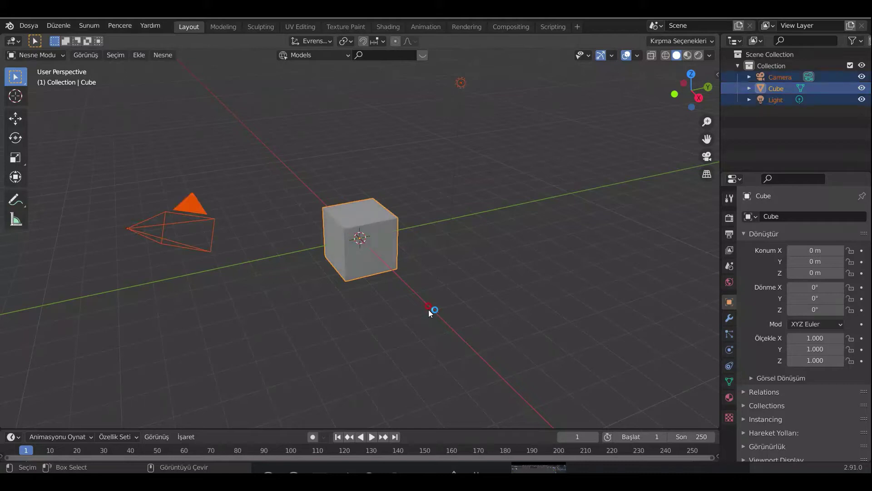
Step: Delete all the default objects from the scene
{"action": "key", "text": "x"}
{"action": "left_click", "coordinate": [429, 309]}
{"action": "middle_click_drag", "start_coordinate": [502, 311], "coordinate": [461, 308]}
Step: Add a cylinder with eight sides
{"action": "key", "text": "shift+a"}
{"action": "left_click", "coordinate": [521, 288]}
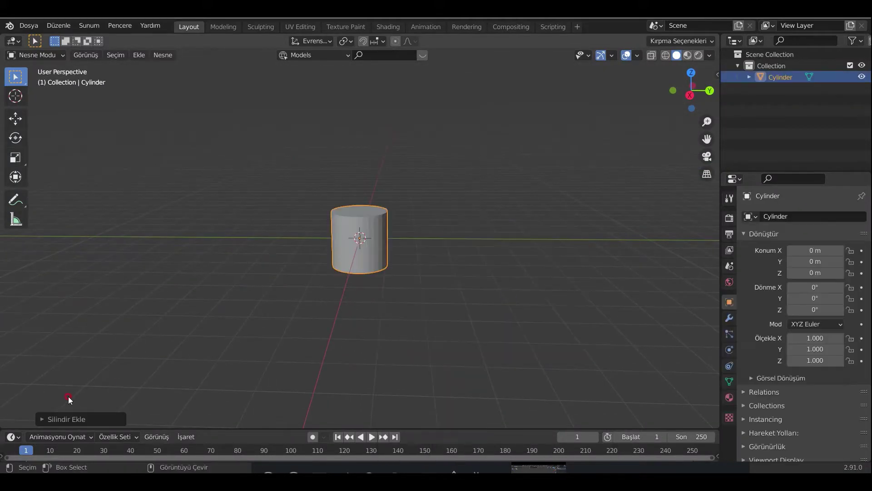
{"action": "mouse_move", "coordinate": [145, 284]}
{"action": "left_mouse_down"}
{"action": "mouse_move", "coordinate": [122, 284]}
{"action": "mouse_move", "coordinate": [131, 285]}
{"action": "left_mouse_up"}
{"action": "left_click", "coordinate": [364, 266]}
Step: Rotate the cylinder 90° on Y and -90° on X, and raise it to about 0.96 m
{"action": "type", "text": "ry"}
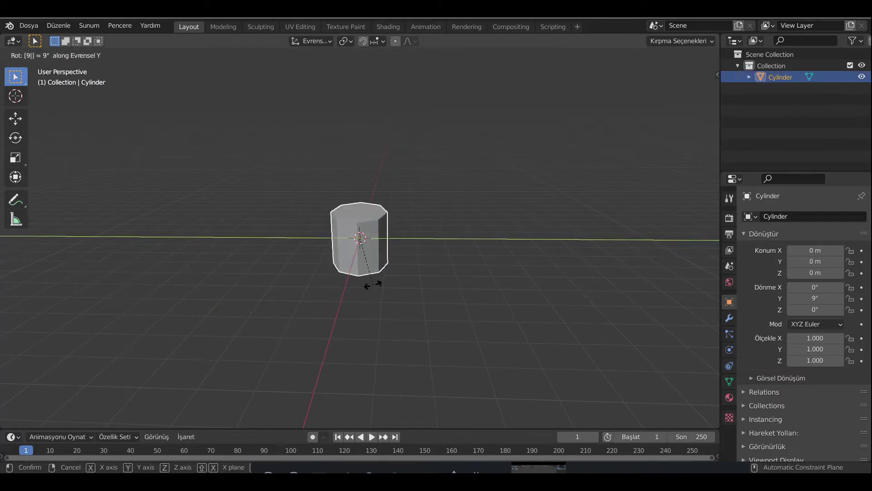
{"action": "type", "text": "0"}
{"action": "key", "text": "Return"}
{"action": "key", "text": "KP_1"}
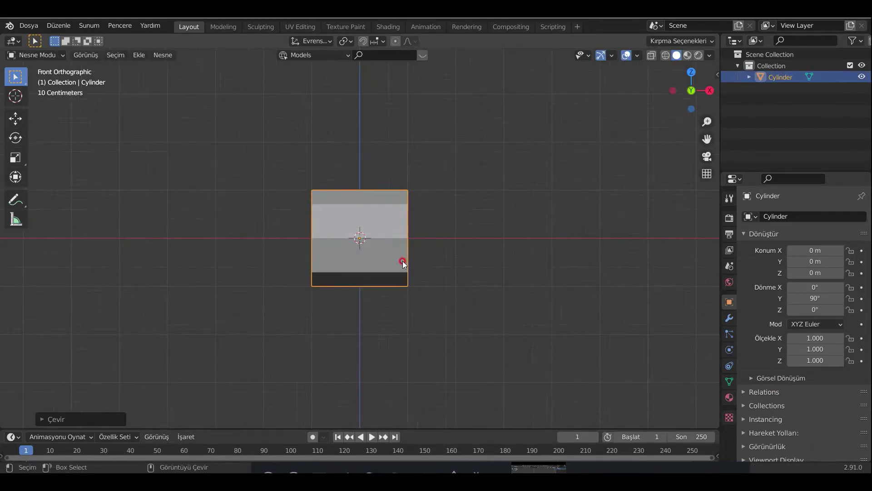
{"action": "type", "text": "rx-90"}
{"action": "key", "text": "Return"}
{"action": "key", "text": "g"}
{"action": "key", "text": "z"}
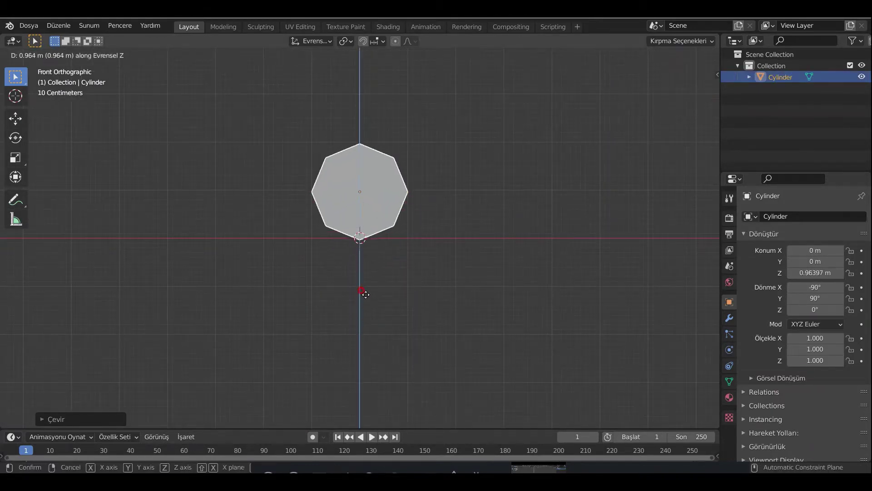
{"action": "left_click", "coordinate": [363, 292]}
{"action": "middle_click_drag", "start_coordinate": [466, 239], "coordinate": [364, 268]}
Step: Stretch the cylinder much longer along the Y axis
{"action": "key", "text": "s"}
{"action": "key", "text": "y"}
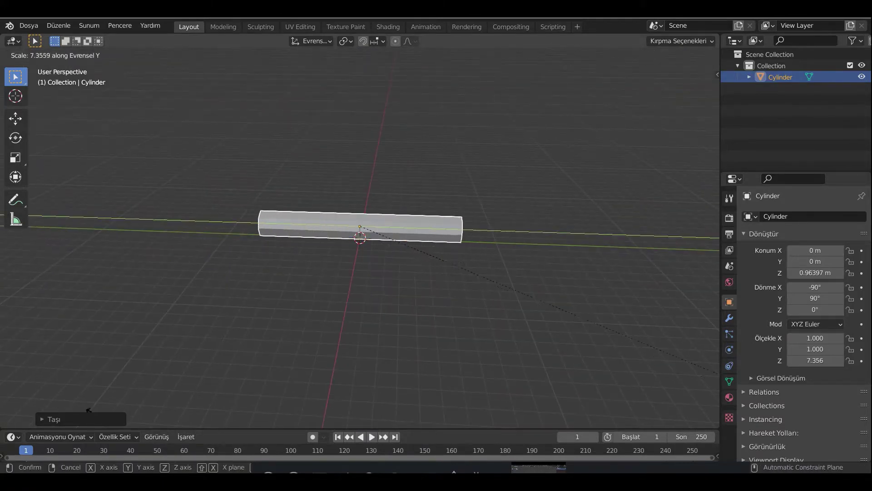
{"action": "key", "text": "Return"}
Step: In Edit Mode, add a centred edge loop around the cylinder's middle
{"action": "key", "text": "Tab"}
{"action": "scroll", "coordinate": [407, 274], "scroll_direction": "up", "scroll_amount": 5}
{"action": "key", "text": "ctrl+r"}
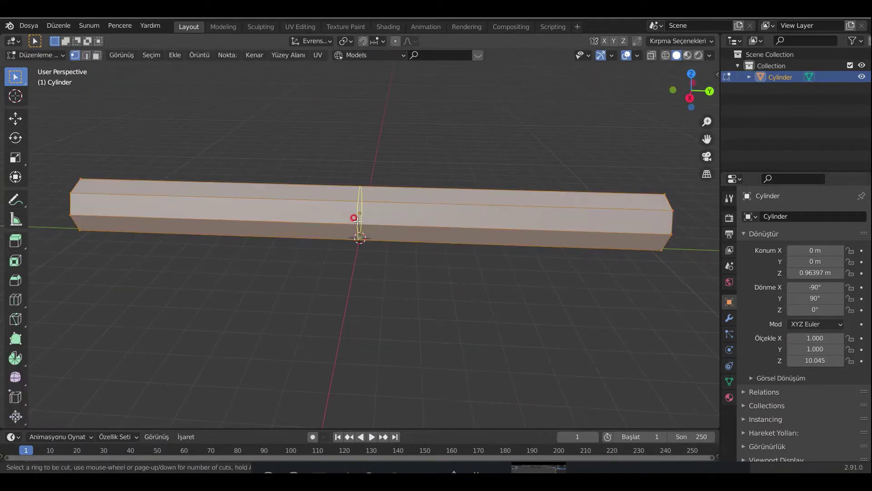
{"action": "left_click", "coordinate": [356, 220]}
{"action": "right_click", "coordinate": [365, 209]}
Step: Scale the middle loop up on Z around its centre so the fuselage swells
{"action": "mouse_move", "coordinate": [369, 230]}
{"action": "middle_mouse_down"}
{"action": "mouse_move", "coordinate": [419, 214]}
{"action": "mouse_move", "coordinate": [360, 237]}
{"action": "middle_mouse_up"}
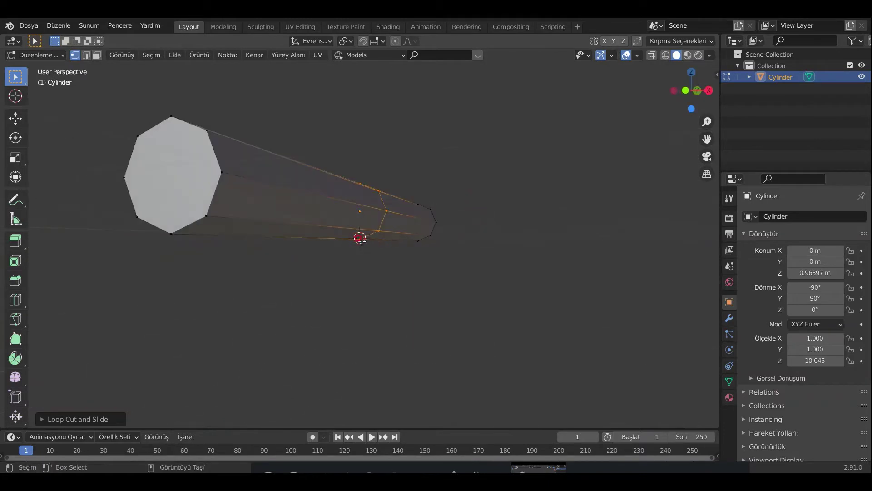
{"action": "left_click", "coordinate": [345, 40]}
{"action": "left_click", "coordinate": [357, 91]}
{"action": "middle_click_drag", "start_coordinate": [359, 173], "coordinate": [421, 288]}
{"action": "key", "text": "s"}
{"action": "key", "text": "z"}
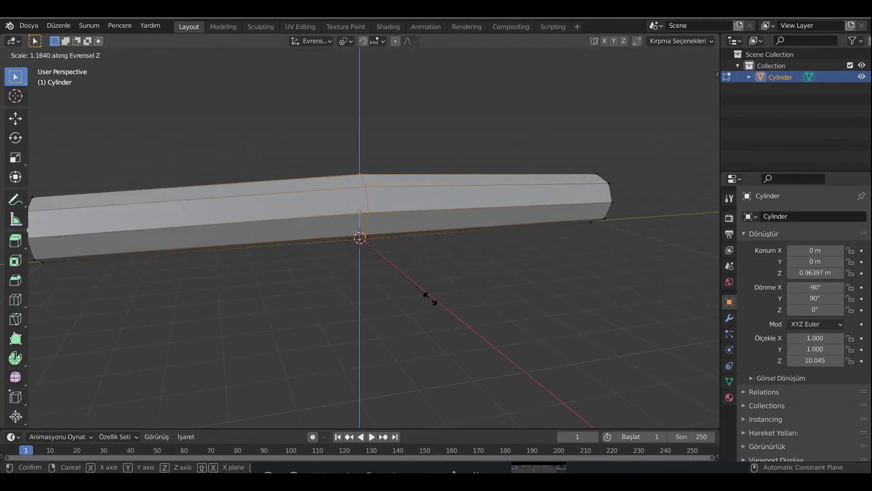
{"action": "left_click", "coordinate": [444, 303]}
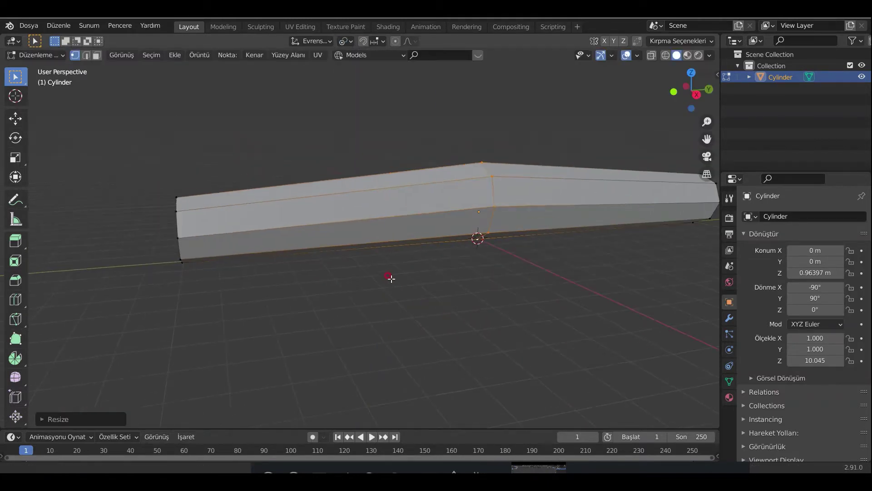
{"action": "middle_click_drag", "start_coordinate": [390, 275], "coordinate": [419, 248]}
{"action": "key", "text": "KP_1"}
{"action": "key", "text": "s"}
{"action": "key", "text": "z"}
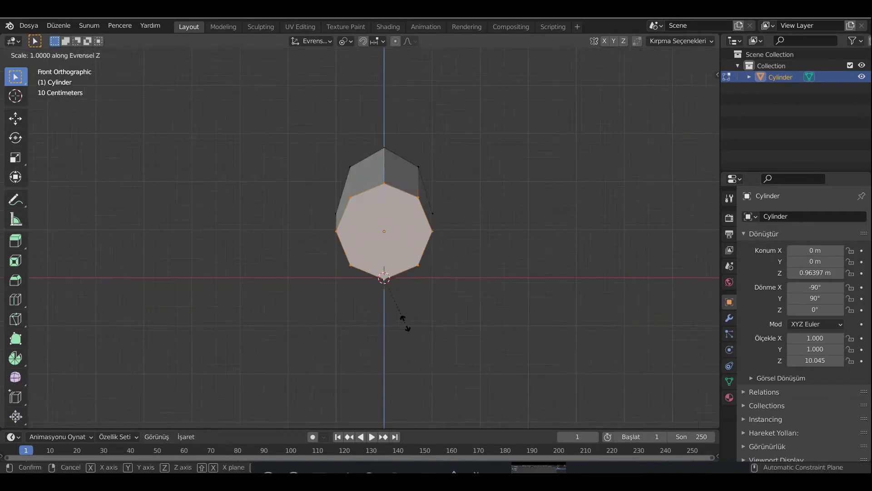
{"action": "left_click", "coordinate": [419, 336]}
Step: Inspect the tapered fuselage, then return to Object Mode to add a cube
{"action": "mouse_move", "coordinate": [513, 296]}
{"action": "middle_mouse_down"}
{"action": "mouse_move", "coordinate": [488, 303]}
{"action": "mouse_move", "coordinate": [443, 287]}
{"action": "middle_mouse_up"}
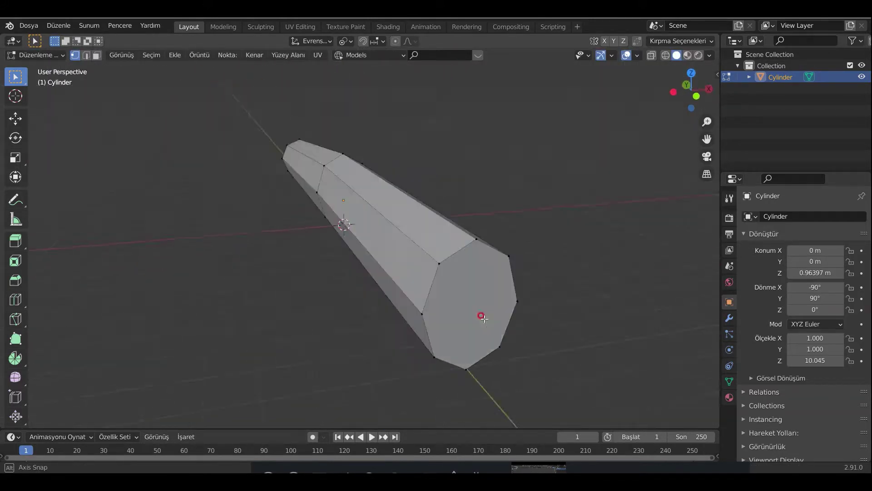
{"action": "middle_click_drag", "start_coordinate": [378, 249], "coordinate": [471, 272]}
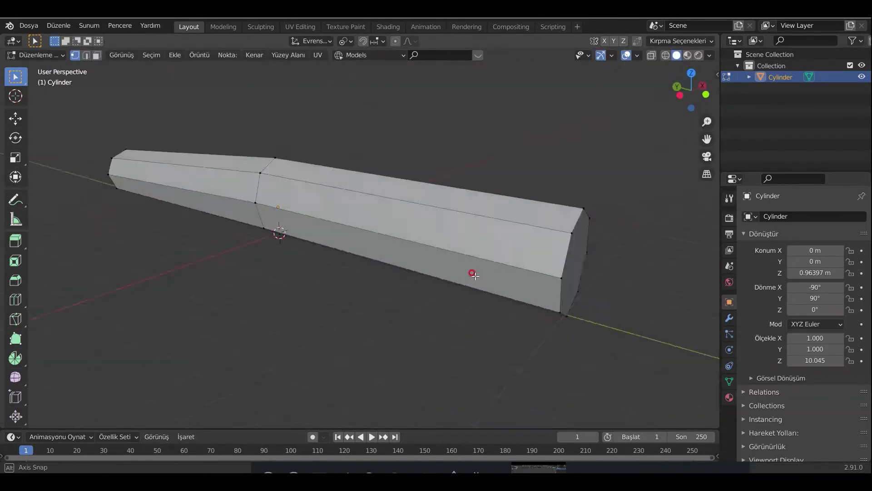
{"action": "scroll", "coordinate": [413, 267], "scroll_direction": "up", "scroll_amount": 5}
{"action": "scroll", "coordinate": [430, 236], "scroll_direction": "down", "scroll_amount": 6}
{"action": "scroll", "coordinate": [373, 278], "scroll_direction": "up", "scroll_amount": 2}
{"action": "key", "text": "Tab"}
{"action": "key", "text": "shift+a"}
Step: Add a cube, move it to Y -6.84 m and stretch it to Y scale 2.185
{"action": "left_click", "coordinate": [438, 290]}
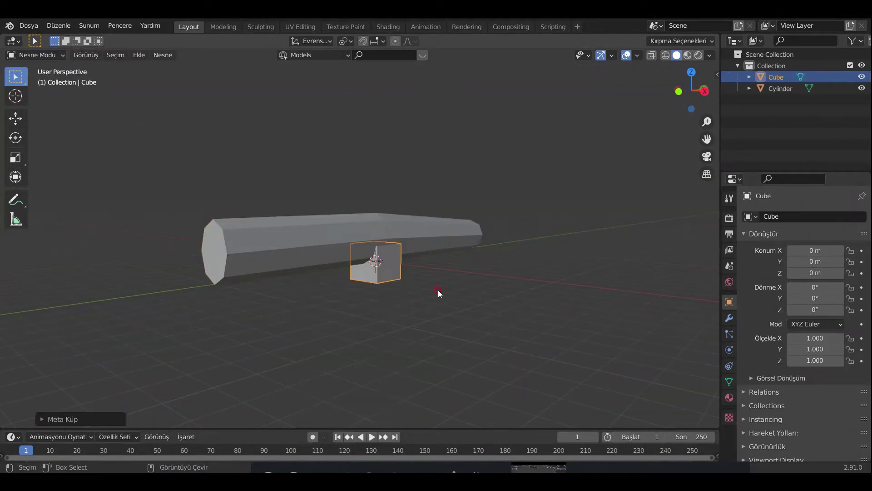
{"action": "key", "text": "g"}
{"action": "key", "text": "y"}
{"action": "left_click", "coordinate": [360, 284]}
{"action": "middle_click_drag", "start_coordinate": [360, 285], "coordinate": [291, 296]}
{"action": "key", "text": "s"}
{"action": "key", "text": "y"}
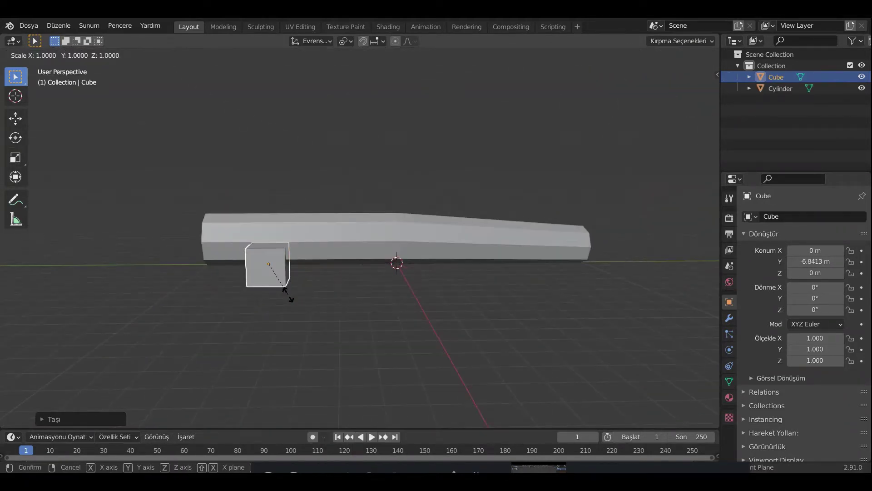
{"action": "left_click", "coordinate": [338, 305]}
Step: Flatten the cube to Z scale 0.114 into a thin slab
{"action": "key", "text": "s"}
{"action": "key", "text": "z"}
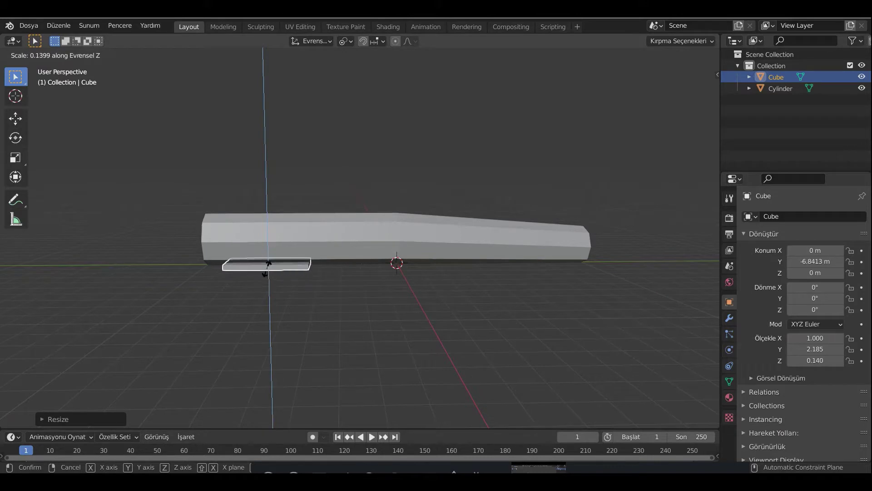
{"action": "key", "text": "Return"}
{"action": "scroll", "coordinate": [373, 262], "scroll_direction": "up", "scroll_amount": 5}
{"action": "mouse_move", "coordinate": [373, 262]}
{"action": "middle_mouse_down"}
{"action": "mouse_move", "coordinate": [345, 306]}
{"action": "mouse_move", "coordinate": [418, 294]}
{"action": "middle_mouse_up"}
Step: Move the slab to Y -5.858 m, raise it to 0.338 m and tilt it -5° on Y
{"action": "key", "text": "g"}
{"action": "key", "text": "y"}
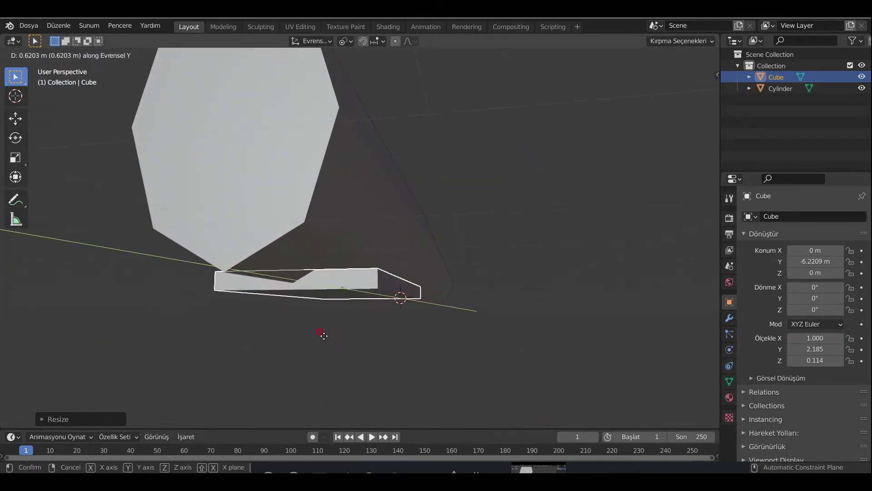
{"action": "left_click", "coordinate": [321, 331]}
{"action": "key", "text": "g"}
{"action": "key", "text": "z"}
{"action": "left_click", "coordinate": [351, 334]}
{"action": "type", "text": "ry"}
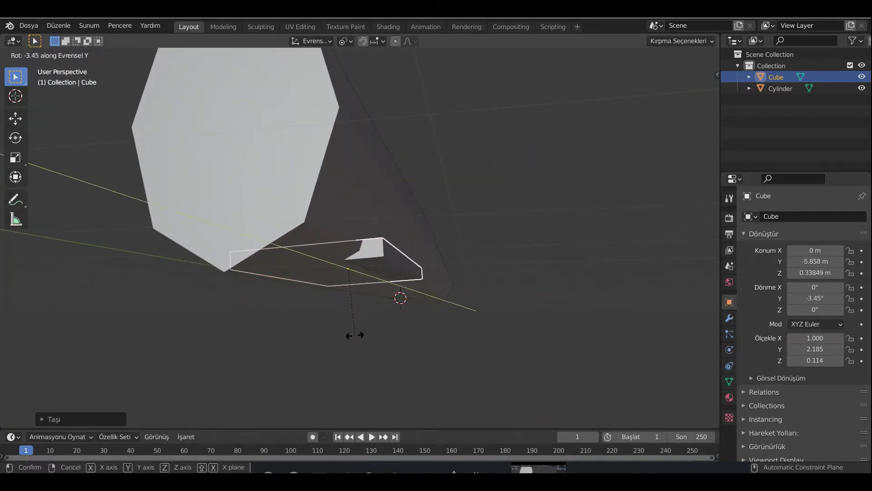
{"action": "type", "text": "-15"}
{"action": "key", "text": "BackSpace"}
{"action": "key", "text": "BackSpace"}
{"action": "type", "text": "5"}
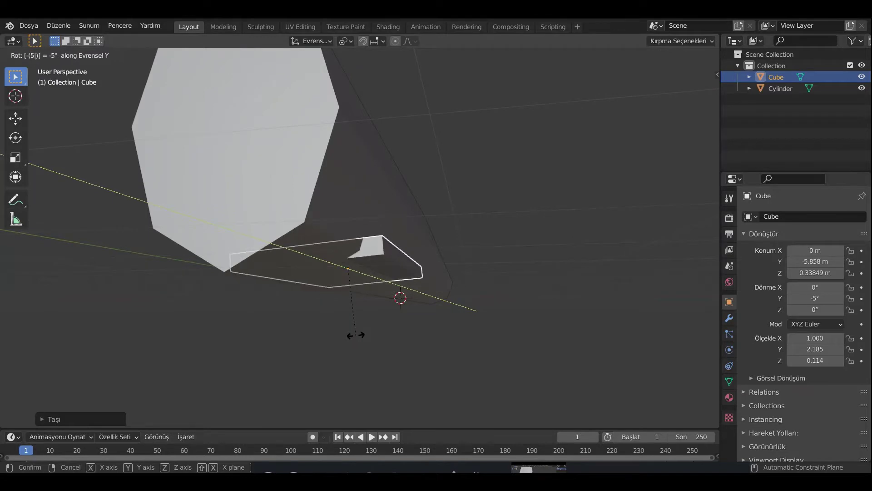
{"action": "left_click", "coordinate": [362, 334]}
Step: Move the slab to X 1.1435 m at a height of 0.361 m
{"action": "key", "text": "g"}
{"action": "key", "text": "x"}
{"action": "left_click", "coordinate": [401, 372]}
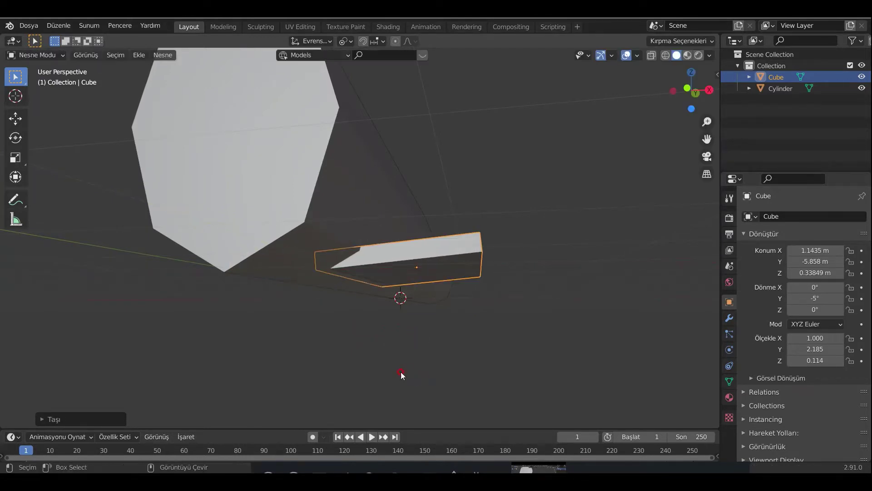
{"action": "key", "text": "g"}
{"action": "key", "text": "z"}
{"action": "left_click", "coordinate": [399, 368]}
{"action": "middle_click_drag", "start_coordinate": [399, 368], "coordinate": [399, 372]}
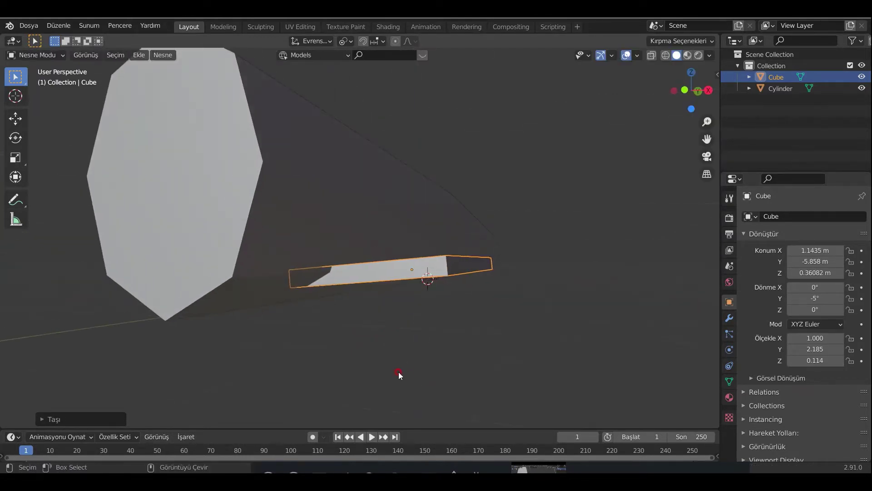
Step: Set the slab's Y rotation to -2° and lower it to about 0.238 m
{"action": "left_click", "coordinate": [811, 298]}
{"action": "key", "text": "Return"}
{"action": "key", "text": "g"}
{"action": "key", "text": "z"}
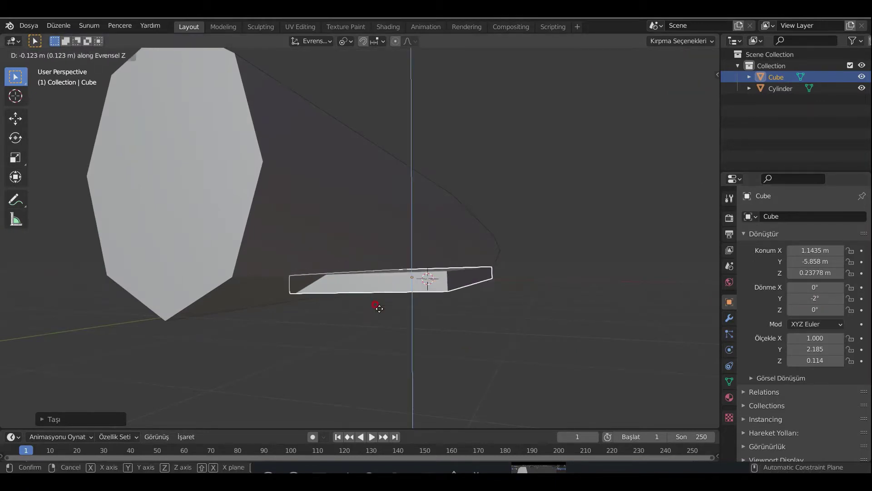
{"action": "left_click", "coordinate": [365, 337]}
{"action": "mouse_move", "coordinate": [365, 337]}
{"action": "middle_mouse_down"}
{"action": "mouse_move", "coordinate": [420, 327]}
{"action": "mouse_move", "coordinate": [448, 341]}
{"action": "middle_mouse_up"}
Step: In Edit Mode, pull the slab's outer face out to lengthen it into a wing
{"action": "key", "text": "Tab"}
{"action": "key", "text": "KP_7"}
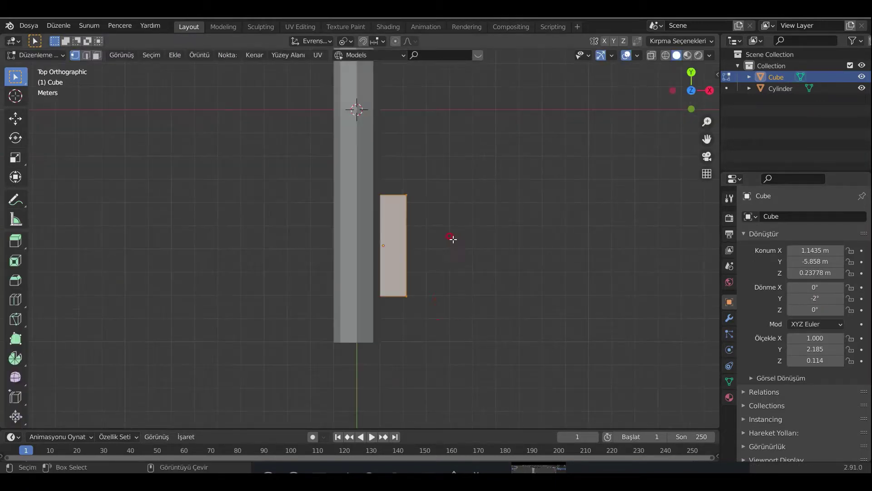
{"action": "scroll", "coordinate": [489, 158], "scroll_direction": "down", "scroll_amount": 2}
{"action": "key", "text": "g"}
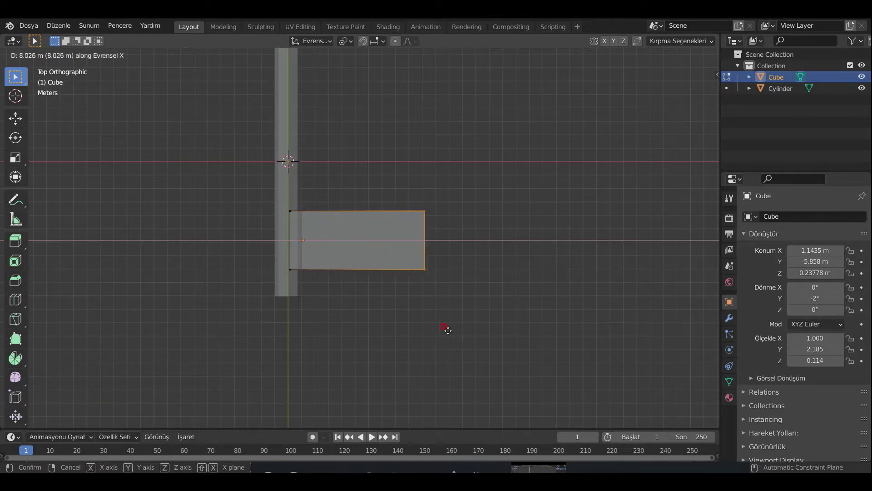
{"action": "left_click", "coordinate": [462, 328]}
{"action": "middle_click_drag", "start_coordinate": [462, 328], "coordinate": [389, 223]}
{"action": "scroll", "coordinate": [483, 275], "scroll_direction": "up", "scroll_amount": 1}
{"action": "scroll", "coordinate": [419, 335], "scroll_direction": "up", "scroll_amount": 2}
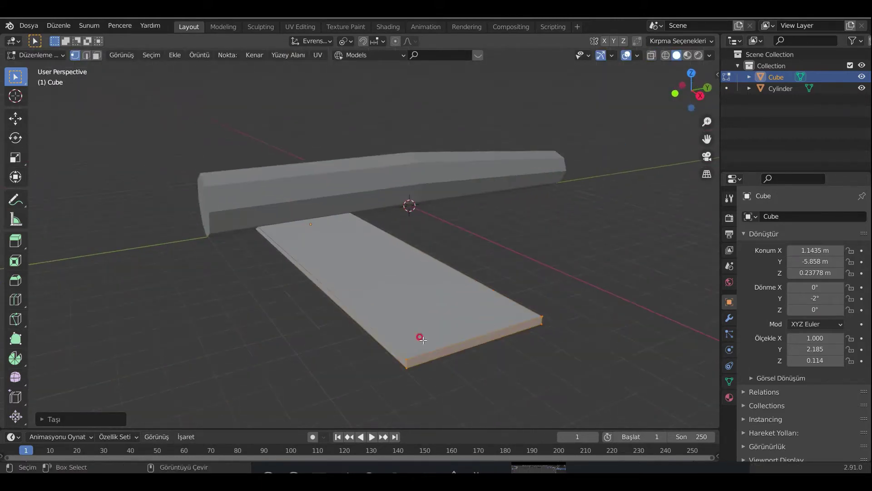
Step: Cut five evenly spaced edge loops across the wing
{"action": "key", "text": "ctrl+r"}
{"action": "scroll", "coordinate": [382, 326], "scroll_direction": "up", "scroll_amount": 4}
{"action": "left_click", "coordinate": [380, 326]}
{"action": "right_click", "coordinate": [409, 359]}
Step: Narrow the wing-tip edge loop along Y, scaling around its own centre
{"action": "left_click", "coordinate": [411, 363]}
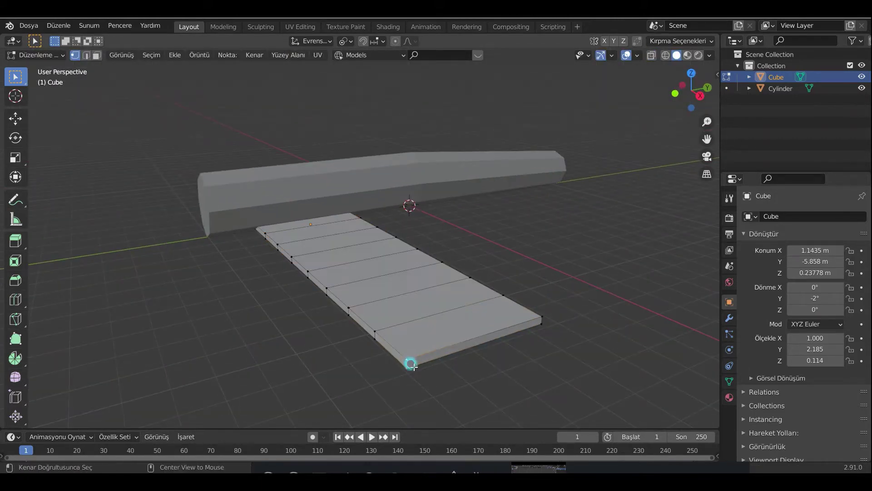
{"action": "key", "text": "s"}
{"action": "key", "text": "y"}
{"action": "right_click", "coordinate": [562, 368]}
{"action": "left_click", "coordinate": [345, 40]}
{"action": "left_click", "coordinate": [364, 87]}
{"action": "key", "text": "s"}
{"action": "key", "text": "y"}
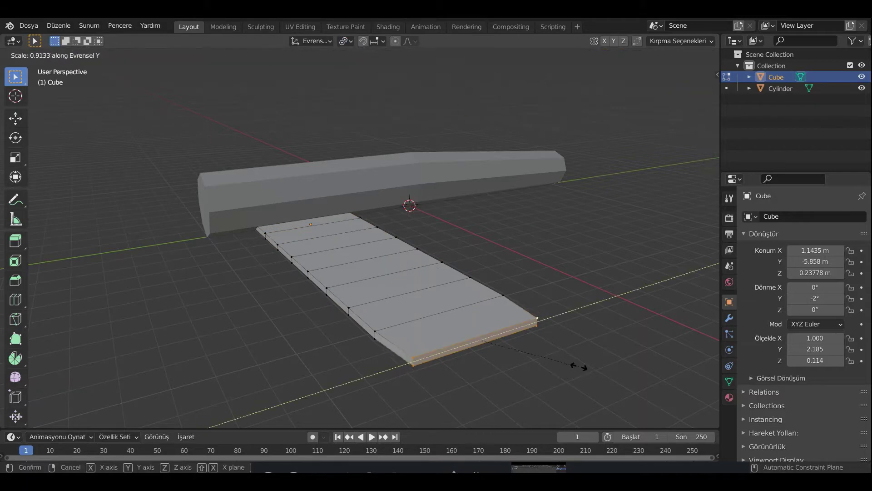
{"action": "left_click", "coordinate": [514, 354]}
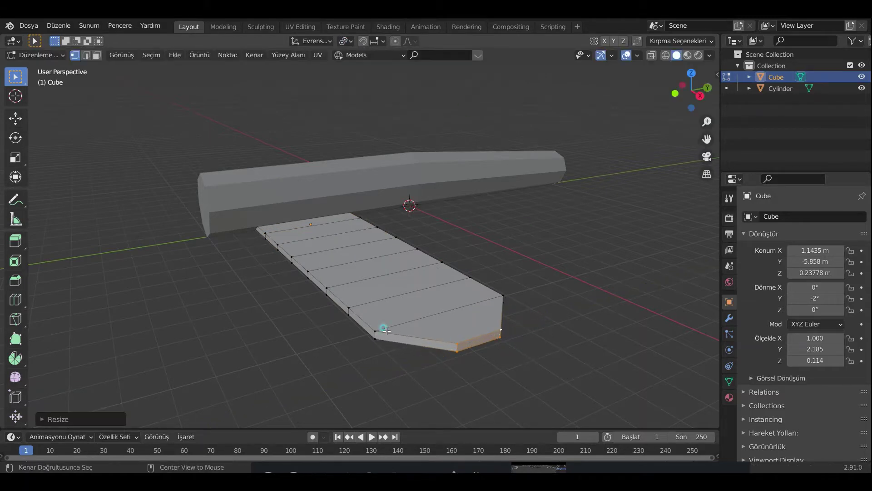
Step: Push the tip edge outward and narrow it further into a chamfered tip
{"action": "key", "text": "KP_7"}
{"action": "key", "text": "g"}
{"action": "key", "text": "y"}
{"action": "left_click", "coordinate": [399, 377]}
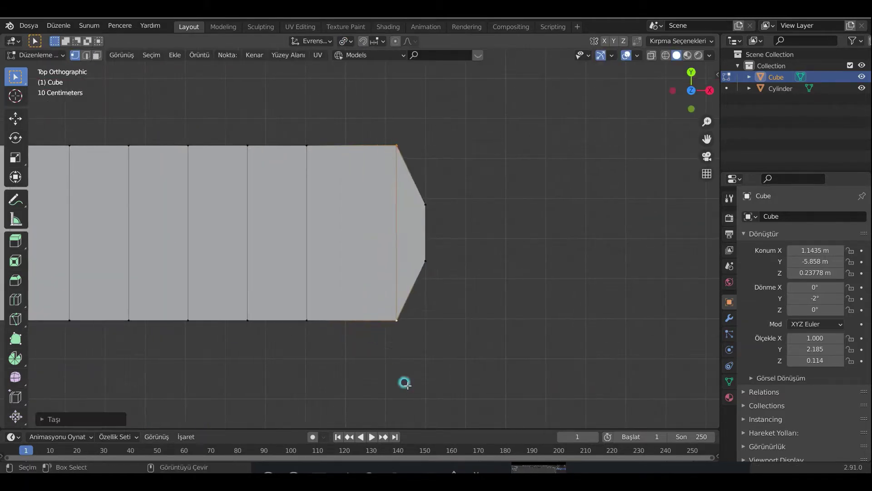
{"action": "key", "text": "s"}
{"action": "key", "text": "y"}
Step: Slide and scale the inner edge loops along X to taper the wing toward its tip
{"action": "left_click", "coordinate": [389, 332]}
{"action": "key", "text": "g"}
{"action": "key", "text": "x"}
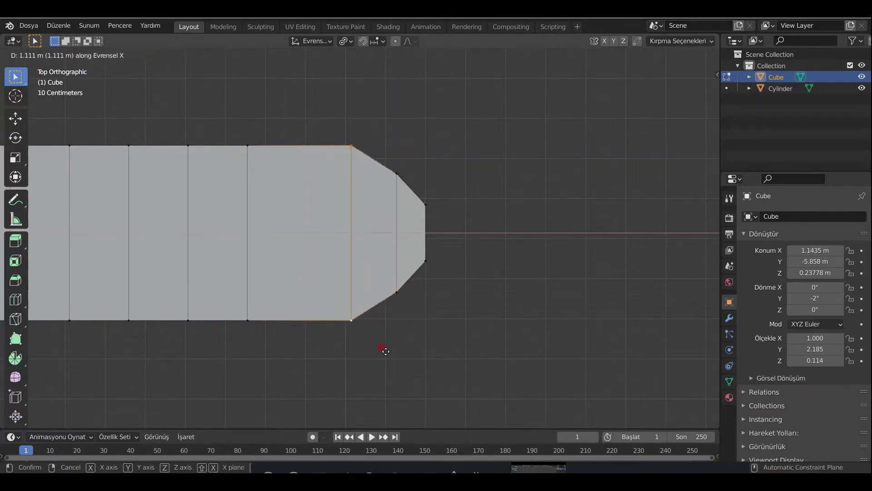
{"action": "left_click", "coordinate": [382, 351]}
{"action": "key", "text": "s"}
{"action": "key", "text": "y"}
{"action": "left_click", "coordinate": [246, 265], "text": "alt"}
{"action": "key", "text": "s"}
{"action": "left_click", "coordinate": [285, 370]}
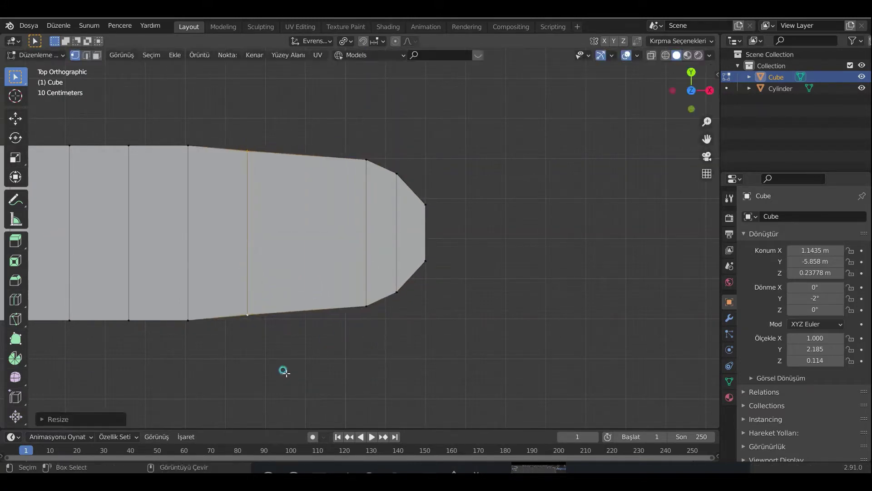
{"action": "key", "text": "g"}
{"action": "key", "text": "x"}
{"action": "left_click", "coordinate": [337, 376]}
{"action": "mouse_move", "coordinate": [337, 376]}
{"action": "middle_mouse_down"}
{"action": "mouse_move", "coordinate": [286, 370]}
{"action": "mouse_move", "coordinate": [347, 234]}
{"action": "mouse_move", "coordinate": [455, 210]}
{"action": "middle_mouse_up"}
Step: Back in Object Mode, shrink the wing's Y scale to 1.596
{"action": "key", "text": "Tab"}
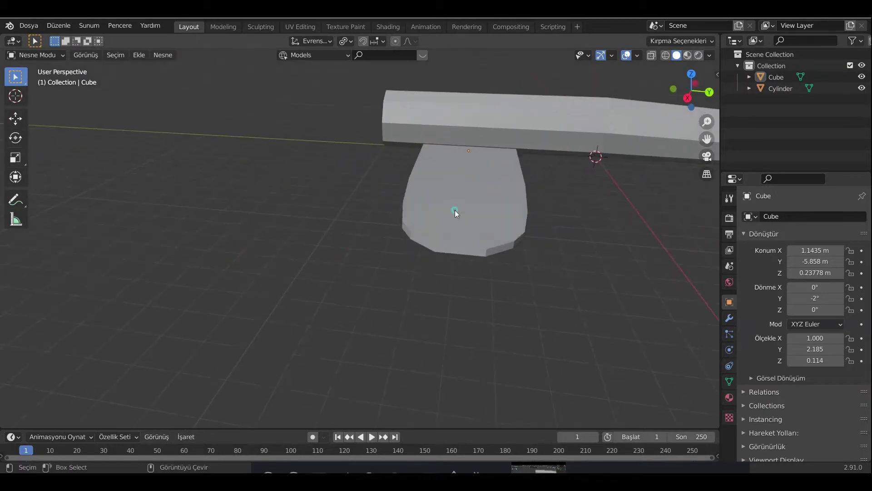
{"action": "left_click", "coordinate": [455, 210]}
{"action": "key", "text": "s"}
{"action": "key", "text": "y"}
{"action": "left_click", "coordinate": [564, 313]}
{"action": "mouse_move", "coordinate": [564, 314]}
{"action": "middle_mouse_down"}
{"action": "mouse_move", "coordinate": [492, 337]}
{"action": "mouse_move", "coordinate": [392, 332]}
{"action": "mouse_move", "coordinate": [392, 374]}
{"action": "middle_mouse_up"}
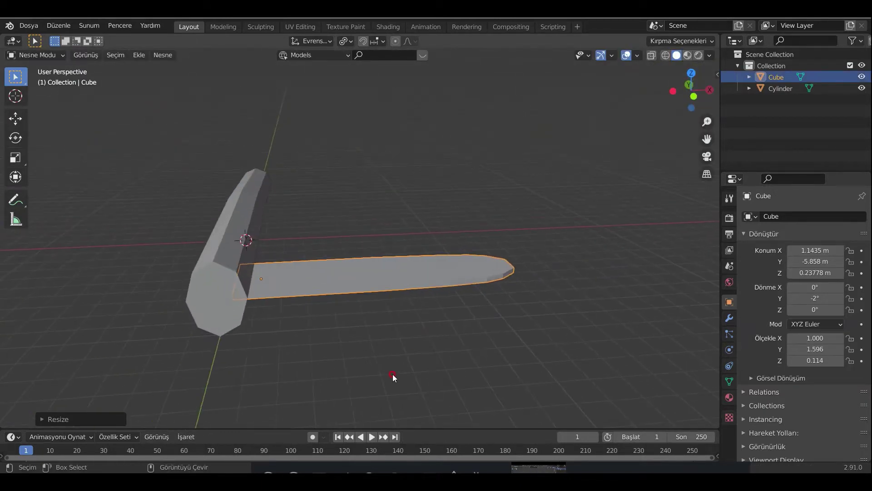
Step: Duplicate the lower wing and raise the copy vertically to form the upper wing
{"action": "key", "text": "shift+d"}
{"action": "key", "text": "z"}
{"action": "left_click", "coordinate": [414, 300]}
{"action": "key", "text": "KP_1"}
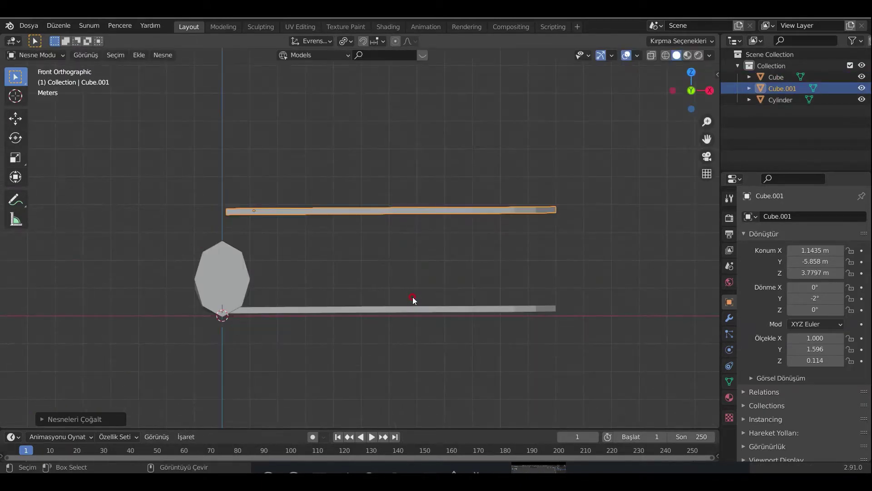
{"action": "key", "text": "g"}
{"action": "key", "text": "z"}
{"action": "left_click", "coordinate": [412, 348]}
{"action": "mouse_move", "coordinate": [364, 278]}
{"action": "middle_mouse_down"}
{"action": "mouse_move", "coordinate": [435, 274]}
{"action": "mouse_move", "coordinate": [376, 292]}
{"action": "middle_mouse_up"}
Step: Set the pivot point to the 3D cursor, review the wing's modifiers, and deselect the upper wing
{"action": "left_click", "coordinate": [346, 41]}
{"action": "left_click", "coordinate": [359, 65]}
{"action": "left_click", "coordinate": [729, 318]}
{"action": "left_click", "coordinate": [804, 216]}
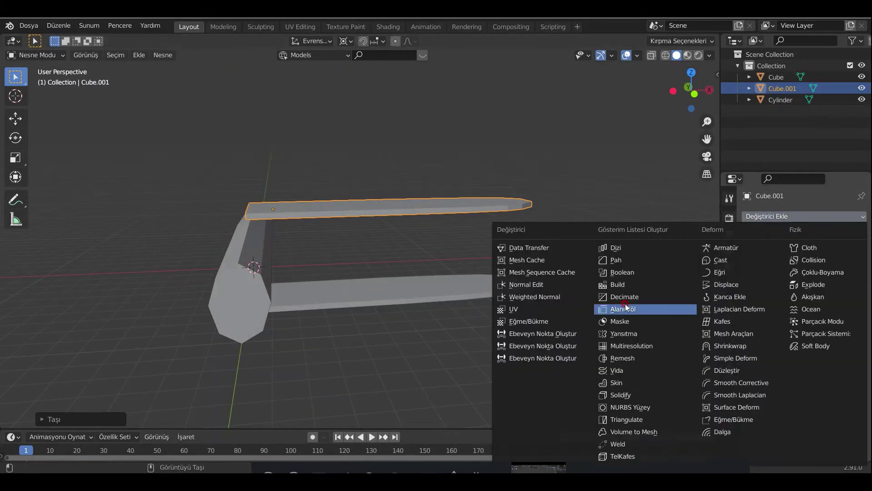
{"action": "left_click", "coordinate": [434, 377]}
{"action": "mouse_move", "coordinate": [407, 175]}
{"action": "middle_mouse_down"}
{"action": "mouse_move", "coordinate": [409, 311]}
{"action": "mouse_move", "coordinate": [448, 306]}
{"action": "middle_mouse_up"}
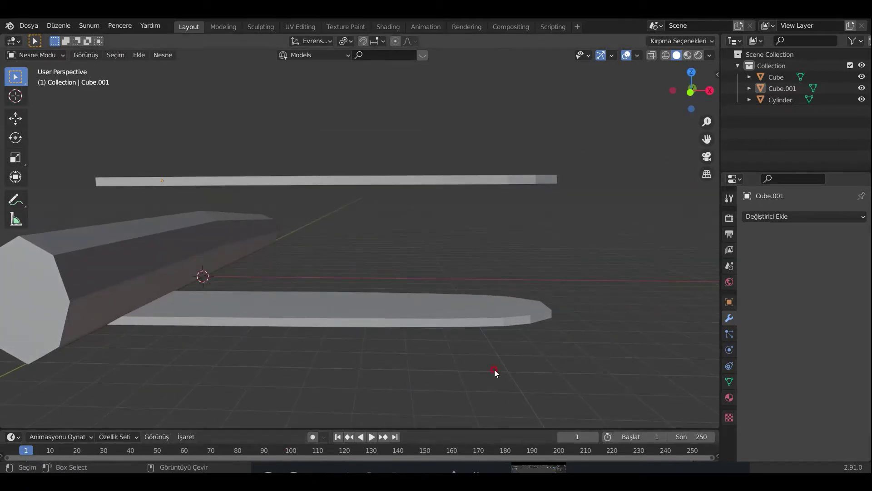
{"action": "middle_click_drag", "start_coordinate": [493, 370], "coordinate": [424, 370]}
Step: Add a cylinder, place it on the lower wing, and stretch it taller along Z
{"action": "key", "text": "shift+a"}
{"action": "left_click", "coordinate": [483, 267]}
{"action": "mouse_move", "coordinate": [555, 319]}
{"action": "middle_mouse_down"}
{"action": "mouse_move", "coordinate": [560, 341]}
{"action": "mouse_move", "coordinate": [565, 308]}
{"action": "mouse_move", "coordinate": [403, 304]}
{"action": "middle_mouse_up"}
{"action": "key", "text": "g"}
{"action": "left_click", "coordinate": [453, 381]}
{"action": "key", "text": "s"}
{"action": "key", "text": "z"}
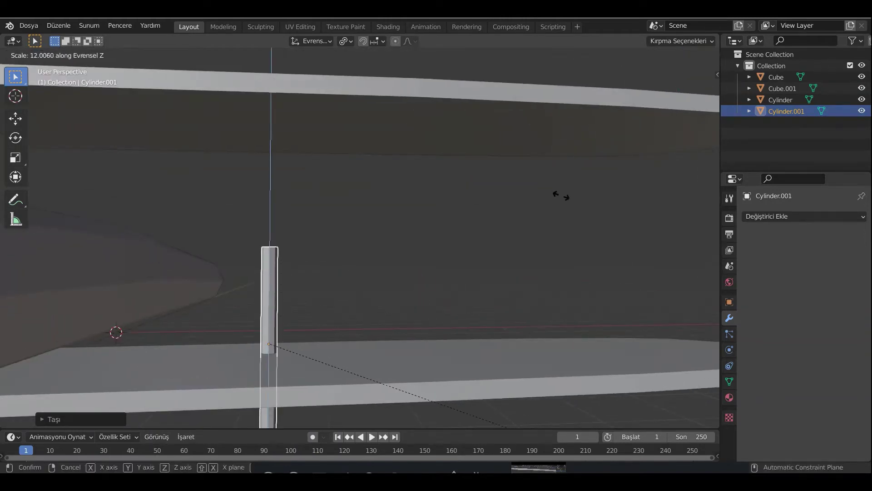
{"action": "left_click", "coordinate": [530, 310]}
Step: Shrink the cylinder into a thin strut and reposition it vertically
{"action": "middle_click_drag", "start_coordinate": [530, 310], "coordinate": [376, 233]}
{"action": "key", "text": "s"}
{"action": "left_click", "coordinate": [402, 307]}
{"action": "key", "text": "g"}
{"action": "key", "text": "z"}
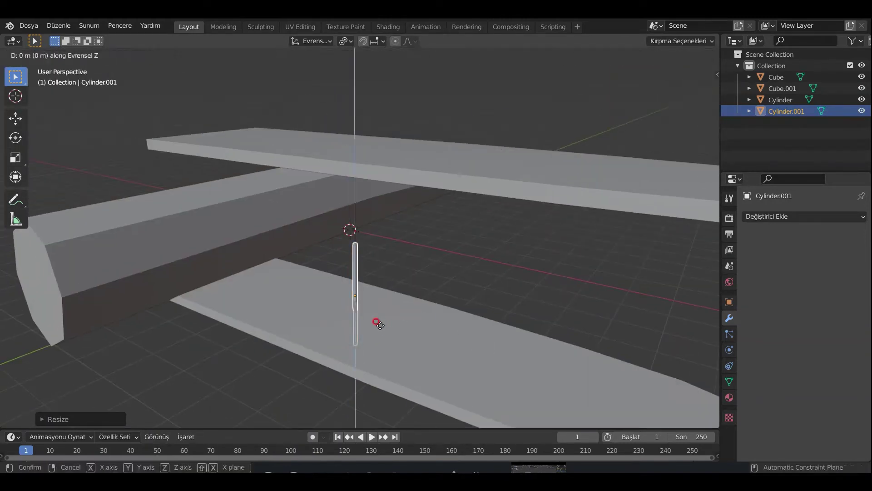
{"action": "left_click", "coordinate": [395, 284]}
Step: Adjust the strut's height and scale it along Z to span both wings
{"action": "key", "text": "KP_1"}
{"action": "key", "text": "g"}
{"action": "key", "text": "z"}
{"action": "left_click", "coordinate": [337, 287]}
{"action": "key", "text": "s"}
{"action": "key", "text": "z"}
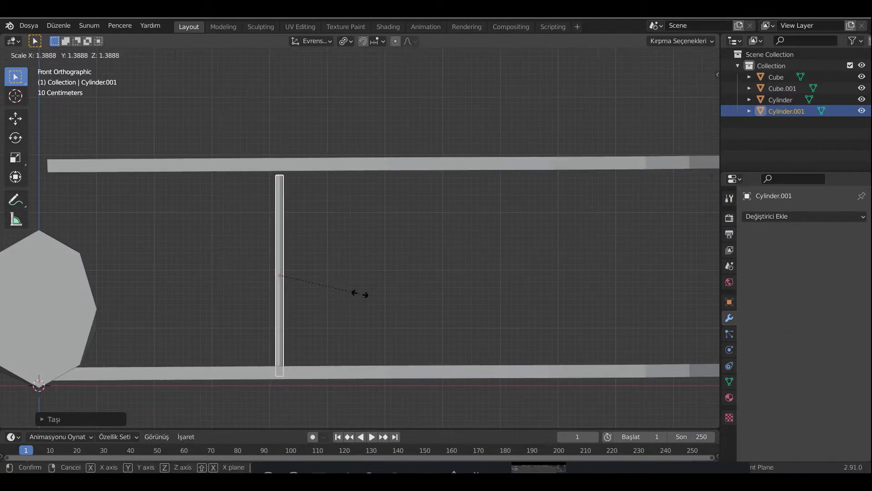
{"action": "left_click", "coordinate": [359, 291]}
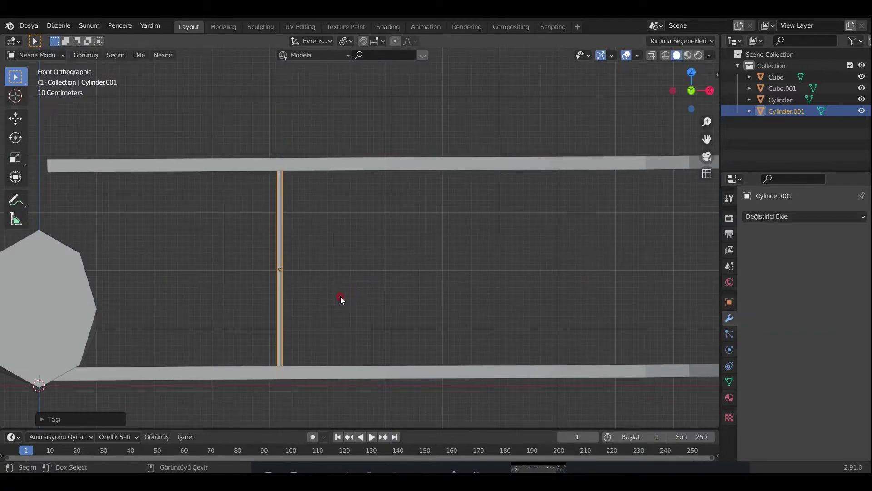
{"action": "mouse_move", "coordinate": [344, 305]}
{"action": "middle_mouse_down"}
{"action": "mouse_move", "coordinate": [269, 307]}
{"action": "mouse_move", "coordinate": [411, 335]}
{"action": "middle_mouse_up"}
Step: Duplicate the strut along Y to place a second strut across the wing width
{"action": "key", "text": "g"}
{"action": "key", "text": "y"}
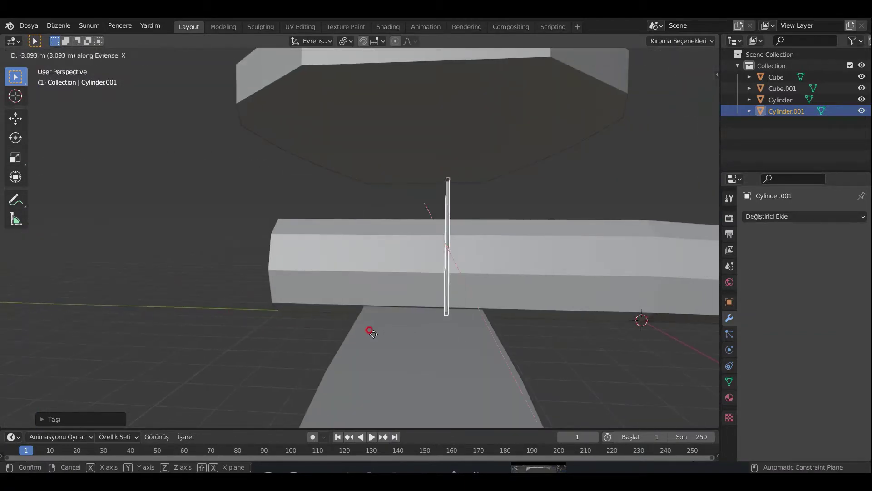
{"action": "right_click", "coordinate": [375, 337]}
{"action": "mouse_move", "coordinate": [325, 347]}
{"action": "middle_mouse_down"}
{"action": "mouse_move", "coordinate": [476, 352]}
{"action": "mouse_move", "coordinate": [405, 336]}
{"action": "middle_mouse_up"}
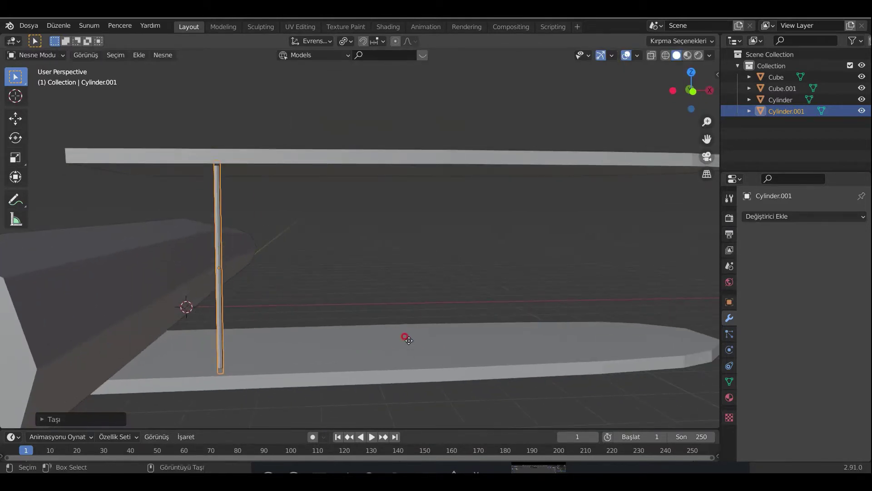
{"action": "key", "text": "shift+d"}
{"action": "key", "text": "y"}
{"action": "left_click", "coordinate": [439, 343]}
{"action": "left_click", "coordinate": [220, 339], "text": "shift"}
Step: Duplicate the strut pair and slide the copy along the wing's X axis
{"action": "key", "text": "shift+d"}
{"action": "key", "text": "y"}
{"action": "left_click", "coordinate": [370, 383]}
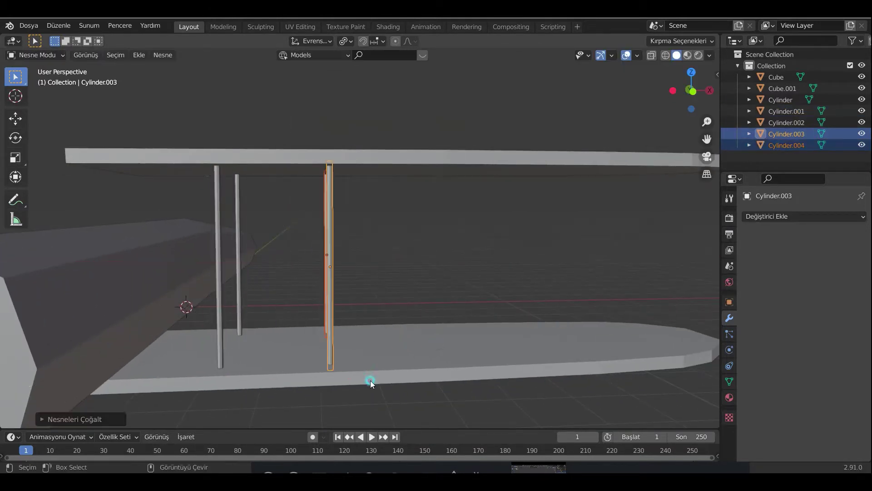
{"action": "key", "text": "g"}
{"action": "key", "text": "x"}
{"action": "left_click", "coordinate": [389, 380]}
Step: Add two more strut pairs along X, the last one near the wing tip
{"action": "key", "text": "shift+d"}
{"action": "key", "text": "x"}
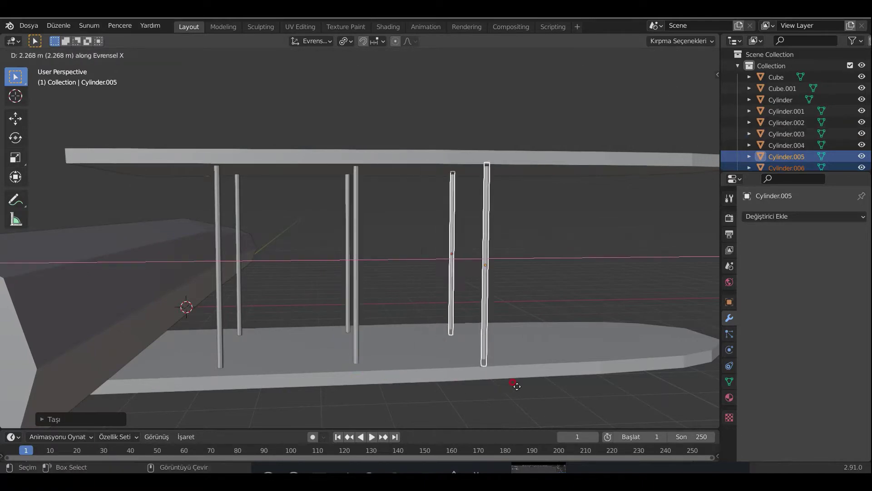
{"action": "left_click", "coordinate": [517, 384]}
{"action": "key", "text": "shift+d"}
{"action": "key", "text": "x"}
{"action": "left_click", "coordinate": [644, 387]}
Step: Inspect the strut ladder in front view and put the lower wing into Edit Mode
{"action": "mouse_move", "coordinate": [609, 363]}
{"action": "middle_mouse_down"}
{"action": "mouse_move", "coordinate": [384, 351]}
{"action": "mouse_move", "coordinate": [444, 318]}
{"action": "mouse_move", "coordinate": [431, 316]}
{"action": "middle_mouse_up"}
{"action": "key", "text": "KP_1"}
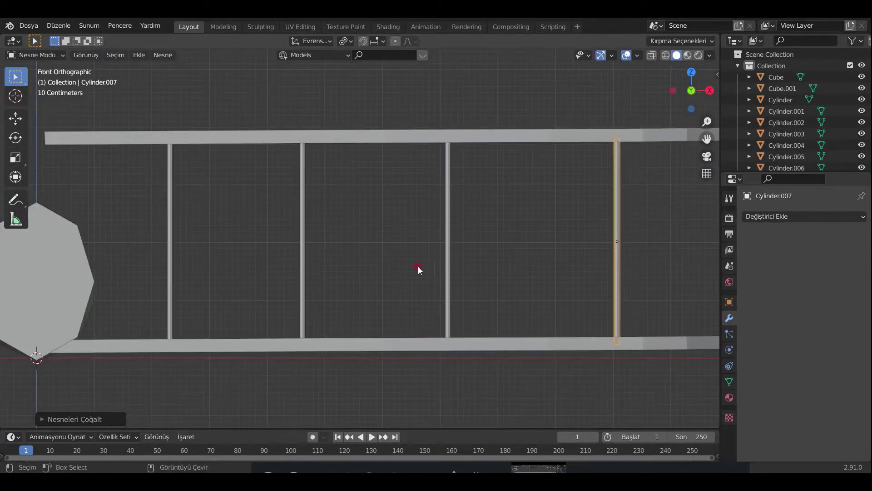
{"action": "scroll", "coordinate": [333, 289], "scroll_direction": "down", "scroll_amount": 1}
{"action": "scroll", "coordinate": [318, 282], "scroll_direction": "up", "scroll_amount": 2, "text": "ctrl"}
{"action": "scroll", "coordinate": [313, 288], "scroll_direction": "down", "scroll_amount": 1}
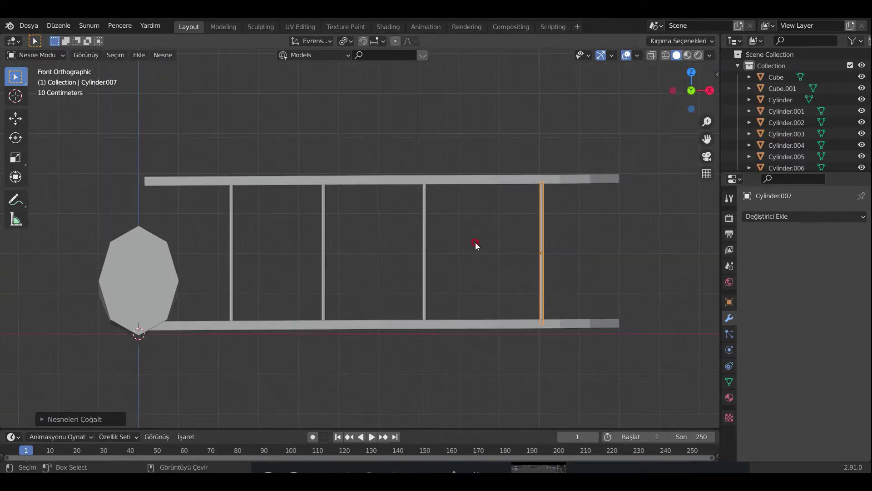
{"action": "mouse_move", "coordinate": [475, 245]}
{"action": "middle_mouse_down"}
{"action": "mouse_move", "coordinate": [364, 247]}
{"action": "mouse_move", "coordinate": [444, 332]}
{"action": "middle_mouse_up"}
{"action": "left_click", "coordinate": [523, 218]}
{"action": "key", "text": "Tab"}
Step: In see-through top view, select the wing's top vertices and scale them down along Z to thin it
{"action": "key", "text": "KP_7"}
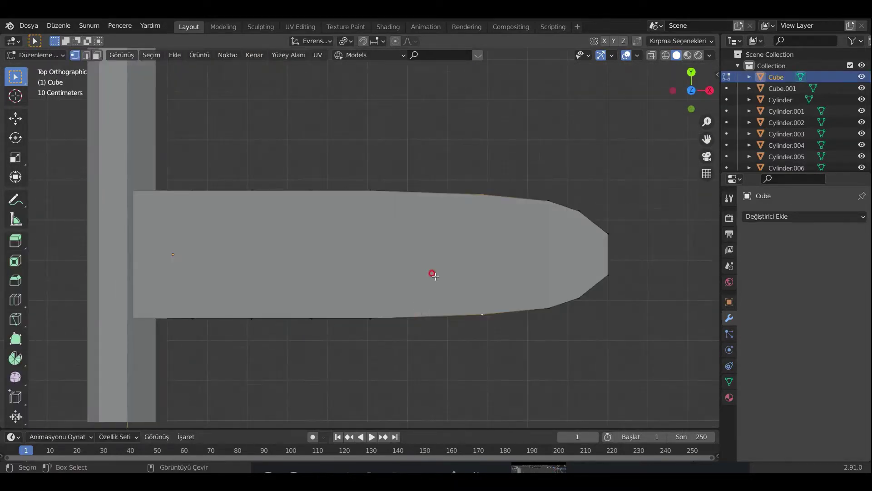
{"action": "key", "text": "alt+z"}
{"action": "scroll", "coordinate": [391, 231], "scroll_direction": "down", "scroll_amount": 1}
{"action": "mouse_move", "coordinate": [108, 205]}
{"action": "left_mouse_down"}
{"action": "mouse_move", "coordinate": [212, 223]}
{"action": "mouse_move", "coordinate": [687, 258]}
{"action": "mouse_move", "coordinate": [698, 273]}
{"action": "left_mouse_up"}
{"action": "mouse_move", "coordinate": [699, 272]}
{"action": "middle_mouse_down"}
{"action": "mouse_move", "coordinate": [380, 321]}
{"action": "mouse_move", "coordinate": [409, 370]}
{"action": "middle_mouse_up"}
{"action": "key", "text": "s"}
{"action": "key", "text": "z"}
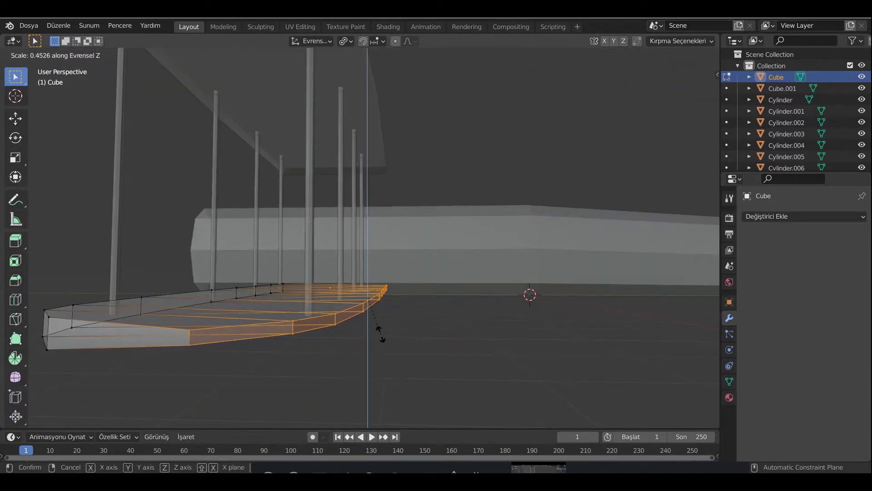
{"action": "left_click", "coordinate": [380, 334]}
{"action": "left_click", "coordinate": [347, 398]}
Step: Add an edge loop around the wing and slide selected vertices along X to taper it
{"action": "mouse_move", "coordinate": [347, 397]}
{"action": "middle_mouse_down"}
{"action": "mouse_move", "coordinate": [467, 405]}
{"action": "mouse_move", "coordinate": [444, 349]}
{"action": "middle_mouse_up"}
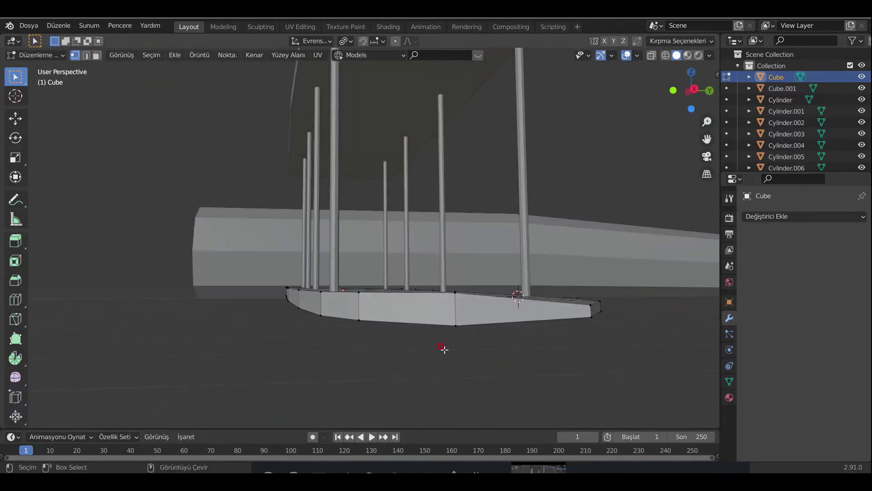
{"action": "key", "text": "ctrl+r"}
{"action": "left_click", "coordinate": [352, 306]}
{"action": "left_click_drag", "start_coordinate": [691, 90], "coordinate": [680, 81]}
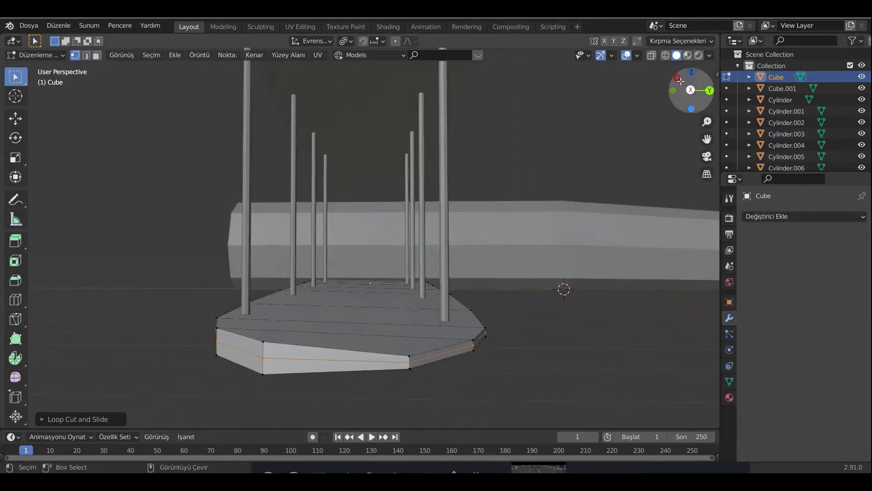
{"action": "left_click_drag", "start_coordinate": [536, 218], "coordinate": [407, 411]}
{"action": "mouse_move", "coordinate": [413, 349]}
{"action": "middle_mouse_down"}
{"action": "mouse_move", "coordinate": [460, 380]}
{"action": "mouse_move", "coordinate": [437, 381]}
{"action": "mouse_move", "coordinate": [411, 321]}
{"action": "middle_mouse_up"}
{"action": "key", "text": "g"}
{"action": "key", "text": "x"}
{"action": "left_click", "coordinate": [444, 371]}
Step: Back in Object Mode, give the wing Shade Auto Smooth and select the wing copy
{"action": "key", "text": "Tab"}
{"action": "right_click", "coordinate": [411, 322]}
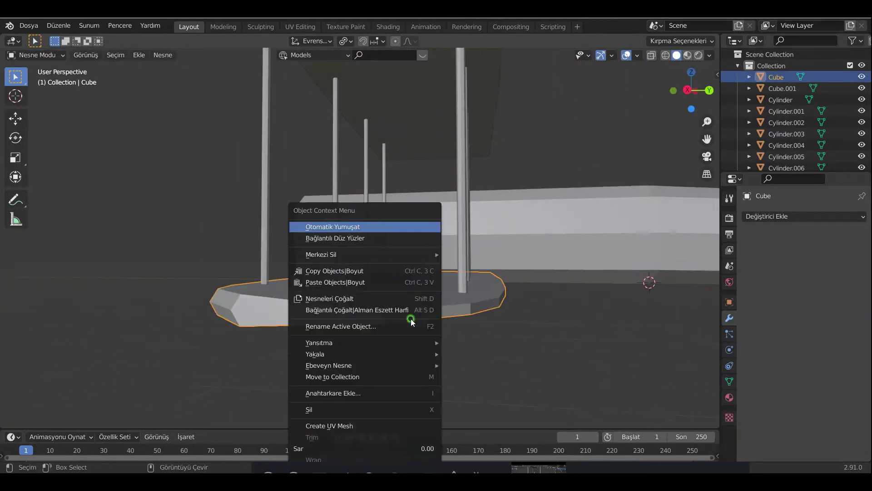
{"action": "left_click", "coordinate": [348, 227]}
{"action": "left_click", "coordinate": [729, 382]}
{"action": "mouse_move", "coordinate": [674, 443]}
{"action": "middle_mouse_down"}
{"action": "mouse_move", "coordinate": [580, 391]}
{"action": "mouse_move", "coordinate": [464, 367]}
{"action": "mouse_move", "coordinate": [432, 372]}
{"action": "mouse_move", "coordinate": [509, 297]}
{"action": "middle_mouse_up"}
{"action": "left_click", "coordinate": [509, 297]}
Step: Move the wing copy vertically to sit on top of the struts
{"action": "key", "text": "g"}
{"action": "key", "text": "z"}
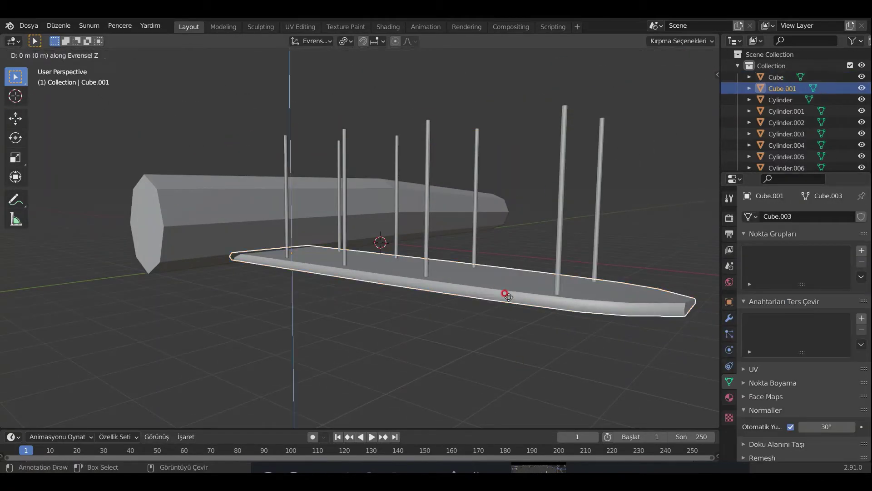
{"action": "left_click", "coordinate": [542, 184]}
{"action": "key", "text": "KP_1"}
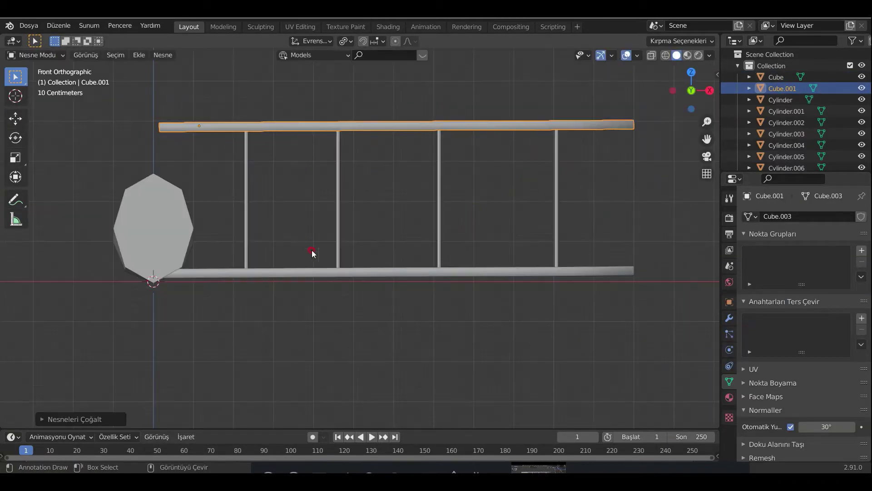
Step: Join both wings and all struts into one object and rotate it level around Y
{"action": "left_click", "coordinate": [272, 279]}
{"action": "key", "text": "a"}
{"action": "key", "text": "ctrl+j"}
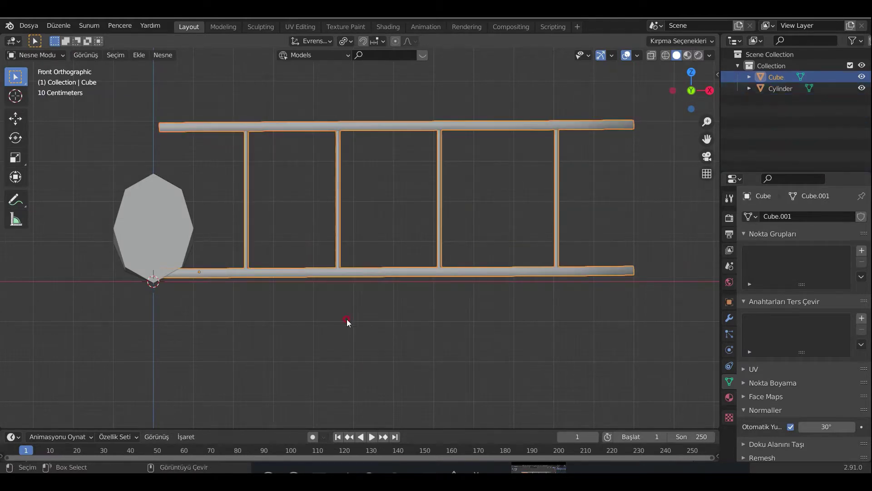
{"action": "key", "text": "r"}
{"action": "key", "text": "x"}
{"action": "key", "text": "y"}
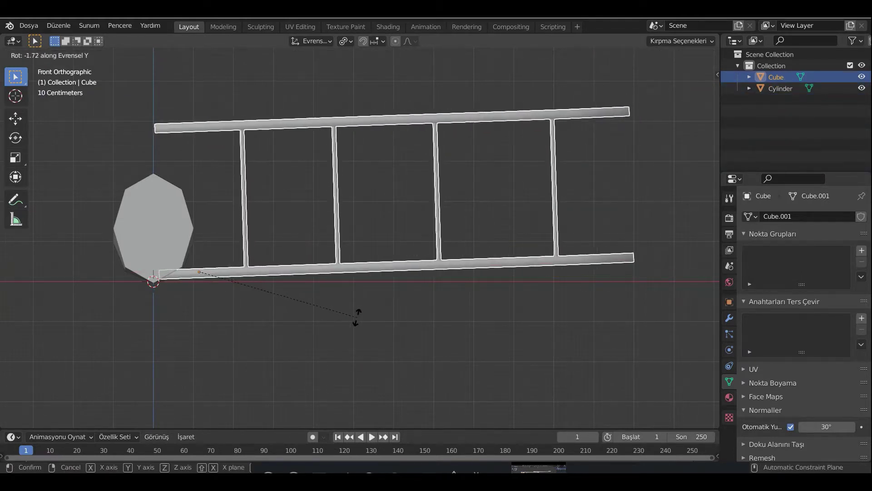
{"action": "left_click", "coordinate": [312, 323]}
{"action": "mouse_move", "coordinate": [312, 324]}
{"action": "middle_mouse_down"}
{"action": "mouse_move", "coordinate": [429, 256]}
{"action": "mouse_move", "coordinate": [175, 272]}
{"action": "mouse_move", "coordinate": [362, 317]}
{"action": "mouse_move", "coordinate": [481, 326]}
{"action": "mouse_move", "coordinate": [317, 335]}
{"action": "middle_mouse_up"}
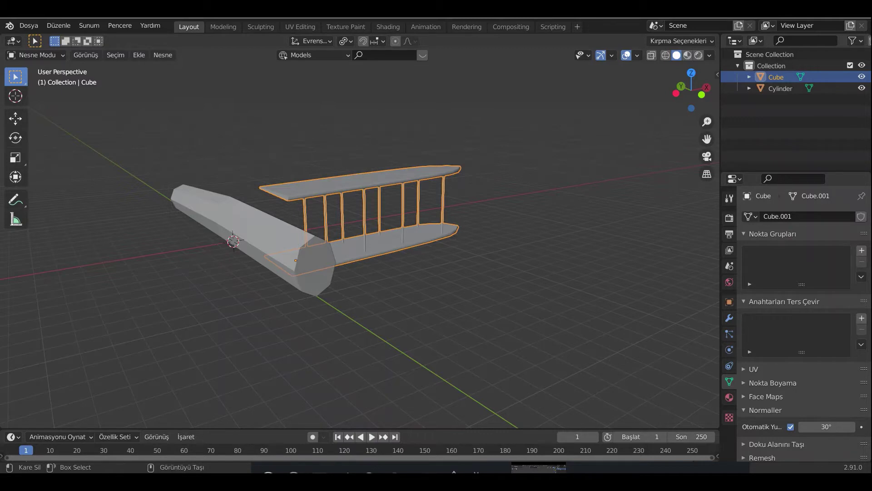
Step: In Edit Mode top view, slide the selected strut vertices along the X axis
{"action": "key", "text": "Tab"}
{"action": "key", "text": "KP_7"}
{"action": "scroll", "coordinate": [389, 341], "scroll_direction": "down", "scroll_amount": 3}
{"action": "scroll", "coordinate": [387, 327], "scroll_direction": "up", "scroll_amount": 3}
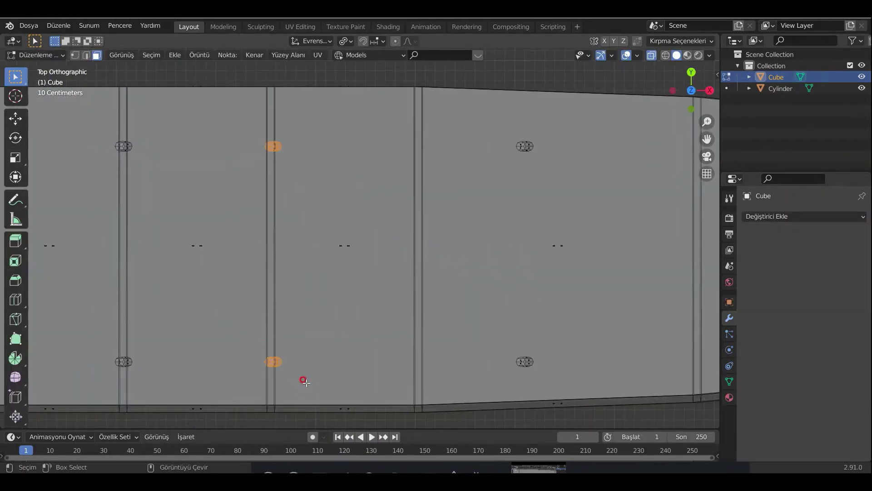
{"action": "key", "text": "g"}
{"action": "key", "text": "x"}
{"action": "left_click", "coordinate": [445, 397]}
{"action": "scroll", "coordinate": [368, 306], "scroll_direction": "down", "scroll_amount": 5}
{"action": "key", "text": "x"}
{"action": "key", "text": "Escape"}
Step: Box-select the wing-tip vertices, move them along X, and return to Object Mode
{"action": "middle_click_drag", "start_coordinate": [399, 224], "coordinate": [354, 221]}
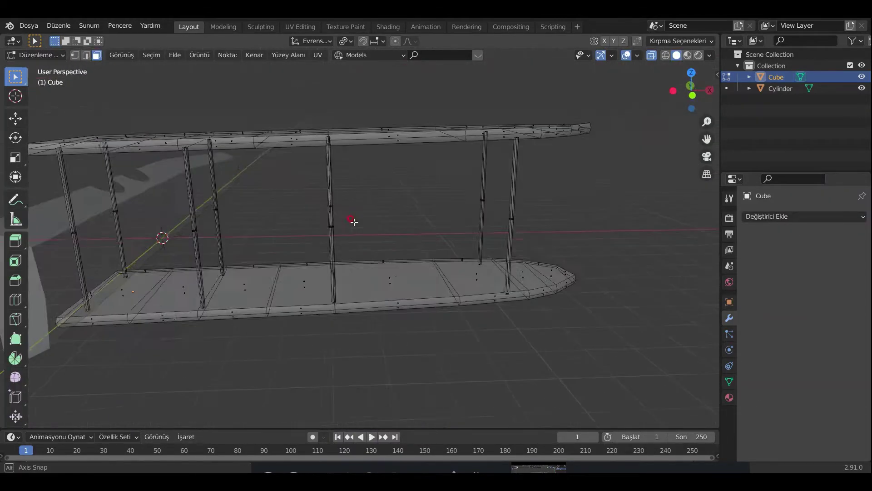
{"action": "key", "text": "KP_7"}
{"action": "left_click_drag", "start_coordinate": [320, 195], "coordinate": [347, 297]}
{"action": "key", "text": "g"}
{"action": "key", "text": "x"}
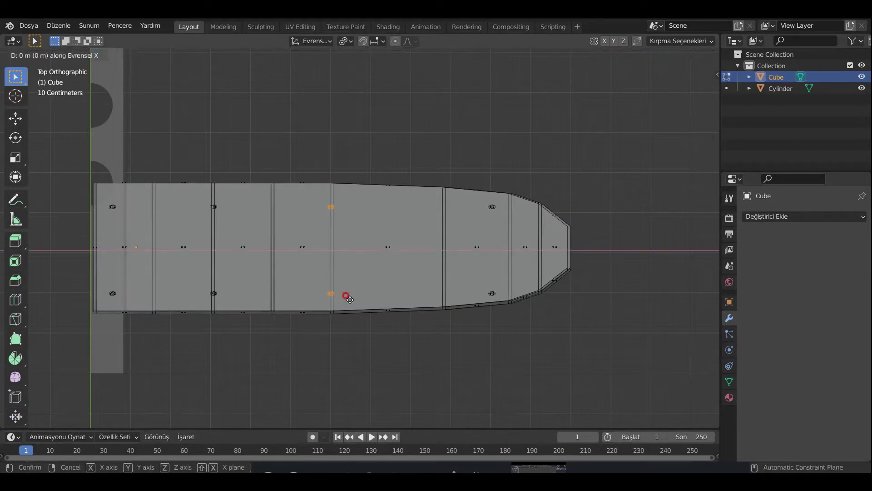
{"action": "left_click", "coordinate": [380, 298]}
{"action": "mouse_move", "coordinate": [381, 298]}
{"action": "middle_mouse_down"}
{"action": "mouse_move", "coordinate": [366, 326]}
{"action": "mouse_move", "coordinate": [341, 274]}
{"action": "middle_mouse_up"}
{"action": "key", "text": "Tab"}
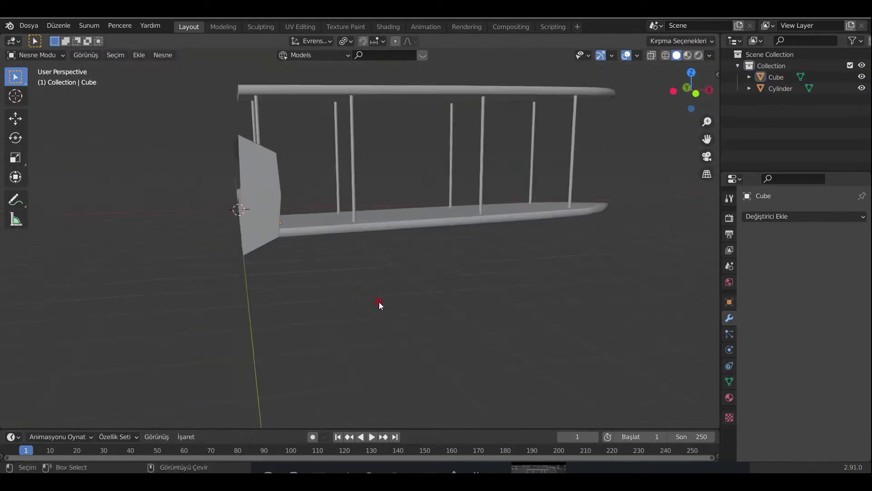
Step: Shift the wing and strut assembly along the X axis in front view
{"action": "key", "text": "KP_1"}
{"action": "left_click", "coordinate": [275, 293]}
{"action": "scroll", "coordinate": [422, 192], "scroll_direction": "up", "scroll_amount": 2}
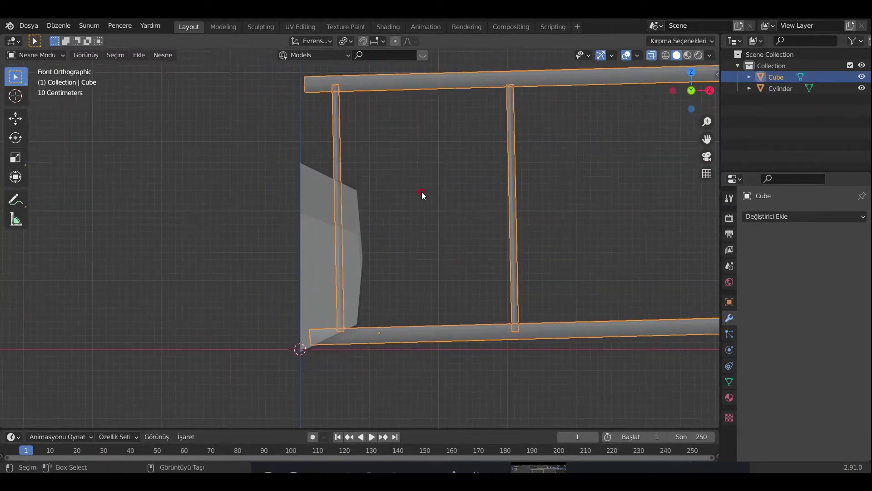
{"action": "key", "text": "g"}
{"action": "key", "text": "x"}
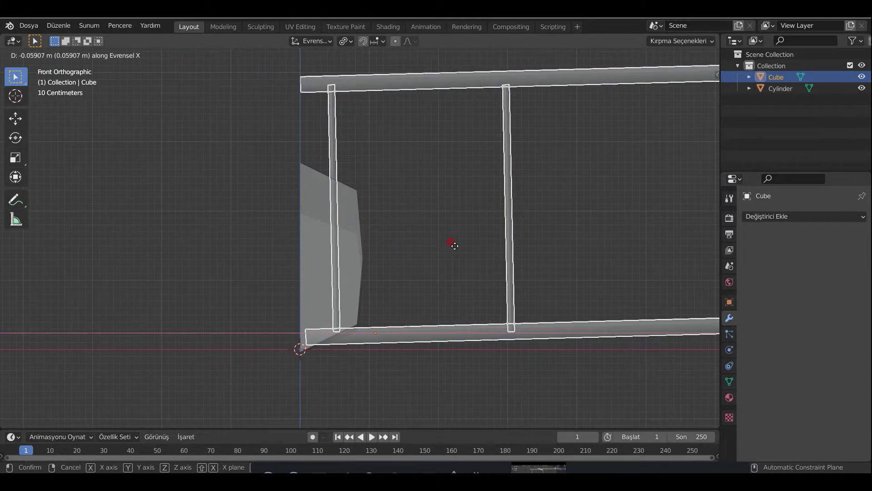
{"action": "left_click", "coordinate": [454, 245]}
{"action": "left_click", "coordinate": [445, 249]}
{"action": "scroll", "coordinate": [443, 250], "scroll_direction": "down", "scroll_amount": 1}
{"action": "scroll", "coordinate": [450, 219], "scroll_direction": "down", "scroll_amount": 2}
{"action": "middle_click_drag", "start_coordinate": [705, 253], "coordinate": [457, 221]}
Step: In Edit Mode on the wing assembly, tilt the strut about the Y axis in front view
{"action": "left_click", "coordinate": [372, 220]}
{"action": "key", "text": "Tab"}
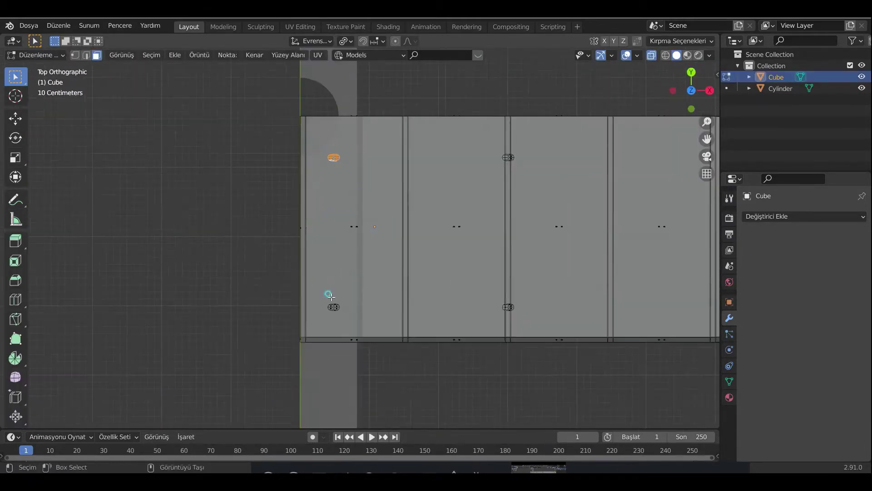
{"action": "key", "text": "a"}
{"action": "key", "text": "KP_1"}
{"action": "key", "text": "r"}
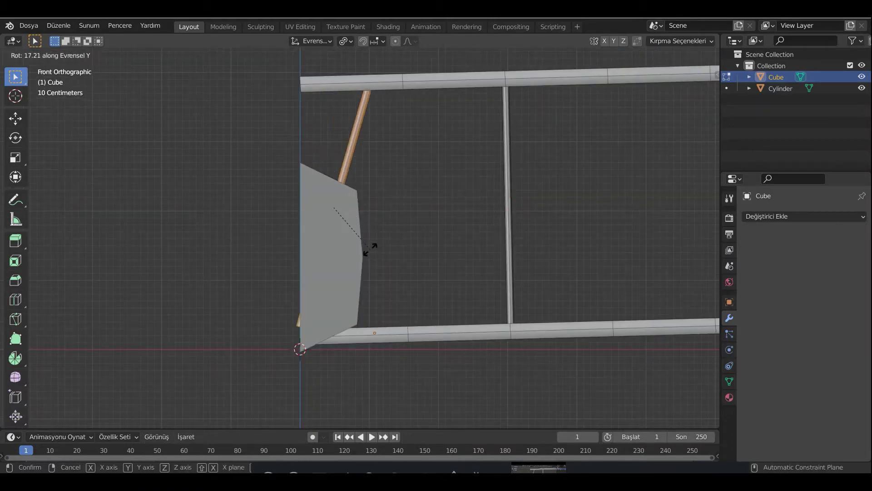
{"action": "left_click", "coordinate": [364, 248]}
{"action": "key", "text": "g"}
{"action": "left_click", "coordinate": [363, 272]}
{"action": "key", "text": "g"}
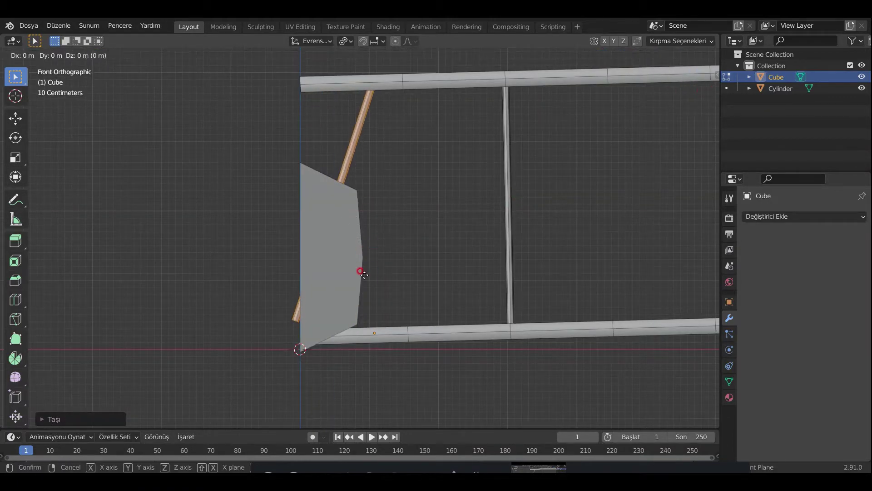
{"action": "key", "text": "x"}
{"action": "key", "text": "r"}
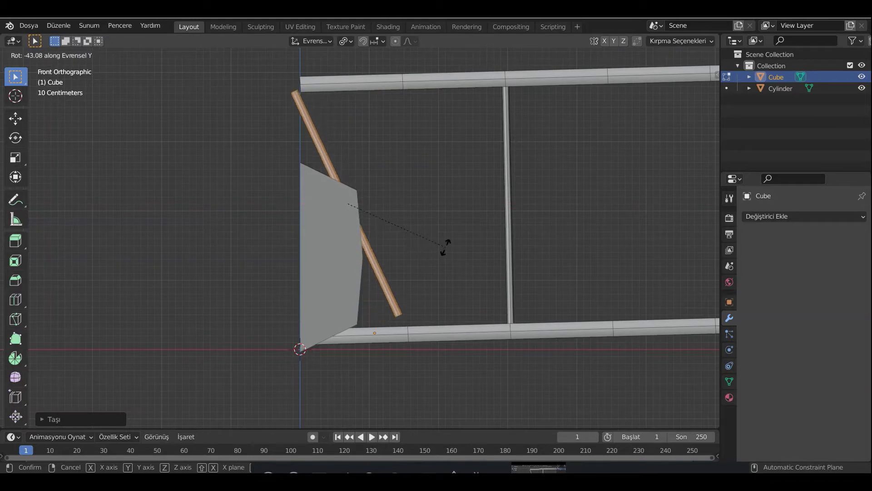
{"action": "left_click", "coordinate": [404, 262]}
Step: Slide the tilted strut along X against the fuselage and rotate it
{"action": "key", "text": "g"}
{"action": "key", "text": "x"}
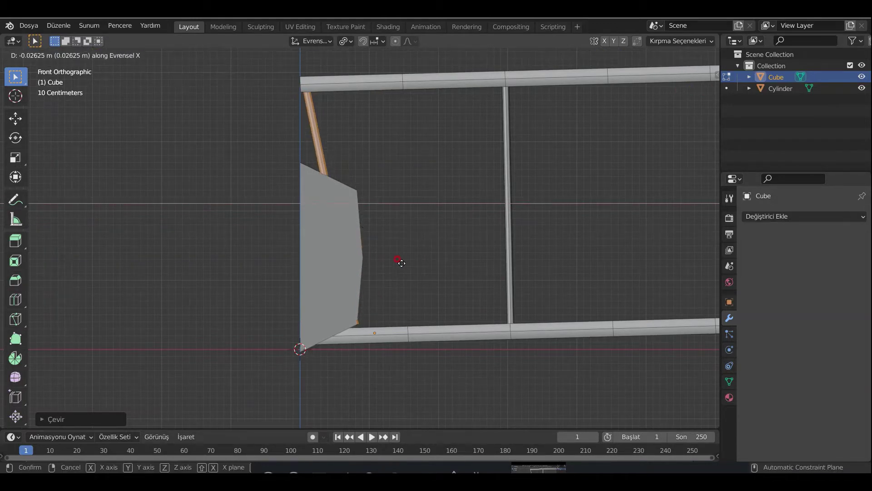
{"action": "left_click", "coordinate": [386, 253]}
{"action": "mouse_move", "coordinate": [386, 253]}
{"action": "middle_mouse_down"}
{"action": "mouse_move", "coordinate": [380, 301]}
{"action": "mouse_move", "coordinate": [449, 302]}
{"action": "mouse_move", "coordinate": [367, 292]}
{"action": "middle_mouse_up"}
{"action": "key", "text": "r"}
{"action": "left_click", "coordinate": [376, 292]}
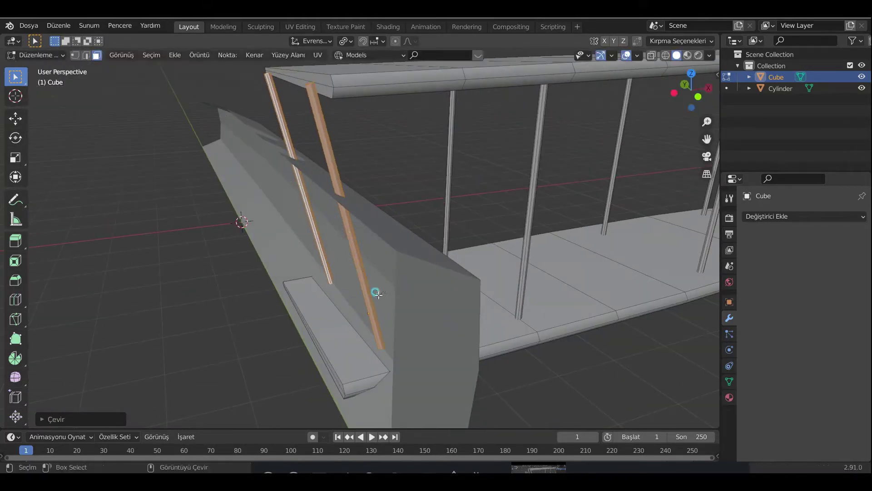
{"action": "key", "text": "s"}
{"action": "key", "text": "z"}
Step: Adjust the strut's length along the Z axis in front view
{"action": "key", "text": "g"}
{"action": "key", "text": "KP_1"}
{"action": "scroll", "coordinate": [364, 313], "scroll_direction": "up", "scroll_amount": 3}
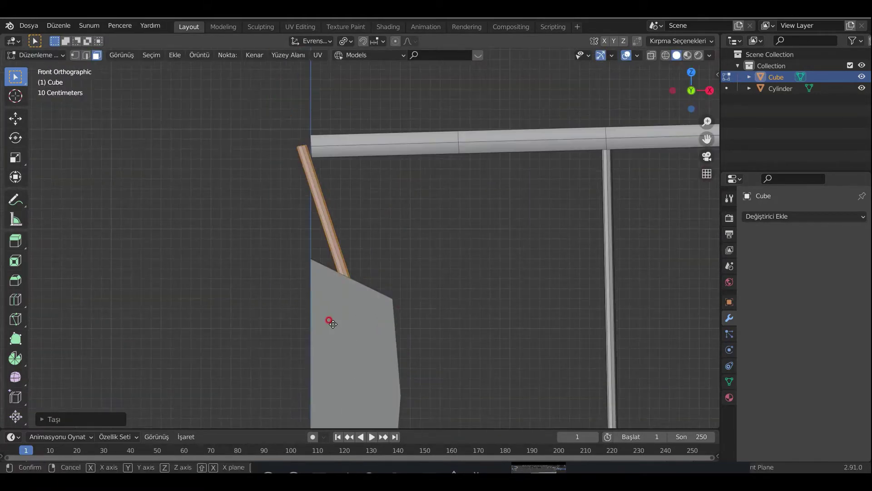
{"action": "key", "text": "x"}
{"action": "key", "text": "s"}
{"action": "key", "text": "z"}
{"action": "left_click", "coordinate": [352, 344]}
{"action": "mouse_move", "coordinate": [353, 345]}
{"action": "middle_mouse_down"}
{"action": "mouse_move", "coordinate": [358, 335]}
{"action": "mouse_move", "coordinate": [386, 336]}
{"action": "mouse_move", "coordinate": [410, 295]}
{"action": "mouse_move", "coordinate": [542, 273]}
{"action": "mouse_move", "coordinate": [414, 301]}
{"action": "mouse_move", "coordinate": [450, 203]}
{"action": "mouse_move", "coordinate": [390, 307]}
{"action": "middle_mouse_up"}
{"action": "key", "text": "s"}
{"action": "key", "text": "z"}
Step: Fine-tune the strut's position and Y-axis tilt, then make the fuselage the active object
{"action": "key", "text": "g"}
{"action": "left_click", "coordinate": [353, 339]}
{"action": "key", "text": "r"}
{"action": "key", "text": "y"}
{"action": "left_click", "coordinate": [386, 337]}
{"action": "left_click", "coordinate": [389, 308], "text": "shift"}
Step: Join the wings and struts into the fuselage with Ctrl+J, then reselect the fuselage
{"action": "key", "text": "ctrl+j"}
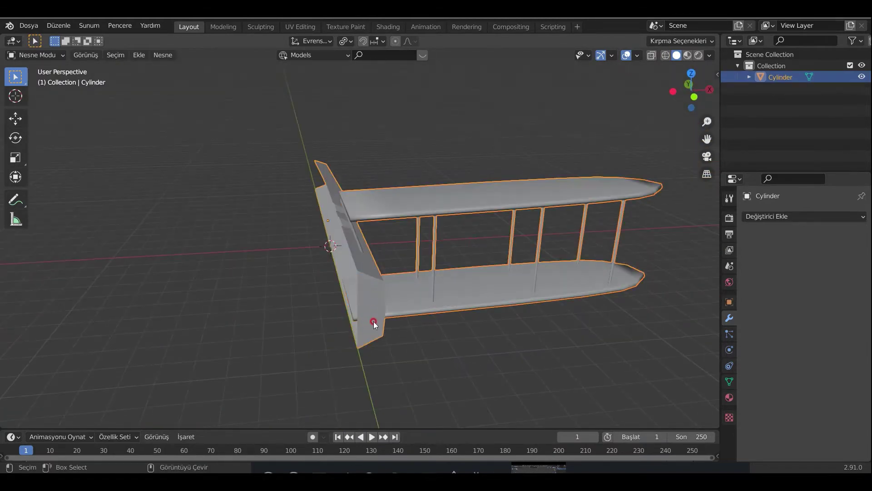
{"action": "left_click", "coordinate": [502, 304]}
{"action": "left_click", "coordinate": [730, 382]}
{"action": "left_click", "coordinate": [561, 356]}
{"action": "scroll", "coordinate": [499, 340], "scroll_direction": "up", "scroll_amount": 3}
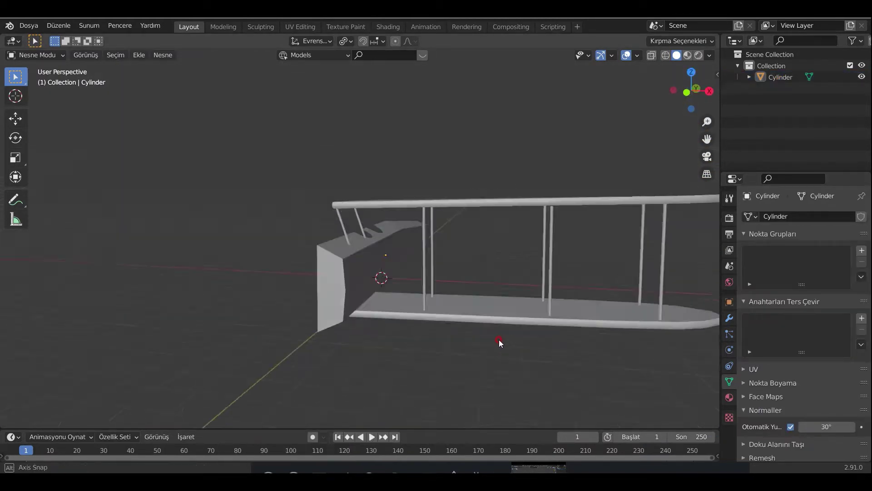
{"action": "mouse_move", "coordinate": [499, 339]}
{"action": "middle_mouse_down"}
{"action": "mouse_move", "coordinate": [451, 279]}
{"action": "mouse_move", "coordinate": [312, 254]}
{"action": "mouse_move", "coordinate": [273, 280]}
{"action": "mouse_move", "coordinate": [447, 260]}
{"action": "mouse_move", "coordinate": [670, 300]}
{"action": "mouse_move", "coordinate": [491, 211]}
{"action": "mouse_move", "coordinate": [618, 315]}
{"action": "mouse_move", "coordinate": [498, 332]}
{"action": "mouse_move", "coordinate": [526, 318]}
{"action": "mouse_move", "coordinate": [655, 296]}
{"action": "mouse_move", "coordinate": [237, 289]}
{"action": "middle_mouse_up"}
{"action": "left_click", "coordinate": [447, 260]}
Step: Lengthen the fuselage by moving its end face along the Y axis in Edit Mode
{"action": "key", "text": "Tab"}
{"action": "key", "text": "g"}
{"action": "key", "text": "Escape"}
{"action": "key", "text": "g"}
{"action": "key", "text": "y"}
{"action": "left_click", "coordinate": [477, 314]}
{"action": "key", "text": "g"}
{"action": "key", "text": "y"}
{"action": "left_click", "coordinate": [245, 292]}
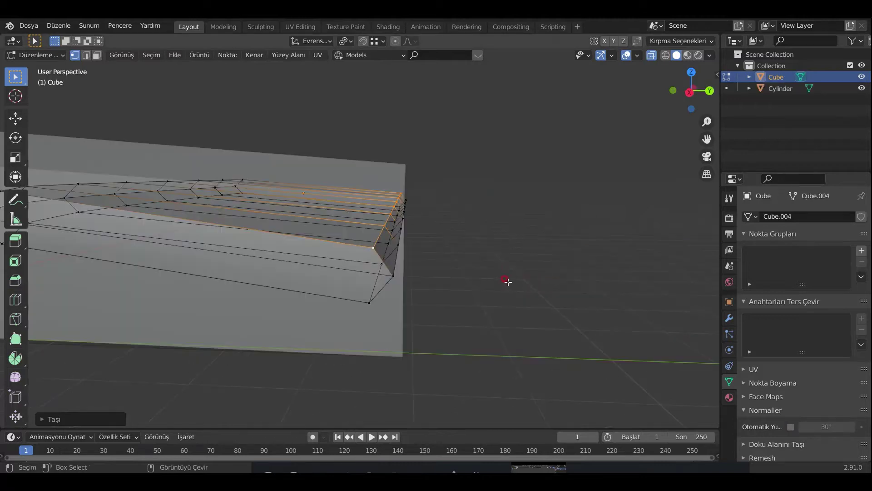
Step: Move the fin's vertices and bottom corner vertex along Z to curve its edge
{"action": "key", "text": "g"}
{"action": "key", "text": "z"}
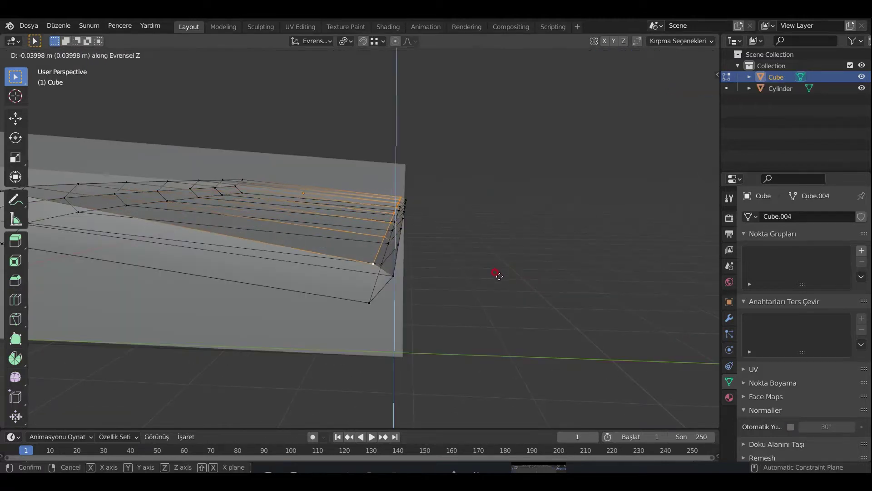
{"action": "left_click", "coordinate": [498, 275]}
{"action": "key", "text": "g"}
{"action": "key", "text": "z"}
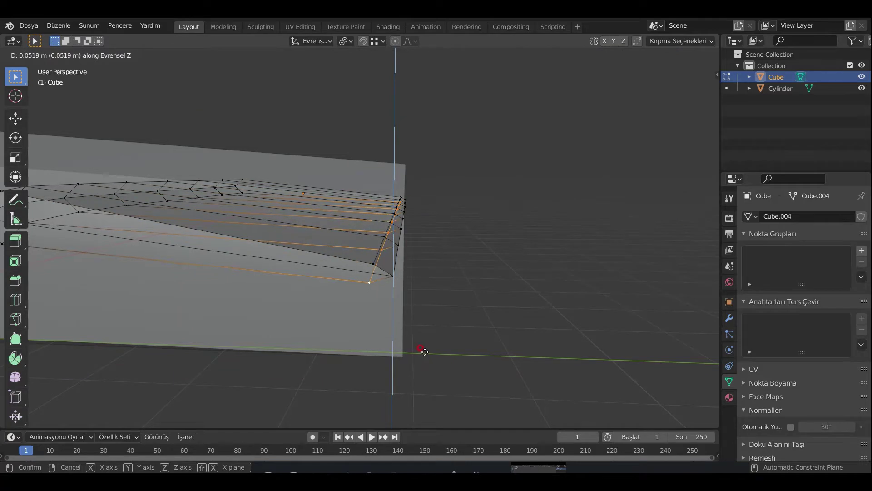
{"action": "left_click", "coordinate": [424, 351]}
{"action": "mouse_move", "coordinate": [424, 351]}
{"action": "middle_mouse_down"}
{"action": "mouse_move", "coordinate": [379, 347]}
{"action": "mouse_move", "coordinate": [406, 307]}
{"action": "mouse_move", "coordinate": [381, 277]}
{"action": "middle_mouse_up"}
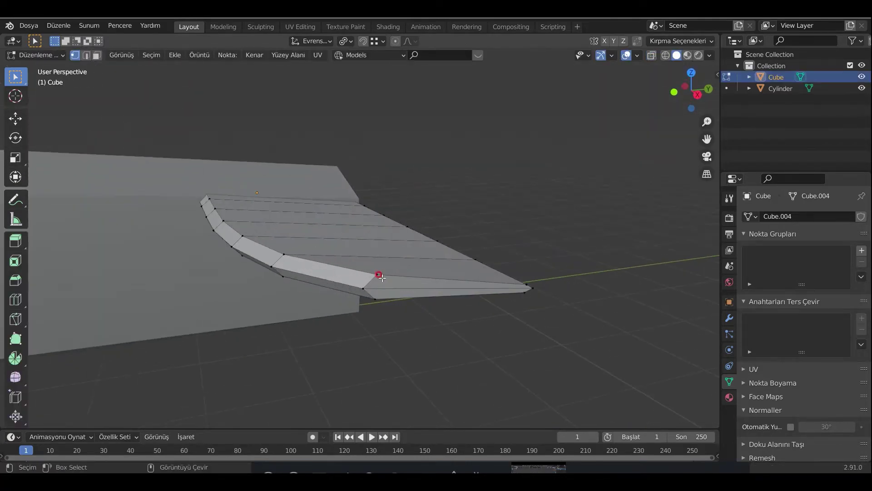
{"action": "left_click", "coordinate": [376, 298]}
{"action": "key", "text": "g"}
{"action": "key", "text": "z"}
{"action": "left_click", "coordinate": [401, 361]}
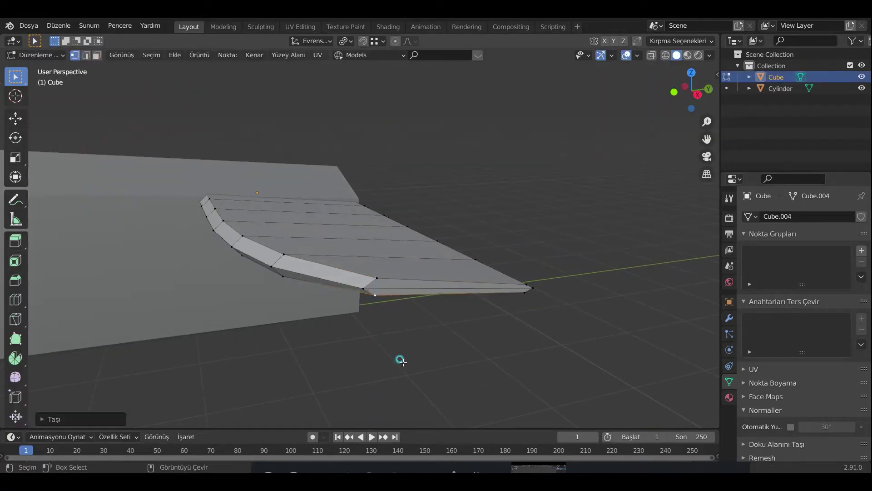
Step: Leave Edit Mode and turn on auto smooth for the tail fin
{"action": "key", "text": "Tab"}
{"action": "mouse_move", "coordinate": [401, 361]}
{"action": "middle_mouse_down"}
{"action": "mouse_move", "coordinate": [402, 290]}
{"action": "mouse_move", "coordinate": [319, 305]}
{"action": "middle_mouse_up"}
{"action": "left_click", "coordinate": [790, 426]}
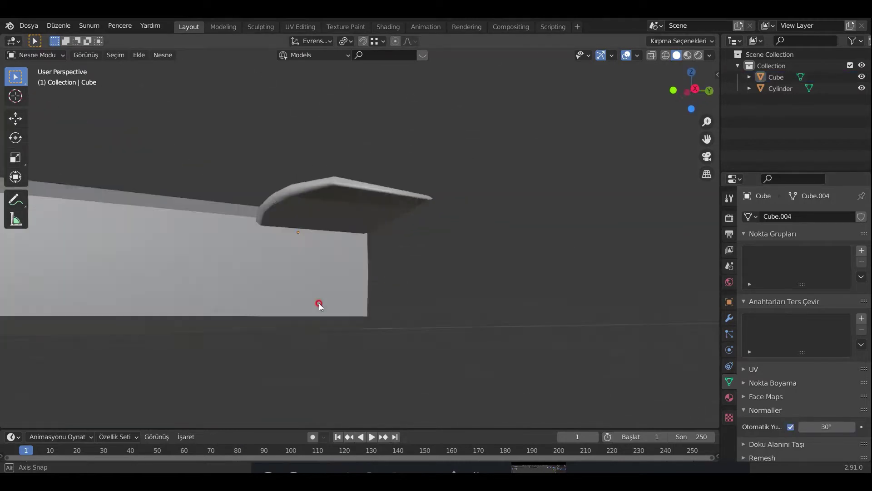
{"action": "scroll", "coordinate": [319, 305], "scroll_direction": "down", "scroll_amount": 5}
{"action": "middle_click_drag", "start_coordinate": [613, 293], "coordinate": [545, 331]}
Step: Duplicate the tail fin rotated 90° on X, then delete the trial copy
{"action": "key", "text": "shift+d"}
{"action": "type", "text": "rx"}
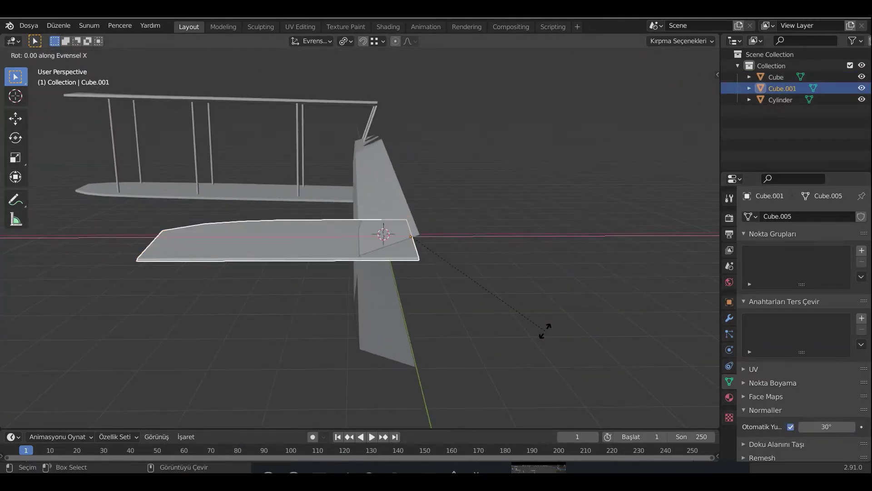
{"action": "type", "text": "90"}
{"action": "key", "text": "Return"}
{"action": "mouse_move", "coordinate": [462, 237]}
{"action": "middle_mouse_down"}
{"action": "mouse_move", "coordinate": [487, 249]}
{"action": "mouse_move", "coordinate": [479, 353]}
{"action": "middle_mouse_up"}
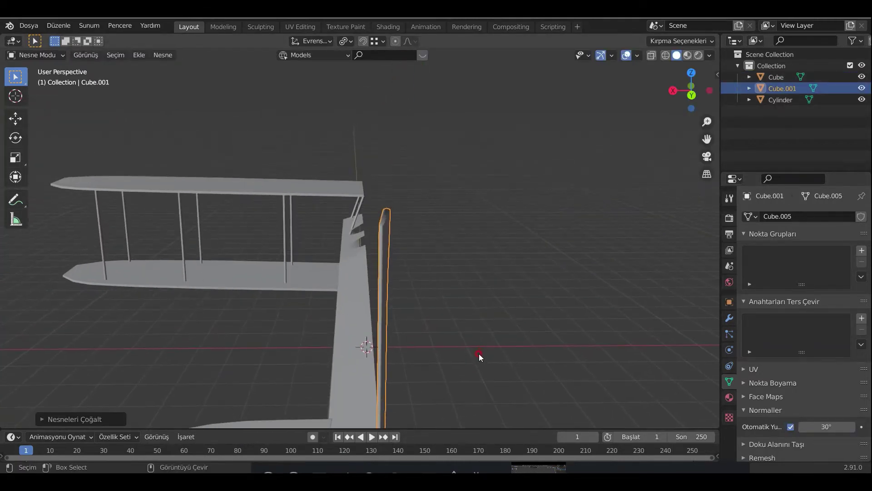
{"action": "key", "text": "KP_7"}
{"action": "scroll", "coordinate": [375, 272], "scroll_direction": "up", "scroll_amount": 3}
{"action": "key", "text": "r"}
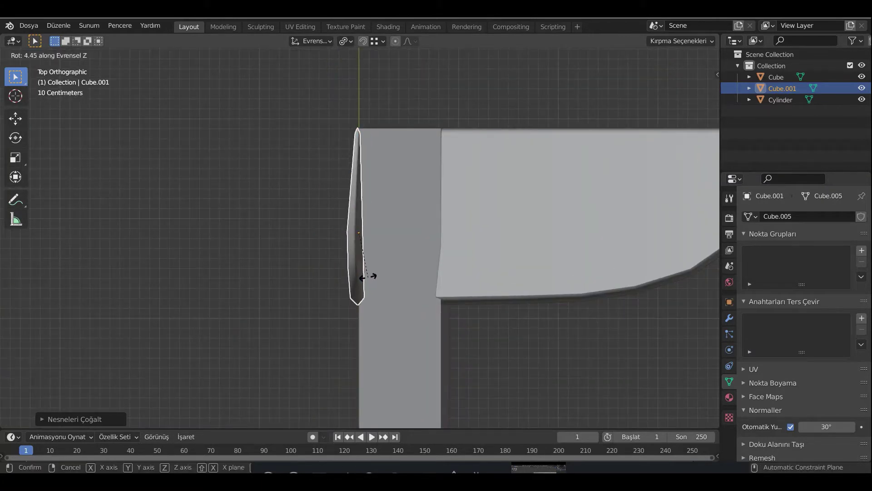
{"action": "right_click", "coordinate": [369, 276]}
{"action": "key", "text": "x"}
{"action": "left_click", "coordinate": [356, 266]}
{"action": "mouse_move", "coordinate": [357, 265]}
{"action": "middle_mouse_down"}
{"action": "mouse_move", "coordinate": [448, 328]}
{"action": "mouse_move", "coordinate": [503, 262]}
{"action": "middle_mouse_up"}
Step: Add a new cube and move it along Y toward the tail in top view
{"action": "key", "text": "shift+a"}
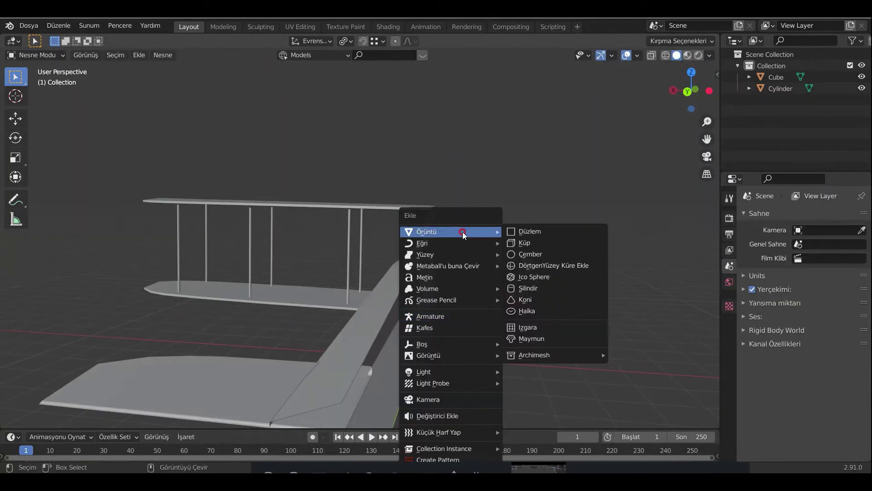
{"action": "left_click", "coordinate": [524, 242]}
{"action": "key", "text": "KP_7"}
{"action": "scroll", "coordinate": [385, 374], "scroll_direction": "up", "scroll_amount": 4}
{"action": "key", "text": "g"}
{"action": "key", "text": "y"}
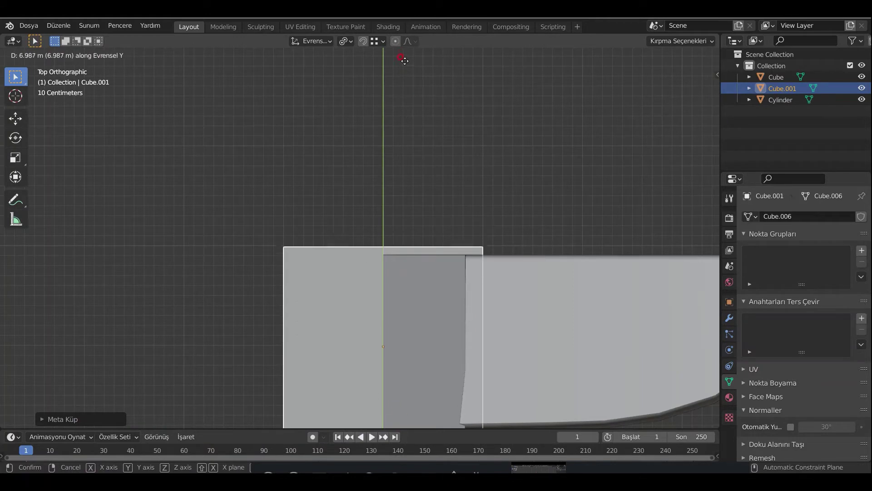
{"action": "left_click", "coordinate": [401, 68]}
{"action": "scroll", "coordinate": [404, 255], "scroll_direction": "down", "scroll_amount": 3}
Step: Shorten the cube along Y, reposition it on Y, and resize it along X
{"action": "key", "text": "s"}
{"action": "key", "text": "y"}
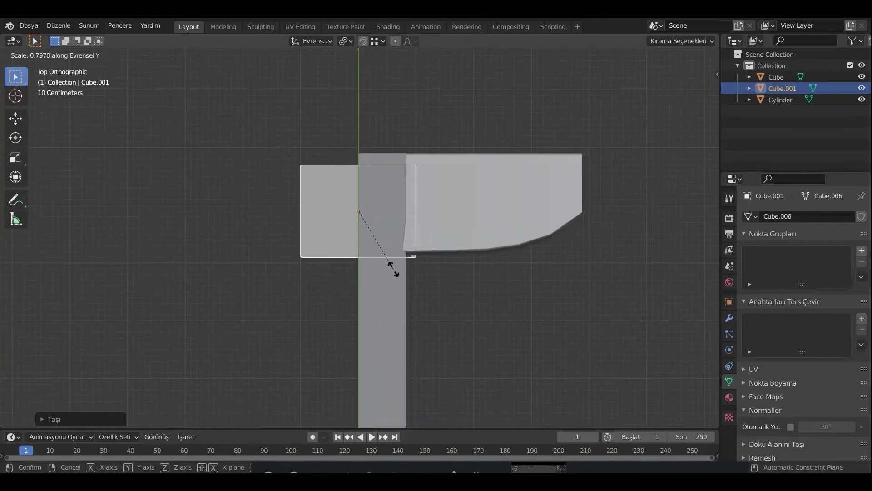
{"action": "left_click", "coordinate": [391, 286]}
{"action": "key", "text": "g"}
{"action": "key", "text": "y"}
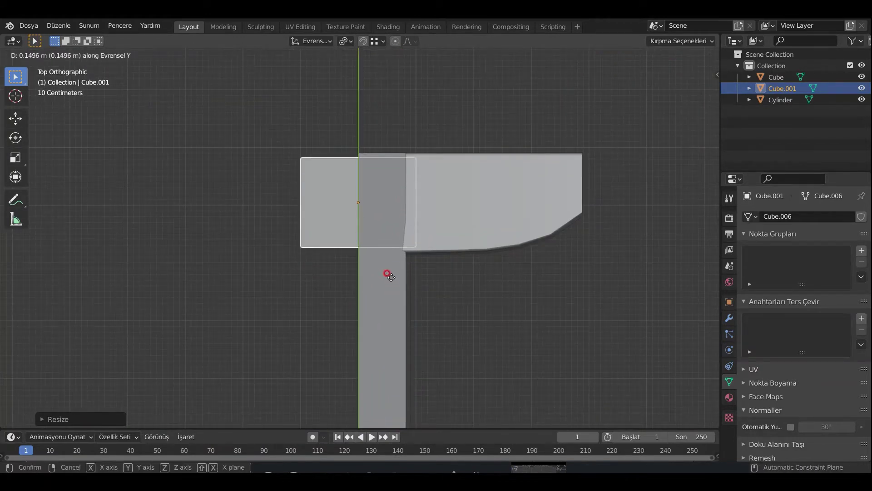
{"action": "left_click", "coordinate": [391, 277]}
{"action": "key", "text": "s"}
{"action": "key", "text": "x"}
{"action": "left_click", "coordinate": [393, 287]}
Step: Scale all of the cube's mesh by -1 along X in Edit Mode
{"action": "key", "text": "Tab"}
{"action": "scroll", "coordinate": [321, 222], "scroll_direction": "up", "scroll_amount": 3}
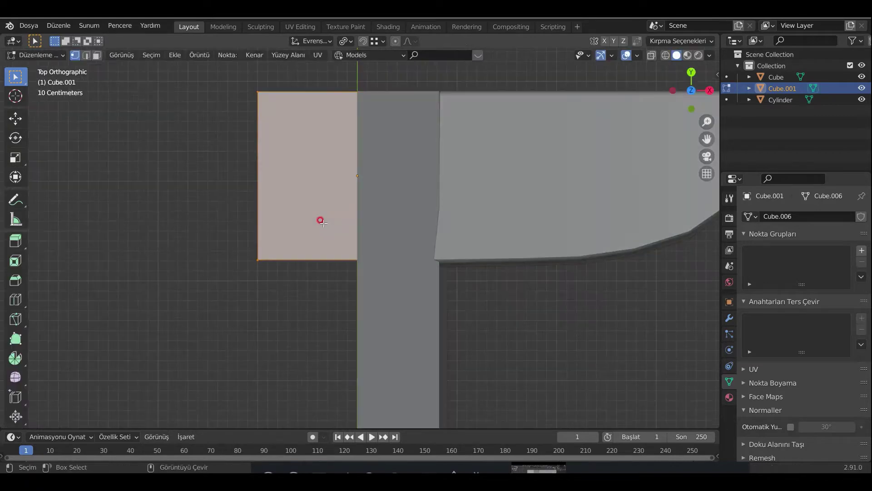
{"action": "key", "text": "a"}
{"action": "key", "text": "s"}
{"action": "key", "text": "x"}
{"action": "key", "text": "minus"}
{"action": "key", "text": "1"}
{"action": "key", "text": "Return"}
{"action": "key", "text": "Tab"}
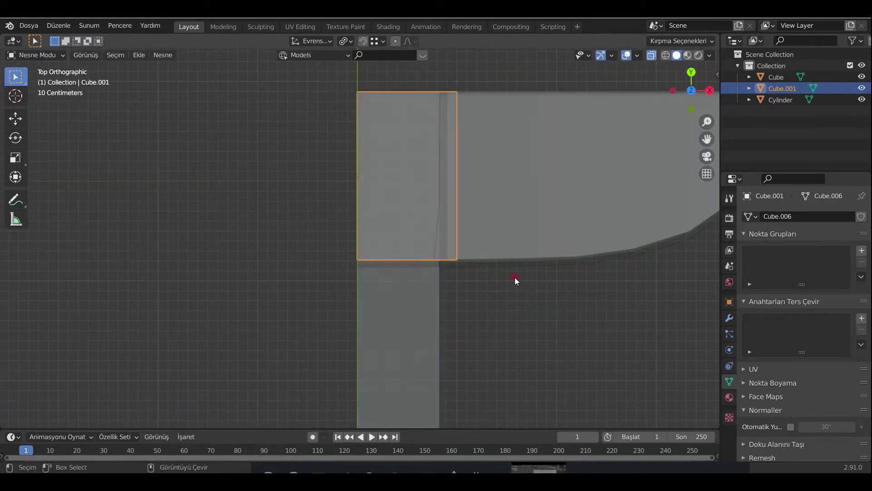
Step: Turn off X-ray and flatten the cube along X into a thin panel
{"action": "key", "text": "alt+z"}
{"action": "key", "text": "s"}
{"action": "key", "text": "x"}
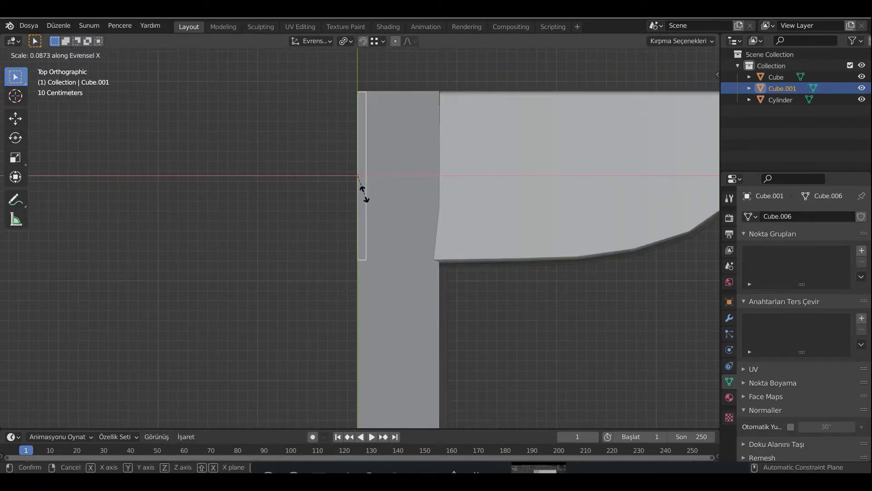
{"action": "left_click", "coordinate": [417, 287]}
Step: Raise the panel along Z to sit at the right height
{"action": "middle_click_drag", "start_coordinate": [416, 286], "coordinate": [460, 138]}
{"action": "key", "text": "g"}
{"action": "key", "text": "z"}
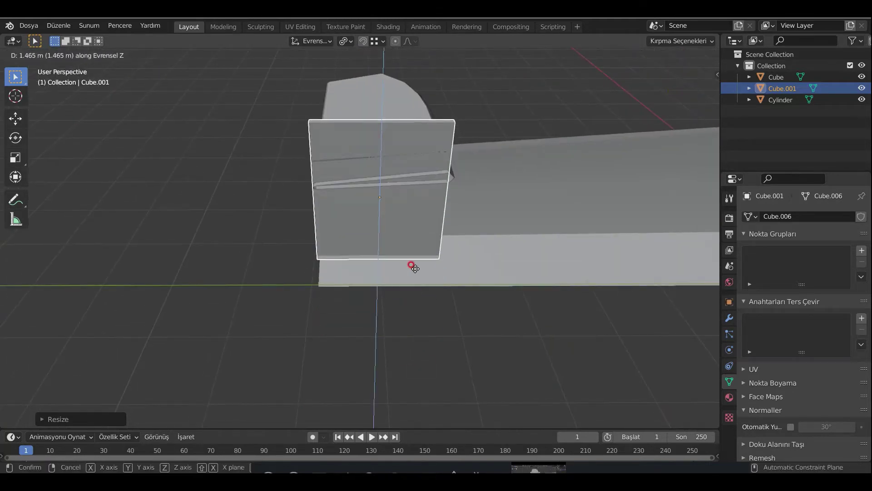
{"action": "left_click", "coordinate": [405, 265]}
{"action": "key", "text": "g"}
{"action": "key", "text": "z"}
{"action": "left_click", "coordinate": [396, 259]}
{"action": "mouse_move", "coordinate": [396, 259]}
{"action": "middle_mouse_down"}
{"action": "mouse_move", "coordinate": [477, 247]}
{"action": "mouse_move", "coordinate": [392, 287]}
{"action": "middle_mouse_up"}
Step: Make the panel taller along Z and adjust its vertical position
{"action": "key", "text": "s"}
{"action": "key", "text": "z"}
{"action": "left_click", "coordinate": [399, 312]}
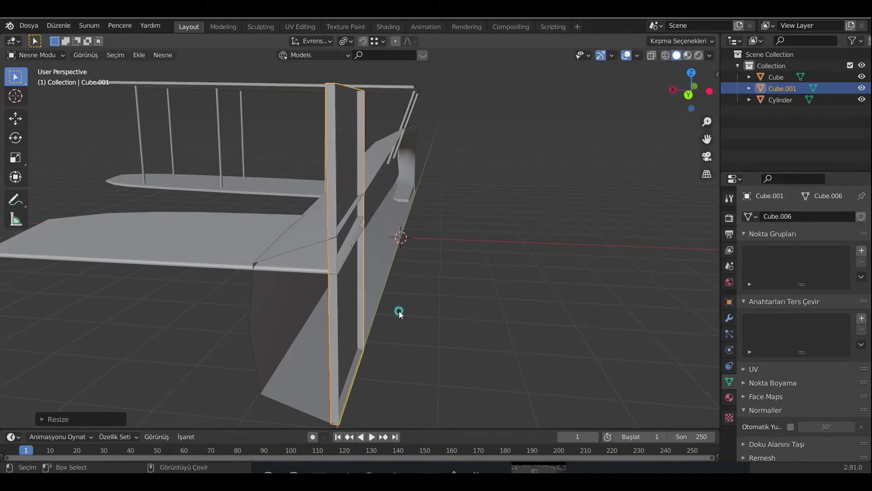
{"action": "key", "text": "g"}
{"action": "key", "text": "z"}
{"action": "left_click", "coordinate": [390, 271]}
{"action": "middle_click_drag", "start_coordinate": [412, 208], "coordinate": [560, 181]}
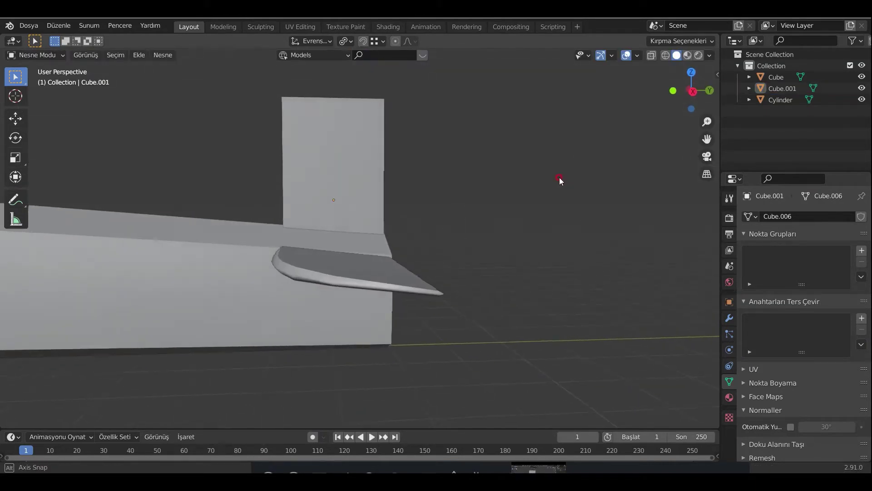
Step: Rotate the panel upright about X, then shift and narrow it along Y in Right view
{"action": "key", "text": "r"}
{"action": "key", "text": "x"}
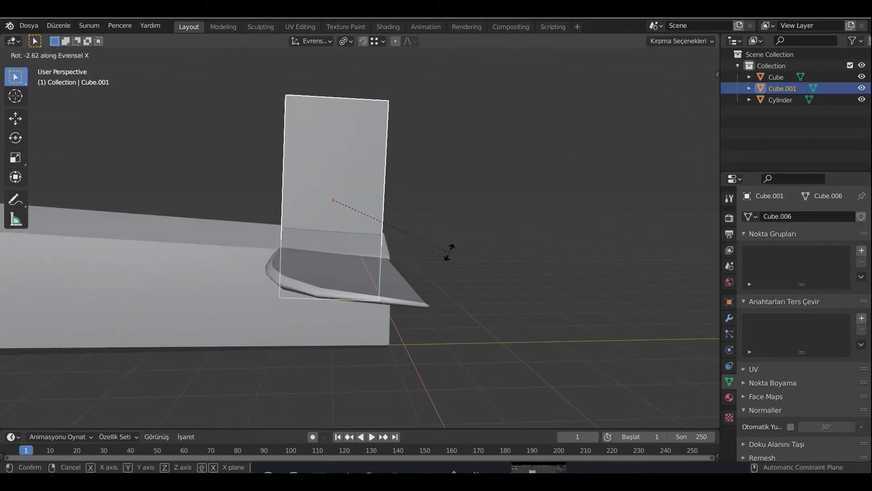
{"action": "left_click", "coordinate": [448, 253]}
{"action": "key", "text": "KP_3"}
{"action": "scroll", "coordinate": [421, 260], "scroll_direction": "up", "scroll_amount": 3}
{"action": "key", "text": "g"}
{"action": "key", "text": "y"}
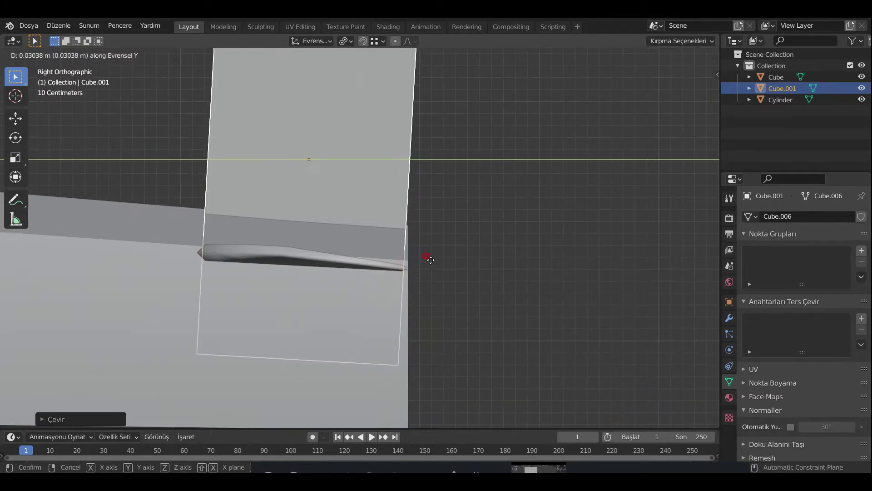
{"action": "left_click", "coordinate": [427, 256]}
{"action": "key", "text": "s"}
{"action": "key", "text": "y"}
{"action": "left_click", "coordinate": [434, 261]}
{"action": "key", "text": "Tab"}
Step: Add evenly spaced horizontal loop cuts across the fin
{"action": "scroll", "coordinate": [382, 246], "scroll_direction": "down", "scroll_amount": 3}
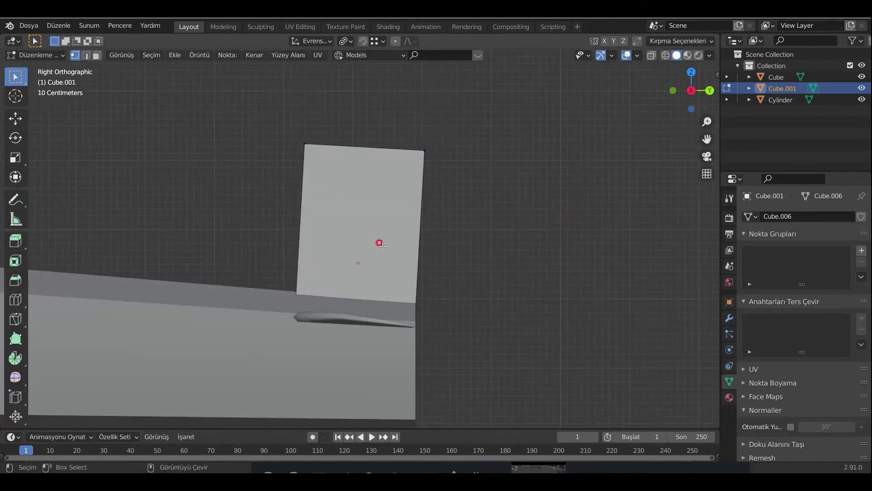
{"action": "key", "text": "a"}
{"action": "key", "text": "alt+a"}
{"action": "key", "text": "ctrl+r"}
{"action": "scroll", "coordinate": [305, 227], "scroll_direction": "up", "scroll_amount": 2}
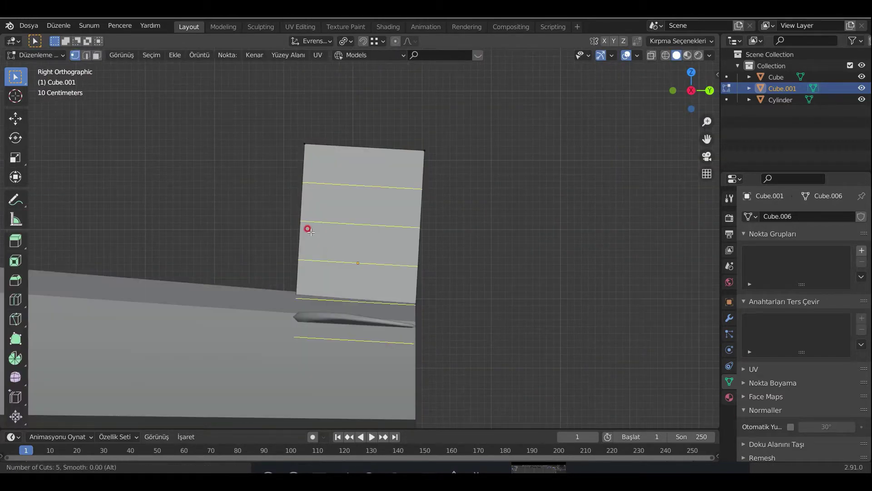
{"action": "scroll", "coordinate": [305, 227], "scroll_direction": "up", "scroll_amount": 1}
{"action": "left_click", "coordinate": [305, 228]}
{"action": "right_click", "coordinate": [303, 163]}
{"action": "scroll", "coordinate": [303, 163], "scroll_direction": "up", "scroll_amount": 2}
Step: Sweep the fin's top leading-edge corner vertex back along Y
{"action": "left_click_drag", "start_coordinate": [281, 130], "coordinate": [320, 165]}
{"action": "key", "text": "g"}
{"action": "key", "text": "y"}
{"action": "key", "text": "Escape"}
{"action": "mouse_move", "coordinate": [281, 117]}
{"action": "left_mouse_down"}
{"action": "mouse_move", "coordinate": [320, 169]}
{"action": "mouse_move", "coordinate": [320, 204]}
{"action": "left_mouse_up"}
{"action": "key", "text": "g"}
{"action": "key", "text": "y"}
{"action": "left_click", "coordinate": [419, 186]}
{"action": "key", "text": "g"}
{"action": "key", "text": "y"}
{"action": "left_click", "coordinate": [376, 210]}
Step: Shift the lower leading-edge vertices along Y to curve the fin's front edge
{"action": "left_click_drag", "start_coordinate": [275, 224], "coordinate": [318, 249]}
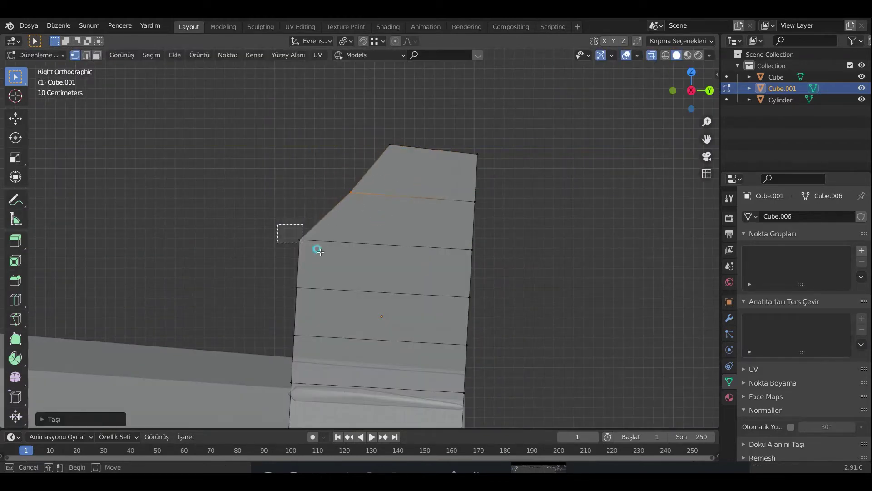
{"action": "key", "text": "g"}
{"action": "key", "text": "y"}
{"action": "left_click", "coordinate": [353, 253]}
{"action": "left_click_drag", "start_coordinate": [277, 273], "coordinate": [326, 296]}
{"action": "key", "text": "g"}
{"action": "key", "text": "y"}
{"action": "left_click", "coordinate": [325, 296]}
{"action": "left_click_drag", "start_coordinate": [287, 317], "coordinate": [313, 348]}
{"action": "key", "text": "g"}
{"action": "key", "text": "y"}
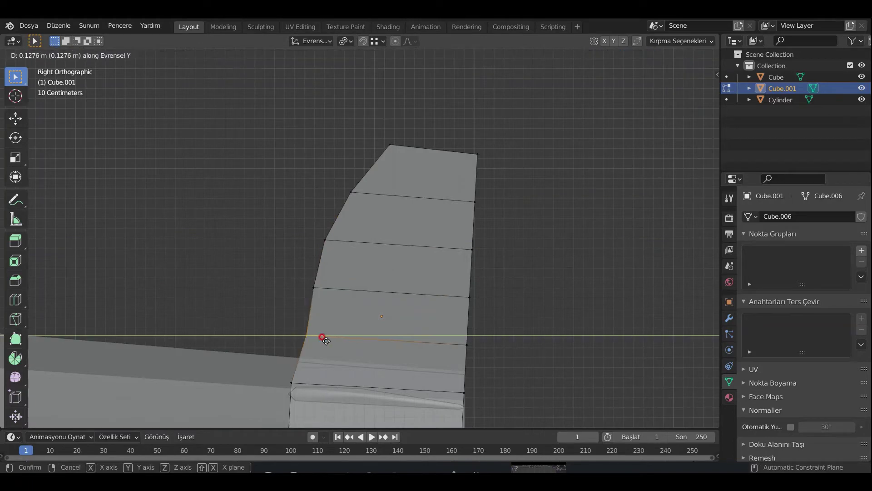
Step: Apply smooth shading to the fin
{"action": "key", "text": "Tab"}
{"action": "scroll", "coordinate": [436, 218], "scroll_direction": "down", "scroll_amount": 3}
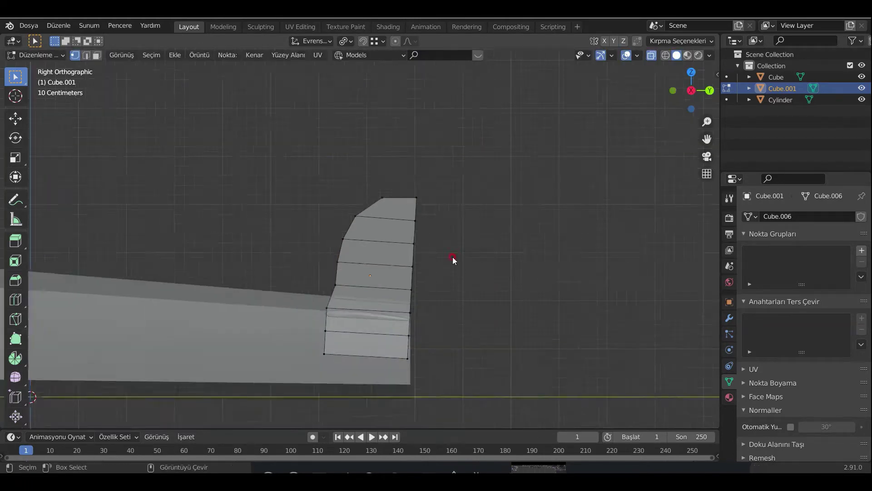
{"action": "middle_click_drag", "start_coordinate": [455, 259], "coordinate": [418, 256]}
{"action": "right_click", "coordinate": [416, 255]}
{"action": "left_click", "coordinate": [399, 253]}
Step: Adjust the fin's vertices along Y, then move only the left-side vertices
{"action": "key", "text": "Tab"}
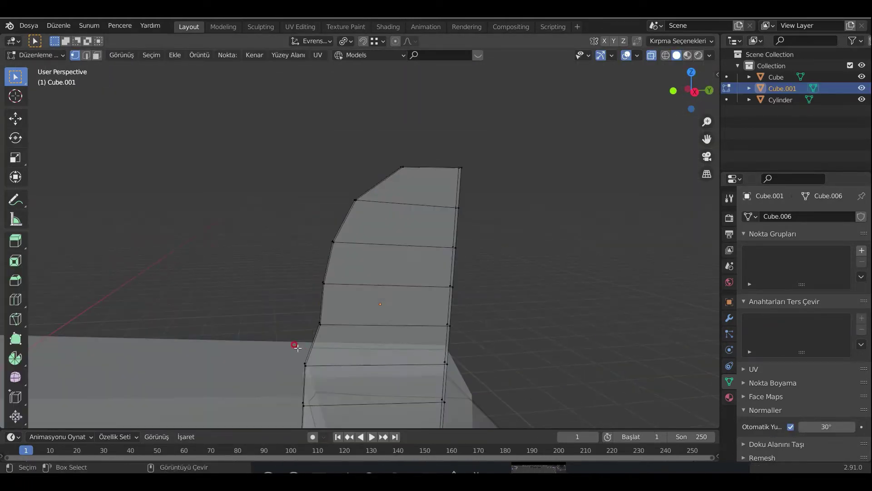
{"action": "key", "text": "g"}
{"action": "key", "text": "y"}
{"action": "left_click", "coordinate": [331, 337]}
{"action": "mouse_move", "coordinate": [331, 337]}
{"action": "middle_mouse_down"}
{"action": "mouse_move", "coordinate": [320, 275]}
{"action": "mouse_move", "coordinate": [362, 271]}
{"action": "mouse_move", "coordinate": [440, 194]}
{"action": "middle_mouse_up"}
{"action": "left_click_drag", "start_coordinate": [457, 119], "coordinate": [390, 382], "text": "ctrl"}
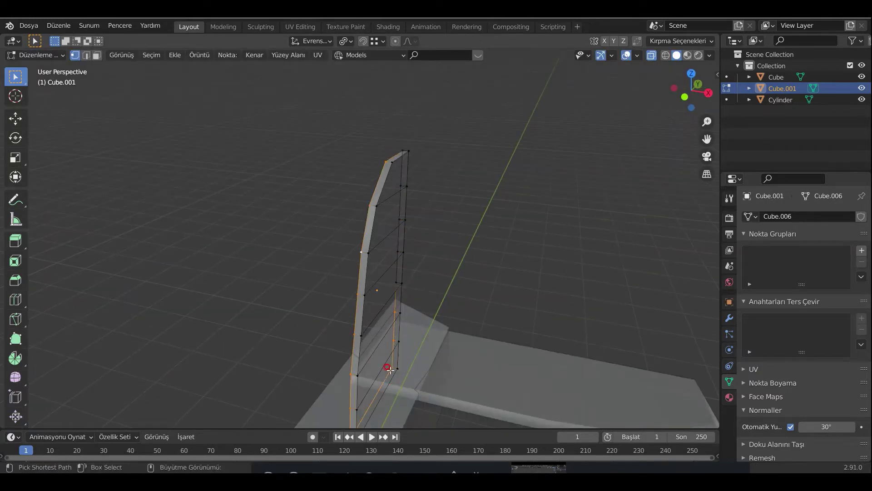
{"action": "key", "text": "g"}
{"action": "left_click", "coordinate": [393, 345]}
Step: Move a column of fin vertices along Y to refine the swept shape
{"action": "mouse_move", "coordinate": [391, 347]}
{"action": "middle_mouse_down"}
{"action": "mouse_move", "coordinate": [341, 263]}
{"action": "mouse_move", "coordinate": [340, 283]}
{"action": "middle_mouse_up"}
{"action": "middle_click_drag", "start_coordinate": [415, 312], "coordinate": [423, 306]}
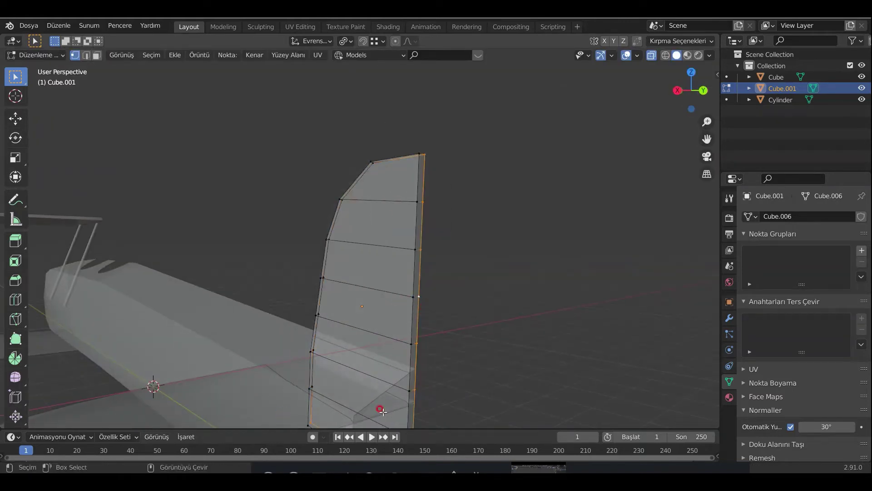
{"action": "middle_click_drag", "start_coordinate": [376, 409], "coordinate": [603, 297]}
{"action": "key", "text": "g"}
{"action": "key", "text": "y"}
{"action": "left_click", "coordinate": [535, 317]}
{"action": "mouse_move", "coordinate": [534, 316]}
{"action": "middle_mouse_down"}
{"action": "mouse_move", "coordinate": [519, 290]}
{"action": "mouse_move", "coordinate": [462, 271]}
{"action": "mouse_move", "coordinate": [454, 318]}
{"action": "mouse_move", "coordinate": [395, 382]}
{"action": "mouse_move", "coordinate": [385, 370]}
{"action": "mouse_move", "coordinate": [403, 335]}
{"action": "mouse_move", "coordinate": [465, 323]}
{"action": "mouse_move", "coordinate": [353, 328]}
{"action": "mouse_move", "coordinate": [418, 366]}
{"action": "middle_mouse_up"}
Step: Scale the rear fuselage piece down to about 0.79 and reselect the tail fin
{"action": "key", "text": "Tab"}
{"action": "left_click", "coordinate": [424, 397]}
{"action": "key", "text": "Tab"}
{"action": "key", "text": "s"}
{"action": "left_click", "coordinate": [421, 356]}
{"action": "key", "text": "Tab"}
{"action": "left_click", "coordinate": [401, 255]}
Step: Join the fin into the plane body and reposition the joined object
{"action": "left_click", "coordinate": [386, 241], "text": "shift"}
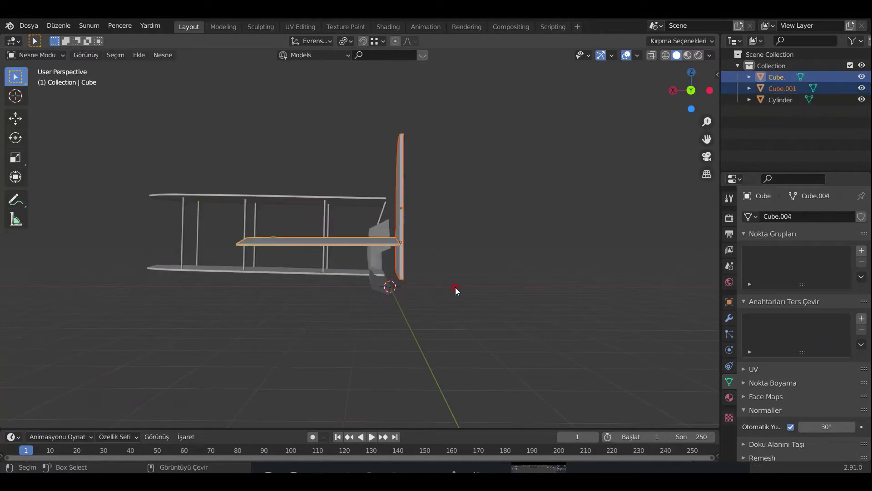
{"action": "key", "text": "ctrl+j"}
{"action": "key", "text": "g"}
{"action": "left_click", "coordinate": [410, 294]}
{"action": "scroll", "coordinate": [577, 295], "scroll_direction": "up", "scroll_amount": 5}
{"action": "mouse_move", "coordinate": [410, 294]}
{"action": "middle_mouse_down"}
{"action": "mouse_move", "coordinate": [577, 294]}
{"action": "mouse_move", "coordinate": [413, 288]}
{"action": "middle_mouse_up"}
Step: Extrude the rear fuselage end backward and scale it into a tapered tail
{"action": "left_click", "coordinate": [375, 366]}
{"action": "key", "text": "Tab"}
{"action": "key", "text": "g"}
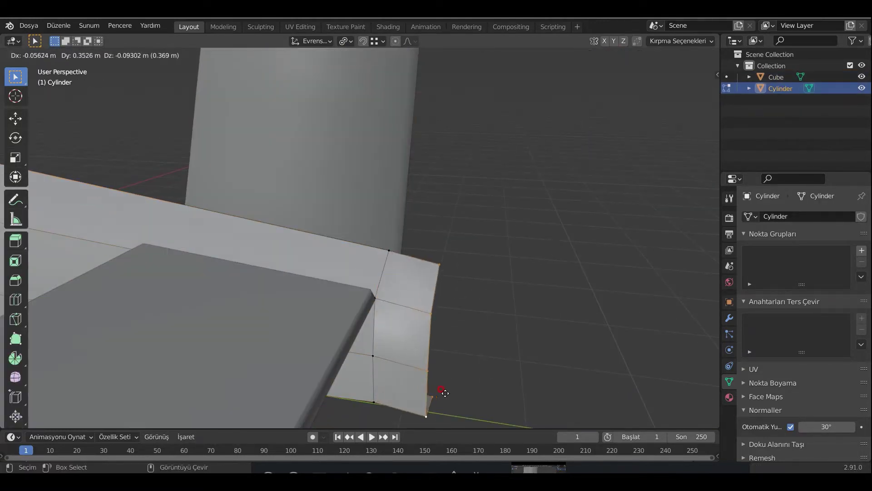
{"action": "left_click", "coordinate": [500, 399]}
{"action": "middle_click_drag", "start_coordinate": [500, 399], "coordinate": [517, 403]}
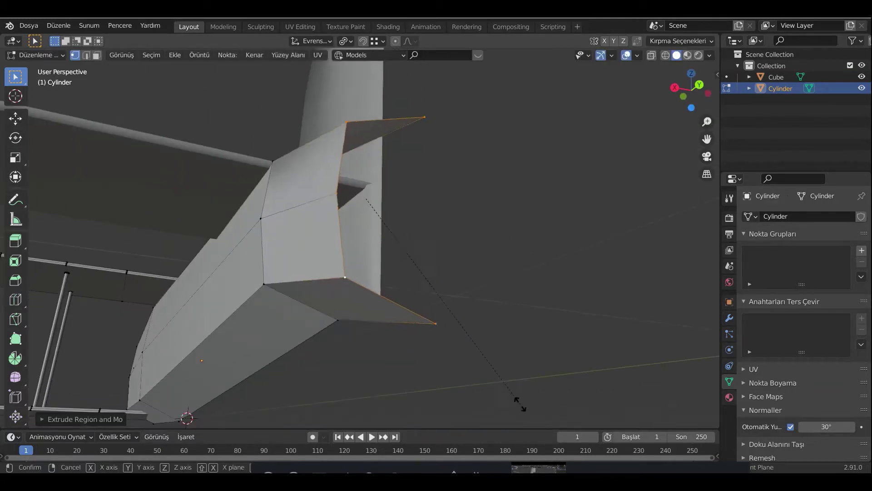
{"action": "key", "text": "s"}
{"action": "left_click", "coordinate": [471, 320]}
{"action": "mouse_move", "coordinate": [471, 320]}
{"action": "middle_mouse_down"}
{"action": "mouse_move", "coordinate": [457, 344]}
{"action": "mouse_move", "coordinate": [485, 368]}
{"action": "middle_mouse_up"}
{"action": "key", "text": "s"}
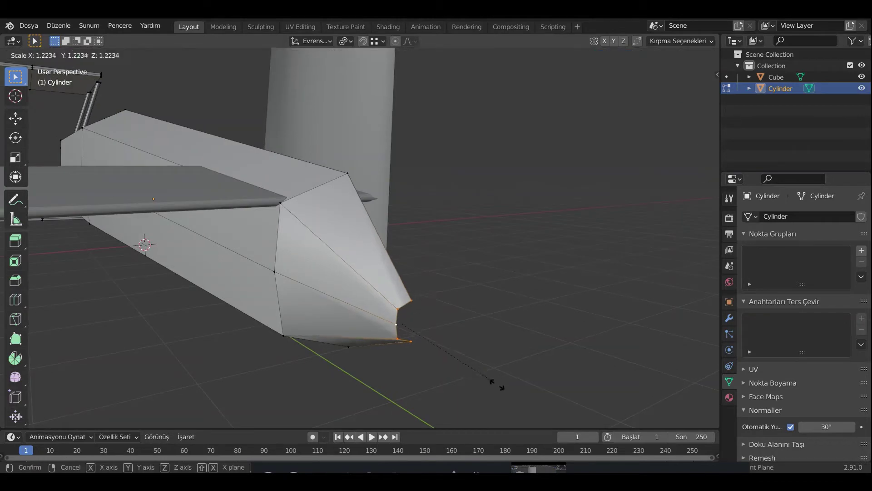
{"action": "left_click", "coordinate": [611, 413]}
{"action": "middle_click_drag", "start_coordinate": [611, 412], "coordinate": [510, 357]}
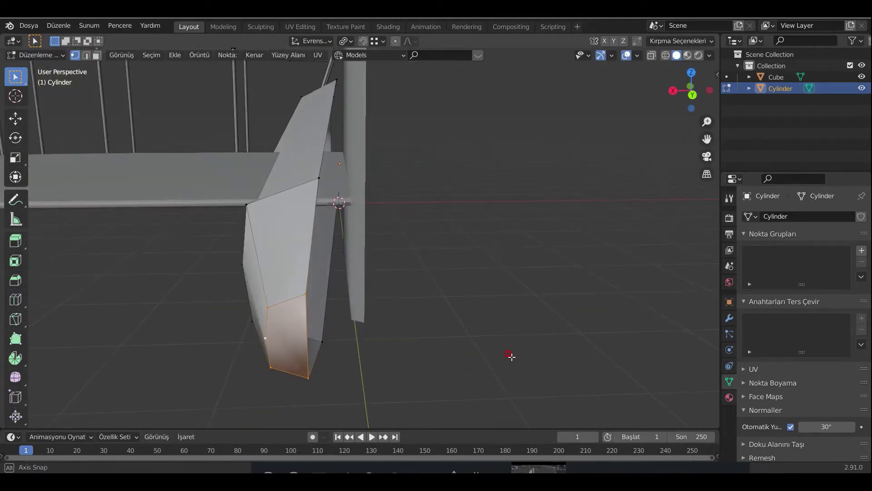
Step: In top view, shift the tail-end faces along X
{"action": "key", "text": "KP_7"}
{"action": "scroll", "coordinate": [384, 319], "scroll_direction": "up", "scroll_amount": 3}
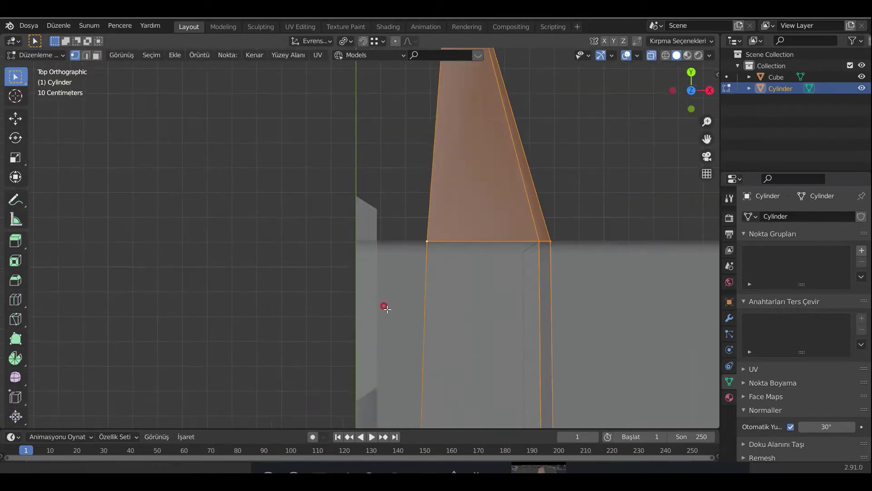
{"action": "key", "text": "g"}
{"action": "key", "text": "x"}
{"action": "left_click", "coordinate": [339, 316]}
{"action": "key", "text": "s"}
{"action": "key", "text": "x"}
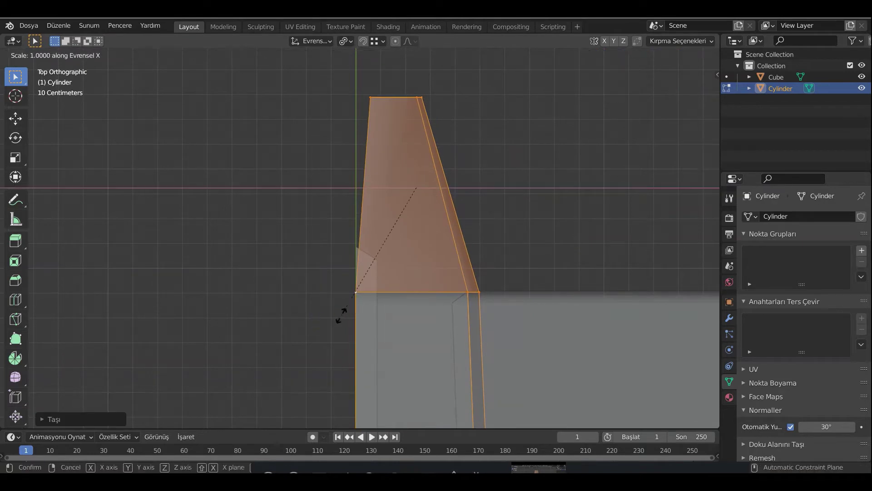
{"action": "key", "text": "0"}
{"action": "key", "text": "Escape"}
{"action": "key", "text": "s"}
{"action": "key", "text": "Escape"}
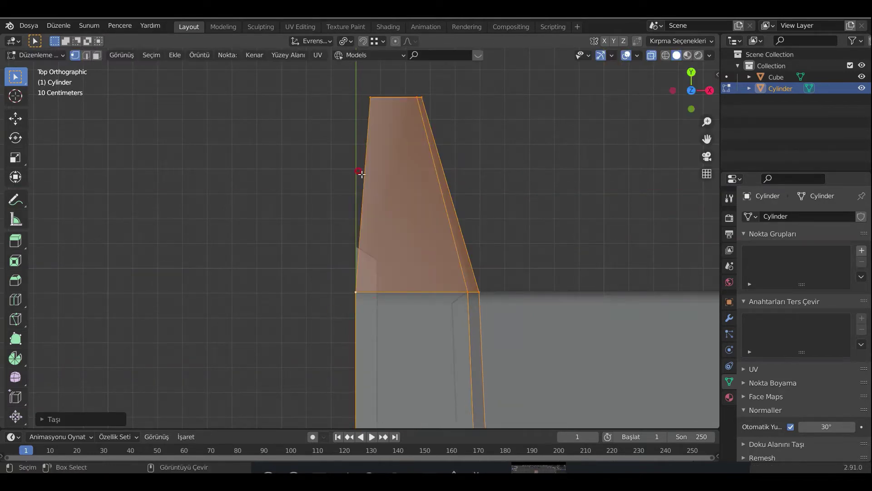
Step: Select only the tail's top edge and slide it along X
{"action": "left_click_drag", "start_coordinate": [342, 80], "coordinate": [470, 119]}
{"action": "key", "text": "x"}
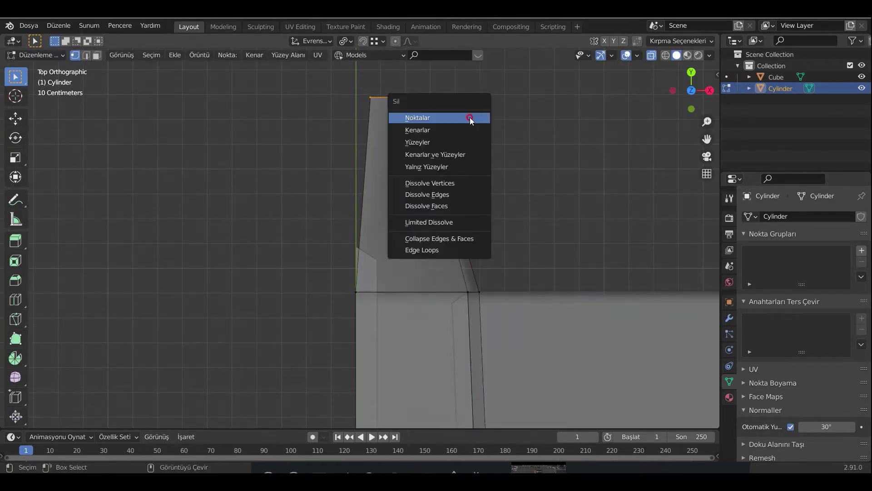
{"action": "key", "text": "Escape"}
{"action": "key", "text": "g"}
{"action": "key", "text": "x"}
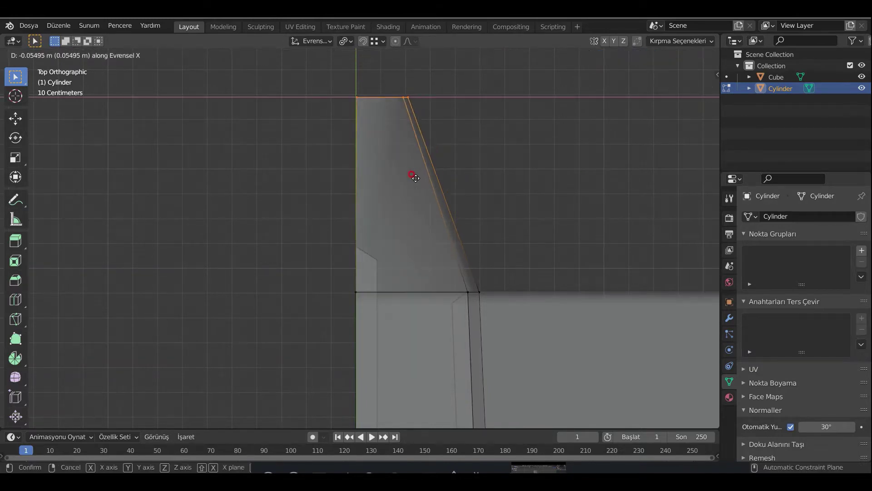
{"action": "left_click", "coordinate": [414, 178]}
{"action": "middle_click_drag", "start_coordinate": [414, 178], "coordinate": [390, 233]}
Step: Confirm a vertical move of the tail and review the whole plane in Object Mode
{"action": "key", "text": "Tab"}
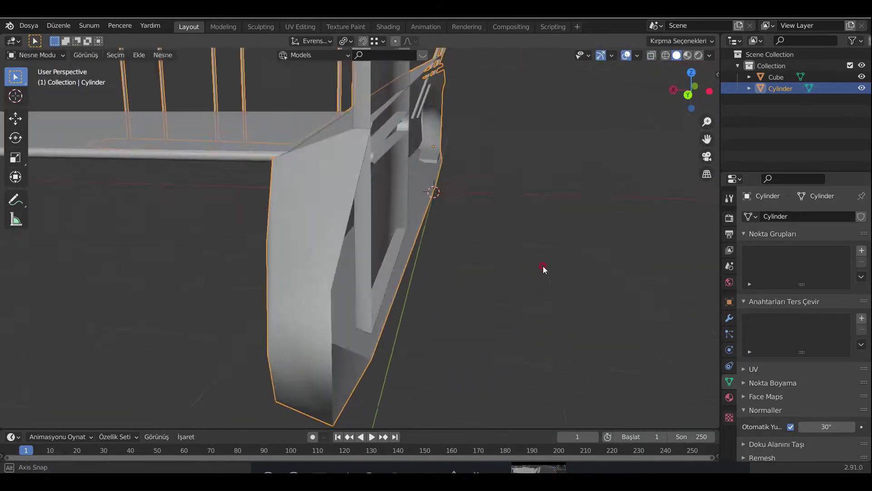
{"action": "mouse_move", "coordinate": [544, 266]}
{"action": "middle_mouse_down"}
{"action": "mouse_move", "coordinate": [632, 223]}
{"action": "mouse_move", "coordinate": [359, 278]}
{"action": "middle_mouse_up"}
{"action": "key", "text": "Tab"}
{"action": "scroll", "coordinate": [359, 278], "scroll_direction": "down", "scroll_amount": 3}
{"action": "left_click", "coordinate": [512, 376]}
{"action": "key", "text": "Tab"}
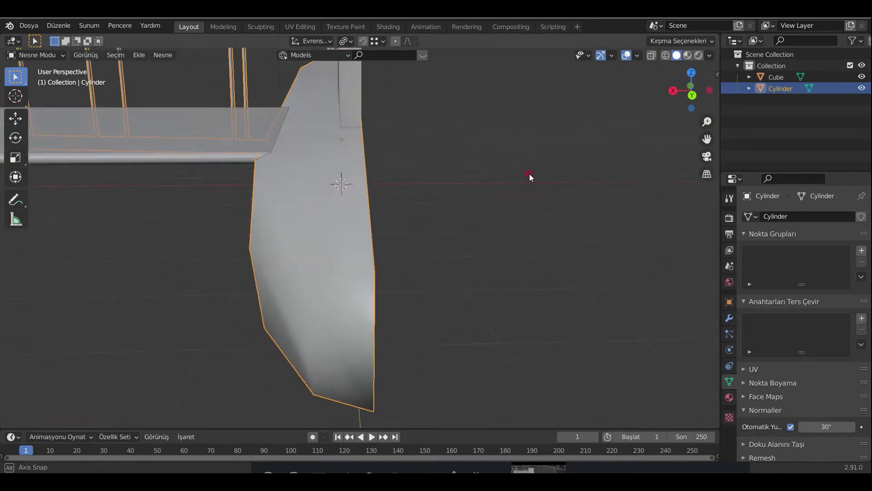
{"action": "mouse_move", "coordinate": [530, 174]}
{"action": "middle_mouse_down"}
{"action": "mouse_move", "coordinate": [397, 233]}
{"action": "mouse_move", "coordinate": [309, 230]}
{"action": "mouse_move", "coordinate": [448, 271]}
{"action": "mouse_move", "coordinate": [318, 280]}
{"action": "mouse_move", "coordinate": [354, 289]}
{"action": "middle_mouse_up"}
{"action": "scroll", "coordinate": [397, 233], "scroll_direction": "down", "scroll_amount": 5}
Step: Edit the fuselage and plane body together and start a loop cut on the tailplane
{"action": "left_click", "coordinate": [487, 255], "text": "shift"}
{"action": "key", "text": "Tab"}
{"action": "key", "text": "ctrl+r"}
Step: Place a lengthwise edge loop on the tailplane and slide it into position
{"action": "left_click", "coordinate": [354, 289]}
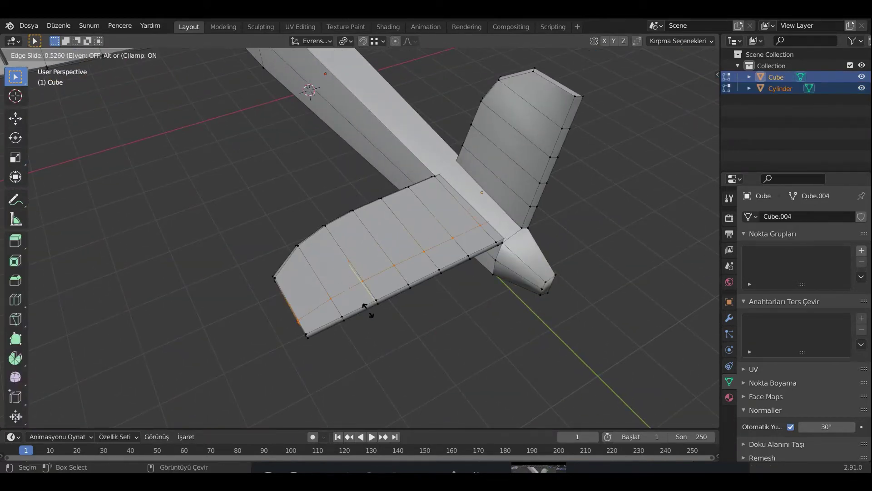
{"action": "left_click", "coordinate": [366, 309]}
{"action": "scroll", "coordinate": [366, 308], "scroll_direction": "up", "scroll_amount": 3}
{"action": "middle_click_drag", "start_coordinate": [448, 341], "coordinate": [656, 129]}
{"action": "key", "text": "g"}
{"action": "key", "text": "g"}
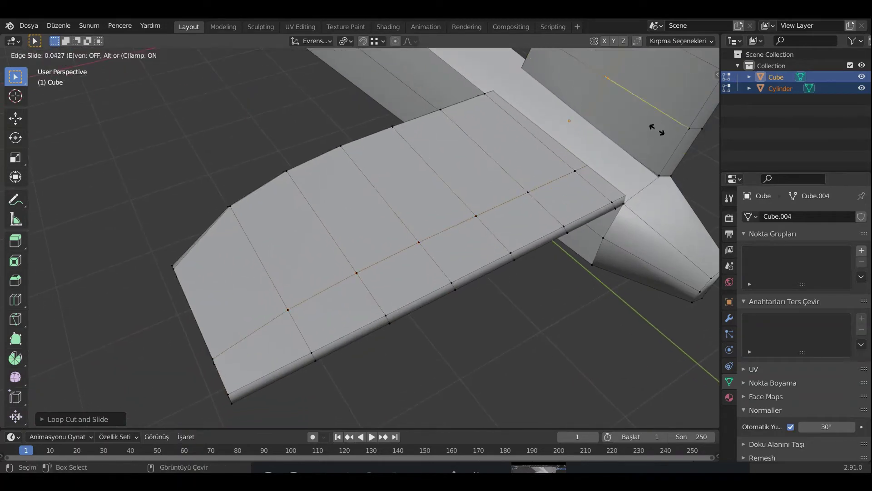
{"action": "left_click", "coordinate": [580, 215]}
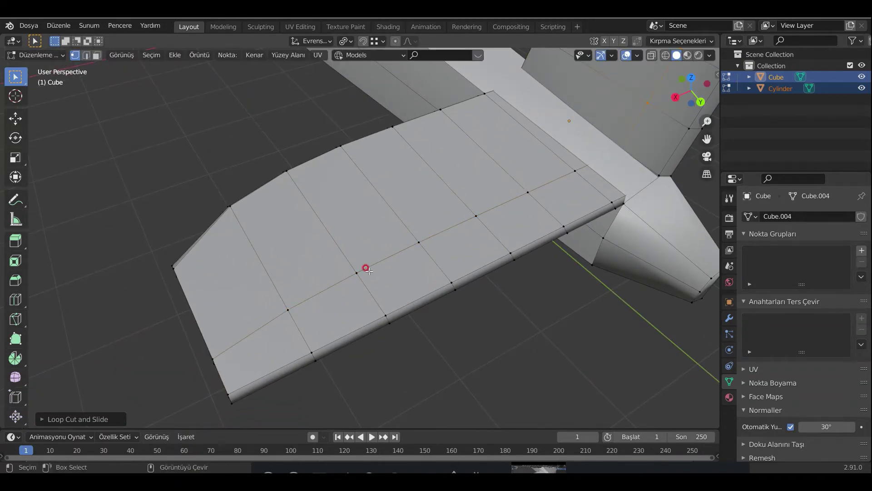
Step: Turn on X-ray and circle-select faces on the tailplane in face mode
{"action": "mouse_move", "coordinate": [366, 269]}
{"action": "middle_mouse_down"}
{"action": "mouse_move", "coordinate": [444, 189]}
{"action": "mouse_move", "coordinate": [456, 228]}
{"action": "mouse_move", "coordinate": [374, 224]}
{"action": "middle_mouse_up"}
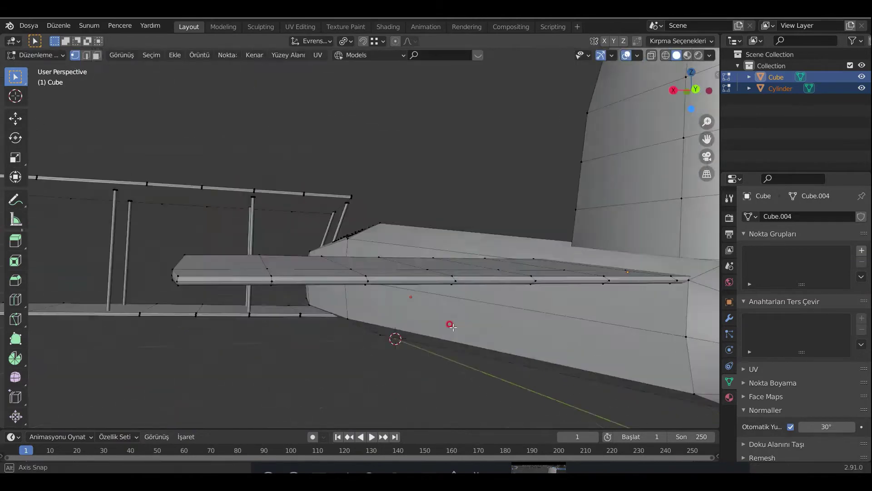
{"action": "mouse_move", "coordinate": [259, 382]}
{"action": "middle_mouse_down"}
{"action": "mouse_move", "coordinate": [446, 361]}
{"action": "mouse_move", "coordinate": [516, 364]}
{"action": "mouse_move", "coordinate": [484, 339]}
{"action": "mouse_move", "coordinate": [502, 317]}
{"action": "mouse_move", "coordinate": [372, 288]}
{"action": "mouse_move", "coordinate": [386, 291]}
{"action": "middle_mouse_up"}
{"action": "key", "text": "alt+z"}
{"action": "key", "text": "3"}
{"action": "mouse_move", "coordinate": [581, 168]}
{"action": "middle_mouse_down", "text": "alt"}
{"action": "mouse_move", "coordinate": [543, 205]}
{"action": "mouse_move", "coordinate": [655, 58]}
{"action": "mouse_move", "coordinate": [464, 41]}
{"action": "middle_mouse_up", "text": "alt"}
{"action": "key", "text": "Escape"}
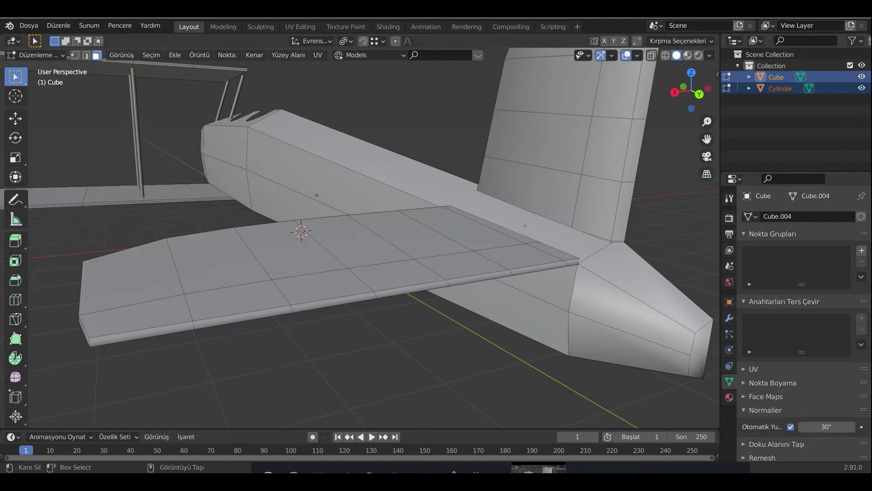
Step: Resize a side face of the tail fin along Y
{"action": "left_click", "coordinate": [356, 253]}
{"action": "mouse_move", "coordinate": [455, 273]}
{"action": "middle_mouse_down"}
{"action": "mouse_move", "coordinate": [484, 303]}
{"action": "mouse_move", "coordinate": [506, 253]}
{"action": "mouse_move", "coordinate": [508, 279]}
{"action": "mouse_move", "coordinate": [368, 308]}
{"action": "mouse_move", "coordinate": [484, 192]}
{"action": "middle_mouse_up"}
{"action": "scroll", "coordinate": [484, 303], "scroll_direction": "up", "scroll_amount": 3}
{"action": "key", "text": "s"}
{"action": "key", "text": "y"}
{"action": "left_click", "coordinate": [484, 303]}
Step: Move the fin face along Y and rescale it
{"action": "scroll", "coordinate": [508, 279], "scroll_direction": "up", "scroll_amount": 3}
{"action": "scroll", "coordinate": [479, 196], "scroll_direction": "down", "scroll_amount": 3}
{"action": "key", "text": "g"}
{"action": "key", "text": "y"}
{"action": "left_click", "coordinate": [488, 271]}
{"action": "key", "text": "s"}
{"action": "left_click", "coordinate": [481, 327]}
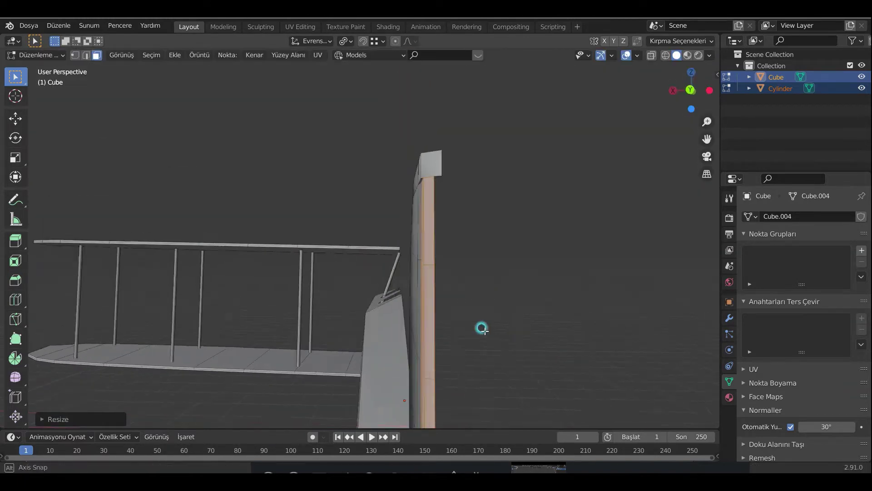
Step: Switch to edge select and select the geometry at the fin's top corner
{"action": "scroll", "coordinate": [660, 399], "scroll_direction": "up", "scroll_amount": 3}
{"action": "mouse_move", "coordinate": [481, 327]}
{"action": "middle_mouse_down"}
{"action": "mouse_move", "coordinate": [661, 399]}
{"action": "mouse_move", "coordinate": [555, 341]}
{"action": "mouse_move", "coordinate": [512, 296]}
{"action": "mouse_move", "coordinate": [455, 273]}
{"action": "mouse_move", "coordinate": [522, 272]}
{"action": "middle_mouse_up"}
{"action": "key", "text": "KP_7"}
{"action": "scroll", "coordinate": [462, 244], "scroll_direction": "up", "scroll_amount": 3}
{"action": "mouse_move", "coordinate": [463, 244]}
{"action": "middle_mouse_down"}
{"action": "mouse_move", "coordinate": [404, 237]}
{"action": "mouse_move", "coordinate": [400, 273]}
{"action": "mouse_move", "coordinate": [335, 272]}
{"action": "mouse_move", "coordinate": [331, 122]}
{"action": "middle_mouse_up"}
{"action": "key", "text": "2"}
{"action": "left_click_drag", "start_coordinate": [331, 122], "coordinate": [359, 152]}
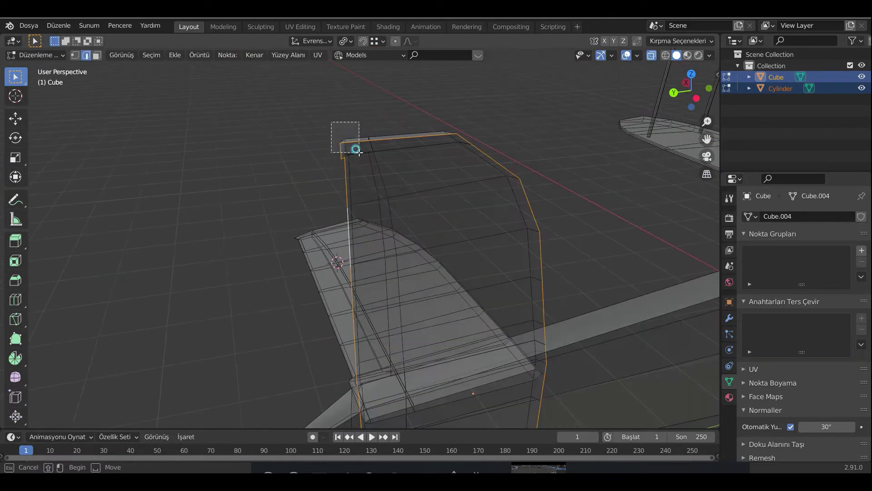
{"action": "mouse_move", "coordinate": [495, 183]}
{"action": "middle_mouse_down"}
{"action": "mouse_move", "coordinate": [418, 383]}
{"action": "mouse_move", "coordinate": [414, 287]}
{"action": "mouse_move", "coordinate": [353, 366]}
{"action": "mouse_move", "coordinate": [386, 331]}
{"action": "middle_mouse_up"}
Step: In top view, slide the fin's pulled-out corner vertex along X flush with the fin edge
{"action": "key", "text": "KP_7"}
{"action": "mouse_move", "coordinate": [441, 259]}
{"action": "middle_mouse_down", "text": "shift"}
{"action": "mouse_move", "coordinate": [395, 273]}
{"action": "mouse_move", "coordinate": [448, 295]}
{"action": "middle_mouse_up", "text": "shift"}
{"action": "key", "text": "g"}
{"action": "left_click", "coordinate": [423, 293]}
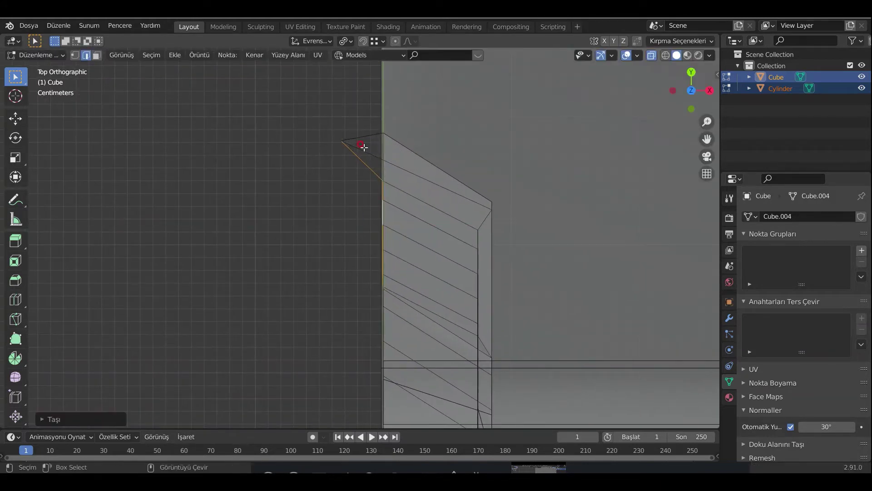
{"action": "left_click", "coordinate": [353, 154]}
{"action": "key", "text": "g"}
{"action": "type", "text": "0"}
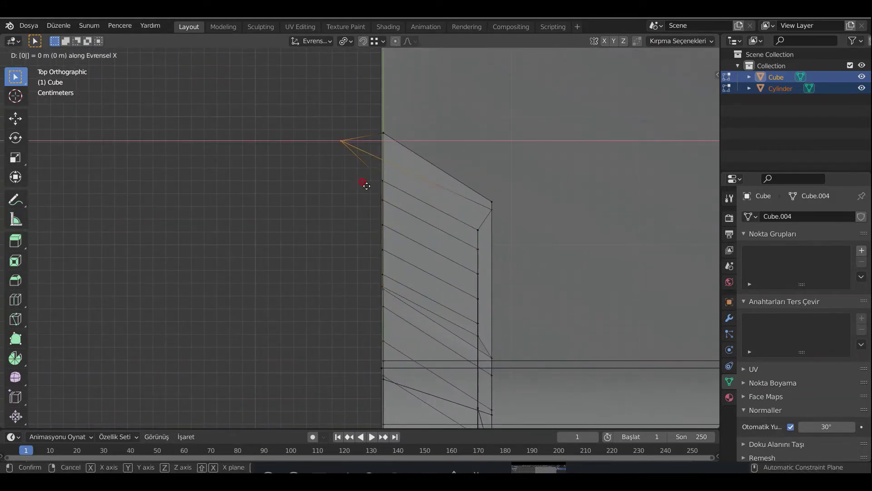
{"action": "key", "text": "BackSpace"}
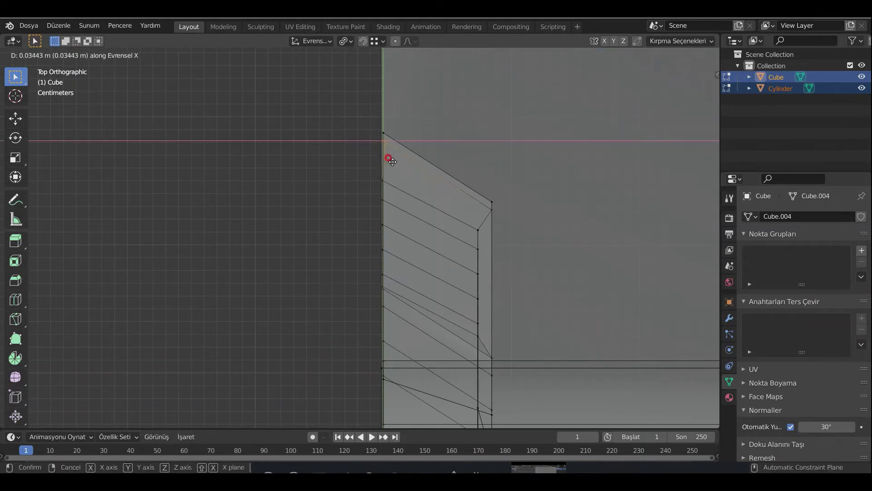
{"action": "left_click", "coordinate": [385, 161]}
Step: Leave Edit Mode and clear the selection to view the whole plane
{"action": "key", "text": "Tab"}
{"action": "middle_click_drag", "start_coordinate": [241, 324], "coordinate": [409, 227]}
{"action": "left_click", "coordinate": [651, 55]}
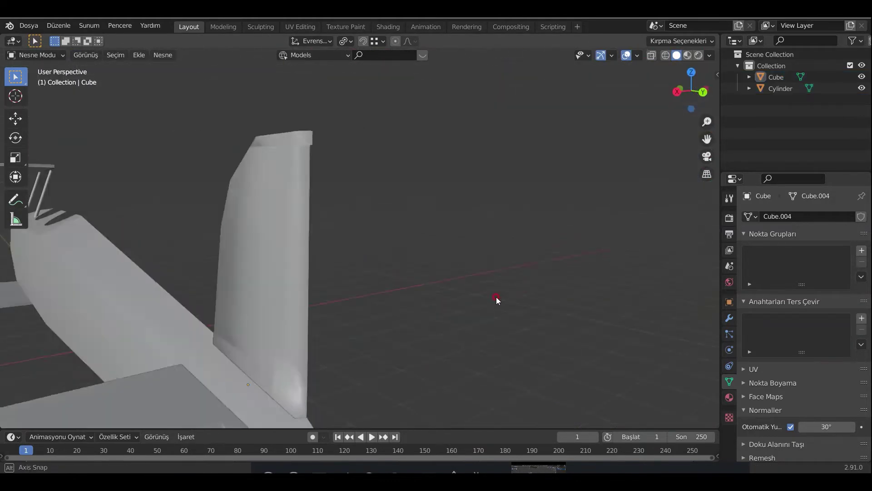
{"action": "mouse_move", "coordinate": [497, 296]}
{"action": "middle_mouse_down"}
{"action": "mouse_move", "coordinate": [541, 324]}
{"action": "mouse_move", "coordinate": [476, 309]}
{"action": "middle_mouse_up"}
{"action": "key", "text": "Tab"}
Step: Select the fuselage's top edge loop, excluding the tail part, in front view
{"action": "key", "text": "Tab"}
{"action": "left_click", "coordinate": [318, 328]}
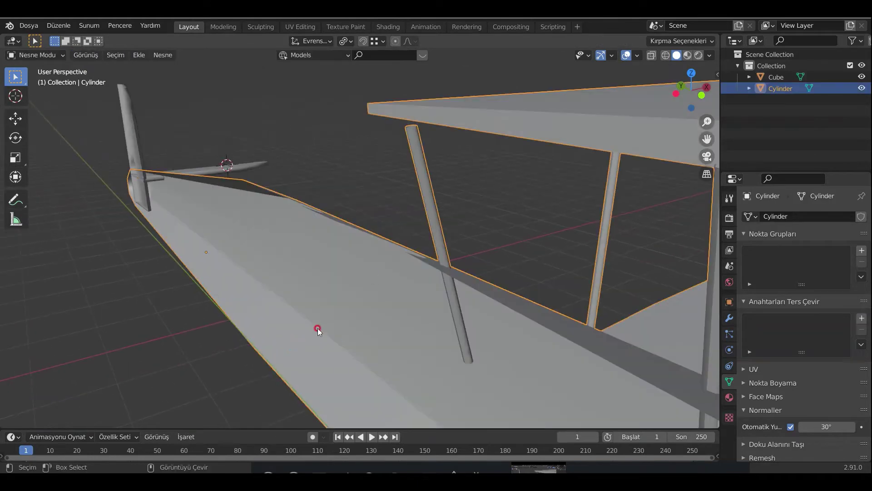
{"action": "key", "text": "Tab"}
{"action": "scroll", "coordinate": [461, 252], "scroll_direction": "up", "scroll_amount": 3}
{"action": "scroll", "coordinate": [462, 252], "scroll_direction": "down", "scroll_amount": 1}
{"action": "left_click", "coordinate": [399, 245], "text": "alt"}
{"action": "scroll", "coordinate": [399, 245], "scroll_direction": "down", "scroll_amount": 5}
{"action": "left_click_drag", "start_coordinate": [113, 210], "coordinate": [335, 313], "text": "ctrl"}
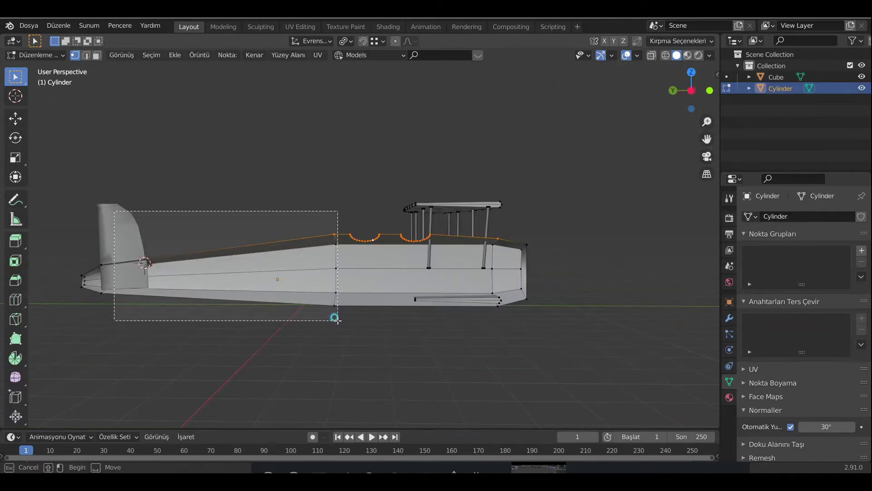
{"action": "scroll", "coordinate": [438, 277], "scroll_direction": "up", "scroll_amount": 6}
{"action": "key", "text": "KP_1"}
{"action": "scroll", "coordinate": [273, 245], "scroll_direction": "up", "scroll_amount": 5}
Step: Rotate the selected top edge and shift it about 0.037 m along local X
{"action": "key", "text": "r"}
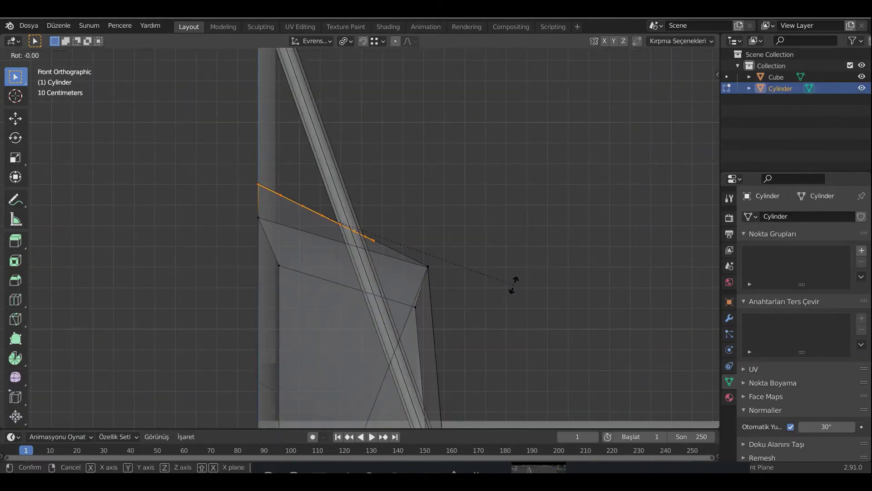
{"action": "left_click", "coordinate": [540, 231]}
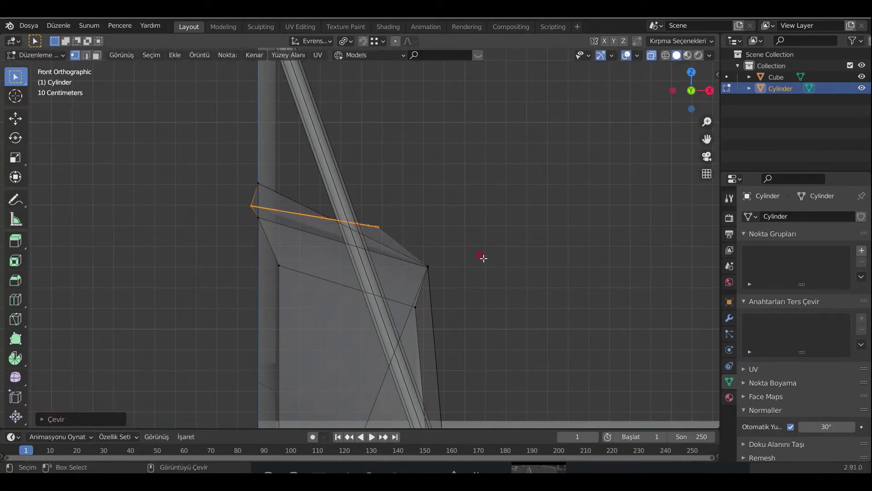
{"action": "key", "text": "g"}
{"action": "key", "text": "x"}
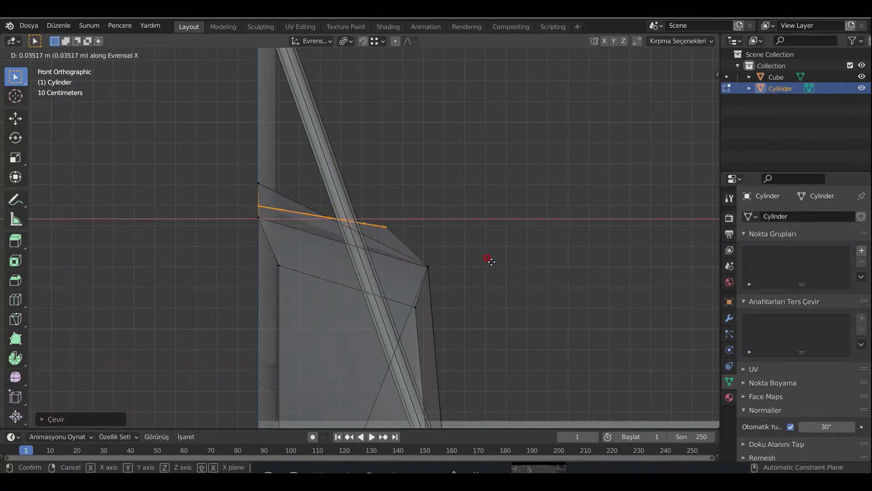
{"action": "key", "text": "x"}
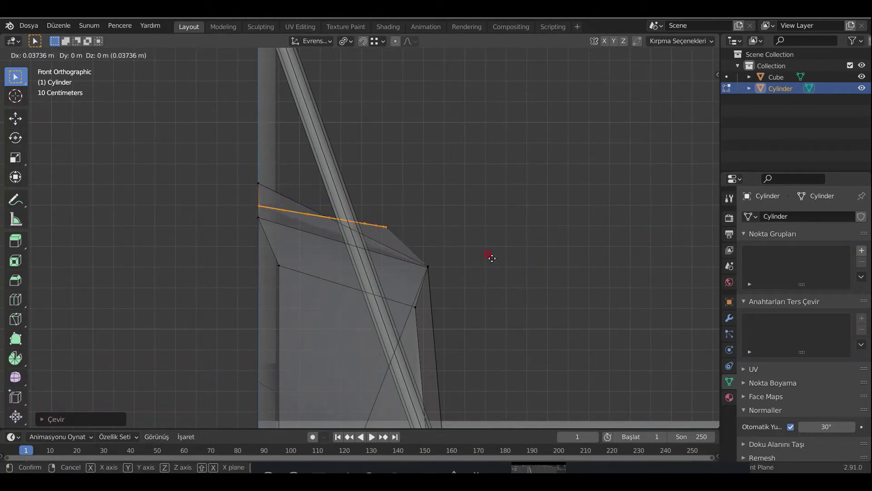
{"action": "left_click", "coordinate": [491, 259]}
Step: Add the adjoining edge and begin moving both edges along Z
{"action": "left_click", "coordinate": [266, 197], "text": "shift"}
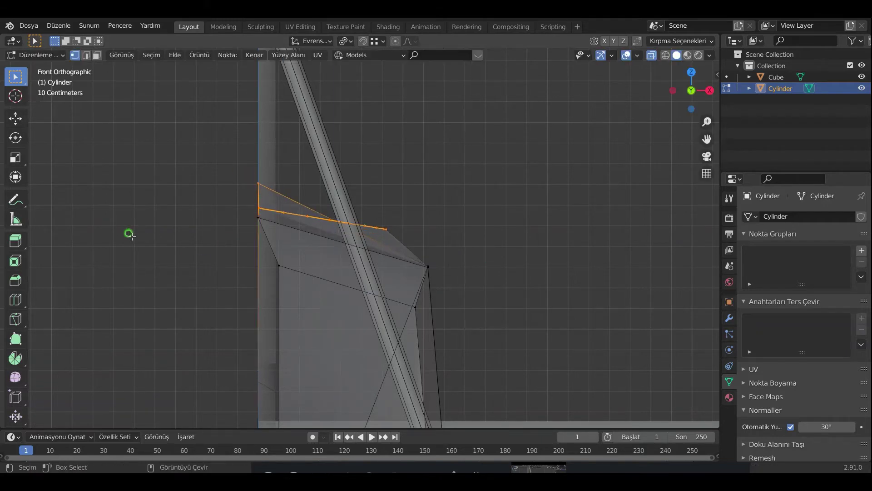
{"action": "key", "text": "g"}
{"action": "key", "text": "z"}
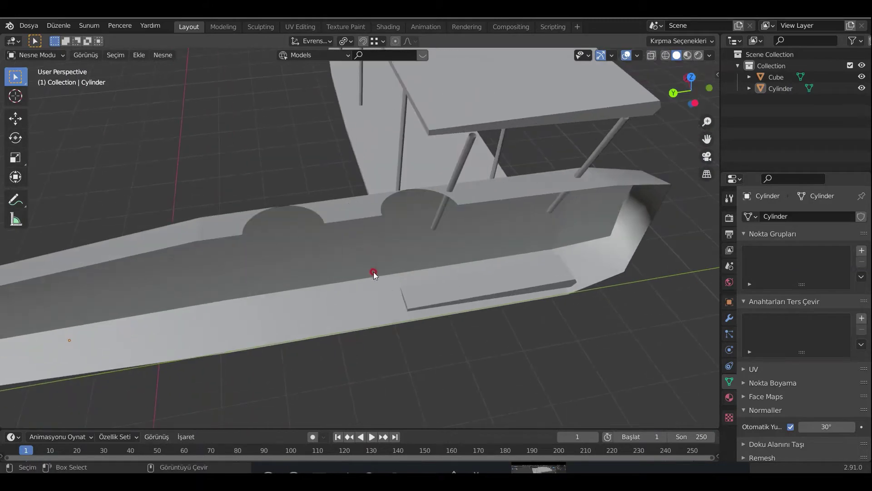
Step: Add a torus and move it along X and Z to sit over the fuselage
{"action": "key", "text": "shift+a"}
{"action": "left_click", "coordinate": [441, 312]}
{"action": "key", "text": "g"}
{"action": "key", "text": "x"}
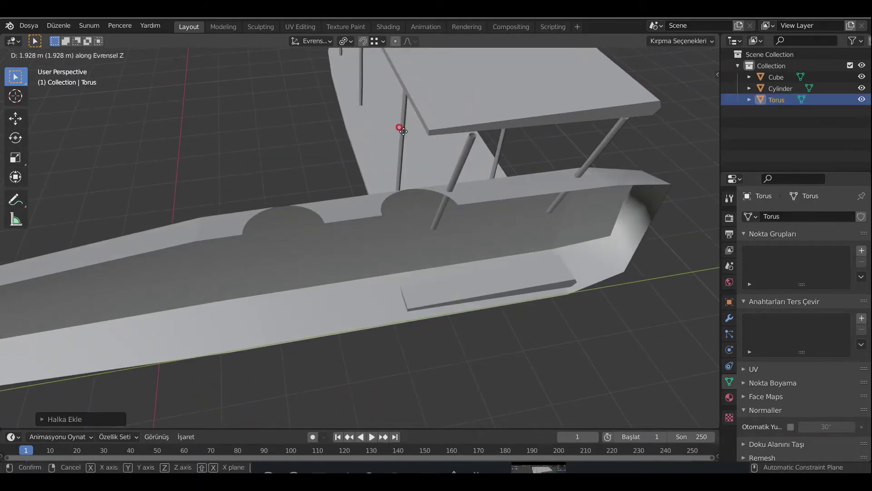
{"action": "left_click", "coordinate": [256, 280]}
{"action": "key", "text": "g"}
{"action": "key", "text": "x"}
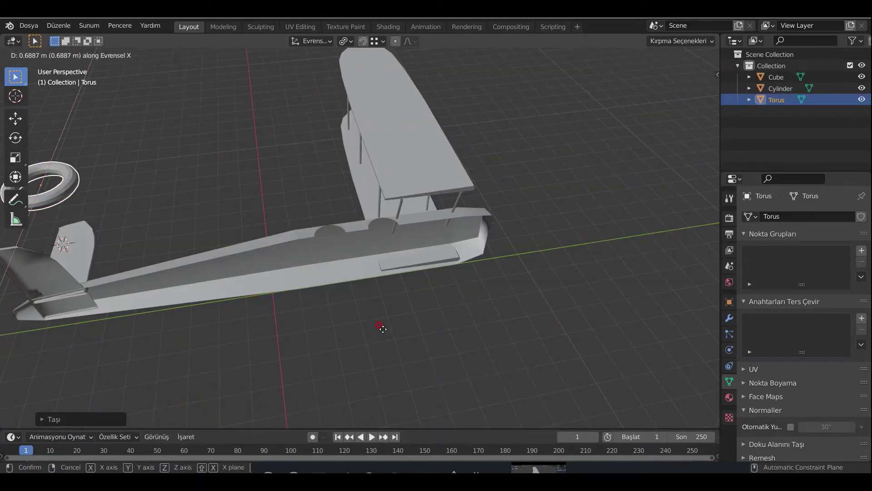
{"action": "left_click", "coordinate": [370, 284]}
{"action": "key", "text": "g"}
{"action": "key", "text": "z"}
{"action": "left_click", "coordinate": [391, 325]}
Step: Shrink the torus, centre it over the fuselage in top view, and rotate it flat
{"action": "scroll", "coordinate": [275, 246], "scroll_direction": "up", "scroll_amount": 5}
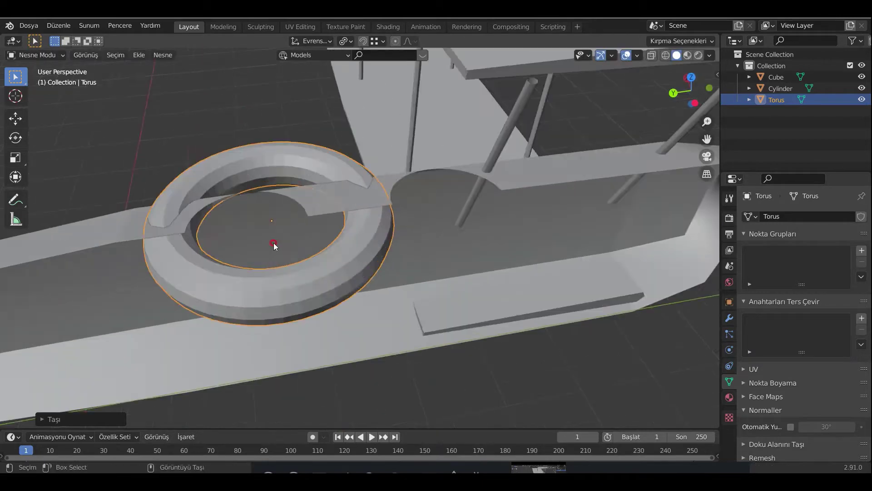
{"action": "key", "text": "s"}
{"action": "left_click", "coordinate": [439, 302]}
{"action": "middle_click_drag", "start_coordinate": [438, 302], "coordinate": [404, 242]}
{"action": "key", "text": "KP_7"}
{"action": "key", "text": "g"}
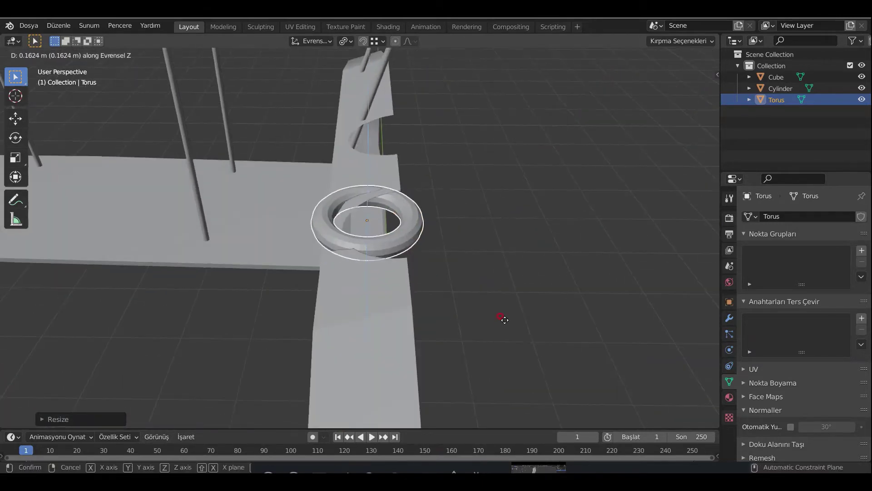
{"action": "left_click", "coordinate": [503, 319]}
{"action": "key", "text": "KP_1"}
{"action": "scroll", "coordinate": [330, 224], "scroll_direction": "up", "scroll_amount": 4}
{"action": "key", "text": "r"}
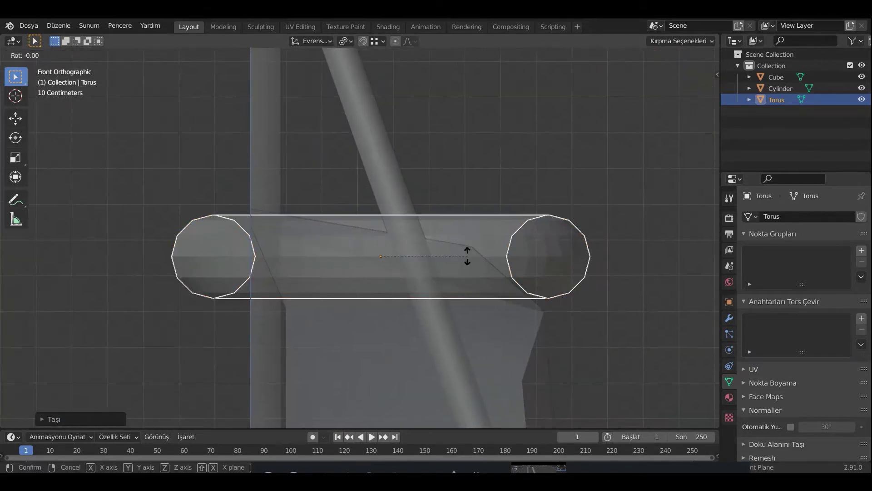
{"action": "left_click", "coordinate": [361, 305]}
Step: Resize the torus and slide it along X onto the fuselage's side edge near the cockpits
{"action": "key", "text": "s"}
{"action": "mouse_move", "coordinate": [362, 306]}
{"action": "middle_mouse_down"}
{"action": "mouse_move", "coordinate": [584, 360]}
{"action": "mouse_move", "coordinate": [511, 224]}
{"action": "mouse_move", "coordinate": [542, 260]}
{"action": "middle_mouse_up"}
{"action": "left_click", "coordinate": [584, 360]}
{"action": "key", "text": "g"}
{"action": "key", "text": "y"}
{"action": "key", "text": "x"}
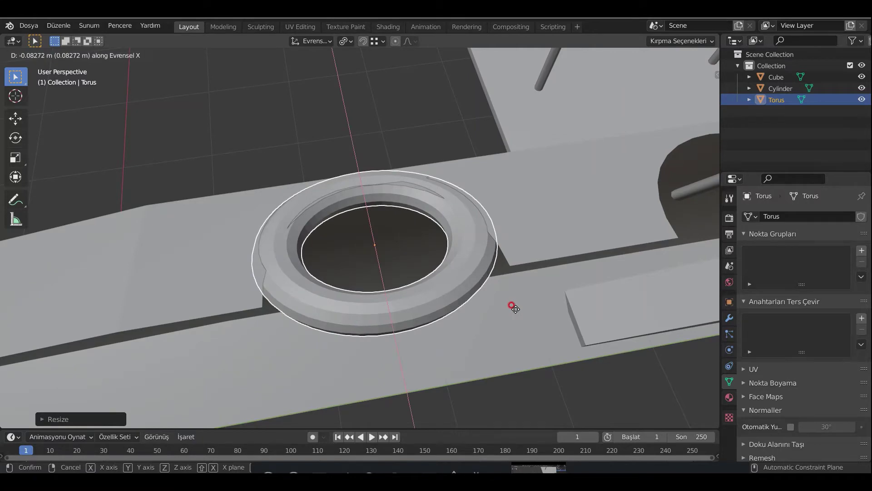
{"action": "key", "text": "KP_7"}
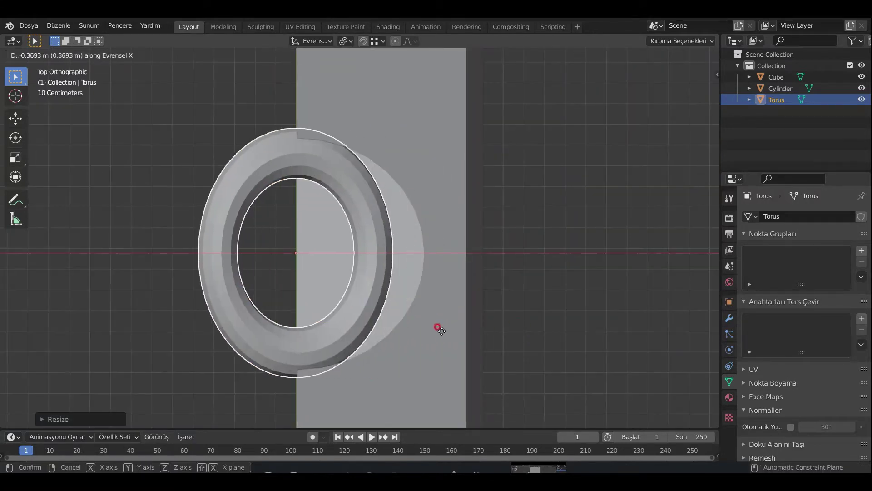
{"action": "left_click", "coordinate": [440, 330]}
{"action": "key", "text": "Tab"}
{"action": "left_click", "coordinate": [269, 175], "text": "alt"}
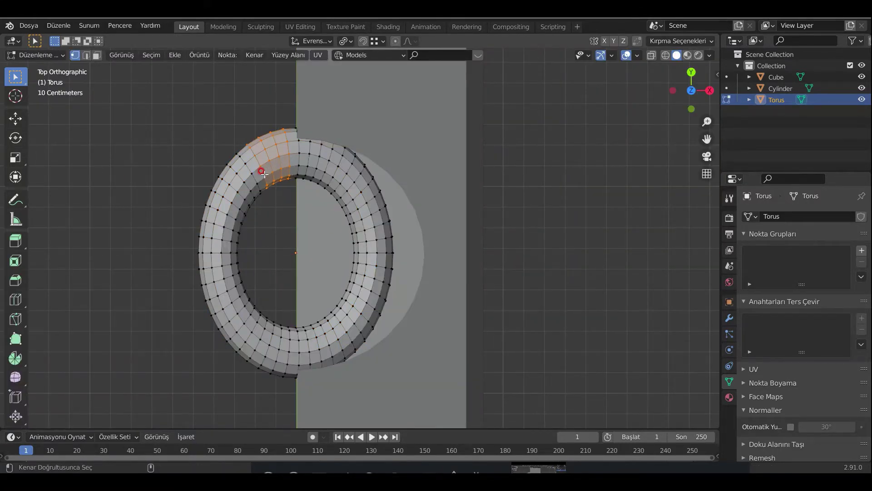
Step: Delete the left half of the torus with an X-ray box selection, leaving a C-shaped ring
{"action": "key", "text": "alt+z"}
{"action": "left_click_drag", "start_coordinate": [152, 136], "coordinate": [279, 333]}
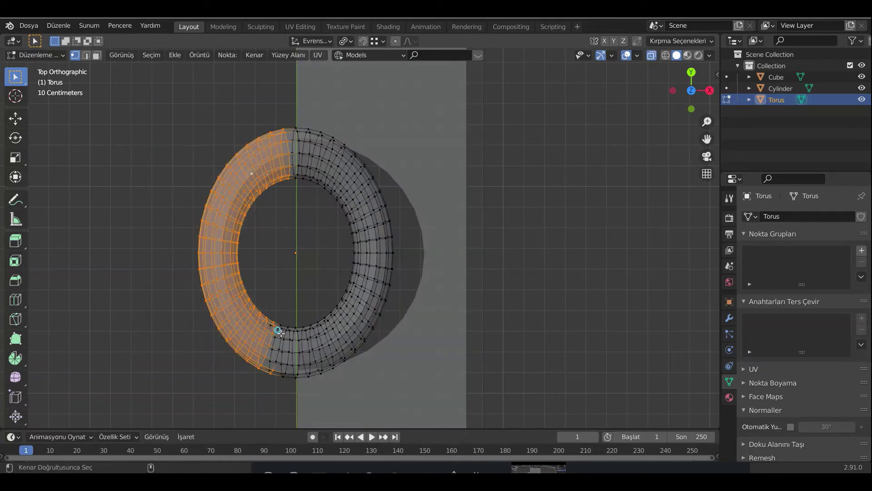
{"action": "key", "text": "x"}
{"action": "left_click", "coordinate": [358, 408]}
{"action": "key", "text": "alt+z"}
{"action": "key", "text": "Tab"}
Step: Scale the half ring along X and adjust its height and size on the fuselage
{"action": "key", "text": "s"}
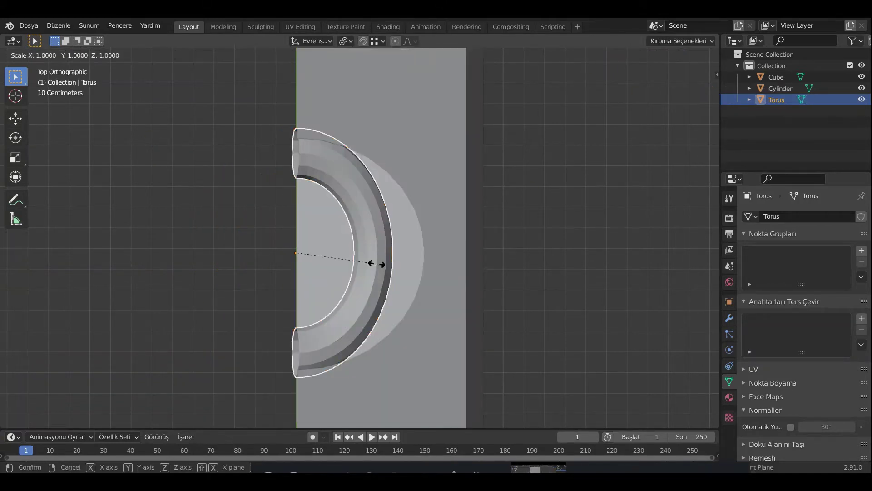
{"action": "key", "text": "x"}
{"action": "left_click", "coordinate": [407, 270]}
{"action": "middle_click_drag", "start_coordinate": [392, 270], "coordinate": [501, 187]}
{"action": "key", "text": "g"}
{"action": "key", "text": "z"}
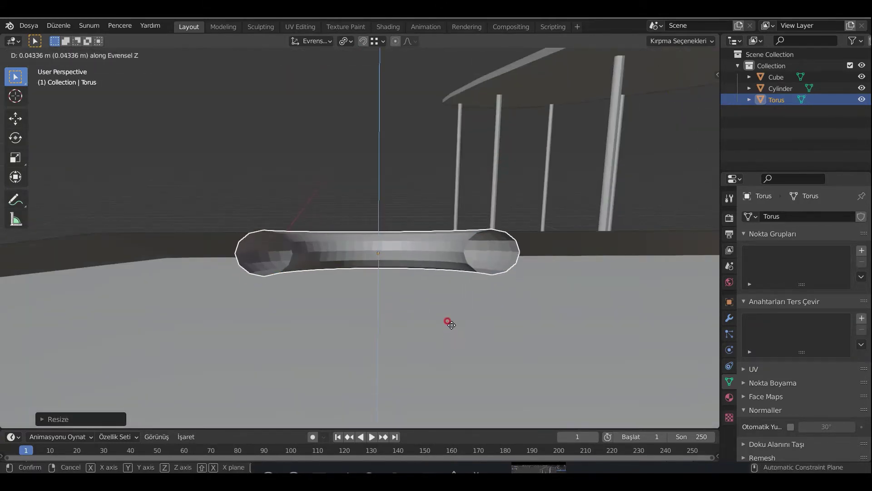
{"action": "left_click", "coordinate": [428, 304]}
{"action": "mouse_move", "coordinate": [428, 305]}
{"action": "middle_mouse_down"}
{"action": "mouse_move", "coordinate": [241, 266]}
{"action": "mouse_move", "coordinate": [293, 251]}
{"action": "mouse_move", "coordinate": [346, 253]}
{"action": "mouse_move", "coordinate": [324, 285]}
{"action": "middle_mouse_up"}
{"action": "key", "text": "g"}
{"action": "key", "text": "z"}
{"action": "left_click", "coordinate": [330, 254]}
{"action": "key", "text": "s"}
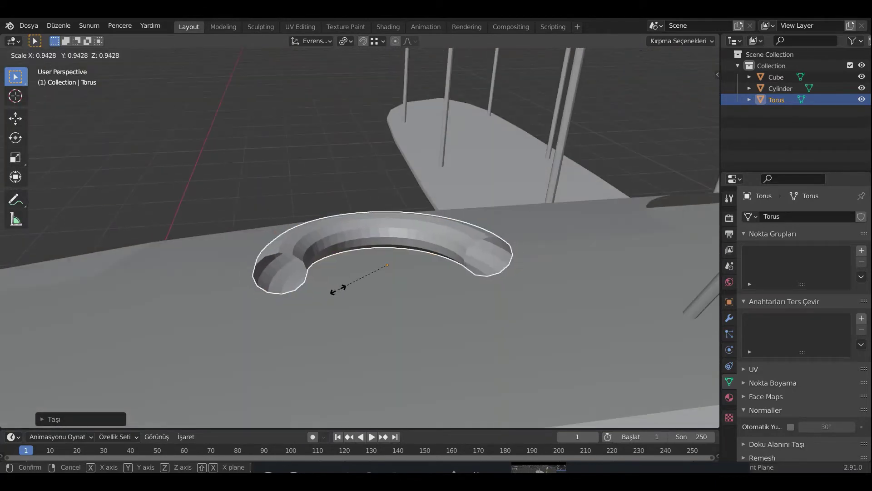
{"action": "left_click", "coordinate": [318, 274]}
Step: Rescale the half ring along X, shrink it, and nudge it into place on the rim
{"action": "key", "text": "g"}
{"action": "key", "text": "z"}
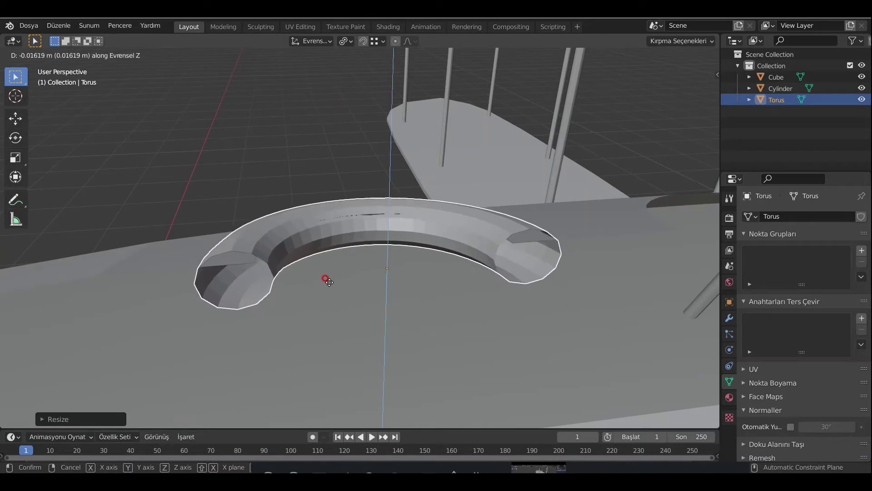
{"action": "mouse_move", "coordinate": [327, 273]}
{"action": "middle_mouse_down"}
{"action": "mouse_move", "coordinate": [440, 288]}
{"action": "mouse_move", "coordinate": [447, 278]}
{"action": "mouse_move", "coordinate": [384, 282]}
{"action": "middle_mouse_up"}
{"action": "key", "text": "g"}
{"action": "key", "text": "z"}
{"action": "key", "text": "s"}
{"action": "key", "text": "x"}
{"action": "left_click", "coordinate": [462, 288]}
{"action": "key", "text": "s"}
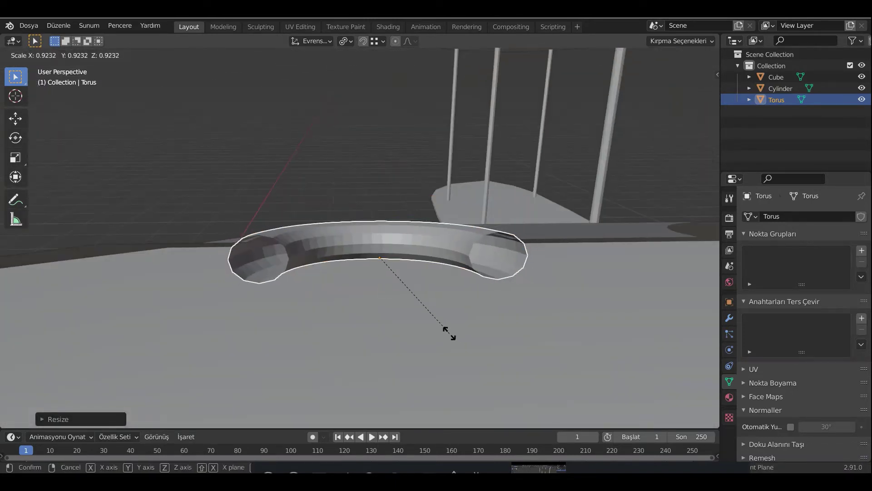
{"action": "left_click", "coordinate": [448, 333]}
{"action": "middle_click_drag", "start_coordinate": [448, 333], "coordinate": [481, 357]}
{"action": "key", "text": "g"}
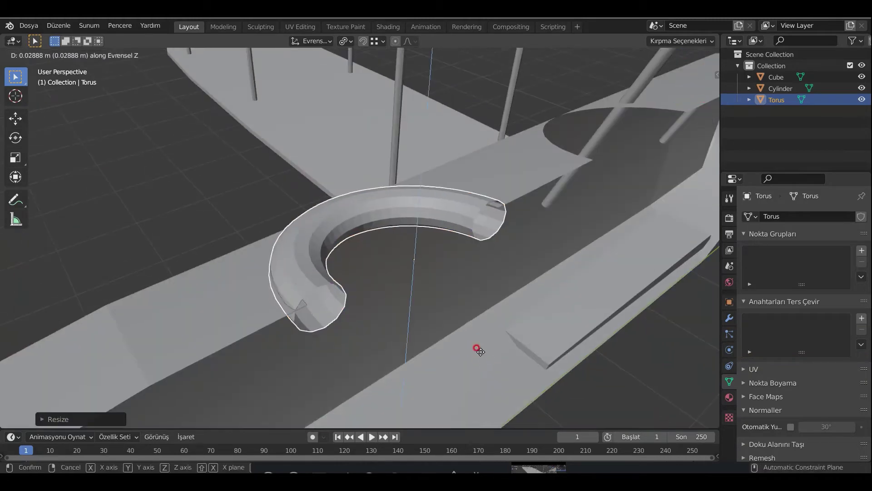
{"action": "left_click", "coordinate": [462, 348]}
Step: Stretch the ring along Y, flatten it in Z, shrink it, and duplicate it
{"action": "key", "text": "s"}
{"action": "key", "text": "y"}
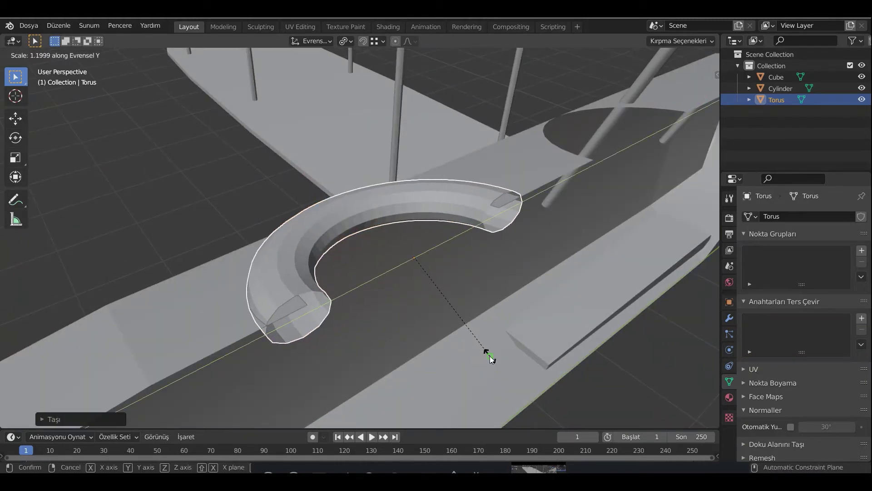
{"action": "left_click", "coordinate": [489, 359]}
{"action": "key", "text": "s"}
{"action": "left_click", "coordinate": [446, 336]}
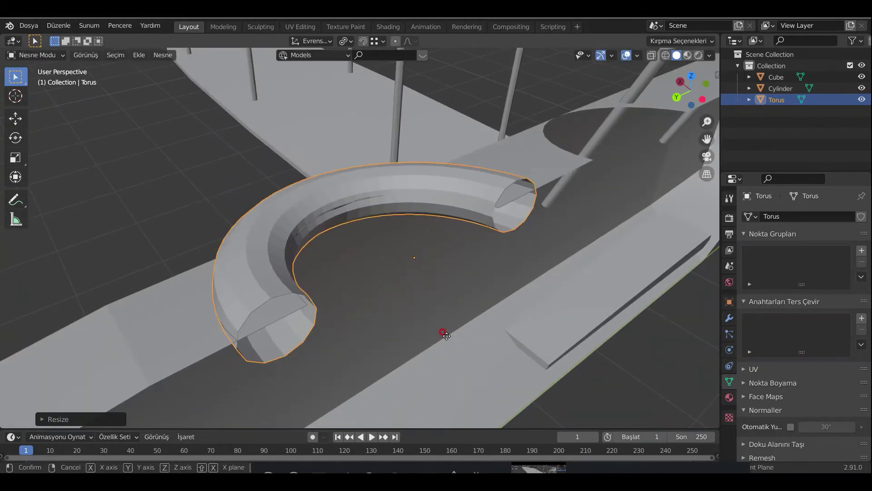
{"action": "key", "text": "z"}
{"action": "left_click", "coordinate": [504, 372]}
{"action": "key", "text": "s"}
{"action": "left_click", "coordinate": [483, 370]}
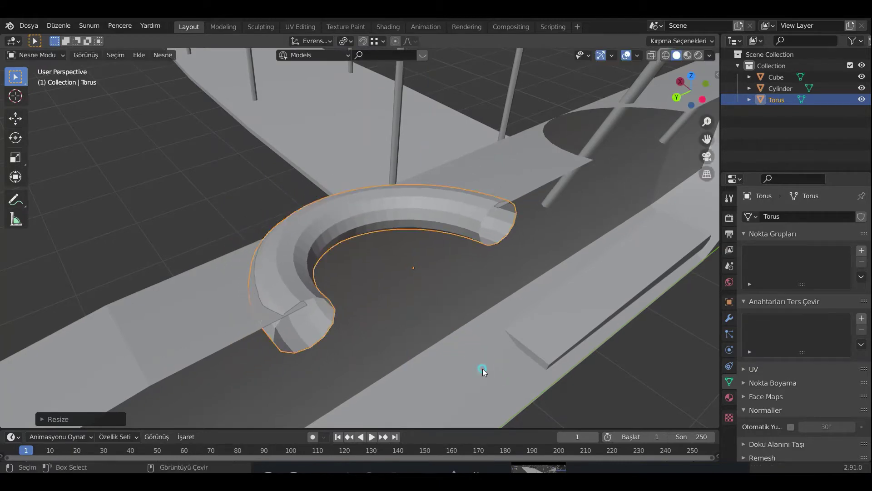
{"action": "mouse_move", "coordinate": [483, 369]}
{"action": "middle_mouse_down"}
{"action": "mouse_move", "coordinate": [598, 355]}
{"action": "mouse_move", "coordinate": [355, 228]}
{"action": "mouse_move", "coordinate": [480, 310]}
{"action": "mouse_move", "coordinate": [236, 347]}
{"action": "mouse_move", "coordinate": [323, 308]}
{"action": "middle_mouse_up"}
{"action": "key", "text": "shift+d"}
Step: Place the Torus.001 copy further along the fuselage, join the tail into the fuselage, and add a cube
{"action": "left_click", "coordinate": [449, 331]}
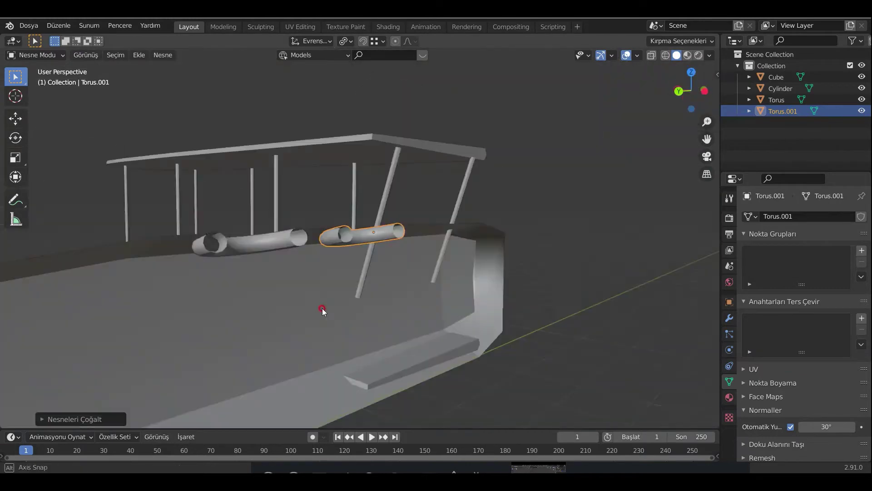
{"action": "left_click", "coordinate": [395, 233]}
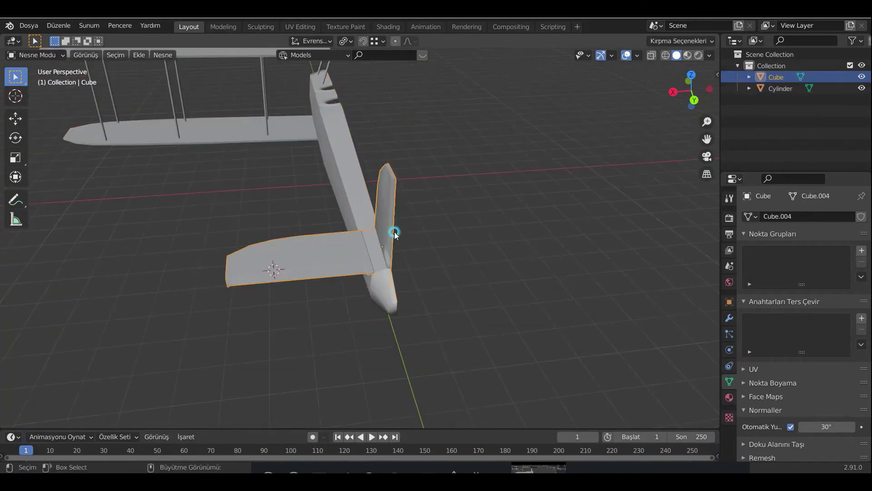
{"action": "left_click", "coordinate": [364, 237], "text": "shift"}
{"action": "key", "text": "ctrl+j"}
{"action": "mouse_move", "coordinate": [367, 222]}
{"action": "middle_mouse_down"}
{"action": "mouse_move", "coordinate": [495, 258]}
{"action": "mouse_move", "coordinate": [503, 239]}
{"action": "mouse_move", "coordinate": [537, 224]}
{"action": "mouse_move", "coordinate": [513, 270]}
{"action": "mouse_move", "coordinate": [351, 310]}
{"action": "middle_mouse_up"}
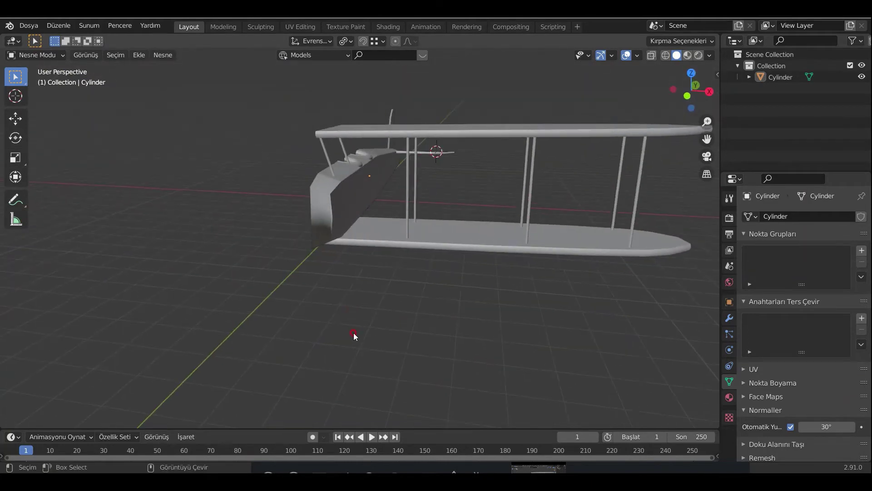
{"action": "key", "text": "shift+a"}
{"action": "left_click", "coordinate": [405, 242]}
Step: Place the new cube beside the cockpit and flatten it along Z into a thin slab
{"action": "key", "text": "g"}
{"action": "left_click", "coordinate": [352, 260]}
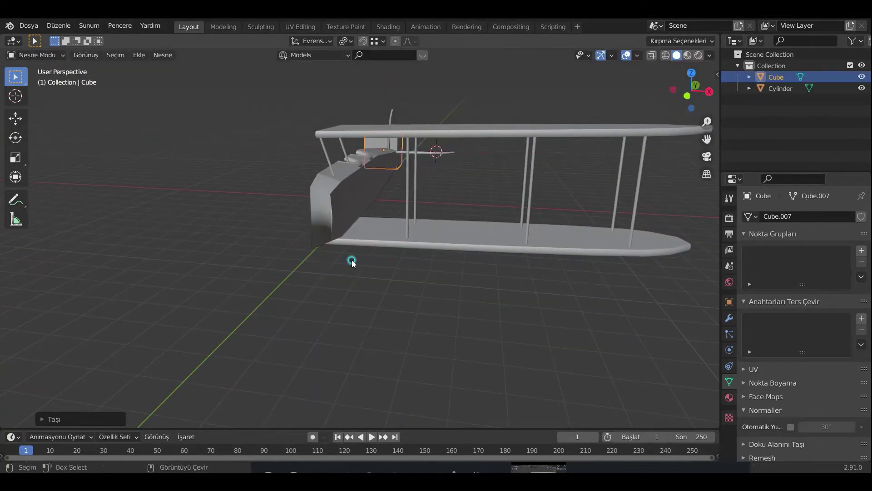
{"action": "key", "text": "g"}
{"action": "key", "text": "Escape"}
{"action": "key", "text": "KP_1"}
{"action": "key", "text": "KP_Decimal"}
{"action": "key", "text": "alt+z"}
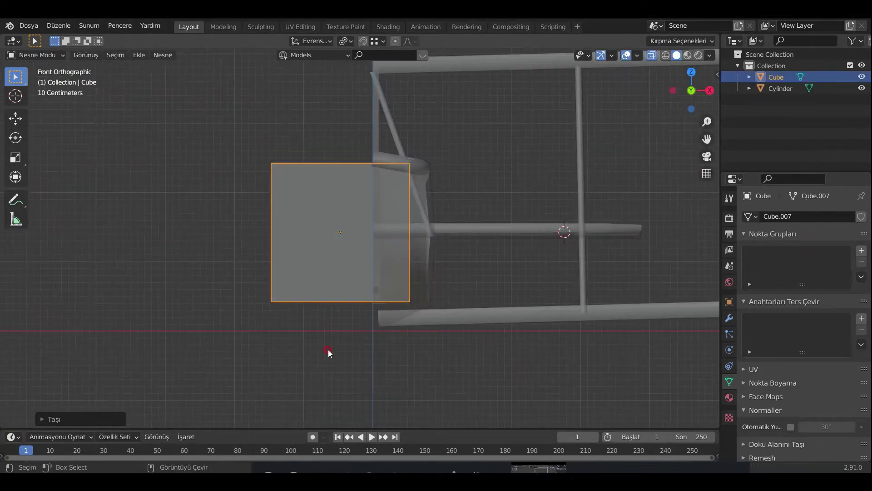
{"action": "key", "text": "g"}
{"action": "left_click", "coordinate": [360, 359]}
{"action": "key", "text": "s"}
{"action": "key", "text": "z"}
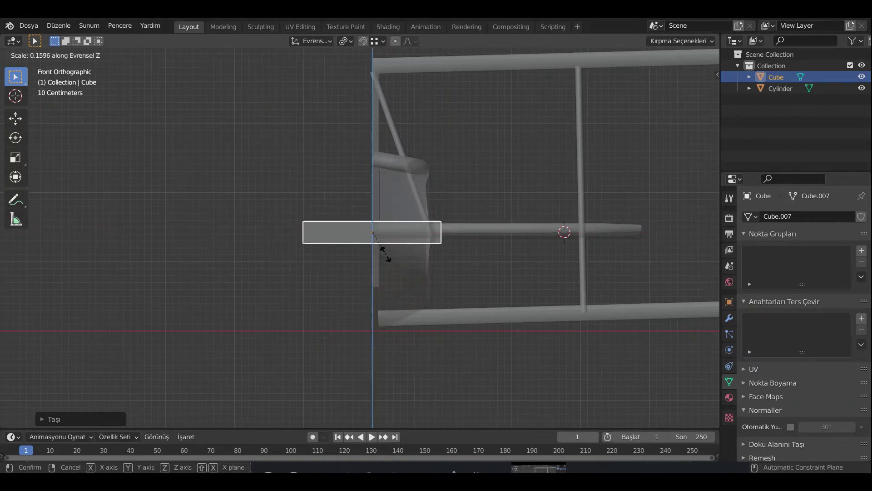
{"action": "left_click", "coordinate": [383, 253]}
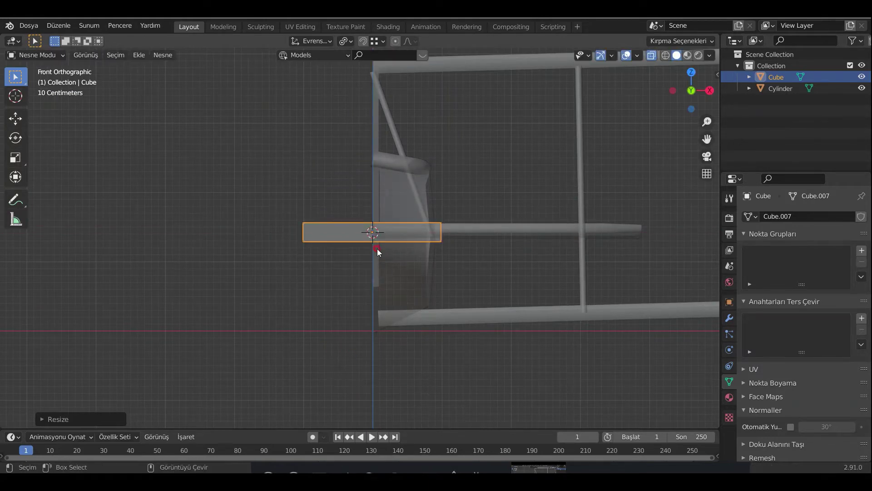
Step: Add a torus rotated 90° on X and shrink it to a small upright ring
{"action": "key", "text": "shift+a"}
{"action": "left_click", "coordinate": [439, 309]}
{"action": "type", "text": "rx"}
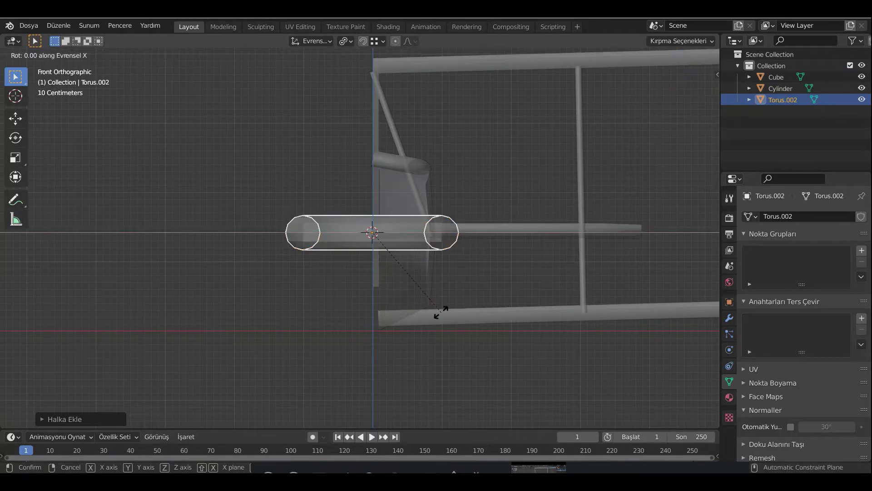
{"action": "type", "text": "90"}
{"action": "key", "text": "Return"}
{"action": "key", "text": "s"}
{"action": "left_click", "coordinate": [376, 258]}
{"action": "scroll", "coordinate": [375, 258], "scroll_direction": "up", "scroll_amount": 5}
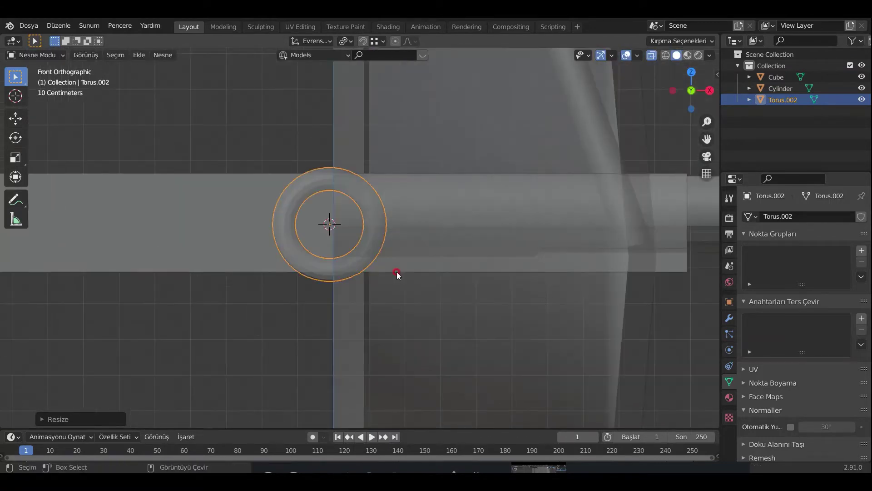
Step: Select the flattened slab, check it in Edit Mode, and orbit to see the whole plane
{"action": "left_click", "coordinate": [247, 231]}
{"action": "key", "text": "Tab"}
{"action": "key", "text": "Escape"}
{"action": "scroll", "coordinate": [195, 207], "scroll_direction": "down", "scroll_amount": 3}
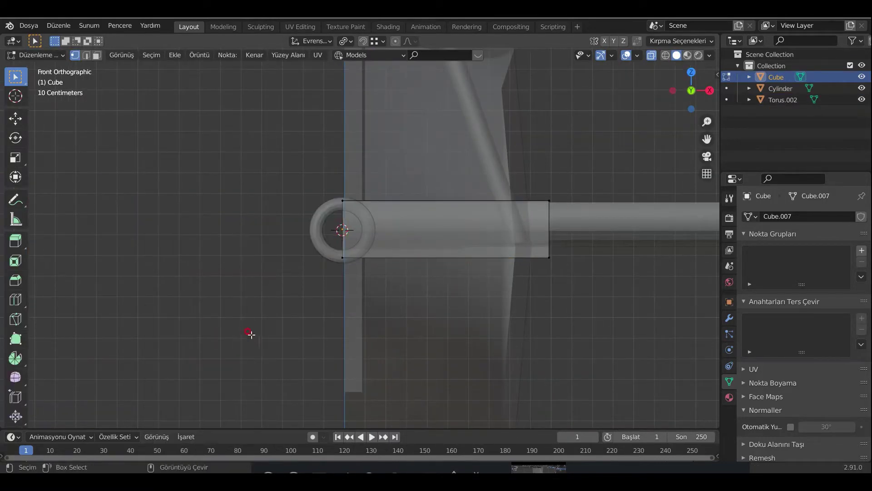
{"action": "scroll", "coordinate": [286, 213], "scroll_direction": "up", "scroll_amount": 2}
{"action": "middle_click_drag", "start_coordinate": [286, 212], "coordinate": [350, 260]}
{"action": "scroll", "coordinate": [349, 260], "scroll_direction": "down", "scroll_amount": 5}
{"action": "scroll", "coordinate": [349, 261], "scroll_direction": "up", "scroll_amount": 5}
{"action": "key", "text": "Tab"}
Step: Move the torus ring to the slab's end and select both, with the torus active
{"action": "key", "text": "s"}
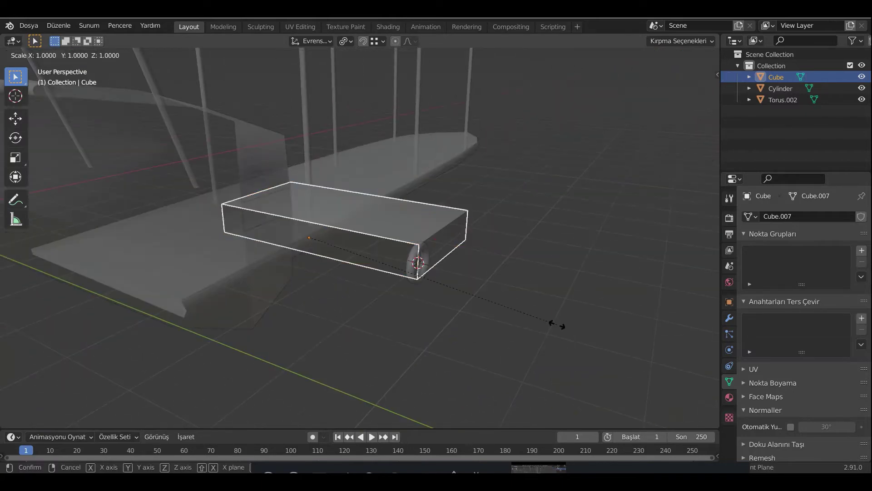
{"action": "left_click", "coordinate": [410, 268]}
{"action": "key", "text": "g"}
{"action": "left_click", "coordinate": [399, 321]}
{"action": "scroll", "coordinate": [328, 231], "scroll_direction": "up", "scroll_amount": 4}
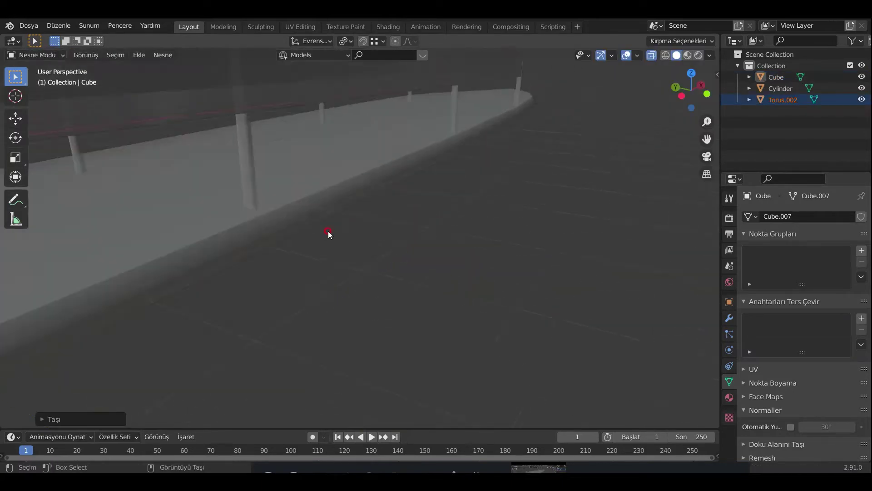
{"action": "scroll", "coordinate": [254, 227], "scroll_direction": "down", "scroll_amount": 2}
{"action": "mouse_move", "coordinate": [254, 228]}
{"action": "middle_mouse_down"}
{"action": "mouse_move", "coordinate": [359, 273]}
{"action": "mouse_move", "coordinate": [241, 207]}
{"action": "middle_mouse_up"}
{"action": "left_click", "coordinate": [241, 206], "text": "shift"}
{"action": "left_click", "coordinate": [157, 245], "text": "shift"}
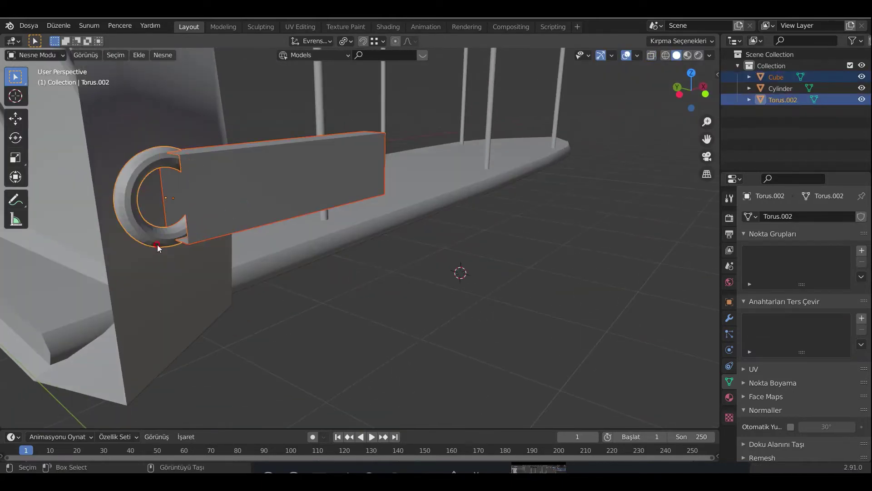
Step: Select the slab alone and move it up against the torus ring
{"action": "key", "text": "KP_1"}
{"action": "scroll", "coordinate": [229, 291], "scroll_direction": "up", "scroll_amount": 3}
{"action": "right_click", "coordinate": [432, 342]}
{"action": "mouse_move", "coordinate": [409, 354]}
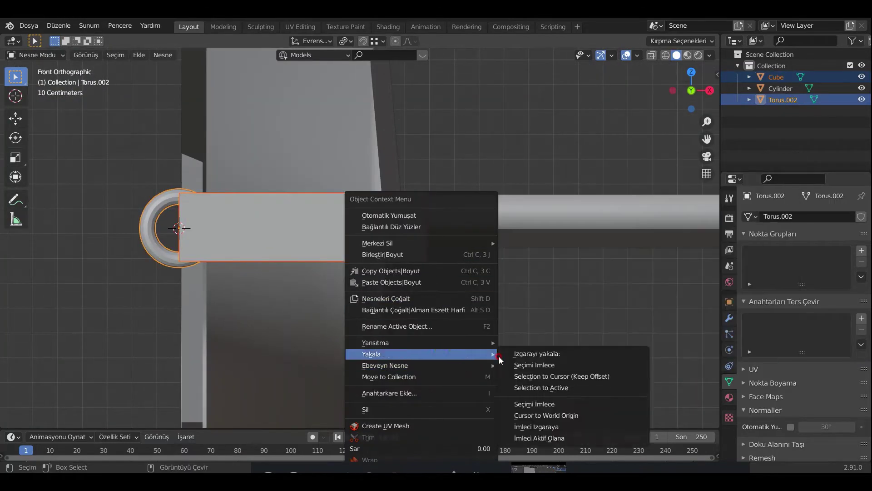
{"action": "left_click", "coordinate": [536, 363]}
{"action": "scroll", "coordinate": [324, 248], "scroll_direction": "up", "scroll_amount": 3}
{"action": "left_click", "coordinate": [324, 248]}
{"action": "scroll", "coordinate": [414, 277], "scroll_direction": "up", "scroll_amount": 2}
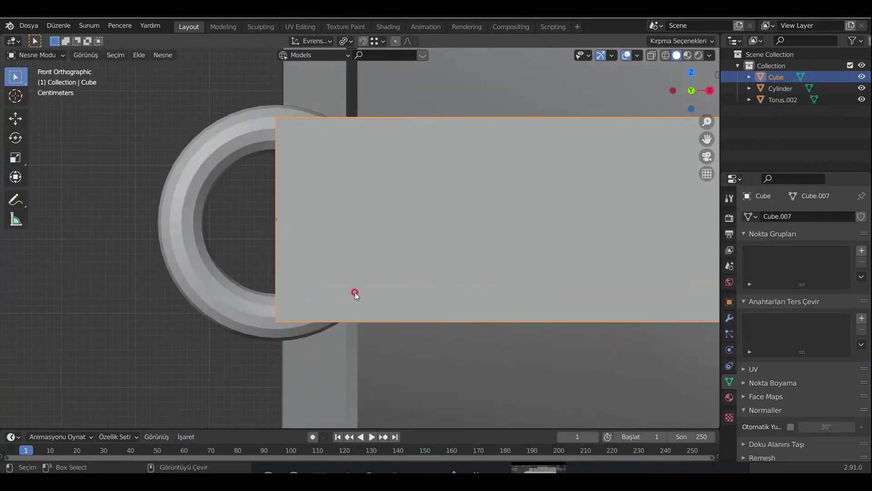
{"action": "key", "text": "g"}
{"action": "left_click", "coordinate": [318, 275]}
Step: From the top view, reposition the slab and scale it thinner along Y
{"action": "key", "text": "KP_7"}
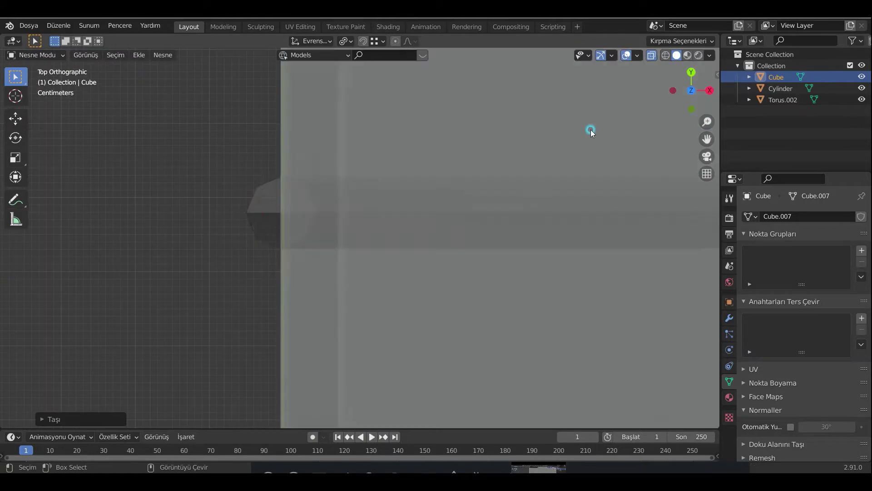
{"action": "scroll", "coordinate": [400, 239], "scroll_direction": "down", "scroll_amount": 3}
{"action": "scroll", "coordinate": [384, 330], "scroll_direction": "down", "scroll_amount": 3}
{"action": "scroll", "coordinate": [446, 148], "scroll_direction": "down", "scroll_amount": 2}
{"action": "scroll", "coordinate": [368, 335], "scroll_direction": "up", "scroll_amount": 2}
{"action": "key", "text": "g"}
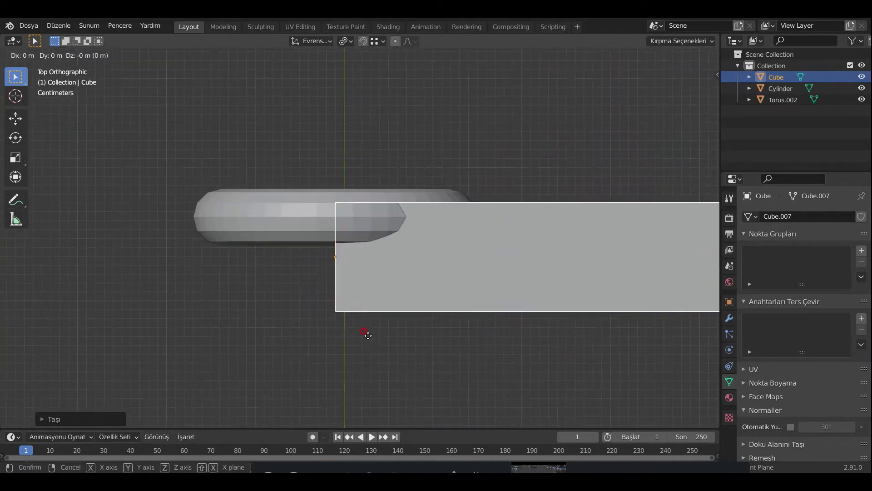
{"action": "key", "text": "s"}
{"action": "key", "text": "y"}
{"action": "left_click", "coordinate": [373, 298]}
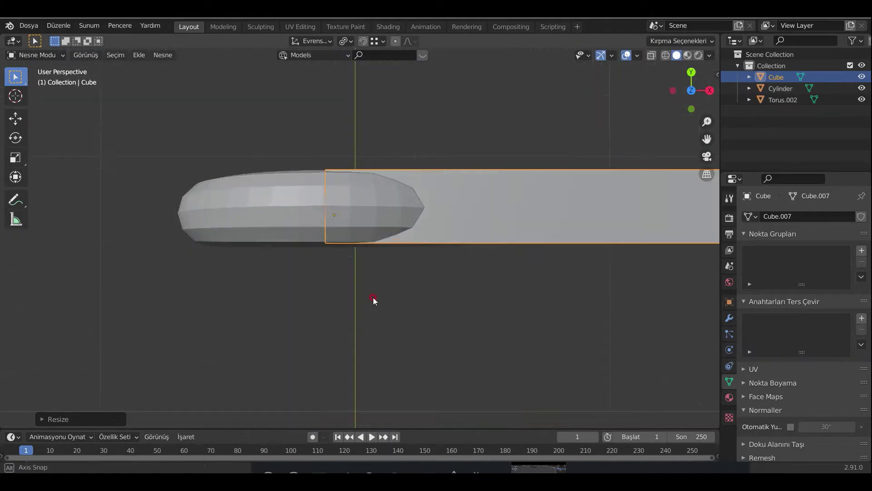
Step: In front view, scale the slab along Z to match the ring's height
{"action": "key", "text": "KP_1"}
{"action": "key", "text": "s"}
{"action": "key", "text": "z"}
{"action": "key", "text": "KP_5"}
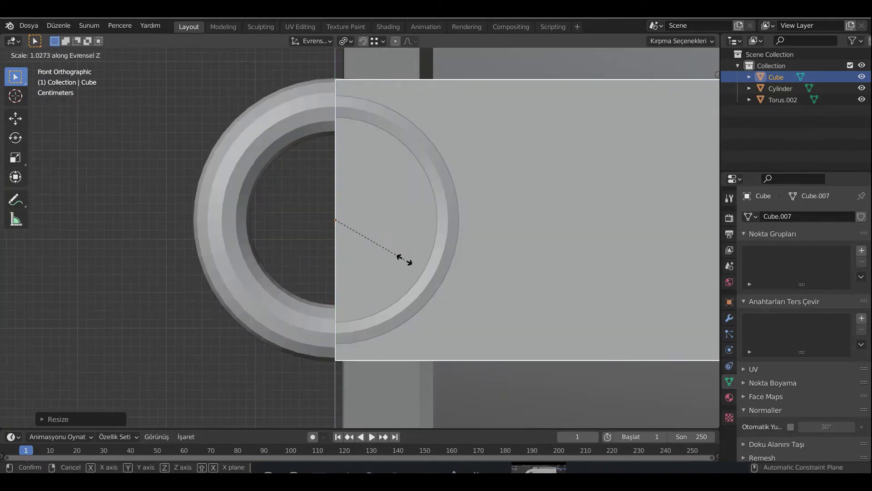
{"action": "mouse_move", "coordinate": [404, 259]}
{"action": "middle_mouse_down"}
{"action": "mouse_move", "coordinate": [428, 293]}
{"action": "mouse_move", "coordinate": [428, 266]}
{"action": "mouse_move", "coordinate": [377, 279]}
{"action": "middle_mouse_up"}
{"action": "left_click", "coordinate": [425, 289]}
Step: Join the slab into the torus and edit the mesh in see-through front view
{"action": "left_click", "coordinate": [377, 280], "text": "shift"}
{"action": "key", "text": "ctrl+j"}
{"action": "key", "text": "Tab"}
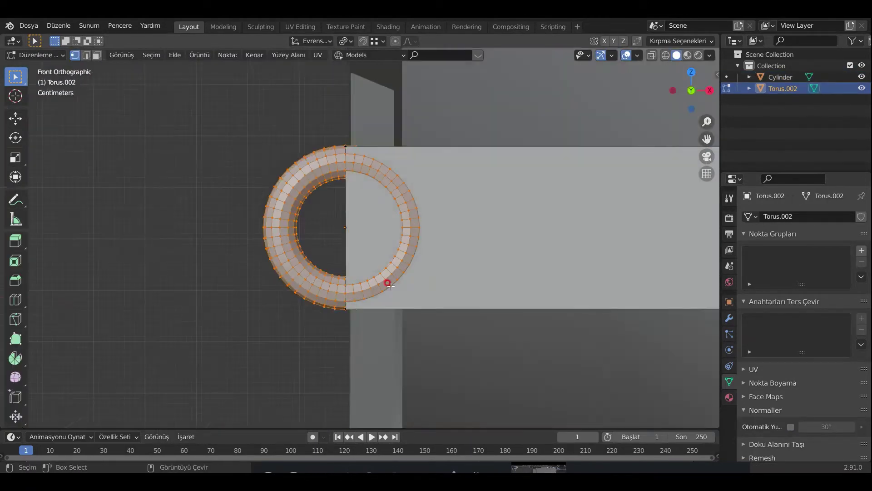
{"action": "key", "text": "KP_1"}
{"action": "key", "text": "alt+a"}
{"action": "key", "text": "alt+z"}
Step: Shorten the end face along X, then extrude it three times into a long strut
{"action": "key", "text": "g"}
{"action": "key", "text": "x"}
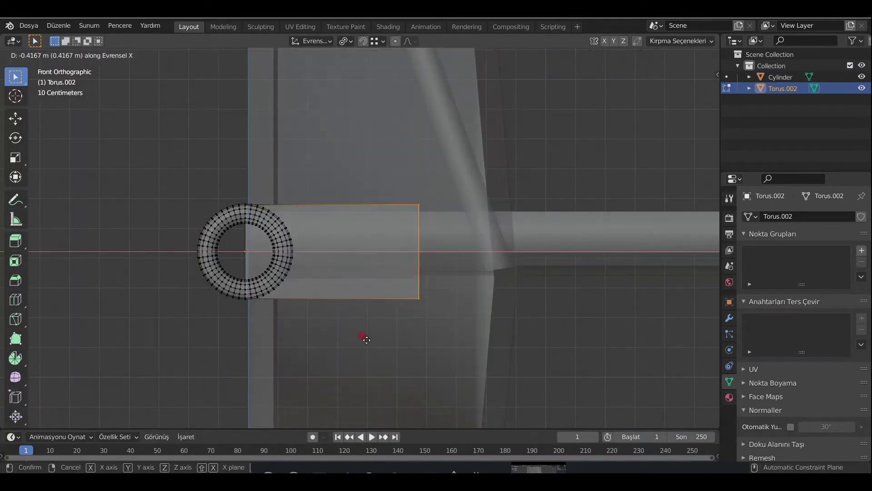
{"action": "left_click", "coordinate": [375, 337]}
{"action": "key", "text": "e"}
{"action": "left_click", "coordinate": [539, 350]}
{"action": "scroll", "coordinate": [533, 340], "scroll_direction": "down", "scroll_amount": 5}
{"action": "middle_click_drag", "start_coordinate": [533, 339], "coordinate": [495, 334], "text": "shift"}
{"action": "key", "text": "e"}
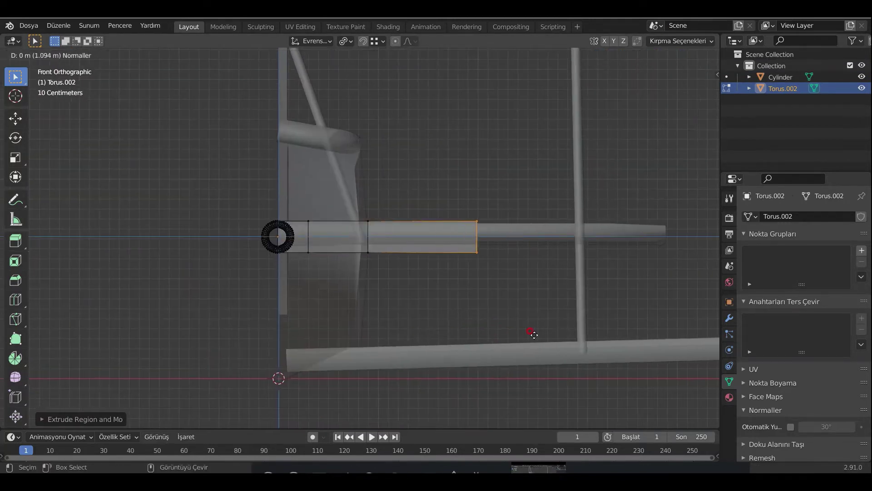
{"action": "left_click", "coordinate": [582, 336]}
{"action": "key", "text": "e"}
{"action": "left_click", "coordinate": [654, 314]}
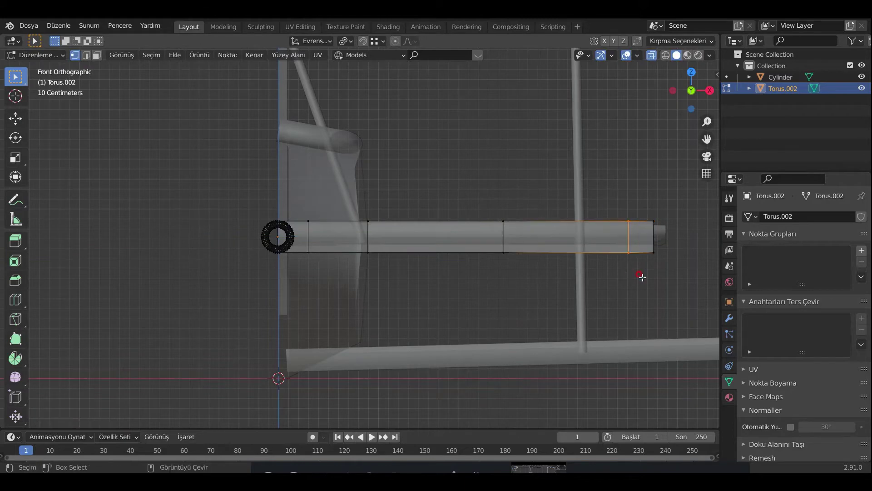
Step: Slide a loop near the end along X and enlarge the middle loop into a bulge
{"action": "key", "text": "g"}
{"action": "key", "text": "x"}
{"action": "left_click", "coordinate": [596, 281]}
{"action": "key", "text": "s"}
{"action": "left_click", "coordinate": [384, 312]}
{"action": "left_click", "coordinate": [503, 246], "text": "alt"}
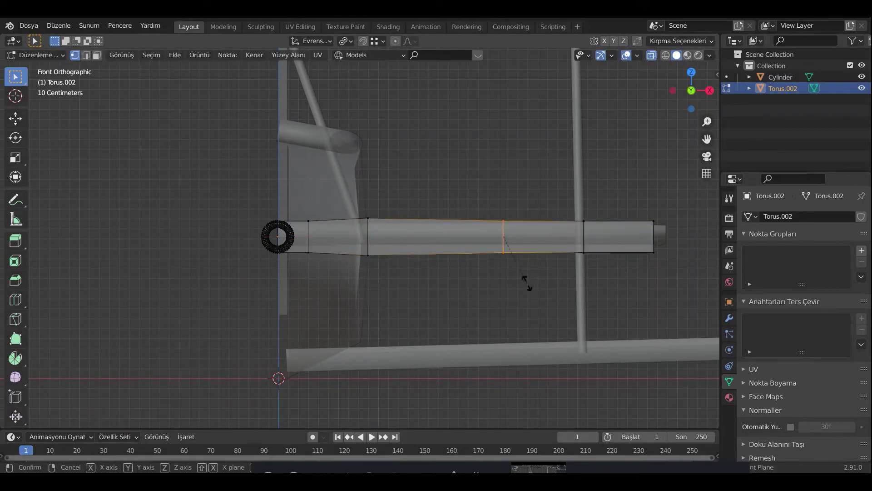
{"action": "key", "text": "s"}
{"action": "left_click", "coordinate": [432, 249]}
Step: Add a centred loop cut midway, bulge it in Z, and taper the tip loop in Z
{"action": "left_click", "coordinate": [436, 254]}
{"action": "right_click", "coordinate": [436, 255]}
{"action": "key", "text": "s"}
{"action": "key", "text": "z"}
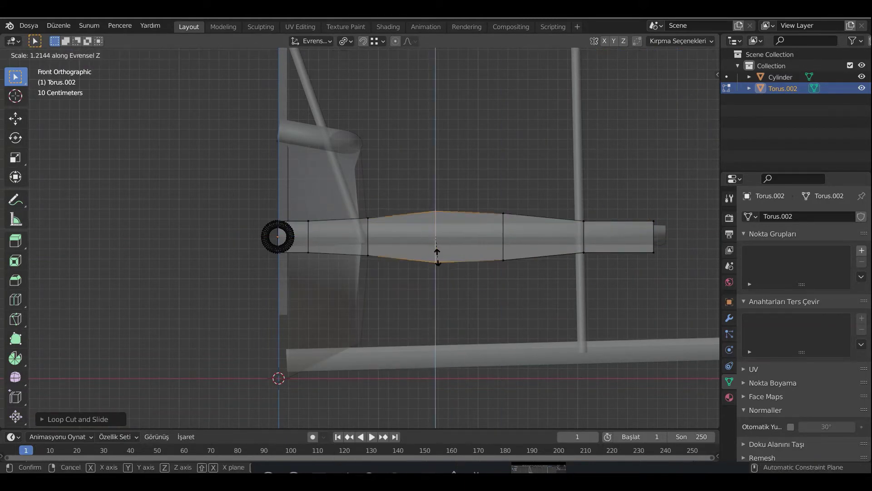
{"action": "left_click", "coordinate": [437, 255]}
{"action": "left_click", "coordinate": [583, 254], "text": "alt"}
{"action": "key", "text": "s"}
{"action": "key", "text": "z"}
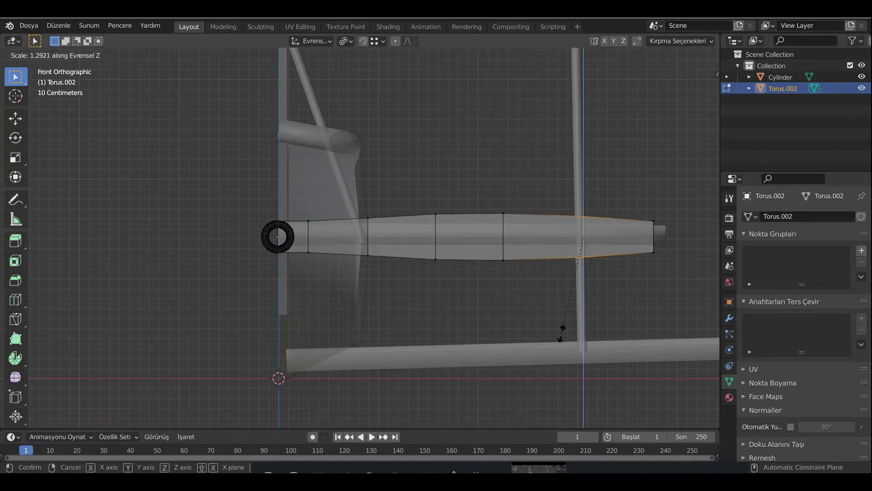
{"action": "left_click", "coordinate": [562, 334]}
Step: Add another centred loop cut near the strut's tip and view it from above
{"action": "key", "text": "ctrl+r"}
{"action": "left_click", "coordinate": [619, 239]}
{"action": "right_click", "coordinate": [619, 239]}
{"action": "left_click", "coordinate": [623, 277]}
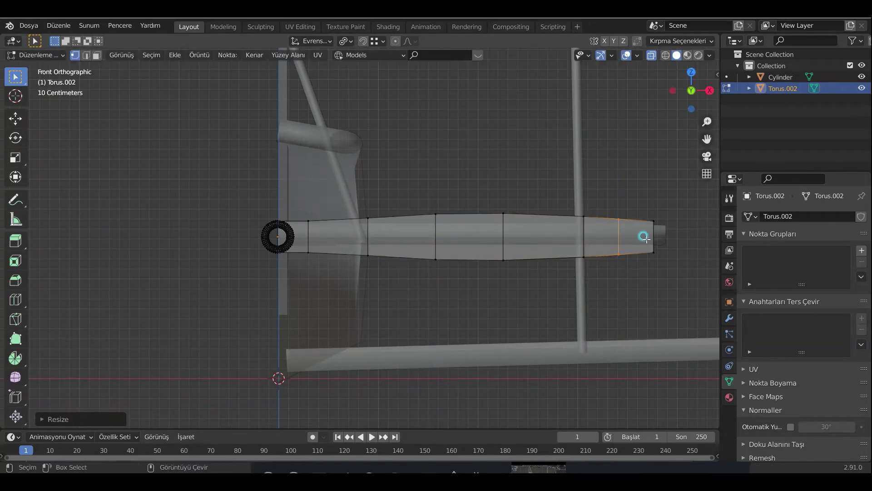
{"action": "key", "text": "Tab"}
{"action": "mouse_move", "coordinate": [643, 235]}
{"action": "middle_mouse_down"}
{"action": "mouse_move", "coordinate": [300, 220]}
{"action": "mouse_move", "coordinate": [401, 326]}
{"action": "mouse_move", "coordinate": [478, 307]}
{"action": "mouse_move", "coordinate": [473, 252]}
{"action": "middle_mouse_up"}
{"action": "key", "text": "KP_7"}
{"action": "scroll", "coordinate": [495, 317], "scroll_direction": "up", "scroll_amount": 2}
Step: Flatten the strut's edges along Y and tilt the section around the X axis
{"action": "key", "text": "Tab"}
{"action": "scroll", "coordinate": [495, 317], "scroll_direction": "up", "scroll_amount": 1}
{"action": "scroll", "coordinate": [540, 237], "scroll_direction": "up", "scroll_amount": 1}
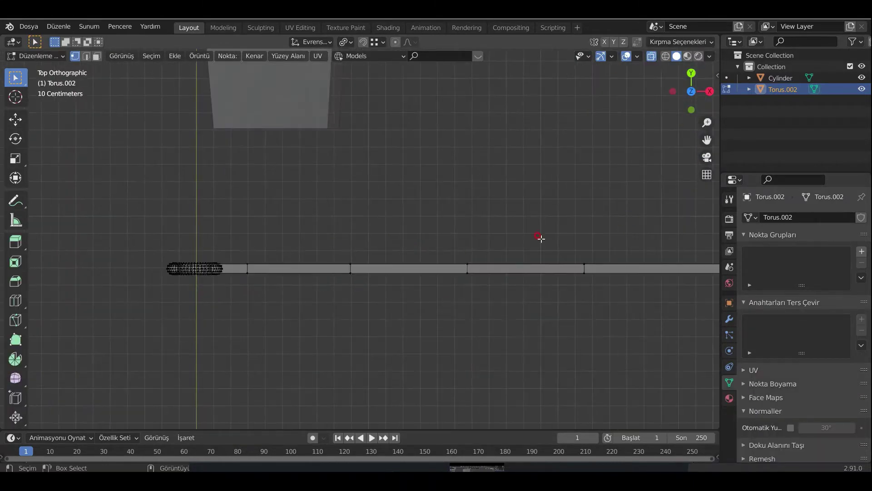
{"action": "left_click_drag", "start_coordinate": [361, 298], "coordinate": [575, 303]}
{"action": "scroll", "coordinate": [580, 303], "scroll_direction": "down", "scroll_amount": 1}
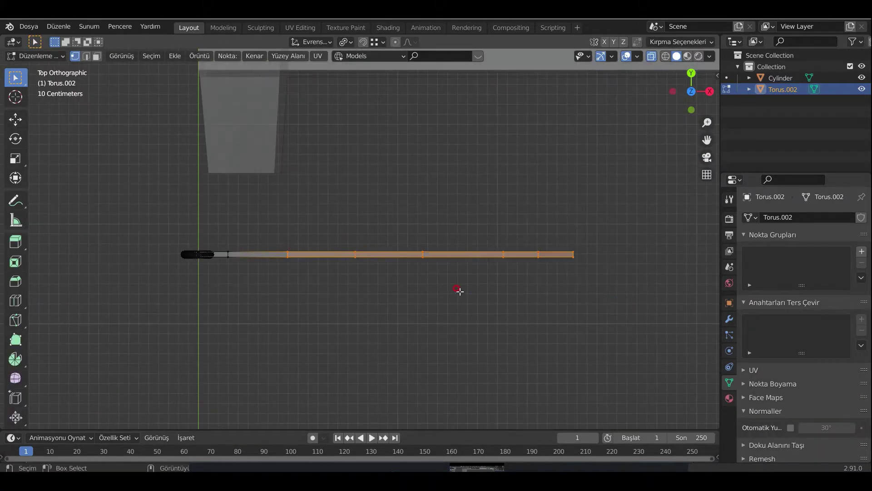
{"action": "mouse_move", "coordinate": [492, 296]}
{"action": "middle_mouse_down"}
{"action": "mouse_move", "coordinate": [516, 292]}
{"action": "mouse_move", "coordinate": [500, 202]}
{"action": "middle_mouse_up"}
{"action": "key", "text": "s"}
{"action": "key", "text": "y"}
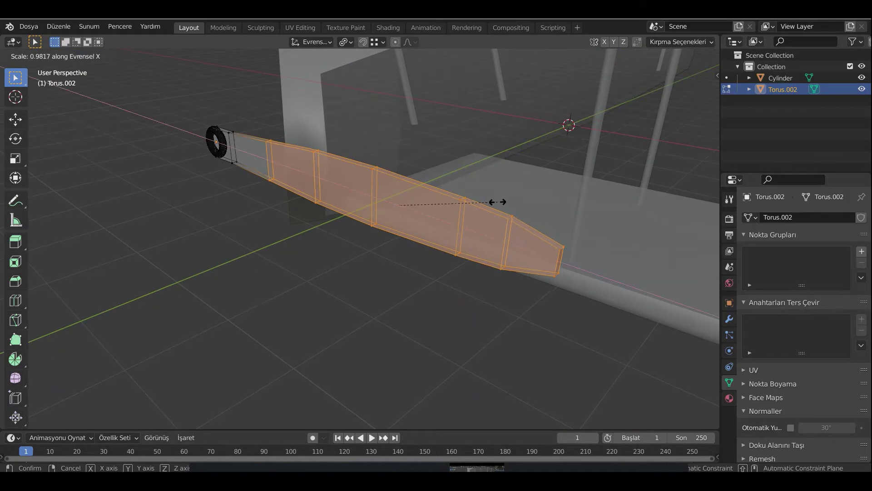
{"action": "left_click", "coordinate": [504, 195]}
{"action": "key", "text": "r"}
{"action": "key", "text": "x"}
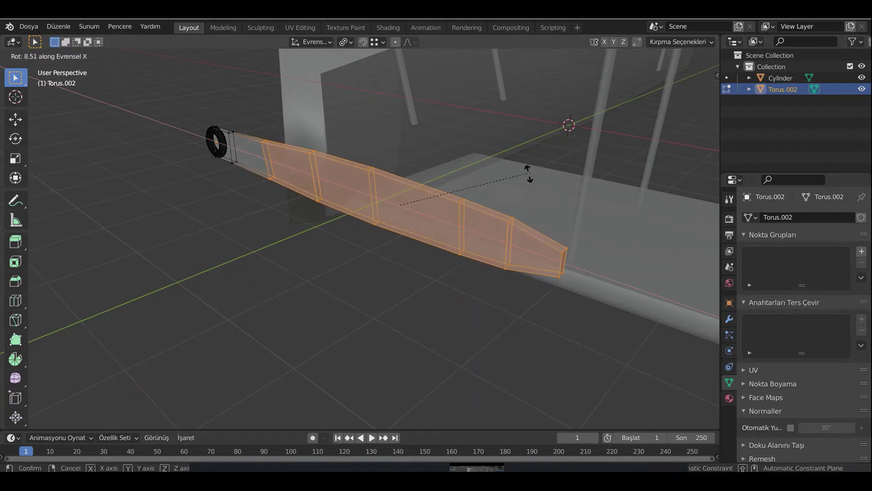
{"action": "left_click", "coordinate": [475, 218]}
{"action": "key", "text": "Tab"}
Step: Shade the strip smooth with auto smooth enabled
{"action": "right_click", "coordinate": [376, 223]}
{"action": "left_click", "coordinate": [377, 200]}
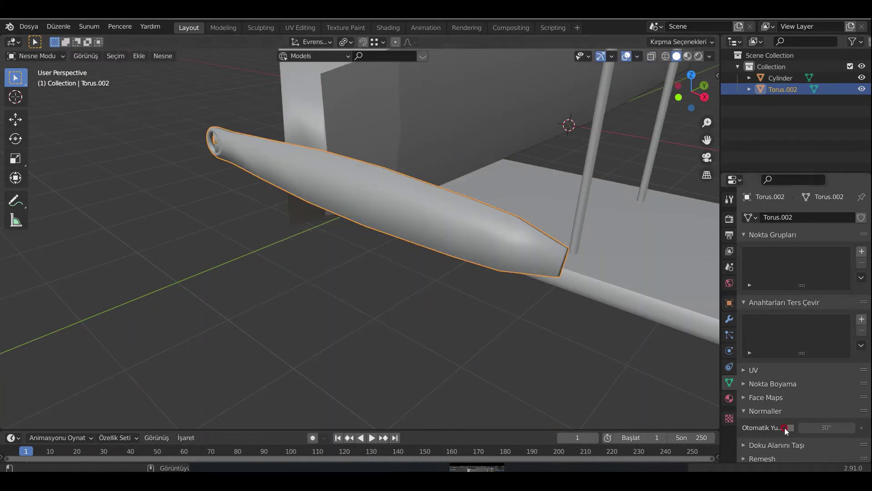
{"action": "left_click", "coordinate": [790, 427]}
{"action": "key", "text": "Tab"}
Step: Cut a new edge loop near the strip's tip and narrow it vertically along Z
{"action": "key", "text": "ctrl+r"}
{"action": "left_click", "coordinate": [541, 254]}
{"action": "left_click", "coordinate": [541, 272]}
{"action": "key", "text": "s"}
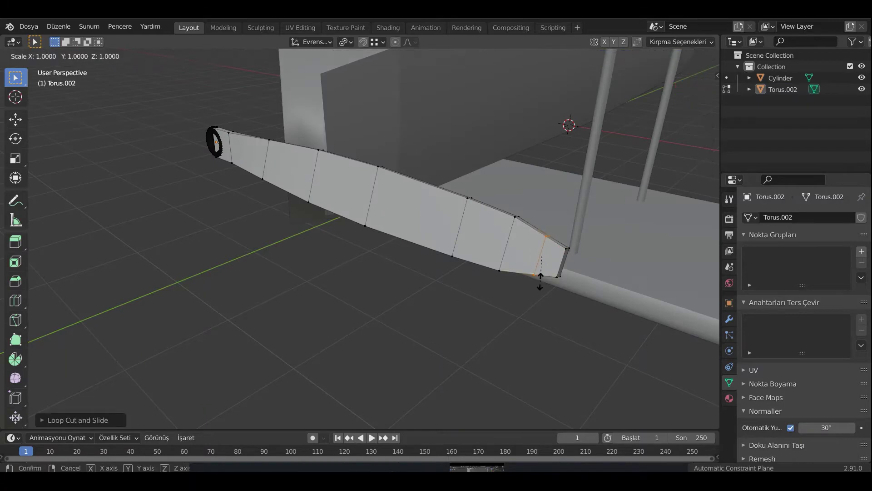
{"action": "left_click", "coordinate": [535, 285]}
{"action": "key", "text": "s"}
{"action": "key", "text": "z"}
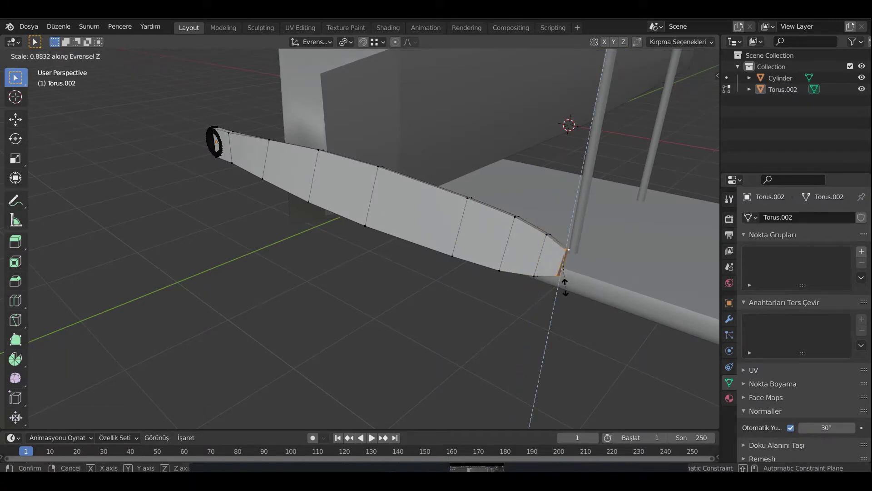
{"action": "left_click", "coordinate": [564, 277]}
Step: In front view, delete the vertices of the ring's left half
{"action": "middle_click_drag", "start_coordinate": [420, 299], "coordinate": [612, 264]}
{"action": "key", "text": "KP_1"}
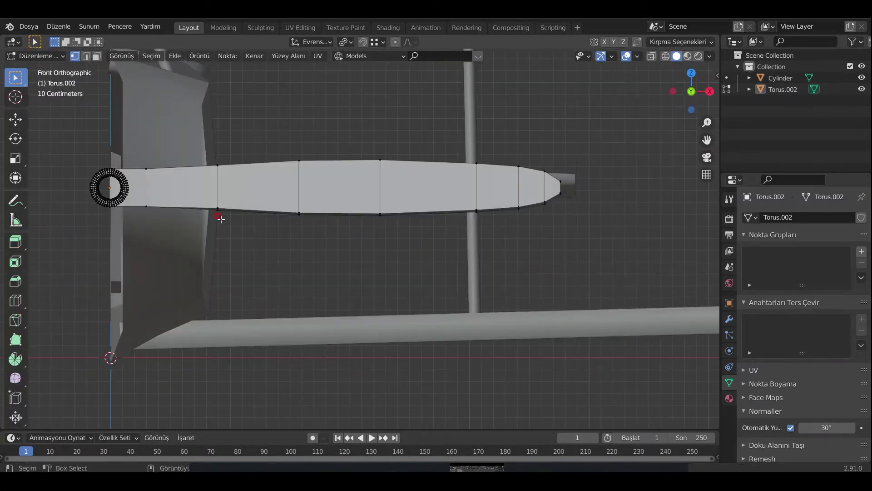
{"action": "scroll", "coordinate": [353, 158], "scroll_direction": "up", "scroll_amount": 4}
{"action": "left_click_drag", "start_coordinate": [267, 103], "coordinate": [390, 332]}
{"action": "left_click_drag", "start_coordinate": [278, 98], "coordinate": [393, 359]}
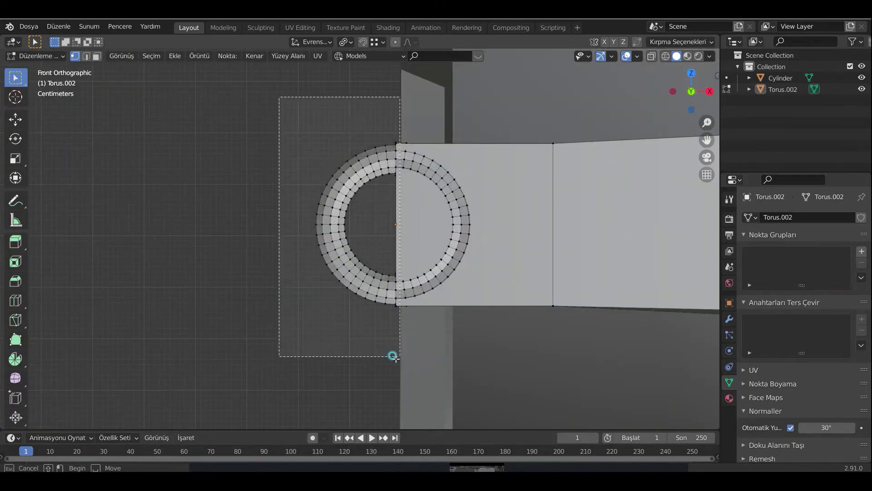
{"action": "key", "text": "x"}
{"action": "left_click", "coordinate": [390, 327]}
{"action": "key", "text": "Tab"}
Step: Orbit around the cut ring, then edit it again in front view
{"action": "middle_click_drag", "start_coordinate": [390, 326], "coordinate": [405, 240]}
{"action": "scroll", "coordinate": [405, 240], "scroll_direction": "up", "scroll_amount": 5}
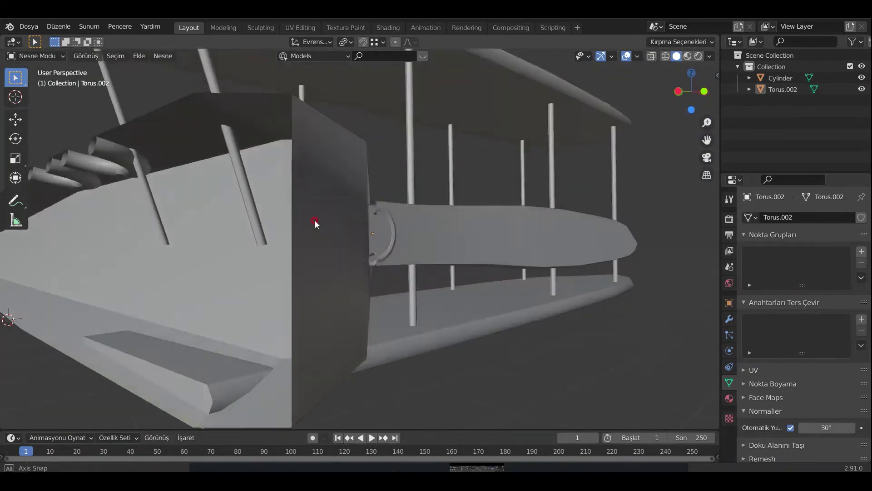
{"action": "middle_click_drag", "start_coordinate": [317, 224], "coordinate": [396, 247]}
{"action": "key", "text": "Tab"}
{"action": "key", "text": "KP_1"}
{"action": "scroll", "coordinate": [364, 245], "scroll_direction": "up", "scroll_amount": 5}
Step: Box-select the remaining ring vertices with see-through mode enabled
{"action": "key", "text": "alt+z"}
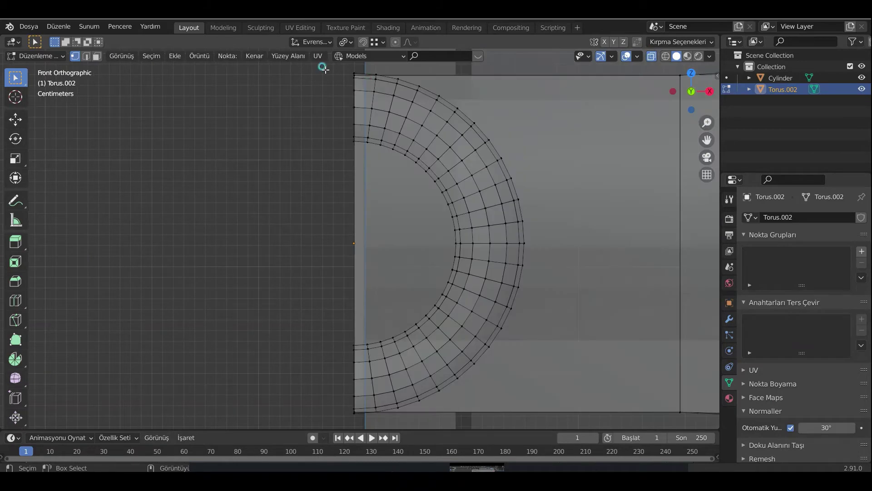
{"action": "left_click_drag", "start_coordinate": [325, 71], "coordinate": [502, 405]}
{"action": "scroll", "coordinate": [421, 195], "scroll_direction": "up", "scroll_amount": 5}
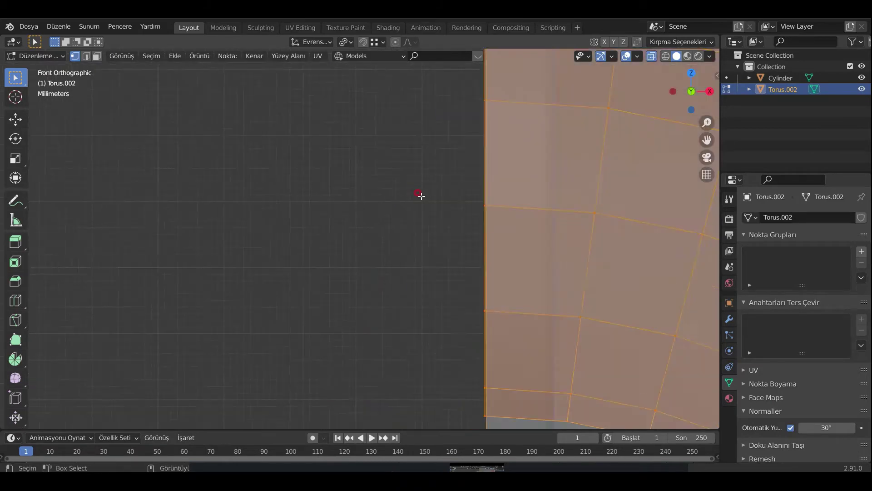
{"action": "mouse_move", "coordinate": [420, 195]}
{"action": "middle_mouse_down", "text": "shift"}
{"action": "mouse_move", "coordinate": [357, 170]}
{"action": "mouse_move", "coordinate": [456, 315]}
{"action": "middle_mouse_up", "text": "shift"}
{"action": "scroll", "coordinate": [344, 287], "scroll_direction": "down", "scroll_amount": 2}
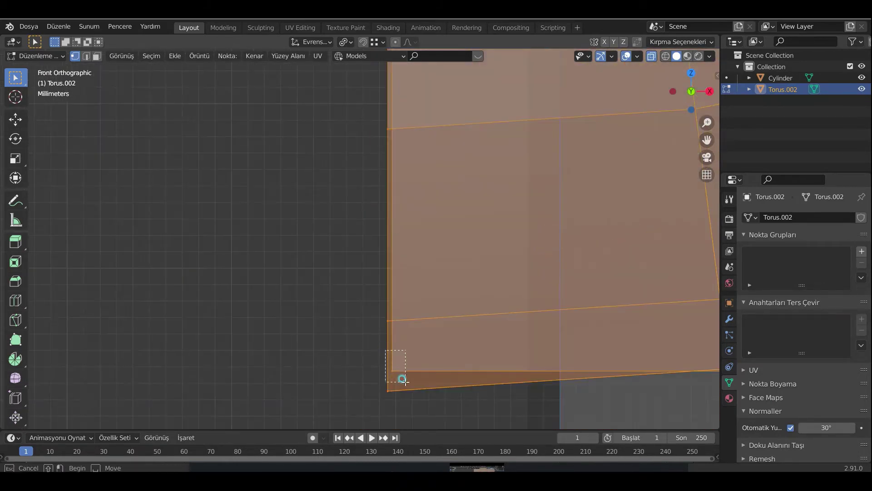
{"action": "mouse_move", "coordinate": [399, 376]}
{"action": "middle_mouse_down"}
{"action": "mouse_move", "coordinate": [521, 224]}
{"action": "mouse_move", "coordinate": [512, 291]}
{"action": "middle_mouse_up"}
{"action": "left_click_drag", "start_coordinate": [447, 97], "coordinate": [523, 256]}
{"action": "mouse_move", "coordinate": [523, 255]}
{"action": "middle_mouse_down"}
{"action": "mouse_move", "coordinate": [550, 292]}
{"action": "mouse_move", "coordinate": [519, 300]}
{"action": "mouse_move", "coordinate": [563, 295]}
{"action": "mouse_move", "coordinate": [432, 317]}
{"action": "mouse_move", "coordinate": [533, 327]}
{"action": "mouse_move", "coordinate": [457, 307]}
{"action": "mouse_move", "coordinate": [469, 282]}
{"action": "mouse_move", "coordinate": [410, 232]}
{"action": "middle_mouse_up"}
Step: Scale the selected ring vertices along Y and return to object mode
{"action": "key", "text": "s"}
{"action": "key", "text": "y"}
{"action": "left_click", "coordinate": [567, 302]}
{"action": "key", "text": "Tab"}
Step: Add a cylinder and shrink it down
{"action": "key", "text": "shift+a"}
{"action": "left_click", "coordinate": [492, 293]}
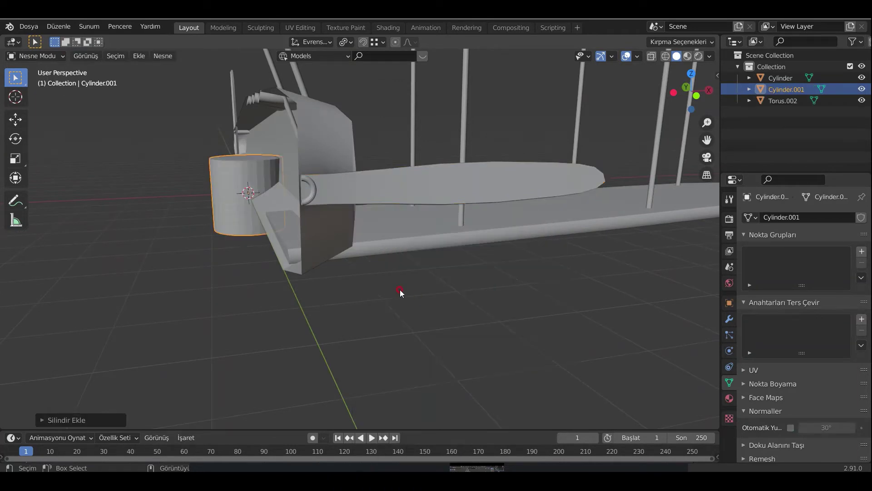
{"action": "middle_click_drag", "start_coordinate": [400, 290], "coordinate": [395, 293]}
{"action": "key", "text": "g"}
{"action": "left_click", "coordinate": [484, 409]}
{"action": "key", "text": "s"}
{"action": "left_click", "coordinate": [389, 339]}
Step: In front view, move the cylinder along X over the blade's root
{"action": "scroll", "coordinate": [391, 338], "scroll_direction": "up", "scroll_amount": 4}
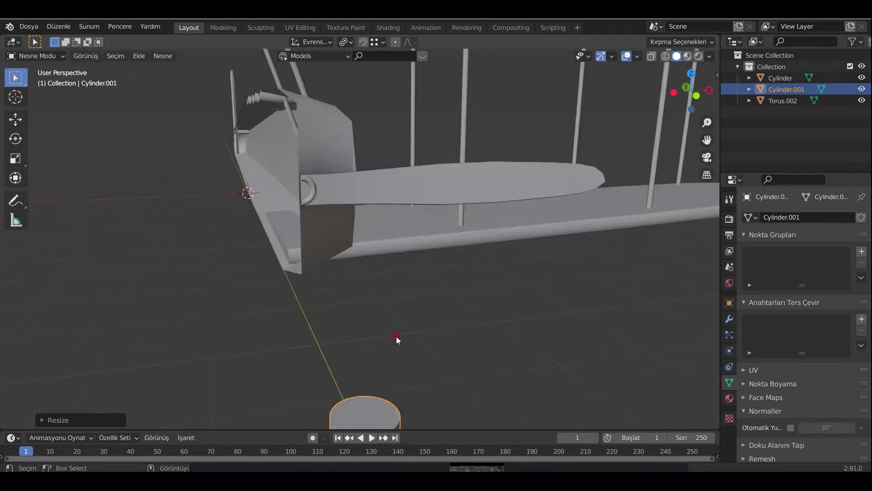
{"action": "mouse_move", "coordinate": [397, 336]}
{"action": "middle_mouse_down"}
{"action": "mouse_move", "coordinate": [405, 240]}
{"action": "mouse_move", "coordinate": [459, 343]}
{"action": "middle_mouse_up"}
{"action": "key", "text": "g"}
{"action": "left_click", "coordinate": [470, 175]}
{"action": "key", "text": "KP_1"}
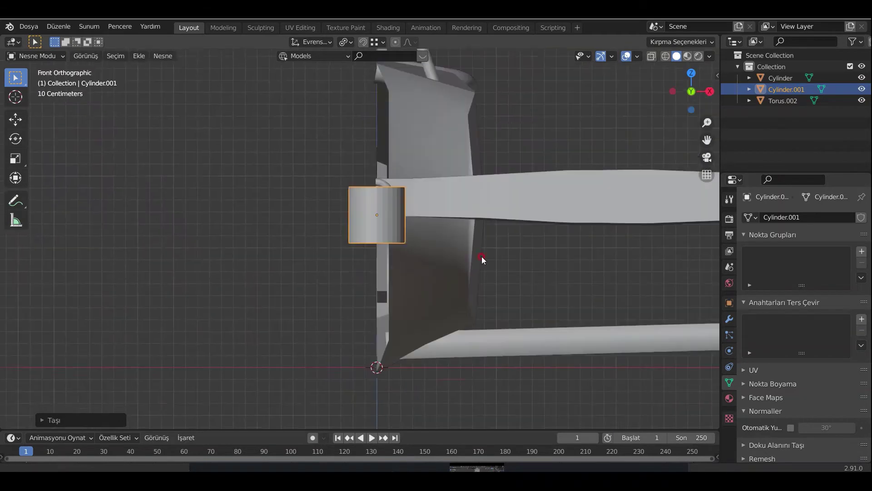
{"action": "key", "text": "g"}
{"action": "key", "text": "x"}
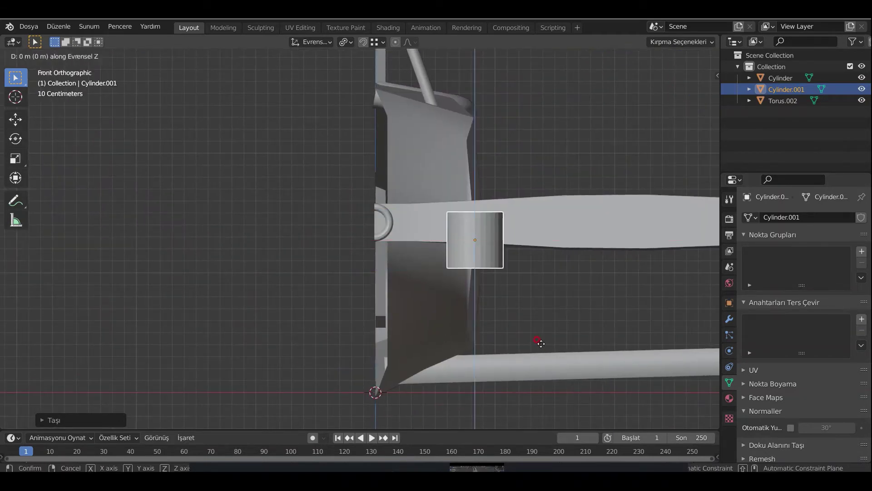
{"action": "key", "text": "r"}
{"action": "key", "text": "Escape"}
Step: Taper the cylinder's right end inward into a cone-shaped hub
{"action": "key", "text": "Tab"}
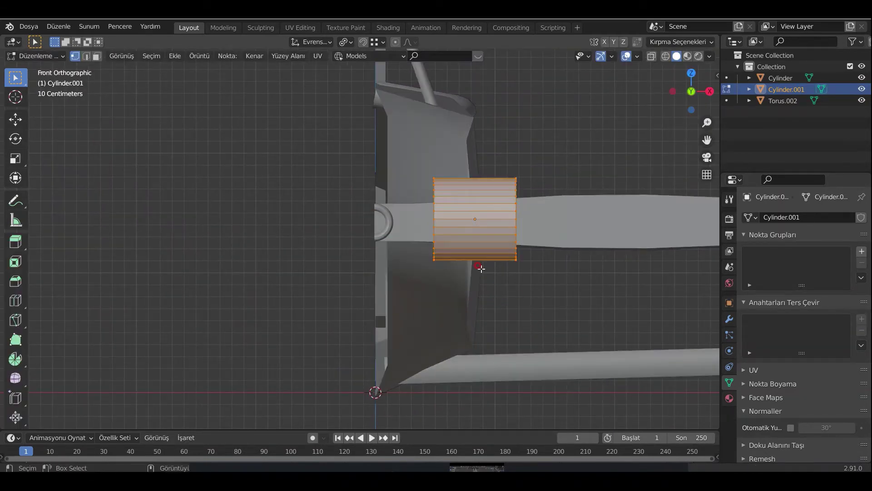
{"action": "key", "text": "s"}
{"action": "left_click", "coordinate": [463, 337]}
{"action": "left_click", "coordinate": [510, 264]}
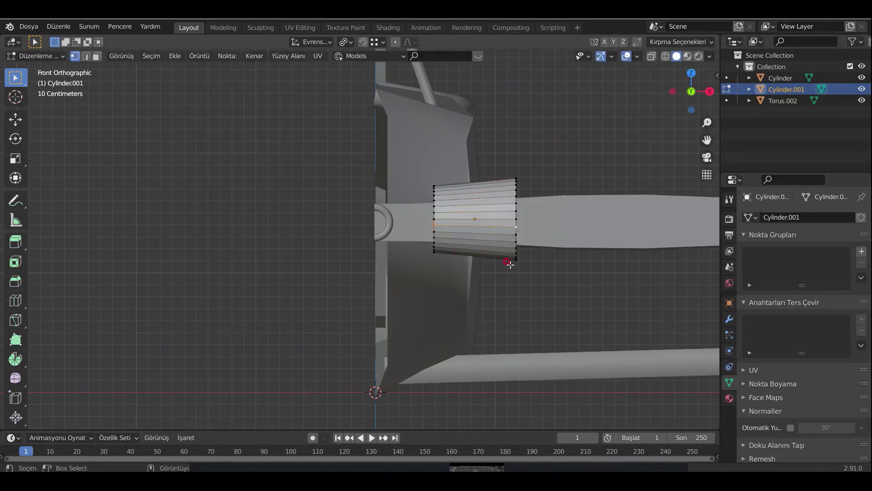
{"action": "left_click", "coordinate": [547, 343]}
{"action": "key", "text": "Tab"}
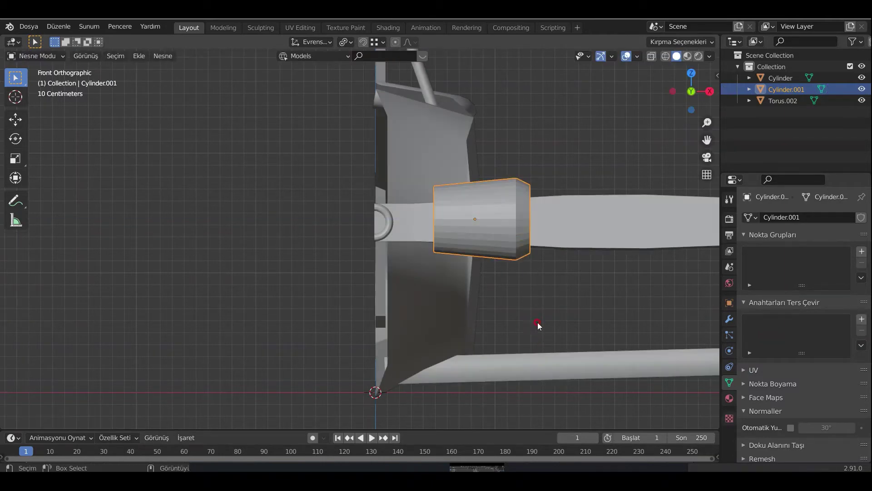
Step: Add a new cylinder and flatten it into a thin disc
{"action": "key", "text": "shift+a"}
{"action": "left_click", "coordinate": [568, 290]}
{"action": "middle_click_drag", "start_coordinate": [568, 291], "coordinate": [485, 317]}
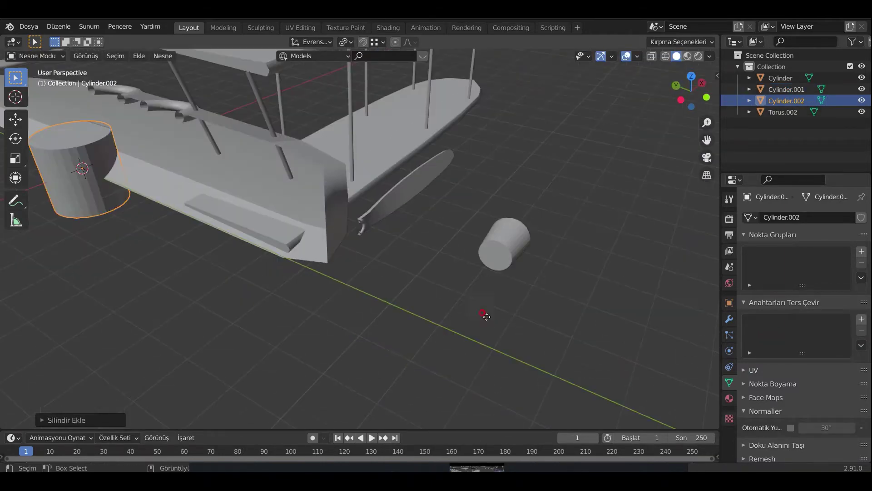
{"action": "key", "text": "g"}
{"action": "left_click", "coordinate": [155, 99]}
{"action": "key", "text": "Escape"}
{"action": "key", "text": "s"}
{"action": "key", "text": "x"}
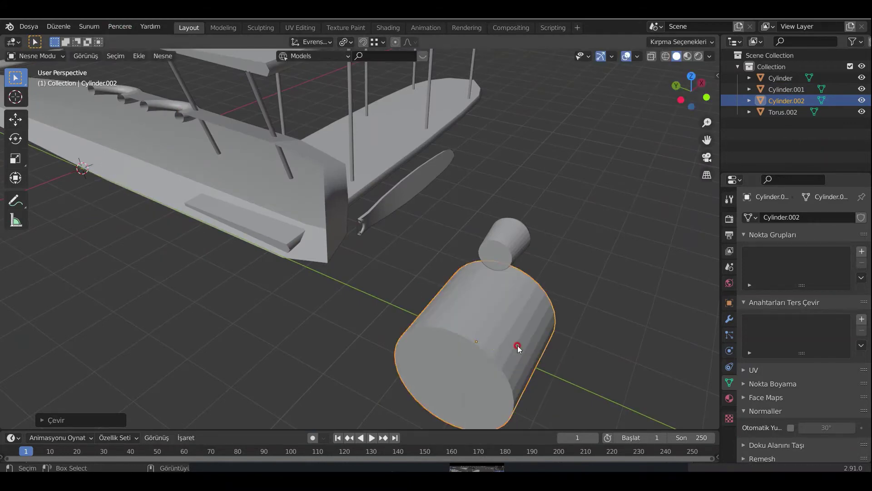
{"action": "left_click", "coordinate": [477, 342]}
{"action": "key", "text": "KP_1"}
{"action": "scroll", "coordinate": [443, 325], "scroll_direction": "up", "scroll_amount": 3}
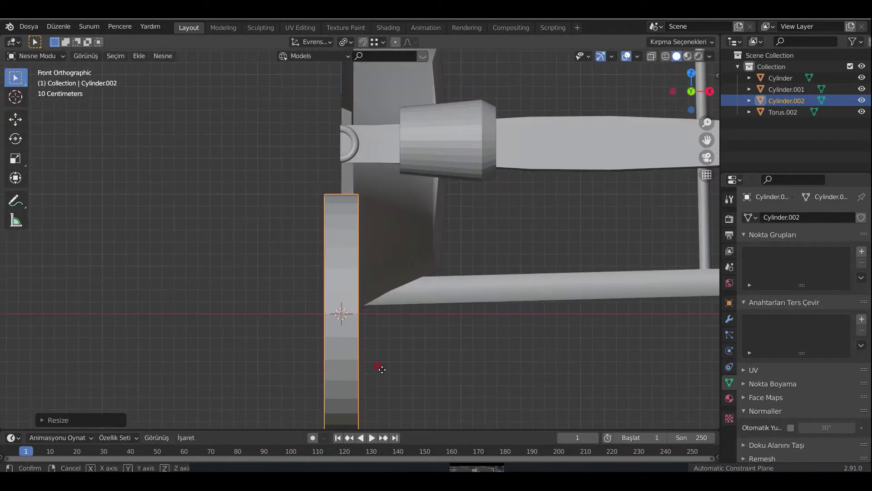
Step: Move the thin disc onto the cone hub
{"action": "key", "text": "g"}
{"action": "key", "text": "z"}
{"action": "left_click", "coordinate": [459, 209]}
{"action": "key", "text": "g"}
{"action": "key", "text": "x"}
{"action": "left_click", "coordinate": [477, 230]}
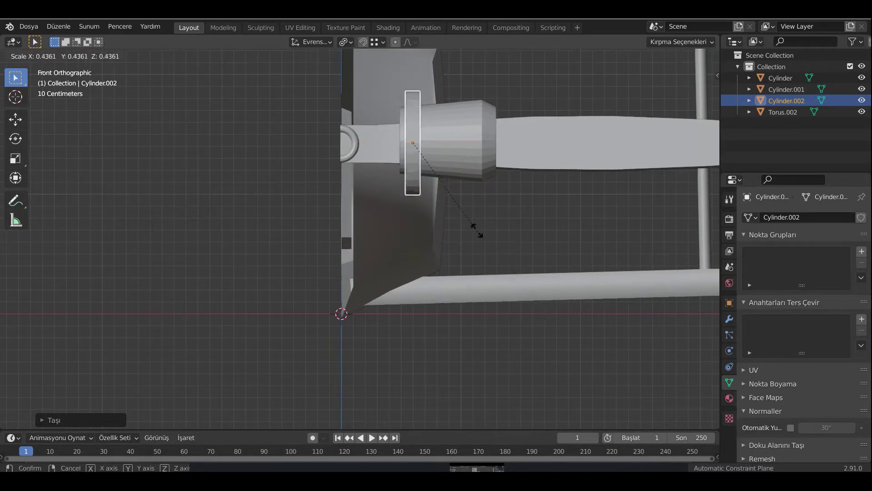
{"action": "scroll", "coordinate": [453, 142], "scroll_direction": "up", "scroll_amount": 5}
Step: Try rescaling and duplicating the disc, then undo the duplicate
{"action": "key", "text": "s"}
{"action": "key", "text": "x"}
{"action": "right_click", "coordinate": [457, 366]}
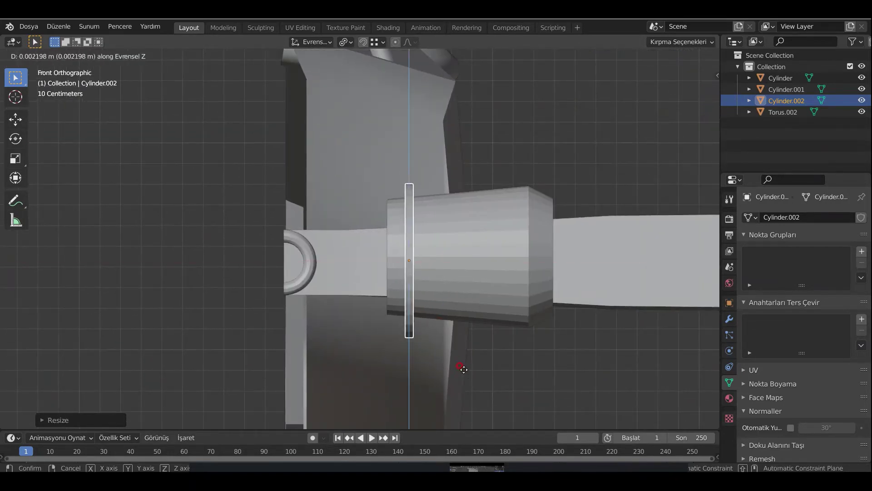
{"action": "right_click", "coordinate": [470, 374]}
{"action": "key", "text": "shift+d"}
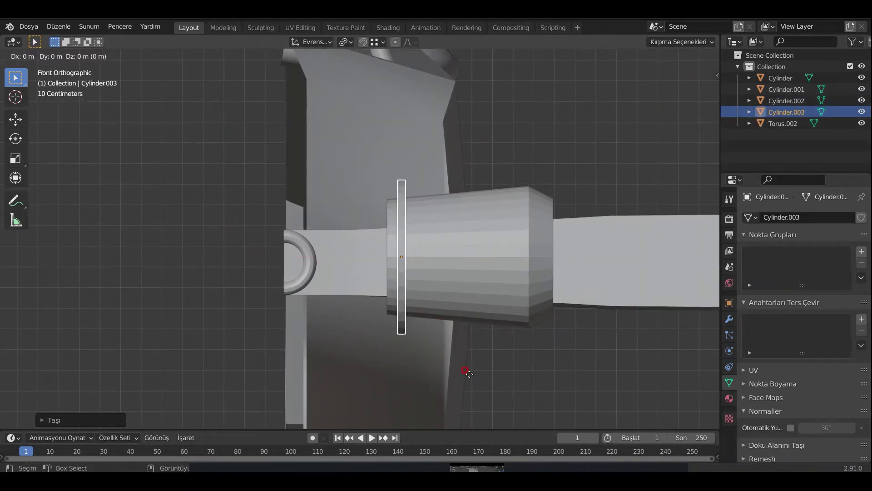
{"action": "left_click", "coordinate": [487, 381]}
{"action": "key", "text": "ctrl+z"}
Step: Give the disc an Array modifier stacking copies along Z, Count 8
{"action": "left_click", "coordinate": [729, 319]}
{"action": "left_click", "coordinate": [773, 217]}
{"action": "left_click", "coordinate": [609, 249]}
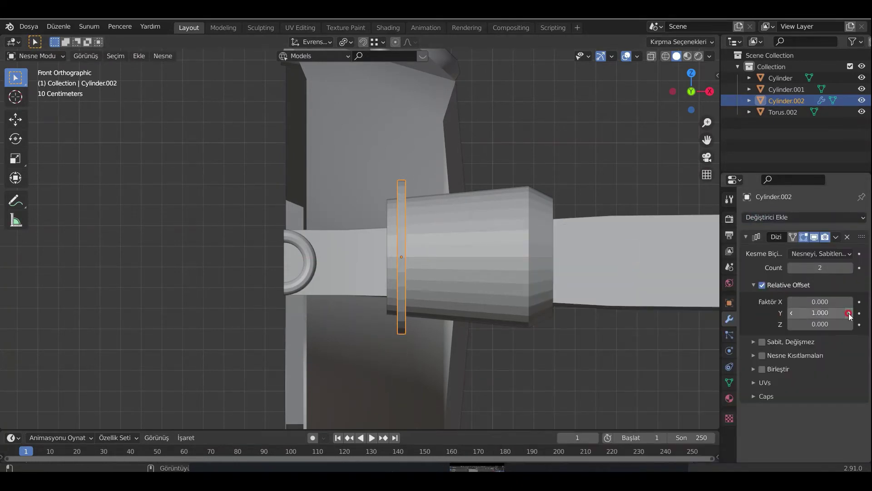
{"action": "left_click_drag", "start_coordinate": [849, 312], "coordinate": [835, 312]}
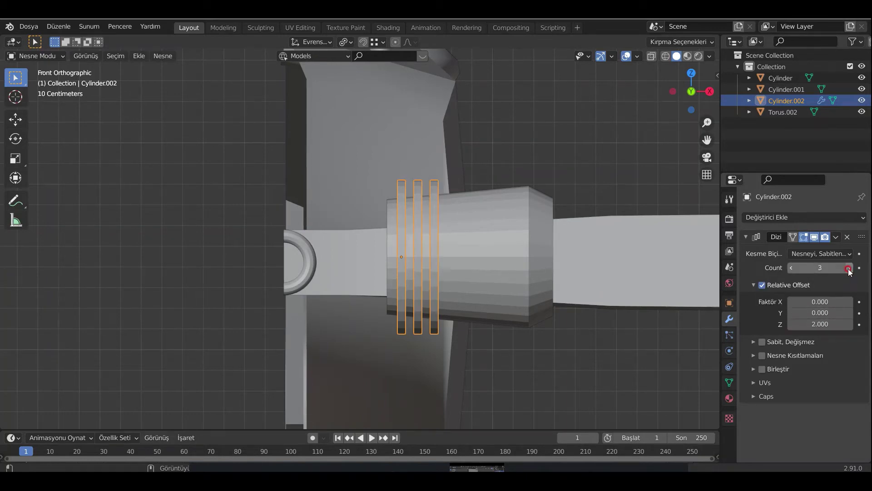
{"action": "left_click", "coordinate": [546, 346]}
{"action": "mouse_move", "coordinate": [545, 347]}
{"action": "middle_mouse_down"}
{"action": "mouse_move", "coordinate": [471, 259]}
{"action": "mouse_move", "coordinate": [472, 281]}
{"action": "middle_mouse_up"}
Step: Shift the disc stack along Y onto the hub and apply the array as real geometry
{"action": "key", "text": "g"}
{"action": "key", "text": "y"}
{"action": "left_click", "coordinate": [575, 282]}
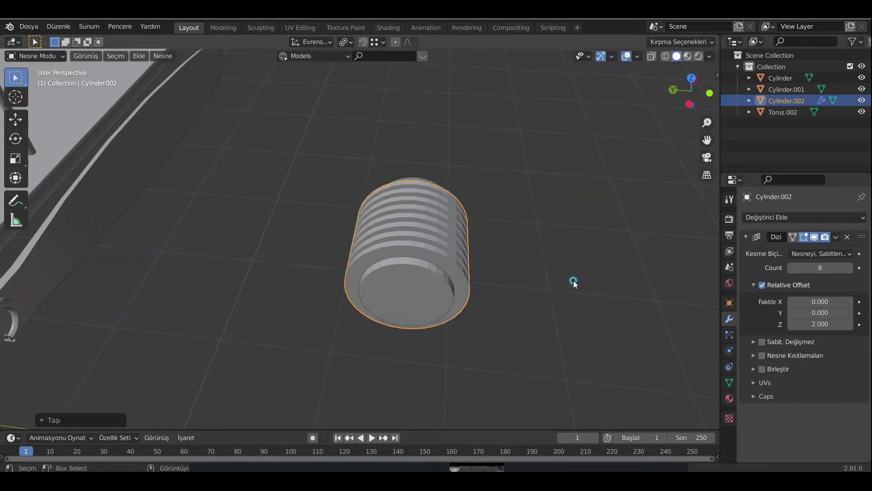
{"action": "middle_click_drag", "start_coordinate": [575, 282], "coordinate": [482, 298]}
{"action": "key", "text": "Tab"}
{"action": "key", "text": "KP_1"}
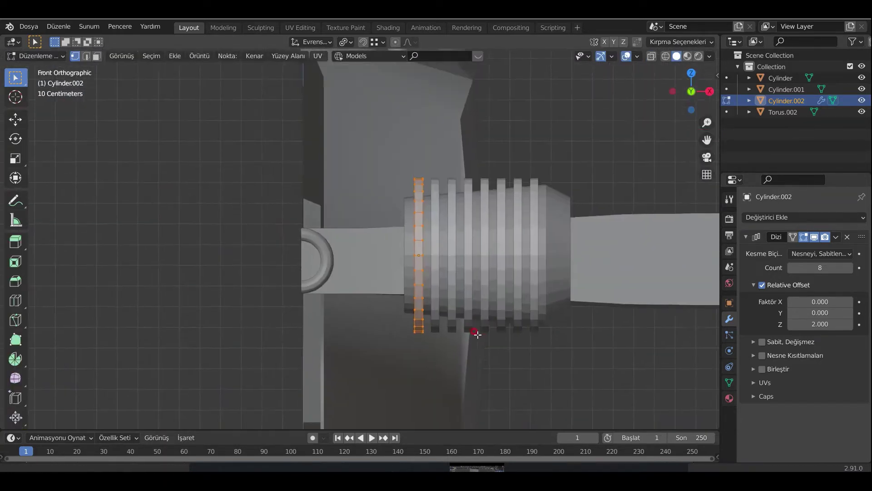
{"action": "key", "text": "g"}
{"action": "right_click", "coordinate": [510, 384]}
{"action": "key", "text": "Tab"}
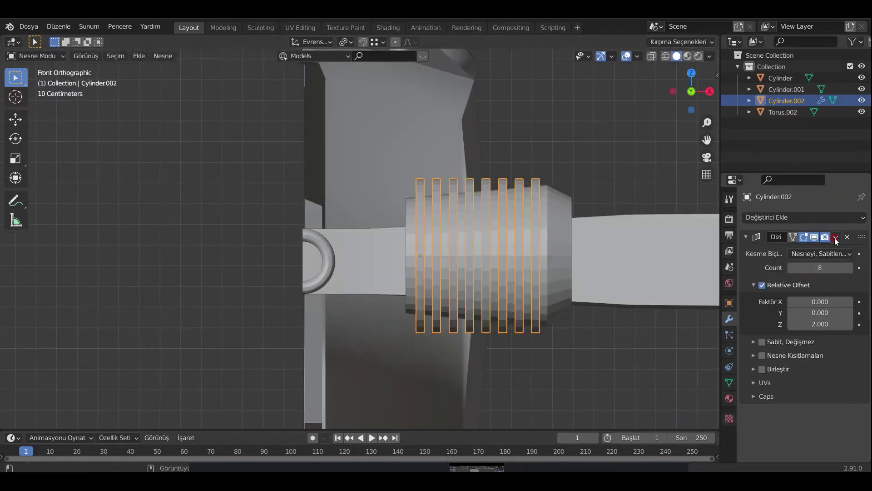
{"action": "key", "text": "ctrl+a"}
{"action": "key", "text": "Tab"}
Step: In X-ray, scale each fin column down slightly so the rings follow the hub's taper
{"action": "key", "text": "alt+z"}
{"action": "key", "text": "s"}
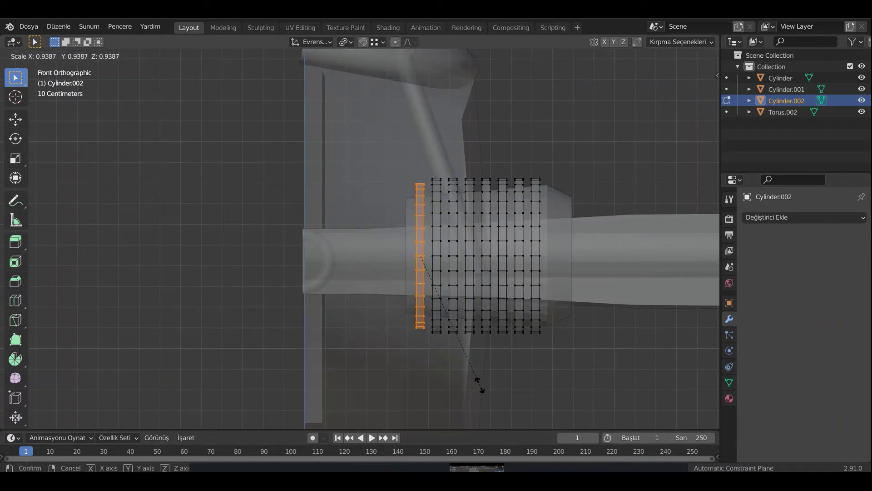
{"action": "left_click", "coordinate": [477, 381]}
{"action": "left_click", "coordinate": [437, 253], "text": "alt"}
{"action": "key", "text": "s"}
{"action": "left_click", "coordinate": [445, 171]}
{"action": "left_click", "coordinate": [453, 318], "text": "alt"}
{"action": "key", "text": "s"}
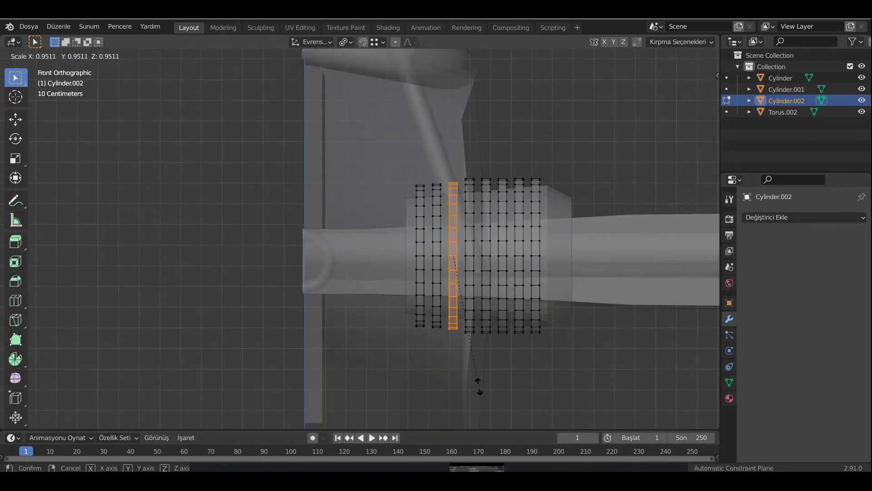
{"action": "left_click", "coordinate": [477, 312]}
{"action": "key", "text": "s"}
Step: Return to Object Mode with X-ray off and select the finned engine cylinder
{"action": "left_click_drag", "start_coordinate": [479, 169], "coordinate": [486, 296]}
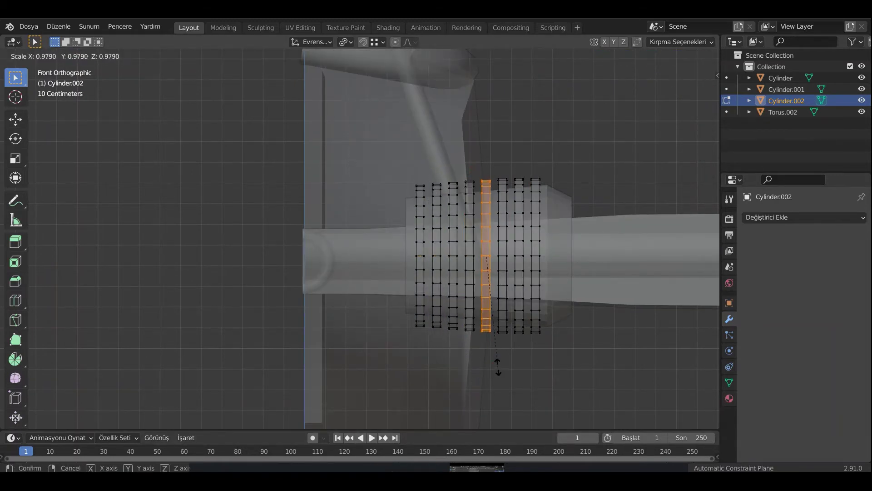
{"action": "key", "text": "Tab"}
{"action": "key", "text": "alt+z"}
{"action": "middle_click_drag", "start_coordinate": [487, 296], "coordinate": [722, 375]}
{"action": "left_click", "coordinate": [729, 382]}
{"action": "left_click", "coordinate": [537, 297]}
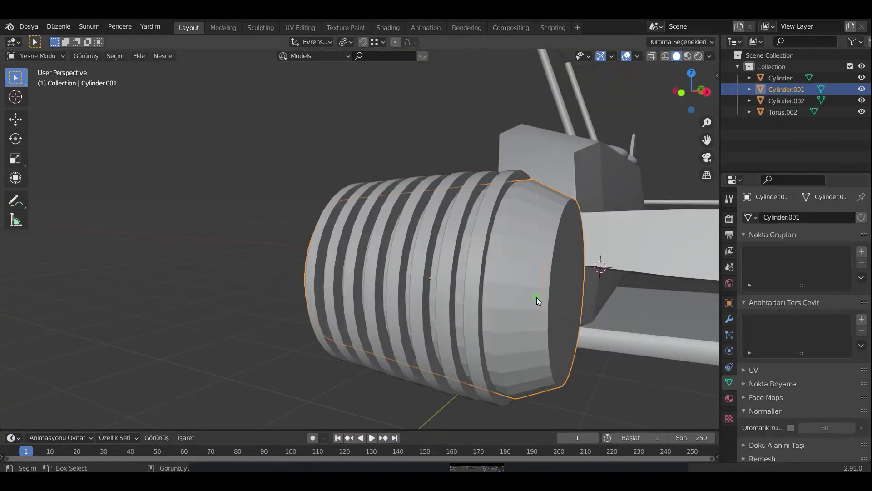
Step: Add a small cylinder rotated to face outward from the engine's front, ready for mesh editing
{"action": "middle_click_drag", "start_coordinate": [629, 404], "coordinate": [476, 325]}
{"action": "key", "text": "shift+a"}
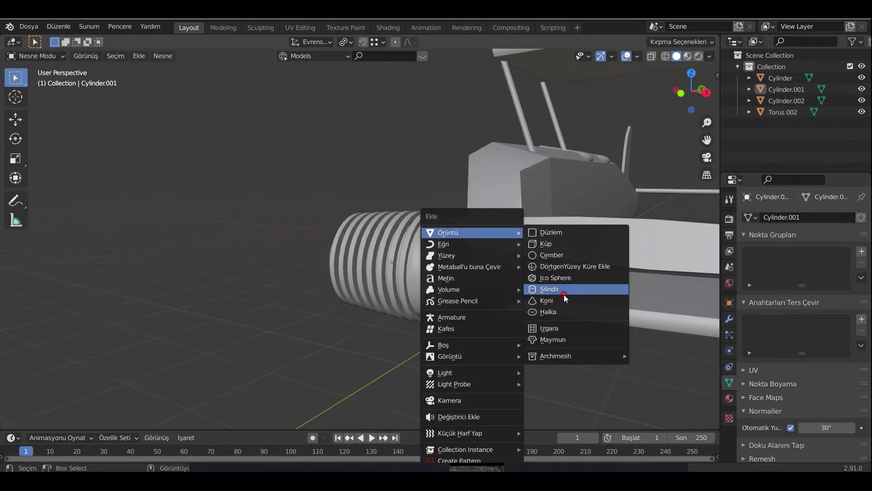
{"action": "left_click", "coordinate": [558, 288]}
{"action": "key", "text": "s"}
{"action": "left_click", "coordinate": [486, 282]}
{"action": "key", "text": "r"}
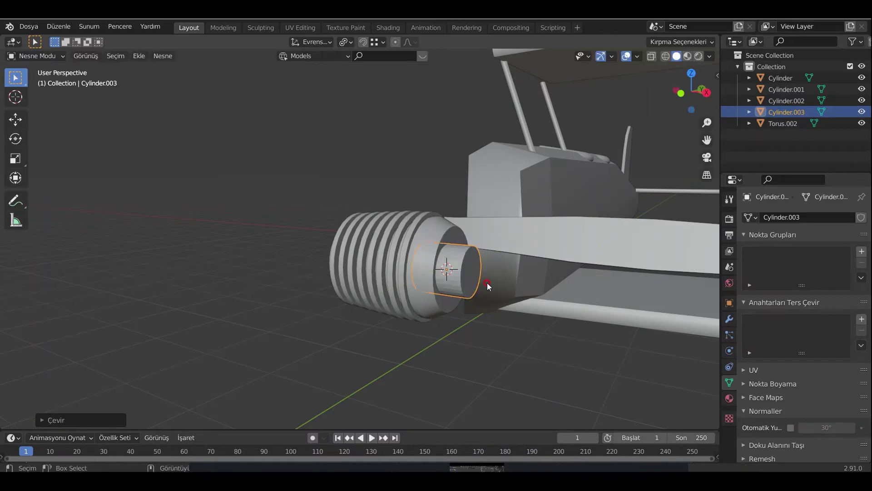
{"action": "left_click", "coordinate": [467, 302]}
{"action": "key", "text": "Tab"}
{"action": "scroll", "coordinate": [460, 266], "scroll_direction": "up", "scroll_amount": 3}
{"action": "scroll", "coordinate": [423, 313], "scroll_direction": "up", "scroll_amount": 3}
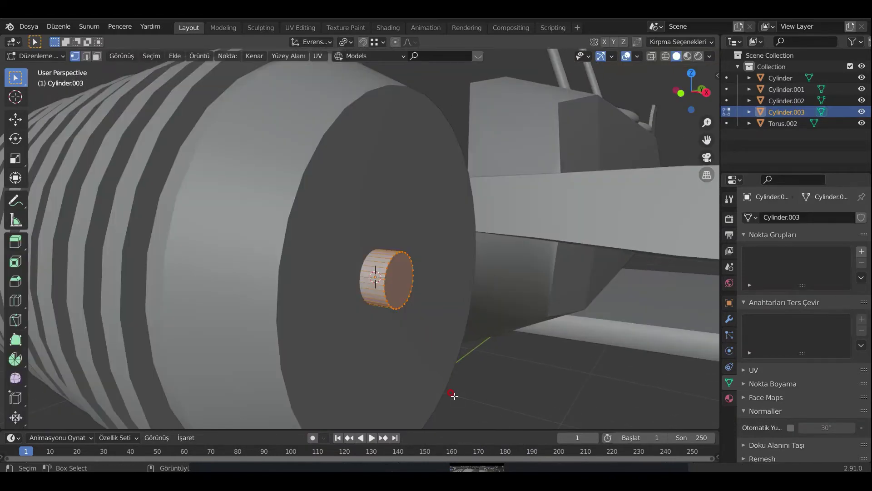
Step: Extrude and scale the end face into the shaft's flared base and first rings
{"action": "key", "text": "e"}
{"action": "left_click", "coordinate": [433, 357]}
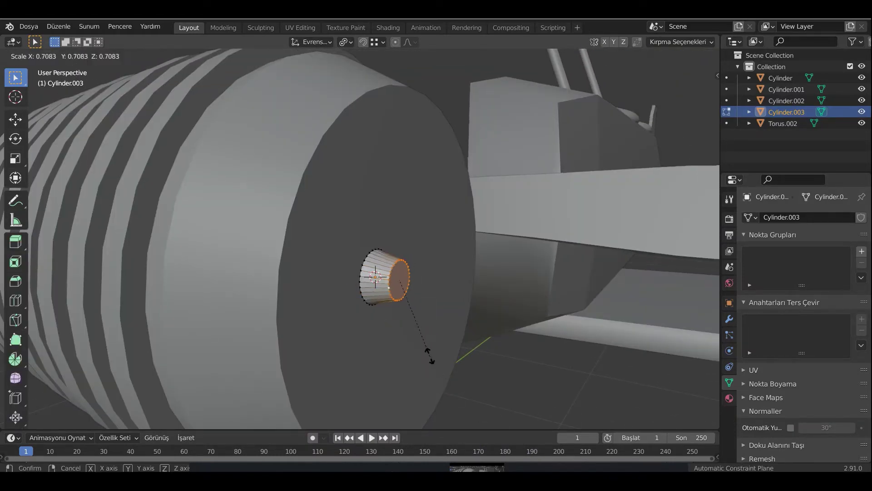
{"action": "key", "text": "s"}
{"action": "left_click", "coordinate": [462, 361]}
{"action": "key", "text": "s"}
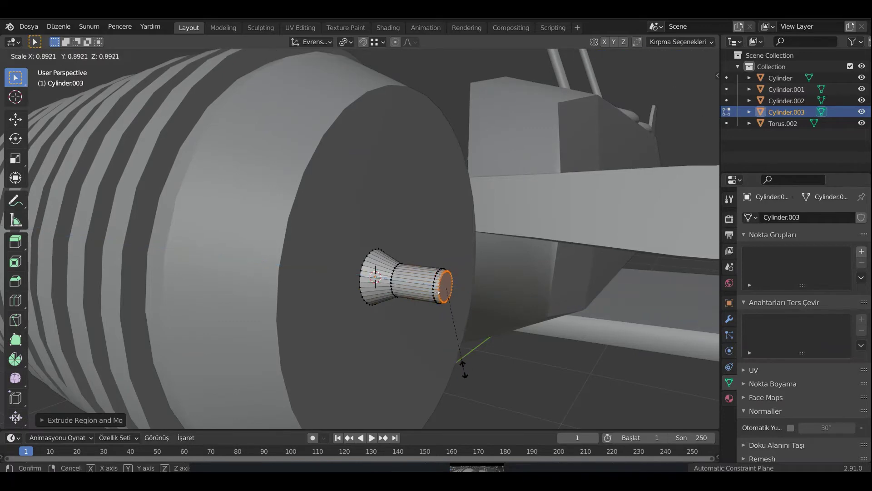
{"action": "key", "text": "e"}
{"action": "left_click", "coordinate": [468, 379]}
{"action": "key", "text": "KP_1"}
{"action": "scroll", "coordinate": [601, 199], "scroll_direction": "down", "scroll_amount": 5}
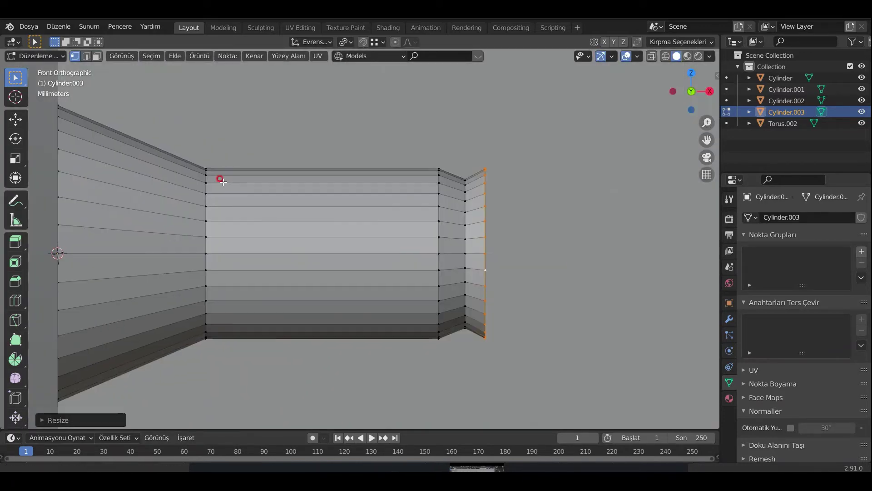
{"action": "scroll", "coordinate": [220, 177], "scroll_direction": "down", "scroll_amount": 1}
{"action": "left_click", "coordinate": [563, 337]}
Step: Extrude further widened and narrowed sections ending in a thin tapered tip
{"action": "key", "text": "s"}
{"action": "left_click", "coordinate": [568, 367]}
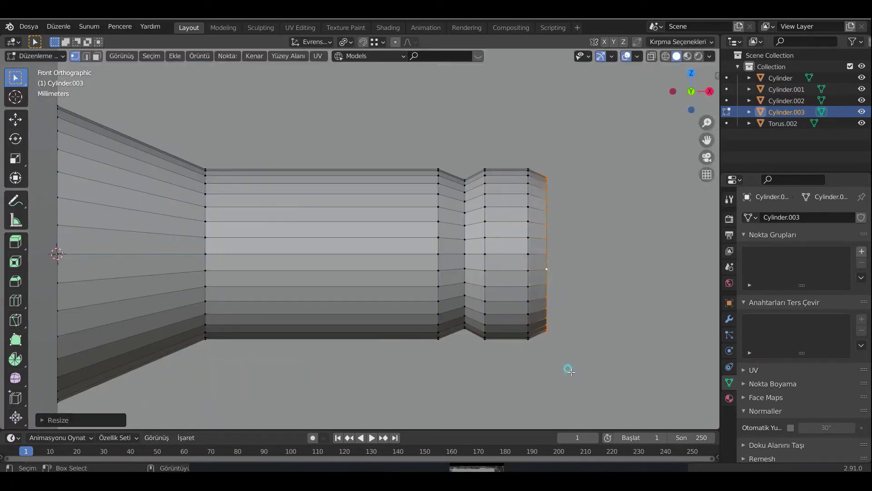
{"action": "key", "text": "e"}
{"action": "key", "text": "s"}
{"action": "left_click", "coordinate": [580, 367]}
{"action": "key", "text": "e"}
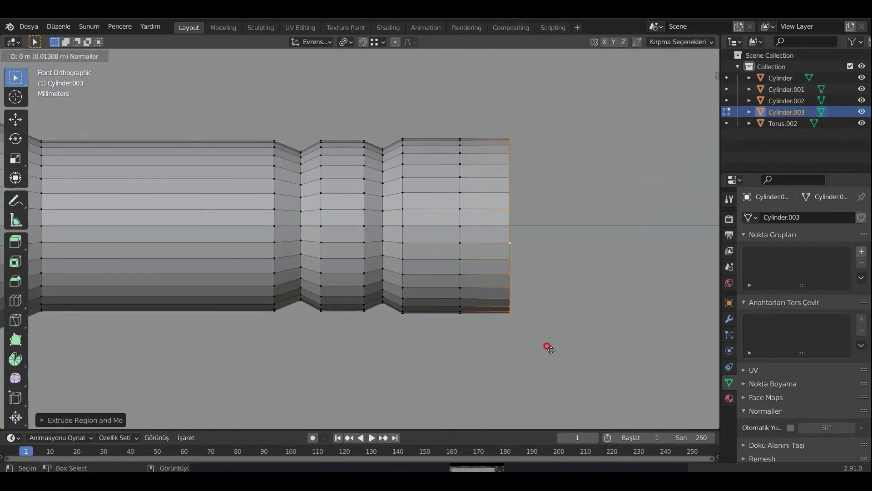
{"action": "key", "text": "s"}
{"action": "left_click", "coordinate": [526, 273]}
{"action": "key", "text": "e"}
{"action": "left_click", "coordinate": [585, 286]}
{"action": "scroll", "coordinate": [486, 266], "scroll_direction": "down", "scroll_amount": 3}
Step: Smooth-shade the shaft and centre it on the engine face along Y
{"action": "key", "text": "Tab"}
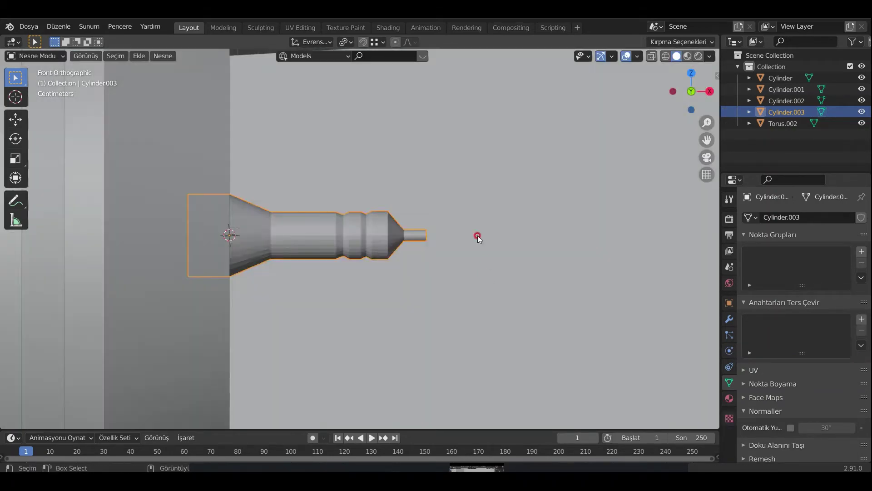
{"action": "key", "text": "ctrl+2"}
{"action": "middle_click_drag", "start_coordinate": [563, 298], "coordinate": [443, 274]}
{"action": "scroll", "coordinate": [539, 293], "scroll_direction": "down", "scroll_amount": 5}
{"action": "middle_click_drag", "start_coordinate": [540, 293], "coordinate": [352, 261]}
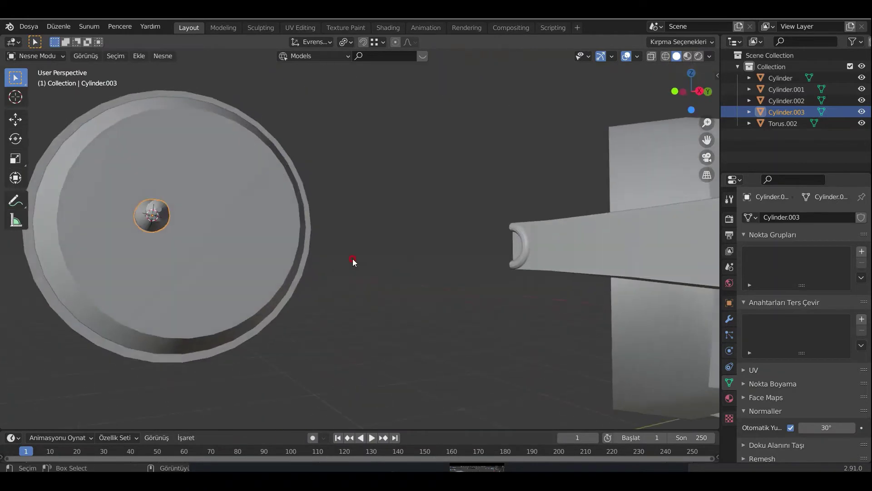
{"action": "key", "text": "KP_3"}
{"action": "scroll", "coordinate": [286, 286], "scroll_direction": "up", "scroll_amount": 3}
{"action": "key", "text": "g"}
{"action": "key", "text": "y"}
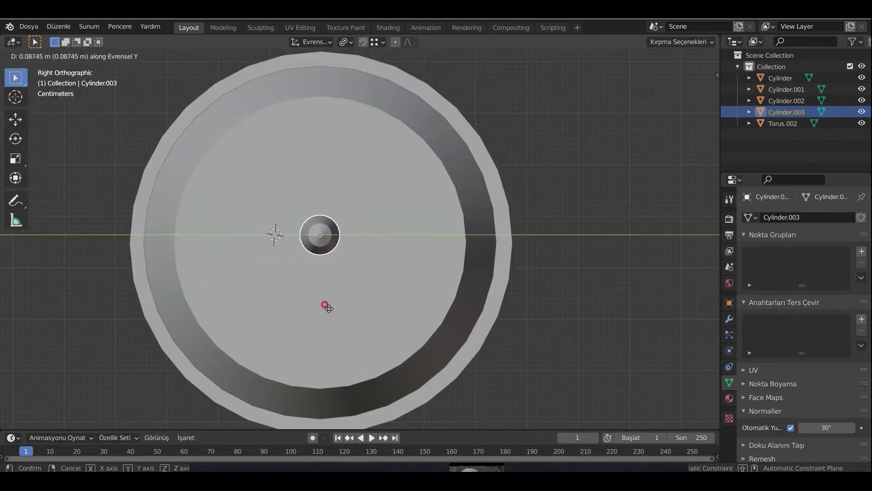
{"action": "left_click", "coordinate": [327, 308]}
{"action": "mouse_move", "coordinate": [331, 275]}
{"action": "middle_mouse_down"}
{"action": "mouse_move", "coordinate": [366, 253]}
{"action": "mouse_move", "coordinate": [404, 301]}
{"action": "mouse_move", "coordinate": [401, 244]}
{"action": "mouse_move", "coordinate": [304, 274]}
{"action": "middle_mouse_up"}
{"action": "key", "text": "shift+a"}
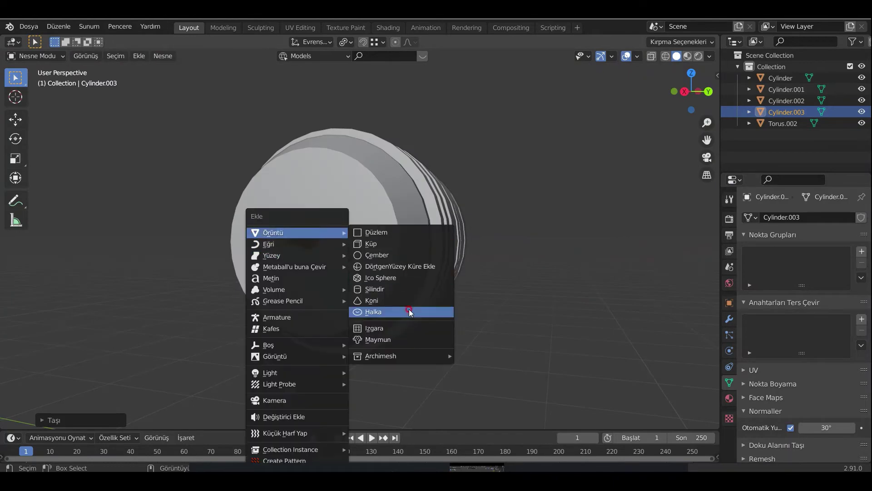
Step: Add a small cylinder, shrink it, and rotate it 90° about Y to match the shaft
{"action": "left_click", "coordinate": [399, 288]}
{"action": "key", "text": "s"}
{"action": "left_click", "coordinate": [371, 263]}
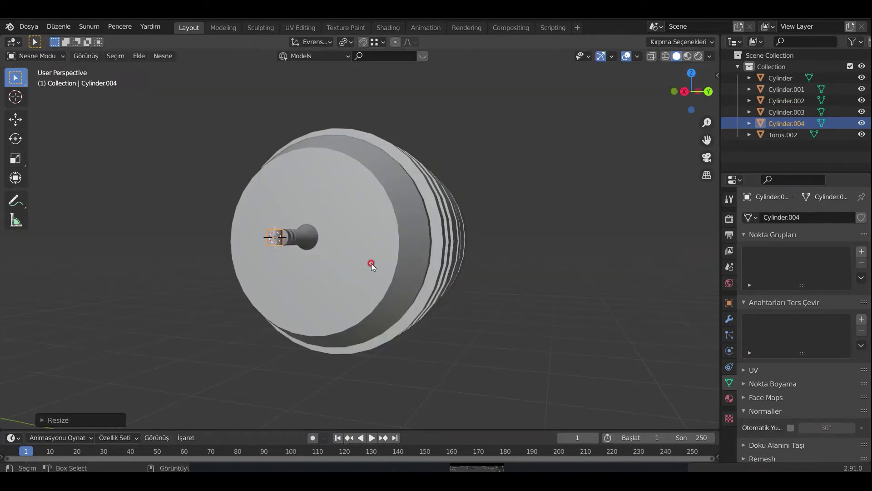
{"action": "scroll", "coordinate": [372, 263], "scroll_direction": "up", "scroll_amount": 5}
{"action": "mouse_move", "coordinate": [372, 263]}
{"action": "middle_mouse_down"}
{"action": "mouse_move", "coordinate": [588, 295]}
{"action": "mouse_move", "coordinate": [446, 284]}
{"action": "middle_mouse_up"}
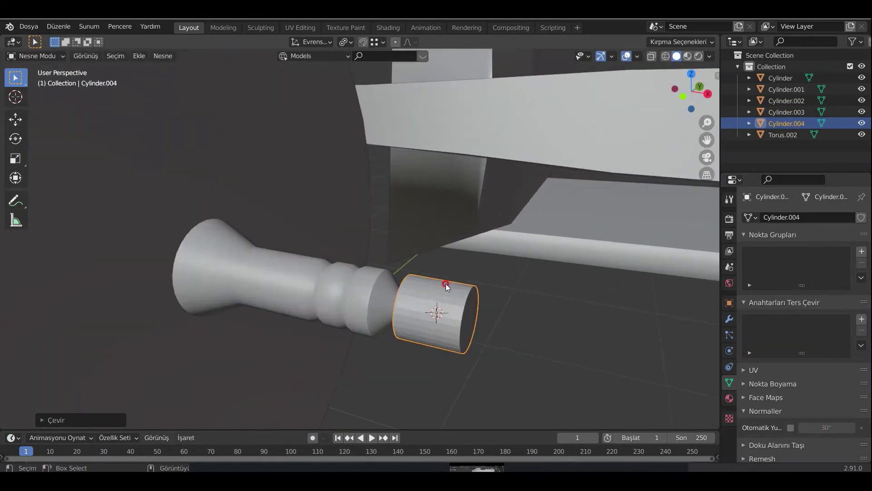
{"action": "key", "text": "r"}
{"action": "key", "text": "y"}
{"action": "key", "text": "9"}
{"action": "key", "text": "0"}
{"action": "key", "text": "Return"}
{"action": "key", "text": "KP_7"}
{"action": "scroll", "coordinate": [462, 192], "scroll_direction": "up", "scroll_amount": 4}
Step: Move the small cylinder along Y to the shaft tip and enter its Edit Mode
{"action": "key", "text": "g"}
{"action": "key", "text": "y"}
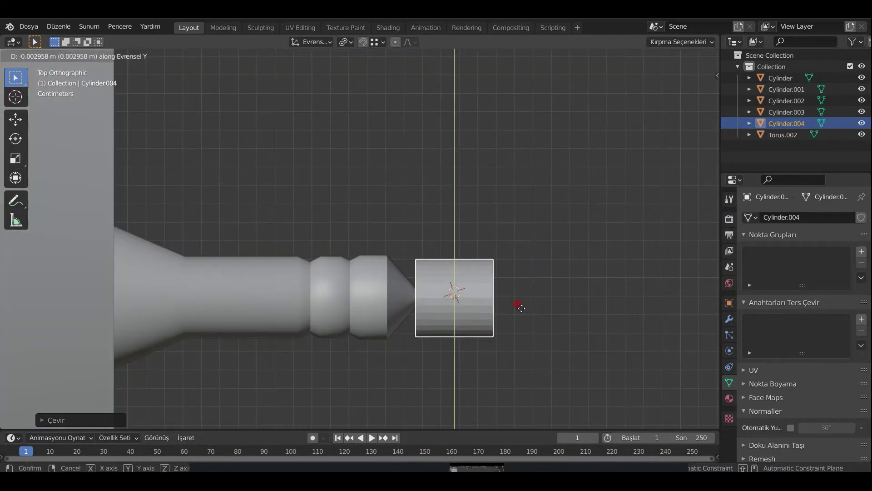
{"action": "key", "text": "KP_1"}
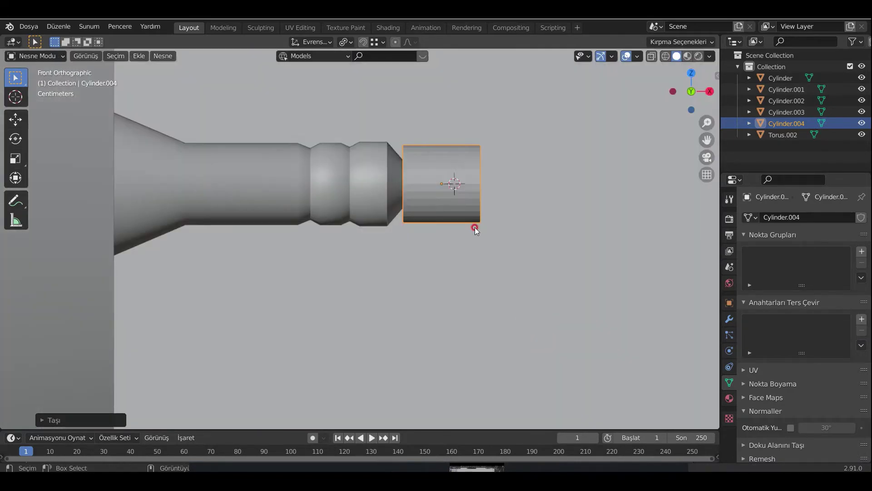
{"action": "key", "text": "g"}
{"action": "key", "text": "z"}
{"action": "right_click", "coordinate": [429, 205]}
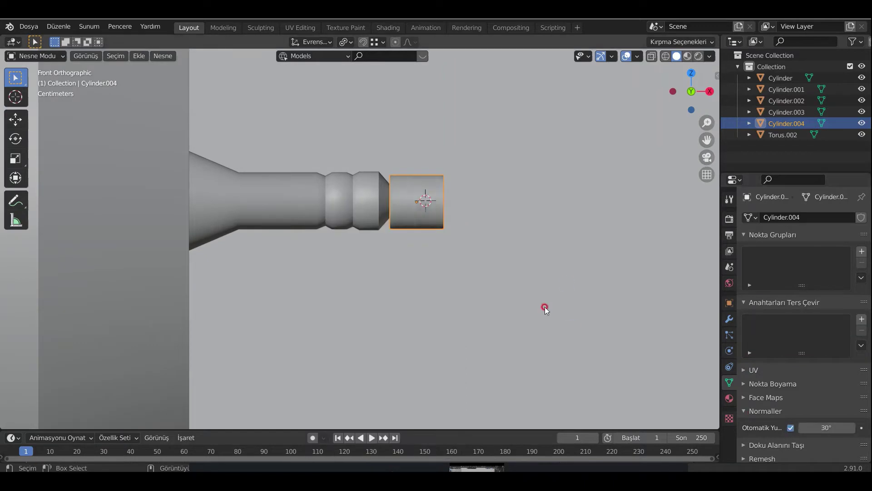
{"action": "key", "text": "Tab"}
{"action": "key", "text": "KP_7"}
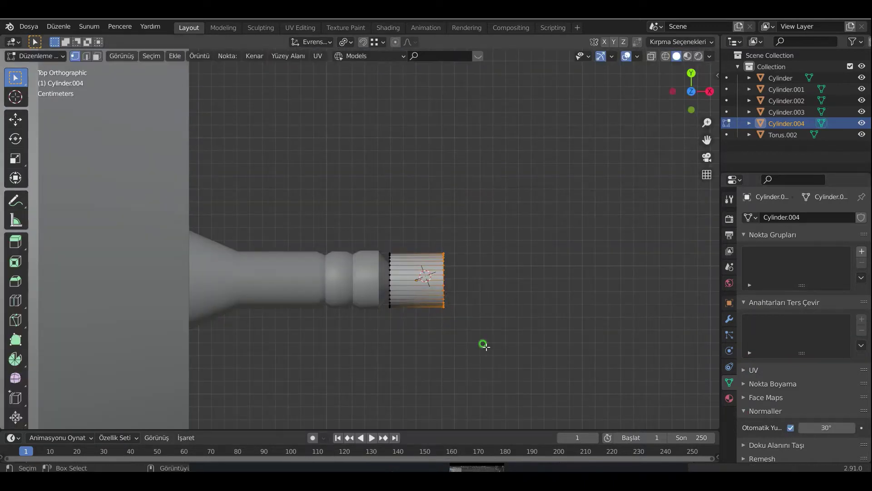
Step: Turn on X-ray and extrude the small cylinder's end into the first bent pipe segments
{"action": "key", "text": "alt+z"}
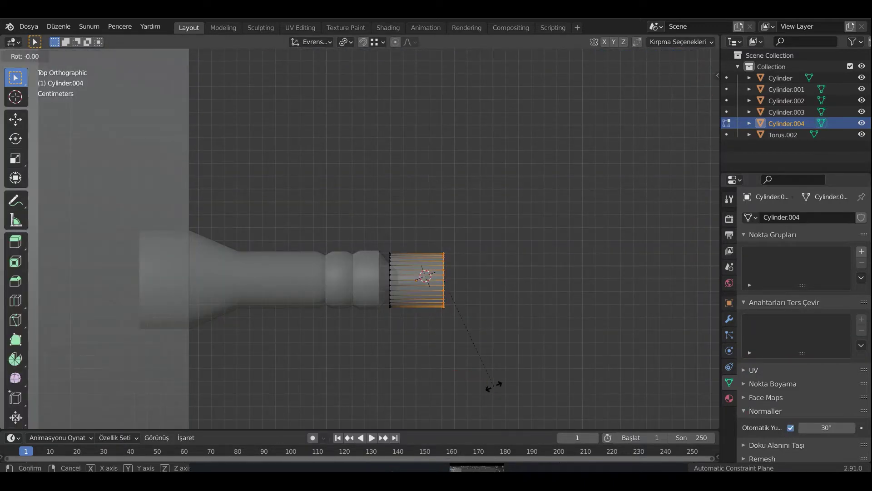
{"action": "right_click", "coordinate": [548, 387]}
{"action": "key", "text": "r"}
{"action": "key", "text": "z"}
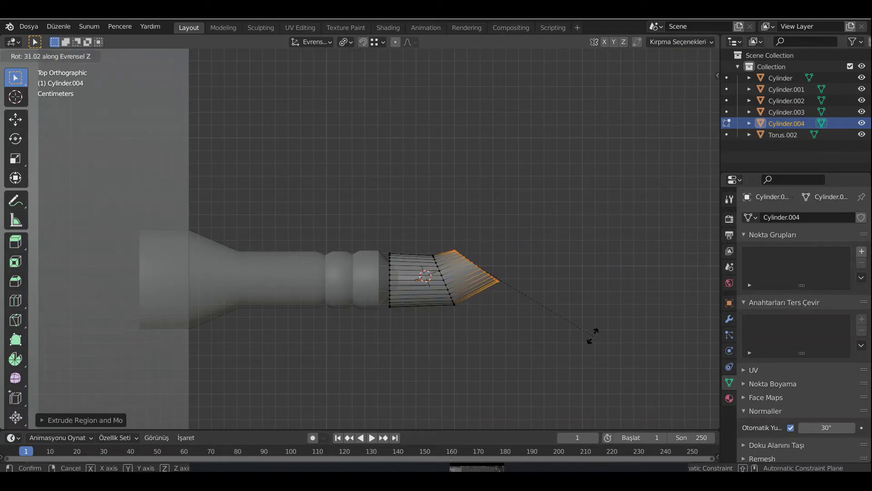
{"action": "left_click", "coordinate": [651, 232]}
{"action": "key", "text": "e"}
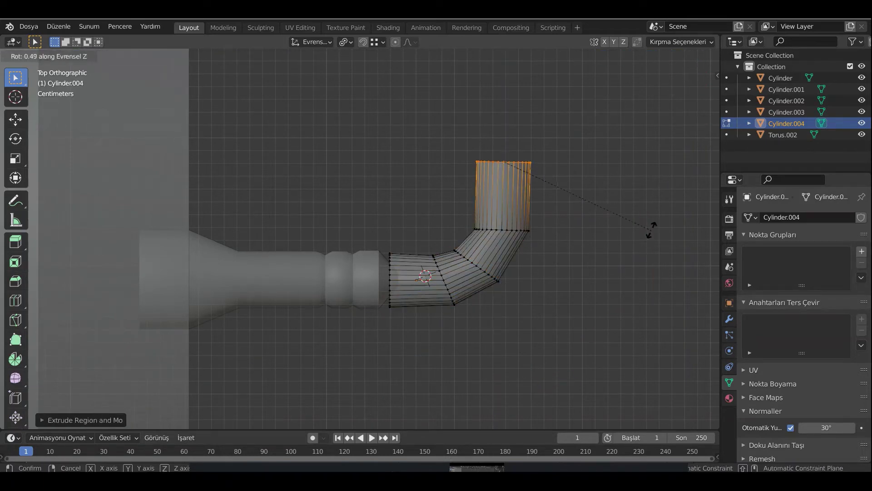
{"action": "left_click", "coordinate": [651, 230]}
{"action": "key", "text": "e"}
{"action": "scroll", "coordinate": [568, 164], "scroll_direction": "down", "scroll_amount": 6}
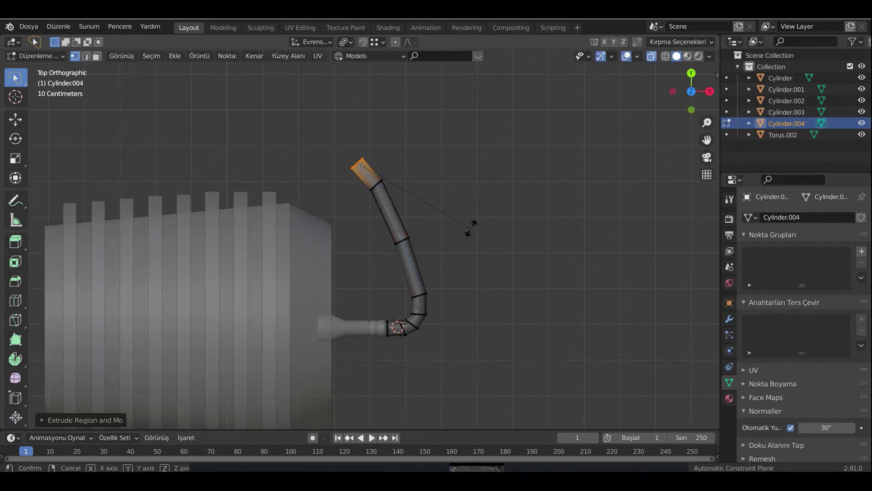
Step: Extrude and rotate more pipe sections so the pipe curves back over the engine
{"action": "key", "text": "r"}
{"action": "key", "text": "z"}
{"action": "key", "text": "z"}
{"action": "left_click", "coordinate": [465, 171]}
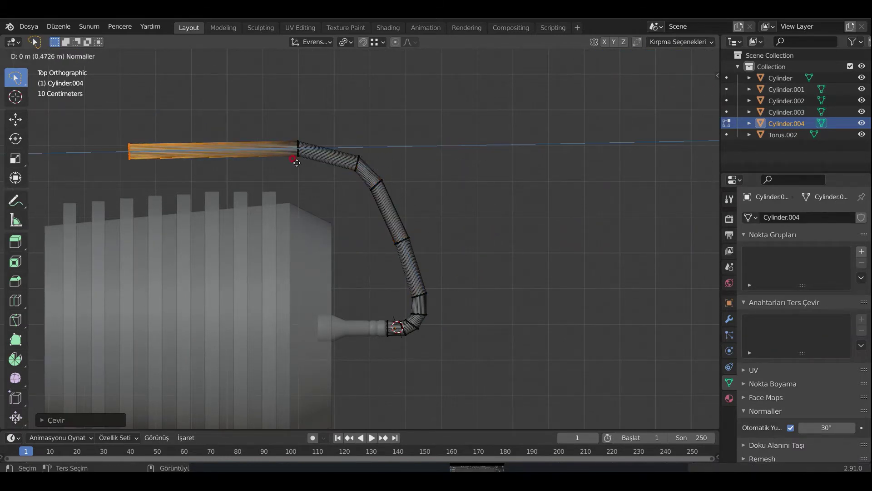
{"action": "left_click", "coordinate": [297, 162]}
{"action": "scroll", "coordinate": [297, 162], "scroll_direction": "down", "scroll_amount": 3}
{"action": "middle_click_drag", "start_coordinate": [297, 163], "coordinate": [388, 272], "text": "shift"}
{"action": "key", "text": "e"}
{"action": "left_click", "coordinate": [387, 272]}
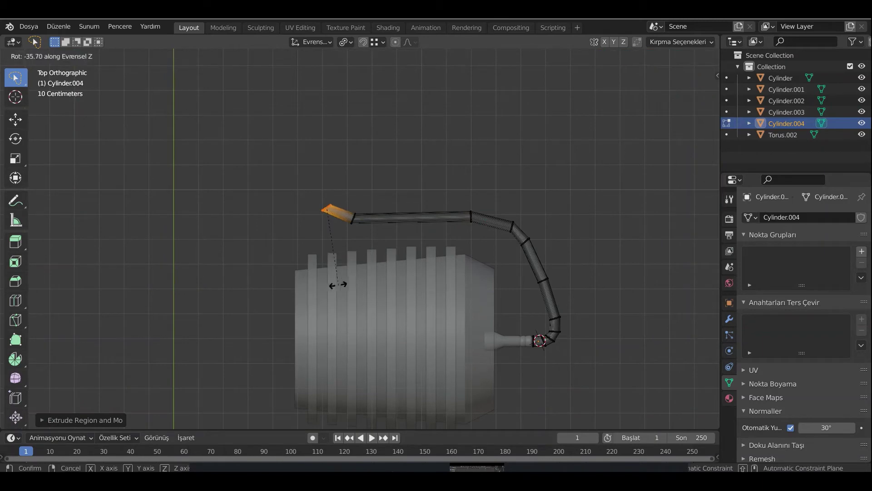
{"action": "key", "text": "Tab"}
{"action": "mouse_move", "coordinate": [318, 285]}
{"action": "middle_mouse_down"}
{"action": "mouse_move", "coordinate": [419, 301]}
{"action": "mouse_move", "coordinate": [306, 293]}
{"action": "mouse_move", "coordinate": [334, 274]}
{"action": "middle_mouse_up"}
{"action": "key", "text": "shift+a"}
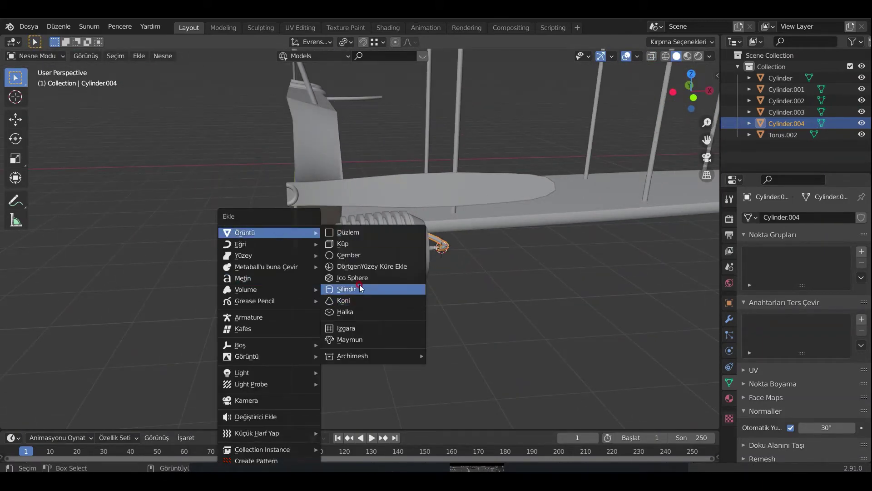
Step: Add a new cylinder, shrink it, shift it along X and stretch it taller along Z
{"action": "left_click", "coordinate": [359, 285]}
{"action": "key", "text": "KP_1"}
{"action": "key", "text": "g"}
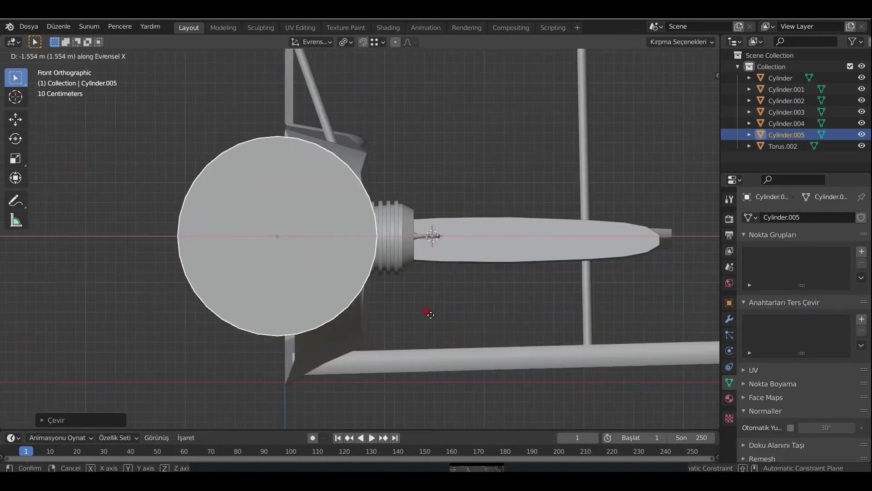
{"action": "left_click", "coordinate": [392, 326]}
{"action": "key", "text": "s"}
{"action": "left_click", "coordinate": [326, 287]}
{"action": "scroll", "coordinate": [153, 238], "scroll_direction": "up", "scroll_amount": 4}
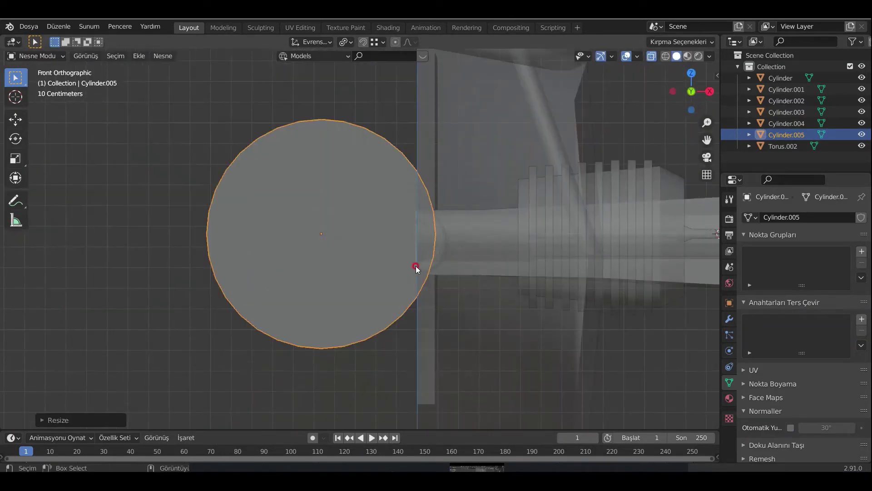
{"action": "key", "text": "g"}
{"action": "key", "text": "x"}
{"action": "left_click", "coordinate": [510, 286]}
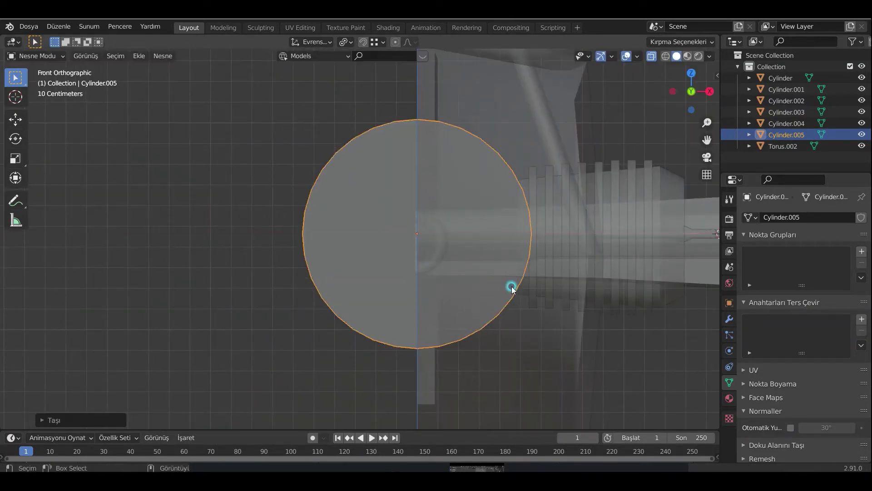
{"action": "key", "text": "z"}
{"action": "left_click", "coordinate": [578, 374]}
Step: Delete half of the circle's vertices and fill the remaining outline into a half-disc
{"action": "key", "text": "Tab"}
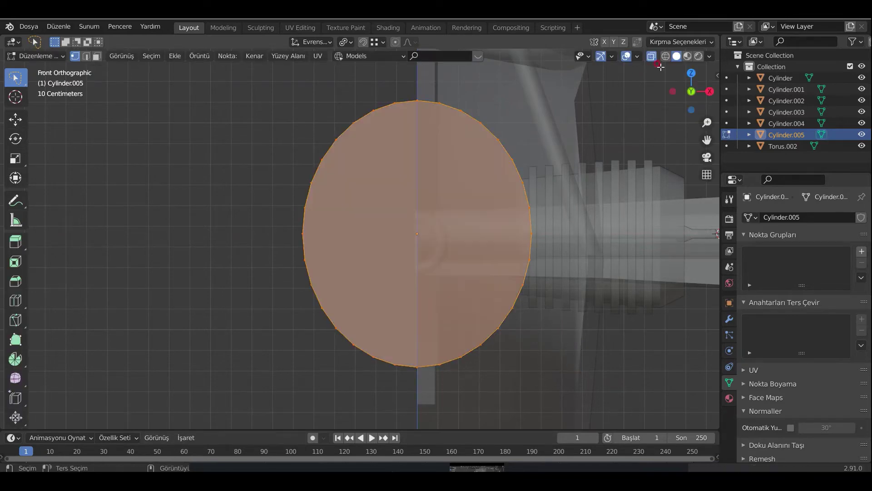
{"action": "left_click", "coordinate": [262, 179]}
{"action": "key", "text": "w"}
{"action": "left_click_drag", "start_coordinate": [230, 78], "coordinate": [402, 382]}
{"action": "key", "text": "x"}
{"action": "left_click", "coordinate": [433, 315]}
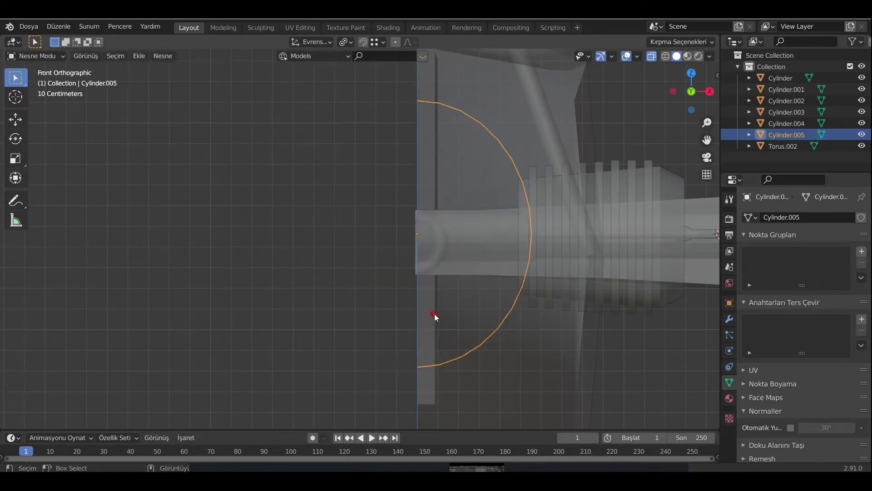
{"action": "middle_click_drag", "start_coordinate": [433, 315], "coordinate": [443, 206]}
{"action": "key", "text": "a"}
{"action": "key", "text": "f"}
{"action": "mouse_move", "coordinate": [411, 237]}
{"action": "middle_mouse_down"}
{"action": "mouse_move", "coordinate": [422, 228]}
{"action": "mouse_move", "coordinate": [530, 331]}
{"action": "mouse_move", "coordinate": [366, 323]}
{"action": "mouse_move", "coordinate": [417, 335]}
{"action": "mouse_move", "coordinate": [424, 301]}
{"action": "mouse_move", "coordinate": [538, 263]}
{"action": "mouse_move", "coordinate": [544, 309]}
{"action": "middle_mouse_up"}
{"action": "right_click", "coordinate": [428, 230]}
{"action": "left_click", "coordinate": [428, 230]}
{"action": "key", "text": "Tab"}
Step: Join the finned cylinder and its hook rod into one object with Ctrl+J
{"action": "left_click", "coordinate": [538, 263]}
{"action": "left_click", "coordinate": [544, 309], "text": "shift"}
{"action": "key", "text": "ctrl+j"}
{"action": "mouse_move", "coordinate": [484, 315]}
{"action": "middle_mouse_down"}
{"action": "mouse_move", "coordinate": [527, 259]}
{"action": "mouse_move", "coordinate": [544, 299]}
{"action": "mouse_move", "coordinate": [583, 323]}
{"action": "mouse_move", "coordinate": [642, 303]}
{"action": "mouse_move", "coordinate": [544, 306]}
{"action": "mouse_move", "coordinate": [472, 276]}
{"action": "mouse_move", "coordinate": [482, 287]}
{"action": "middle_mouse_up"}
Step: Duplicate the finned cylinder, rotate the copy 45° and set it against the crankcase
{"action": "key", "text": "shift+d"}
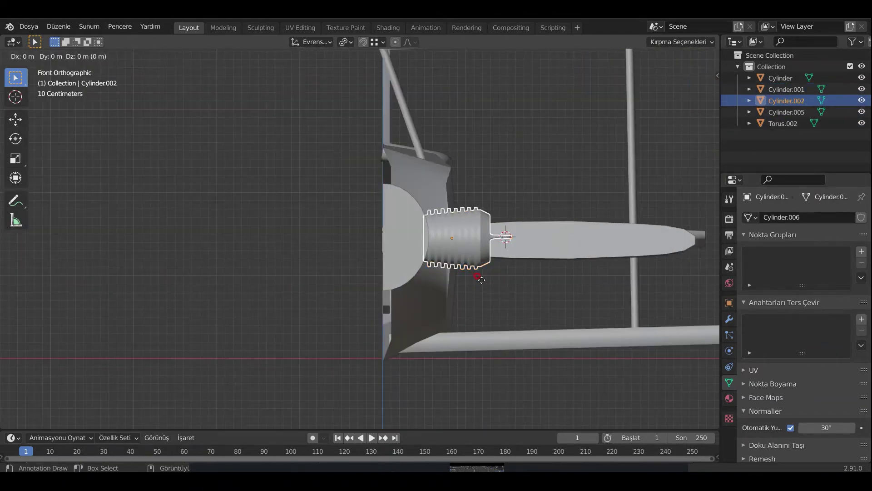
{"action": "left_click", "coordinate": [458, 334]}
{"action": "type", "text": "r"}
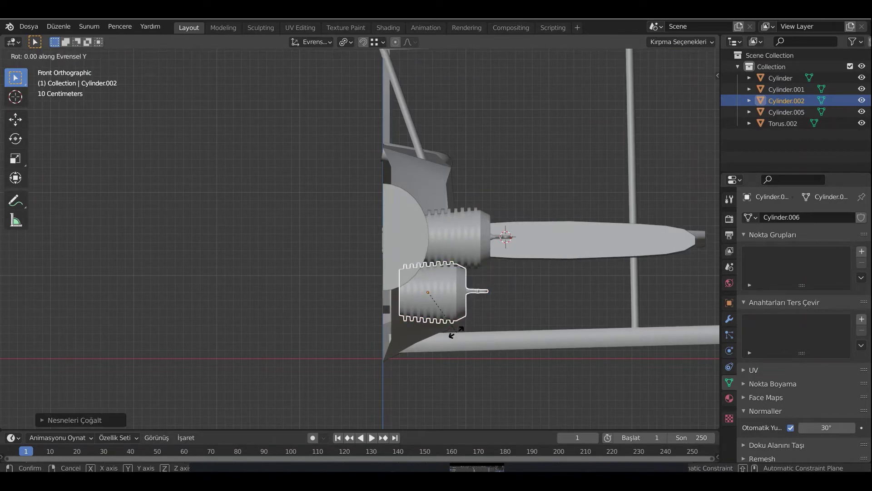
{"action": "type", "text": "45"}
{"action": "key", "text": "Return"}
{"action": "key", "text": "g"}
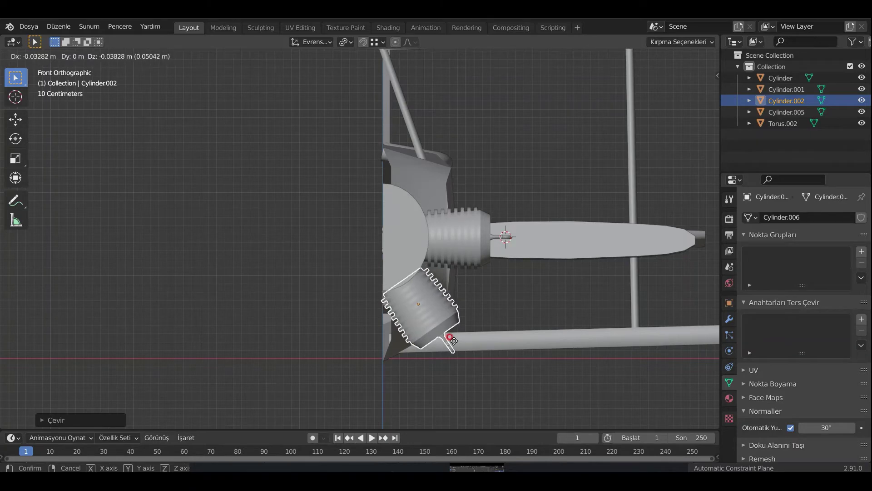
{"action": "left_click", "coordinate": [453, 339]}
Step: Select the round crankcase and start rescaling it
{"action": "scroll", "coordinate": [441, 302], "scroll_direction": "up", "scroll_amount": 3}
{"action": "scroll", "coordinate": [386, 247], "scroll_direction": "up", "scroll_amount": 3}
{"action": "left_click", "coordinate": [387, 247]}
{"action": "key", "text": "s"}
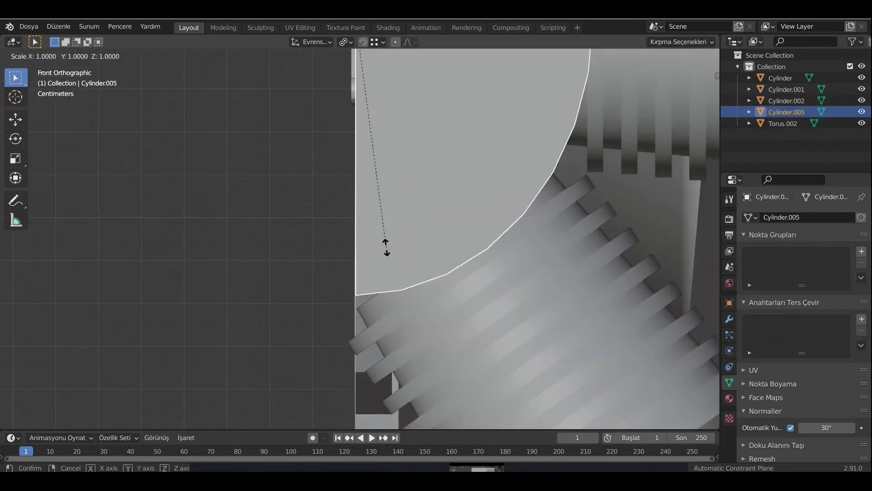
{"action": "scroll", "coordinate": [418, 246], "scroll_direction": "down", "scroll_amount": 5}
Step: Copy the angled cylinder, rotate it to point upward and place it against the crankcase
{"action": "left_click", "coordinate": [441, 336]}
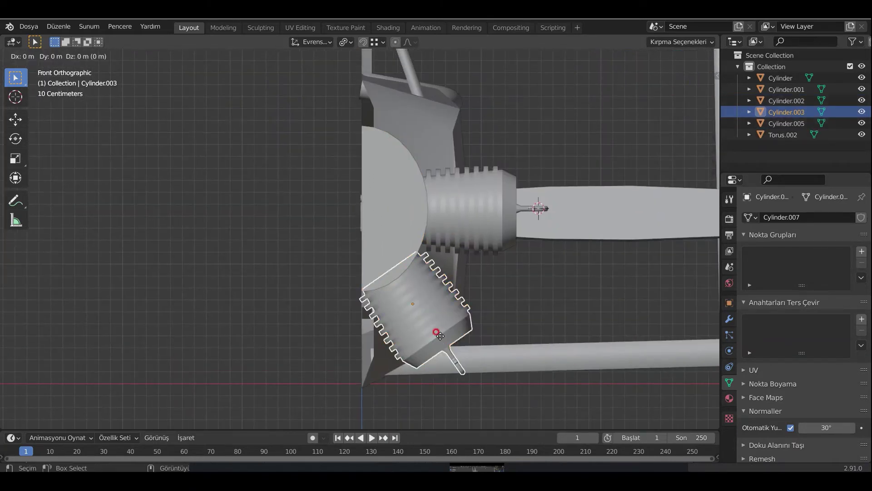
{"action": "key", "text": "r"}
{"action": "key", "text": "y"}
{"action": "key", "text": "1"}
{"action": "key", "text": "8"}
{"action": "key", "text": "0"}
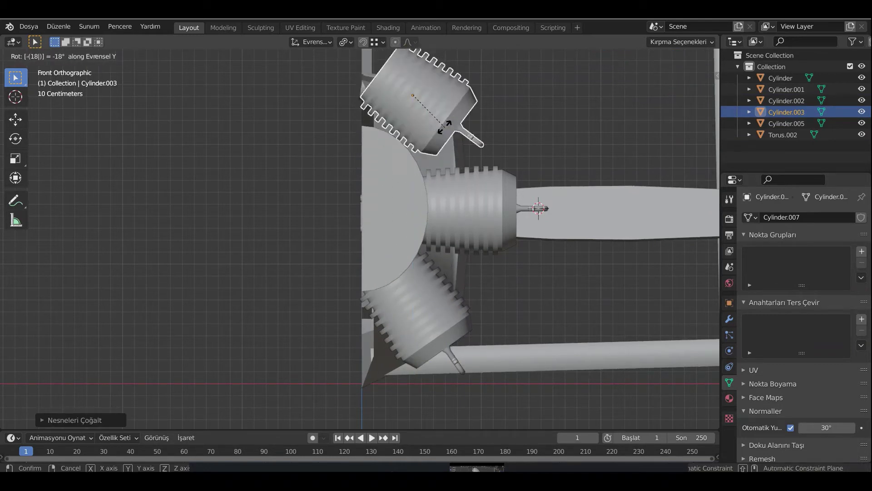
{"action": "key", "text": "BackSpace"}
{"action": "key", "text": "BackSpace"}
{"action": "type", "text": "360"}
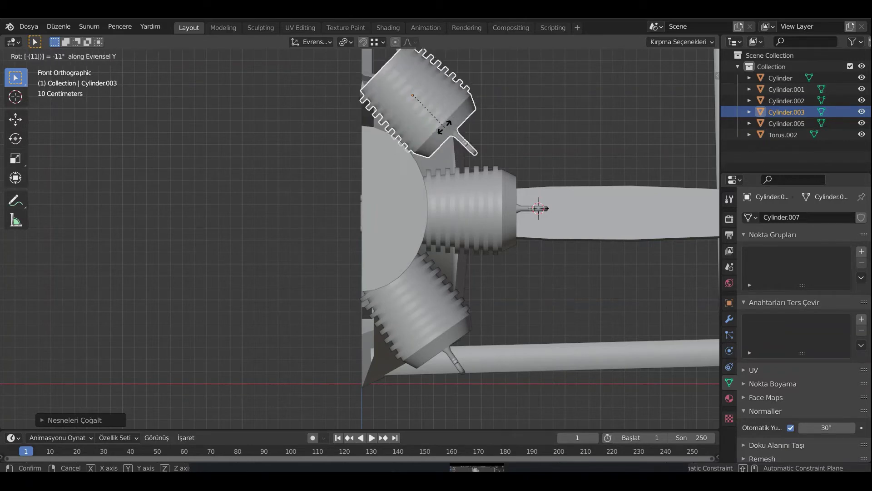
{"action": "left_click", "coordinate": [449, 127]}
{"action": "key", "text": "g"}
{"action": "left_click", "coordinate": [451, 144]}
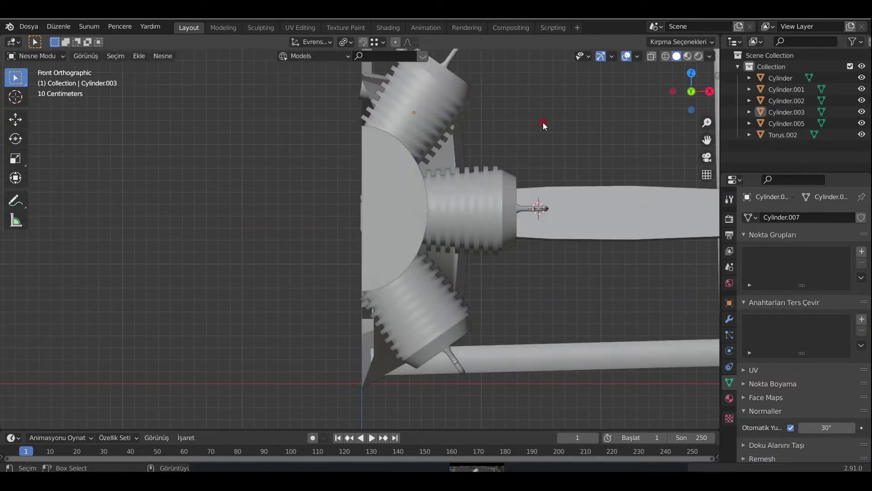
{"action": "mouse_move", "coordinate": [543, 122]}
{"action": "middle_mouse_down"}
{"action": "mouse_move", "coordinate": [443, 140]}
{"action": "mouse_move", "coordinate": [530, 150]}
{"action": "mouse_move", "coordinate": [569, 141]}
{"action": "mouse_move", "coordinate": [380, 186]}
{"action": "middle_mouse_up"}
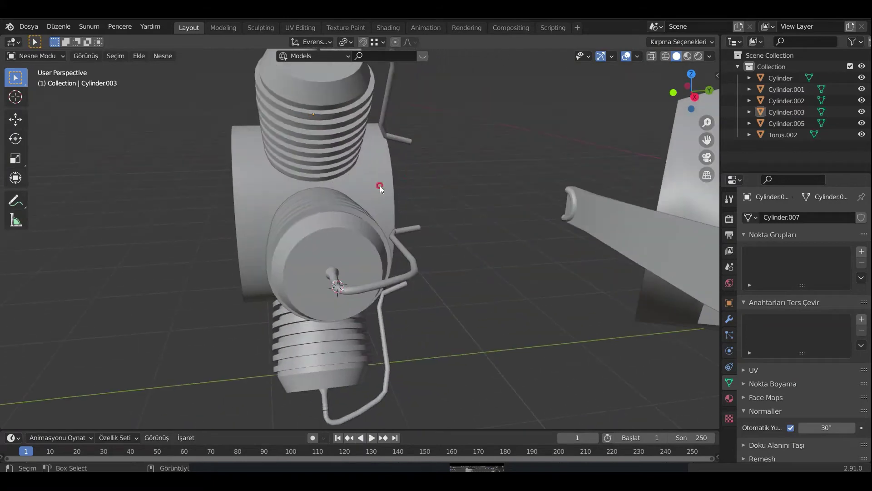
Step: Scale the round crankcase narrower
{"action": "left_click", "coordinate": [380, 186]}
{"action": "key", "text": "s"}
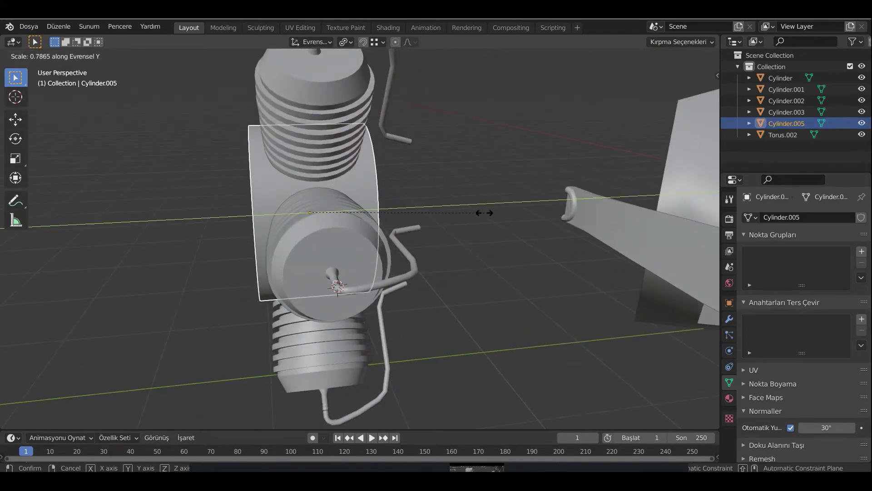
{"action": "left_click", "coordinate": [484, 212]}
{"action": "middle_click_drag", "start_coordinate": [463, 236], "coordinate": [536, 214]}
Step: Add a new cylinder rotated 90° on X and scaled down to 0.25
{"action": "key", "text": "shift+a"}
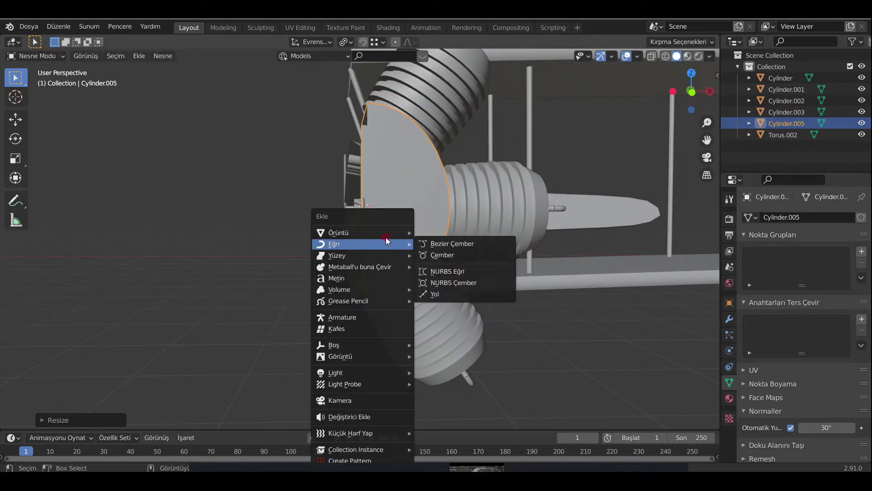
{"action": "left_click", "coordinate": [483, 299]}
{"action": "key", "text": "r"}
{"action": "key", "text": "x"}
{"action": "key", "text": "9"}
{"action": "key", "text": "0"}
{"action": "key", "text": "Return"}
{"action": "key", "text": "s"}
{"action": "left_click", "coordinate": [393, 255]}
{"action": "middle_click_drag", "start_coordinate": [393, 255], "coordinate": [431, 283]}
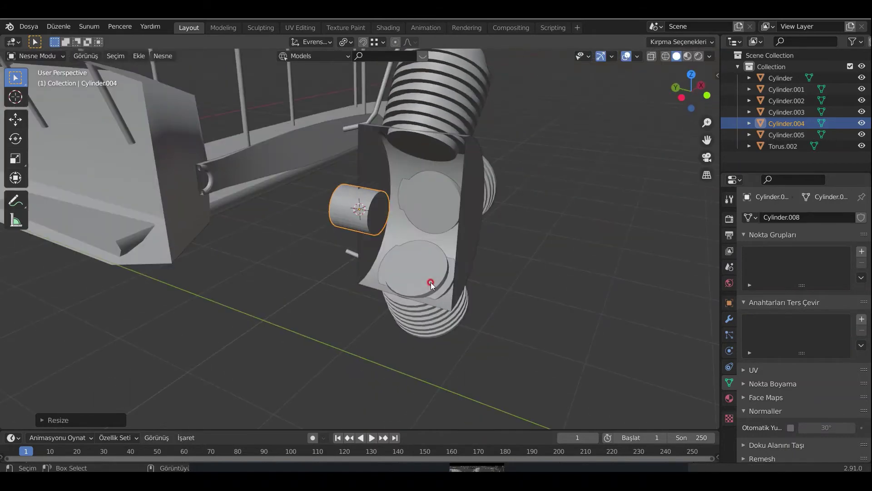
Step: Move the small cylinder to the crankcase front and resize it
{"action": "key", "text": "g"}
{"action": "left_click", "coordinate": [538, 315]}
{"action": "key", "text": "s"}
{"action": "left_click", "coordinate": [499, 281]}
{"action": "scroll", "coordinate": [498, 278], "scroll_direction": "up", "scroll_amount": 3}
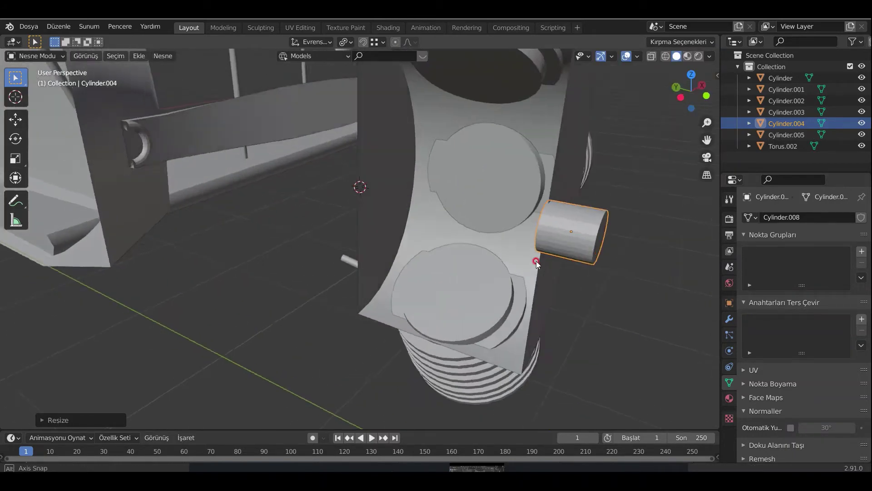
{"action": "mouse_move", "coordinate": [536, 261]}
{"action": "middle_mouse_down"}
{"action": "mouse_move", "coordinate": [233, 327]}
{"action": "mouse_move", "coordinate": [522, 251]}
{"action": "middle_mouse_up"}
Step: Delete half the small cylinder's vertices and shift the remaining half-cylinder along Y
{"action": "key", "text": "Tab"}
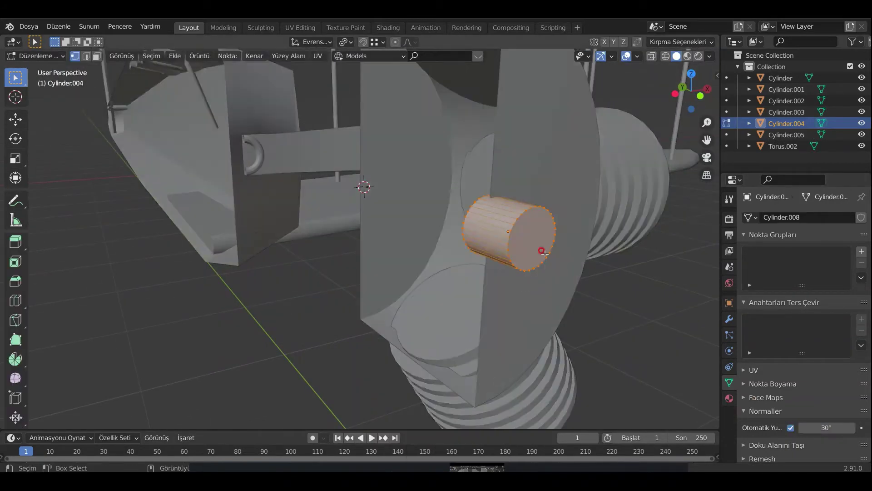
{"action": "key", "text": "KP_1"}
{"action": "key", "text": "KP_Decimal"}
{"action": "left_click", "coordinate": [224, 80]}
{"action": "left_click_drag", "start_coordinate": [224, 81], "coordinate": [376, 288]}
{"action": "key", "text": "x"}
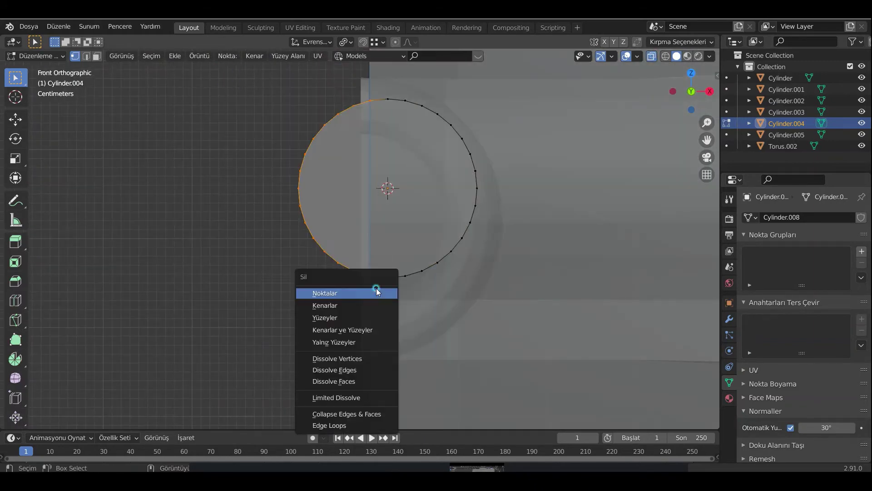
{"action": "left_click", "coordinate": [376, 289]}
{"action": "key", "text": "a"}
{"action": "key", "text": "g"}
{"action": "key", "text": "y"}
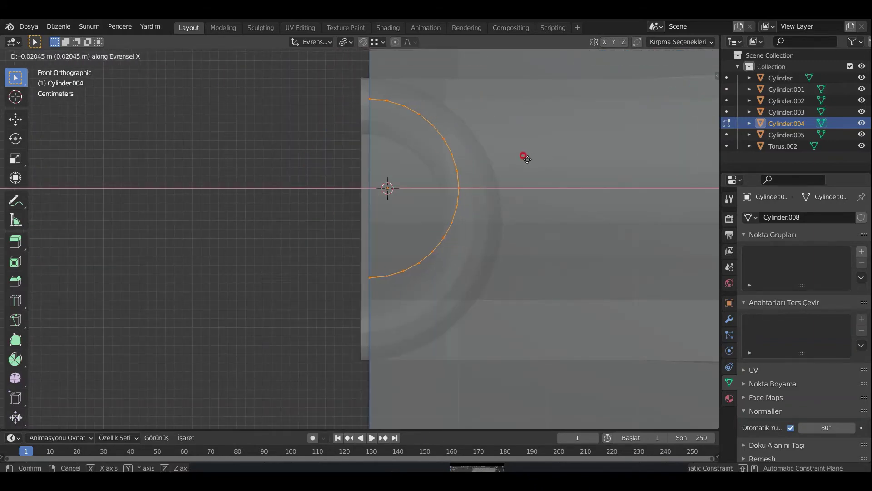
{"action": "left_click", "coordinate": [525, 158]}
{"action": "middle_click_drag", "start_coordinate": [421, 259], "coordinate": [375, 122]}
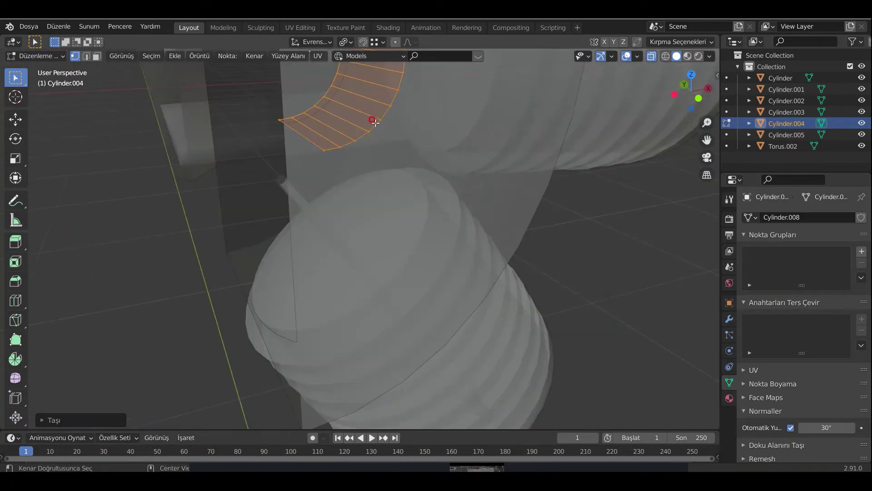
{"action": "key", "text": "Tab"}
Step: Fit the ring onto the half-cylinder nose and box-select all the engine parts
{"action": "mouse_move", "coordinate": [308, 110]}
{"action": "middle_mouse_down"}
{"action": "mouse_move", "coordinate": [603, 296]}
{"action": "mouse_move", "coordinate": [589, 262]}
{"action": "middle_mouse_up"}
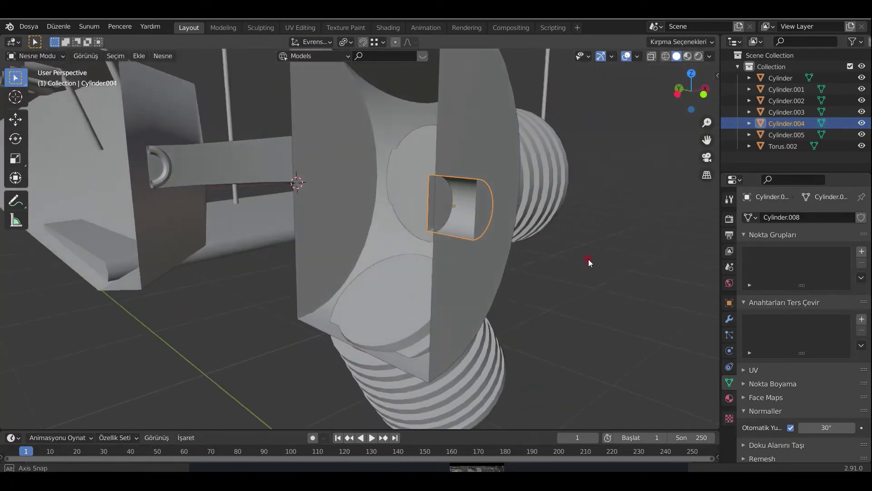
{"action": "mouse_move", "coordinate": [208, 183]}
{"action": "left_mouse_down"}
{"action": "mouse_move", "coordinate": [430, 267]}
{"action": "mouse_move", "coordinate": [504, 306]}
{"action": "left_mouse_up"}
{"action": "mouse_move", "coordinate": [504, 306]}
{"action": "middle_mouse_down"}
{"action": "mouse_move", "coordinate": [497, 292]}
{"action": "mouse_move", "coordinate": [394, 234]}
{"action": "middle_mouse_up"}
{"action": "key", "text": "KP_1"}
{"action": "scroll", "coordinate": [385, 288], "scroll_direction": "up", "scroll_amount": 4}
{"action": "key", "text": "g"}
{"action": "key", "text": "z"}
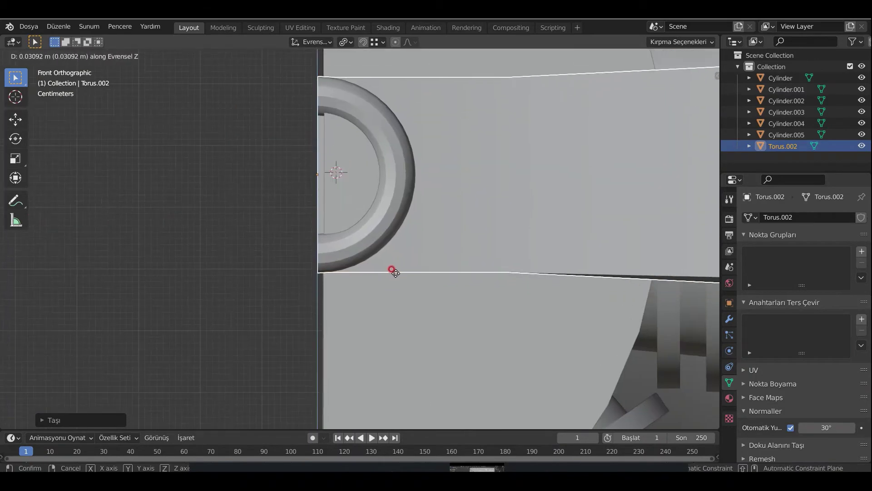
{"action": "mouse_move", "coordinate": [390, 271]}
{"action": "middle_mouse_down"}
{"action": "mouse_move", "coordinate": [560, 318]}
{"action": "mouse_move", "coordinate": [522, 331]}
{"action": "mouse_move", "coordinate": [590, 275]}
{"action": "mouse_move", "coordinate": [557, 278]}
{"action": "mouse_move", "coordinate": [486, 219]}
{"action": "mouse_move", "coordinate": [433, 267]}
{"action": "middle_mouse_up"}
{"action": "key", "text": "y"}
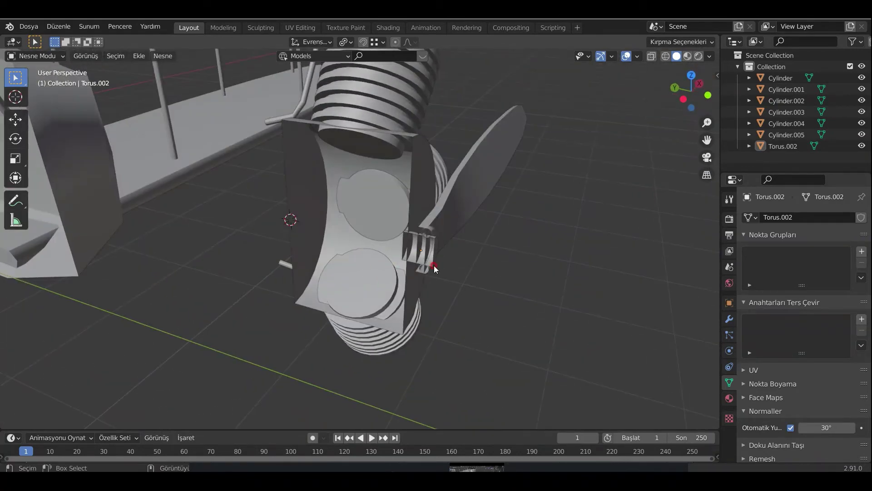
{"action": "scroll", "coordinate": [433, 267], "scroll_direction": "down", "scroll_amount": 6}
{"action": "left_click_drag", "start_coordinate": [418, 91], "coordinate": [276, 335]}
Step: Move the engine into place at the fuselage front and inspect the fuselage mesh in X-ray
{"action": "key", "text": "g"}
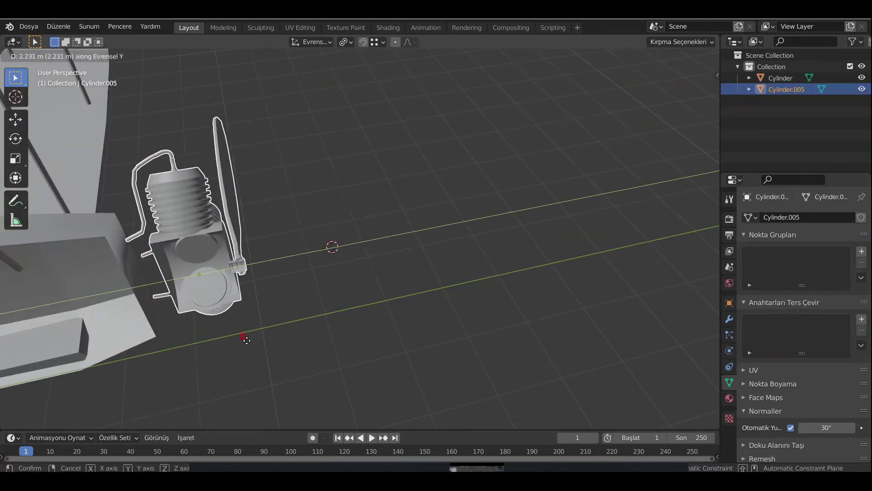
{"action": "left_click", "coordinate": [210, 341]}
{"action": "key", "text": "KP_Decimal"}
{"action": "mouse_move", "coordinate": [277, 246]}
{"action": "middle_mouse_down"}
{"action": "mouse_move", "coordinate": [470, 286]}
{"action": "mouse_move", "coordinate": [315, 218]}
{"action": "mouse_move", "coordinate": [347, 223]}
{"action": "mouse_move", "coordinate": [462, 205]}
{"action": "mouse_move", "coordinate": [522, 273]}
{"action": "mouse_move", "coordinate": [469, 298]}
{"action": "mouse_move", "coordinate": [288, 250]}
{"action": "middle_mouse_up"}
{"action": "left_click", "coordinate": [288, 251]}
{"action": "key", "text": "Tab"}
{"action": "key", "text": "alt+z"}
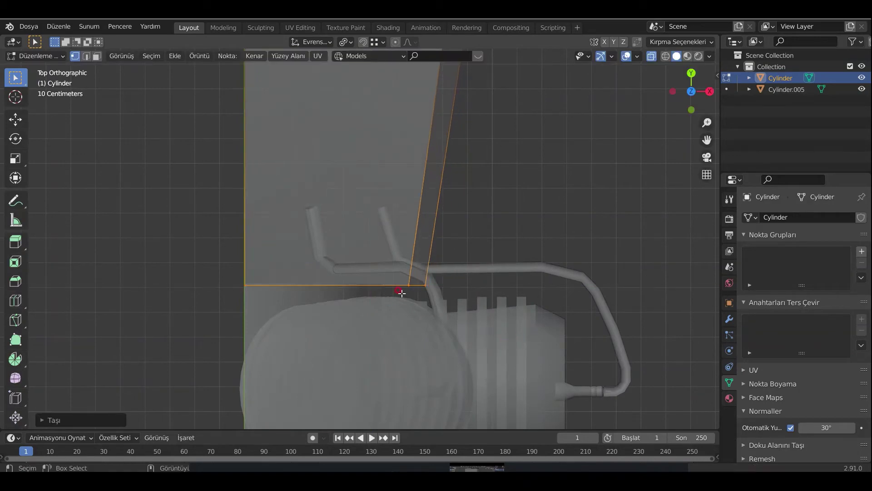
{"action": "scroll", "coordinate": [402, 293], "scroll_direction": "up", "scroll_amount": 5}
{"action": "mouse_move", "coordinate": [326, 195]}
{"action": "middle_mouse_down"}
{"action": "mouse_move", "coordinate": [407, 150]}
{"action": "mouse_move", "coordinate": [452, 210]}
{"action": "mouse_move", "coordinate": [630, 193]}
{"action": "mouse_move", "coordinate": [612, 237]}
{"action": "mouse_move", "coordinate": [503, 306]}
{"action": "mouse_move", "coordinate": [464, 296]}
{"action": "mouse_move", "coordinate": [578, 307]}
{"action": "mouse_move", "coordinate": [464, 263]}
{"action": "middle_mouse_up"}
{"action": "key", "text": "Tab"}
{"action": "key", "text": "alt+z"}
{"action": "scroll", "coordinate": [631, 193], "scroll_direction": "down", "scroll_amount": 5}
Step: Snap the 3D cursor to the world origin
{"action": "right_click", "coordinate": [582, 338]}
{"action": "left_click", "coordinate": [681, 419]}
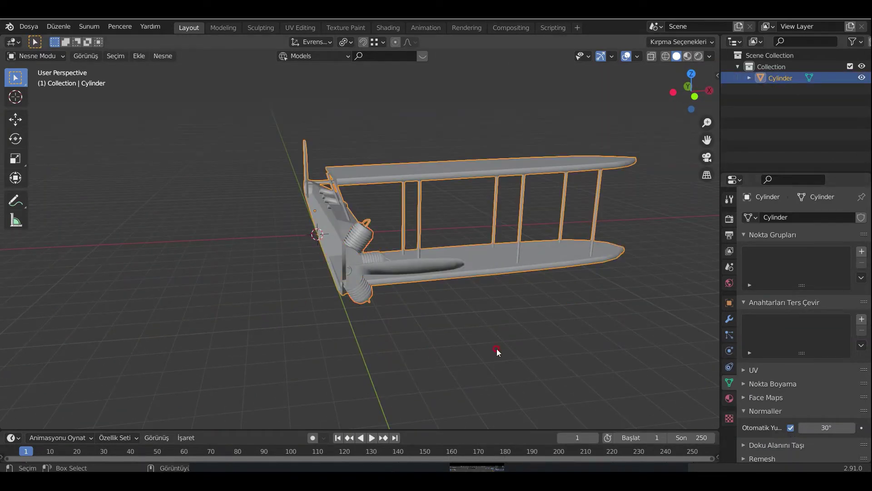
{"action": "mouse_move", "coordinate": [496, 351]}
{"action": "middle_mouse_down"}
{"action": "mouse_move", "coordinate": [427, 289]}
{"action": "mouse_move", "coordinate": [276, 220]}
{"action": "mouse_move", "coordinate": [272, 249]}
{"action": "middle_mouse_up"}
Step: Add a Mirror modifier to the fuselage that mirrors along Y instead of X
{"action": "left_click", "coordinate": [729, 319]}
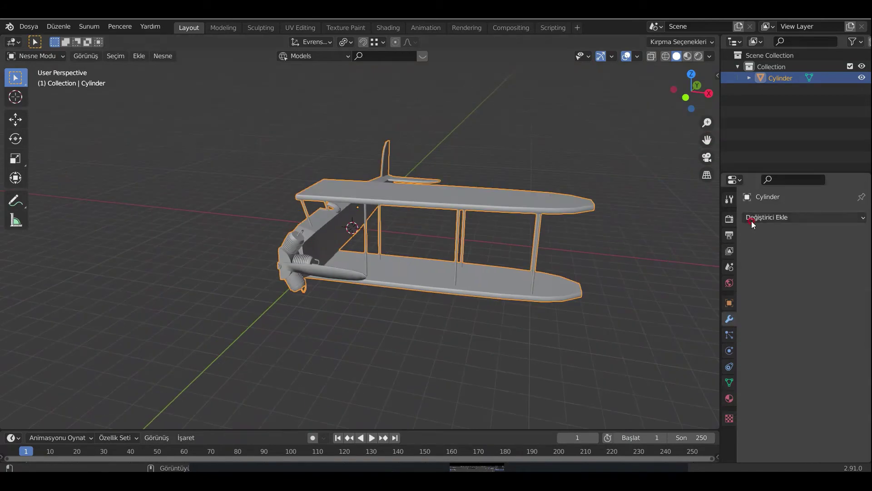
{"action": "left_click", "coordinate": [752, 218]}
{"action": "left_click", "coordinate": [645, 309]}
{"action": "left_click", "coordinate": [798, 253]}
{"action": "left_click", "coordinate": [820, 253]}
{"action": "mouse_move", "coordinate": [432, 318]}
{"action": "middle_mouse_down"}
{"action": "mouse_move", "coordinate": [380, 318]}
{"action": "mouse_move", "coordinate": [384, 277]}
{"action": "mouse_move", "coordinate": [503, 314]}
{"action": "middle_mouse_up"}
{"action": "scroll", "coordinate": [349, 323], "scroll_direction": "up", "scroll_amount": 5}
{"action": "scroll", "coordinate": [507, 269], "scroll_direction": "up", "scroll_amount": 4}
Step: Inspect the wing rings from above, then undo the Mirror modifier
{"action": "mouse_move", "coordinate": [508, 269]}
{"action": "middle_mouse_down"}
{"action": "mouse_move", "coordinate": [413, 265]}
{"action": "mouse_move", "coordinate": [372, 284]}
{"action": "mouse_move", "coordinate": [399, 290]}
{"action": "mouse_move", "coordinate": [316, 328]}
{"action": "mouse_move", "coordinate": [350, 336]}
{"action": "mouse_move", "coordinate": [340, 284]}
{"action": "mouse_move", "coordinate": [413, 296]}
{"action": "mouse_move", "coordinate": [467, 338]}
{"action": "mouse_move", "coordinate": [574, 318]}
{"action": "middle_mouse_up"}
{"action": "scroll", "coordinate": [413, 265], "scroll_direction": "down", "scroll_amount": 3}
{"action": "scroll", "coordinate": [372, 285], "scroll_direction": "down", "scroll_amount": 3}
{"action": "scroll", "coordinate": [340, 285], "scroll_direction": "down", "scroll_amount": 3}
{"action": "key", "text": "ctrl+z"}
{"action": "scroll", "coordinate": [413, 295], "scroll_direction": "up", "scroll_amount": 4}
Step: In top view, select the ring's end edge loop and scale it along Y
{"action": "key", "text": "Tab"}
{"action": "key", "text": "KP_7"}
{"action": "scroll", "coordinate": [337, 267], "scroll_direction": "up", "scroll_amount": 3}
{"action": "scroll", "coordinate": [366, 144], "scroll_direction": "up", "scroll_amount": 2}
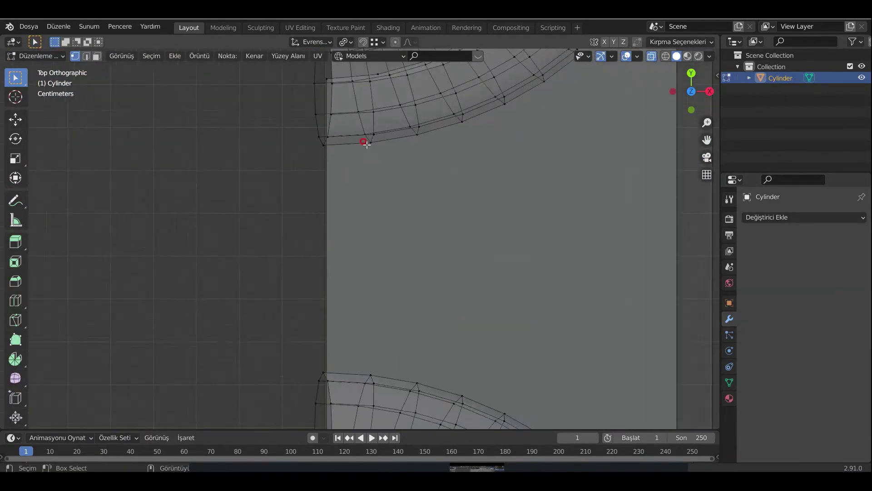
{"action": "left_click", "coordinate": [364, 197], "text": "alt"}
{"action": "mouse_move", "coordinate": [367, 144]}
{"action": "middle_mouse_down", "text": "shift"}
{"action": "mouse_move", "coordinate": [365, 197]}
{"action": "mouse_move", "coordinate": [304, 335]}
{"action": "middle_mouse_up", "text": "shift"}
{"action": "key", "text": "Return"}
Step: Refine the end loop's scale and return to Object Mode
{"action": "scroll", "coordinate": [307, 253], "scroll_direction": "up", "scroll_amount": 2}
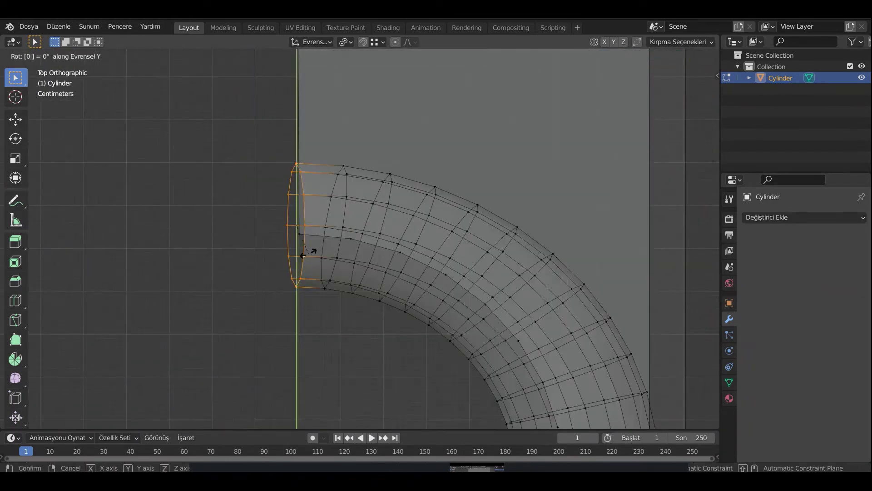
{"action": "scroll", "coordinate": [272, 209], "scroll_direction": "down", "scroll_amount": 3}
{"action": "scroll", "coordinate": [361, 188], "scroll_direction": "up", "scroll_amount": 3}
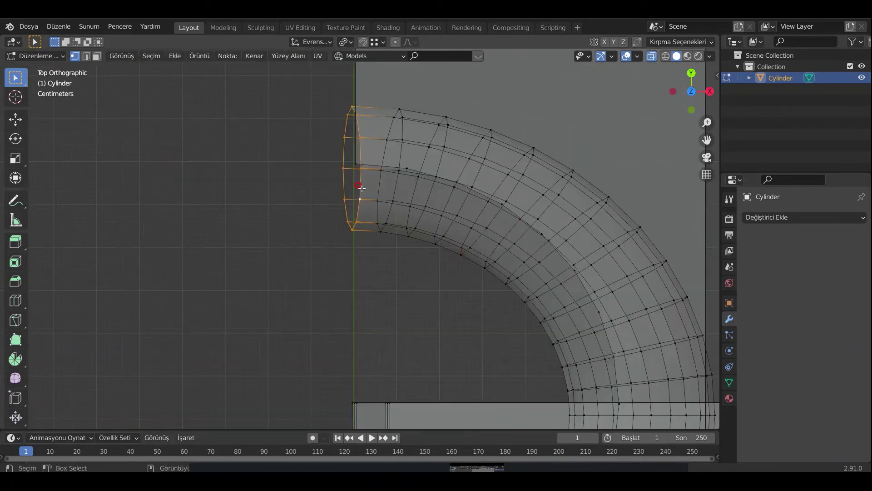
{"action": "key", "text": "Return"}
{"action": "scroll", "coordinate": [361, 188], "scroll_direction": "up", "scroll_amount": 2}
{"action": "scroll", "coordinate": [378, 295], "scroll_direction": "down", "scroll_amount": 2}
{"action": "key", "text": "s"}
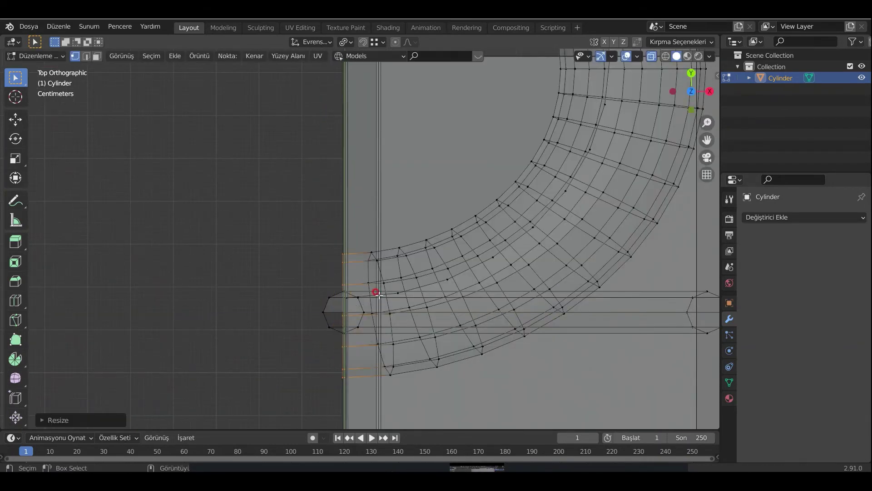
{"action": "scroll", "coordinate": [379, 295], "scroll_direction": "down", "scroll_amount": 5}
{"action": "key", "text": "Tab"}
Step: Raise the whole plane along Z, abandon an X rotation, and view it from the right side
{"action": "mouse_move", "coordinate": [436, 243]}
{"action": "middle_mouse_down"}
{"action": "mouse_move", "coordinate": [584, 243]}
{"action": "mouse_move", "coordinate": [579, 370]}
{"action": "mouse_move", "coordinate": [510, 356]}
{"action": "middle_mouse_up"}
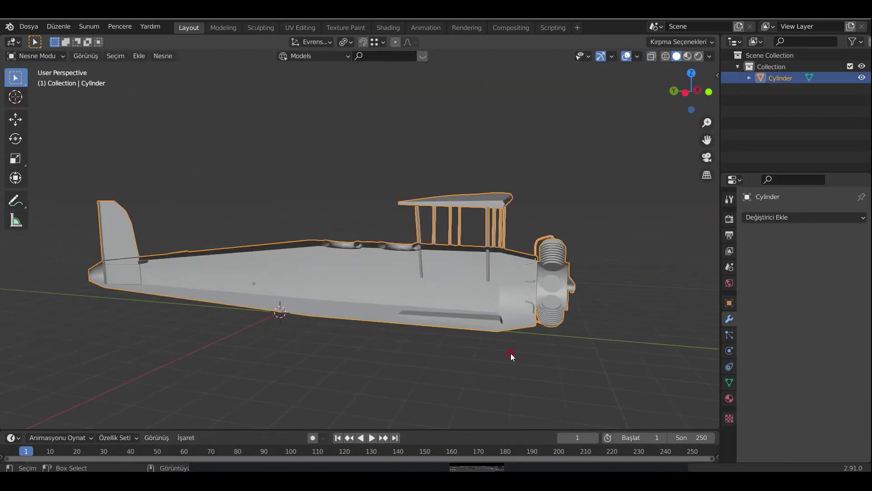
{"action": "key", "text": "g"}
{"action": "key", "text": "z"}
{"action": "left_click", "coordinate": [442, 341]}
{"action": "key", "text": "r"}
{"action": "key", "text": "x"}
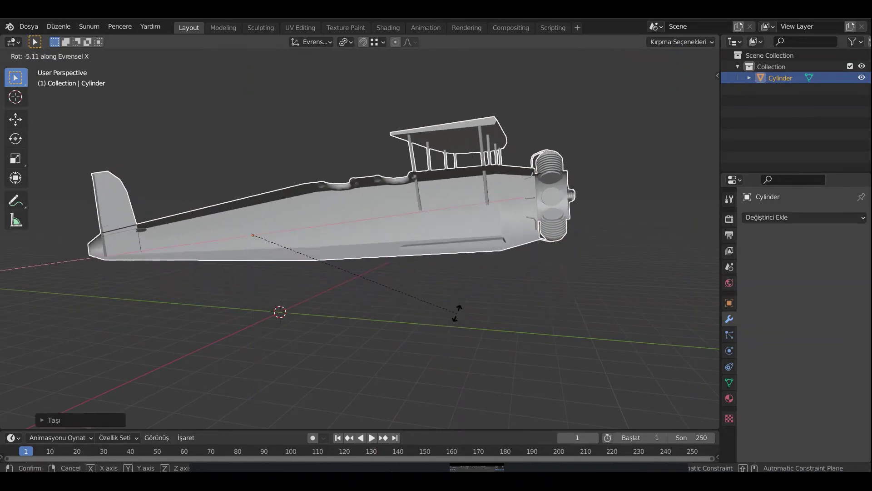
{"action": "key", "text": "Escape"}
{"action": "key", "text": "KP_3"}
{"action": "scroll", "coordinate": [459, 277], "scroll_direction": "up", "scroll_amount": 4}
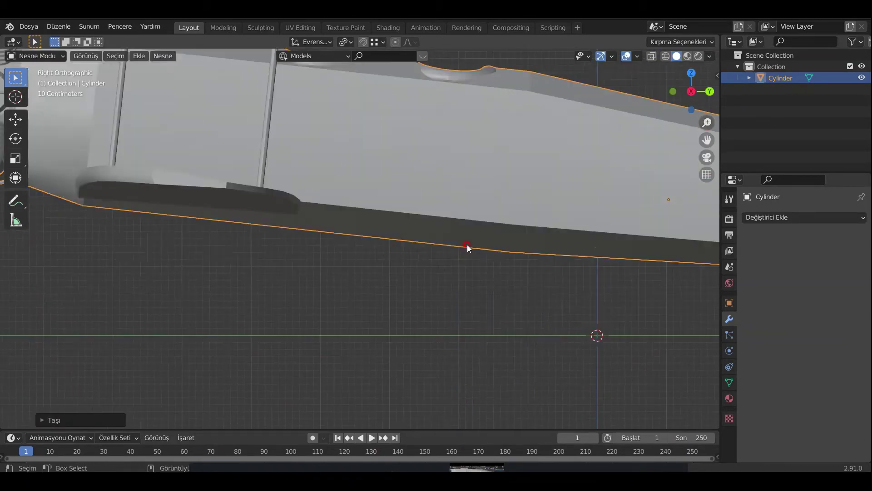
{"action": "scroll", "coordinate": [333, 261], "scroll_direction": "down", "scroll_amount": 2}
Step: Deselect the fuselage and add a Torus beside it for the landing wheel
{"action": "key", "text": "z"}
{"action": "key", "text": "Escape"}
{"action": "key", "text": "Tab"}
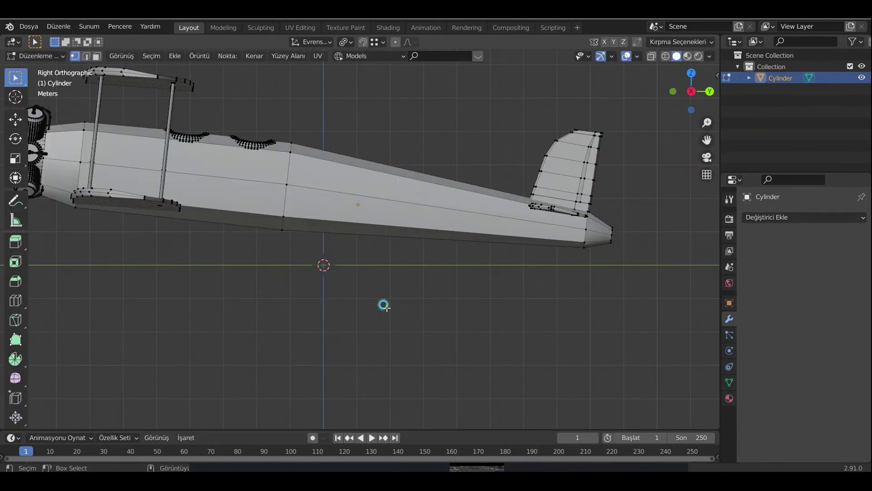
{"action": "key", "text": "Tab"}
{"action": "left_click", "coordinate": [271, 281]}
{"action": "mouse_move", "coordinate": [383, 304]}
{"action": "middle_mouse_down"}
{"action": "mouse_move", "coordinate": [271, 281]}
{"action": "mouse_move", "coordinate": [234, 260]}
{"action": "mouse_move", "coordinate": [429, 281]}
{"action": "mouse_move", "coordinate": [339, 193]}
{"action": "mouse_move", "coordinate": [386, 284]}
{"action": "middle_mouse_up"}
{"action": "key", "text": "shift+a"}
{"action": "left_click", "coordinate": [436, 309]}
Step: Stand the torus upright with a 90° X rotation, shrink it and move it vertically
{"action": "key", "text": "r"}
{"action": "key", "text": "x"}
{"action": "key", "text": "9"}
{"action": "key", "text": "0"}
{"action": "key", "text": "Return"}
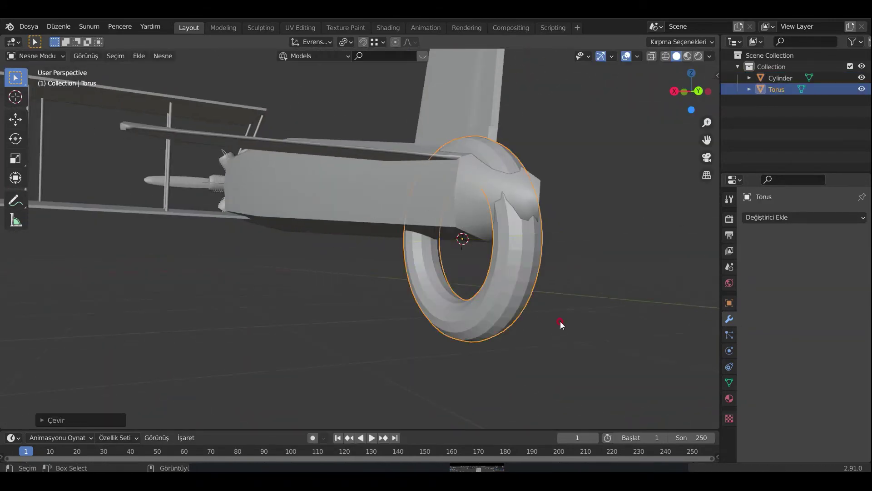
{"action": "key", "text": "s"}
{"action": "middle_click_drag", "start_coordinate": [494, 290], "coordinate": [665, 336], "text": "alt"}
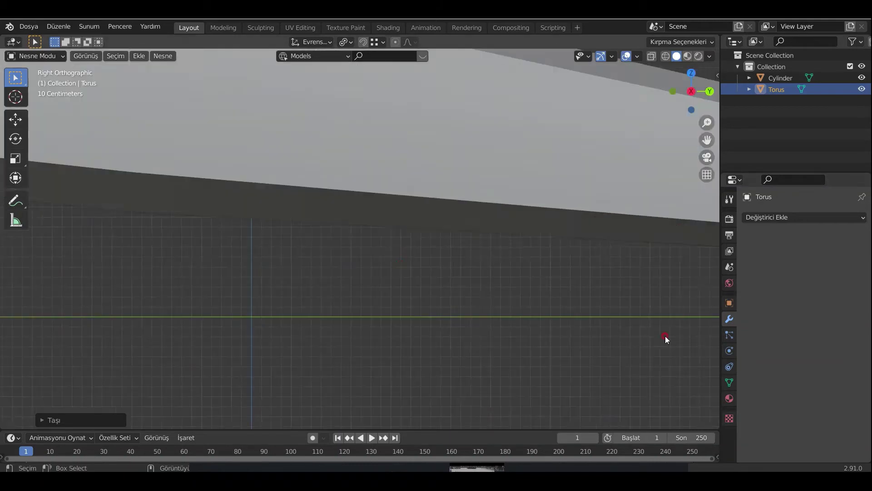
{"action": "scroll", "coordinate": [415, 279], "scroll_direction": "up", "scroll_amount": 5}
{"action": "key", "text": "g"}
{"action": "key", "text": "y"}
{"action": "key", "text": "z"}
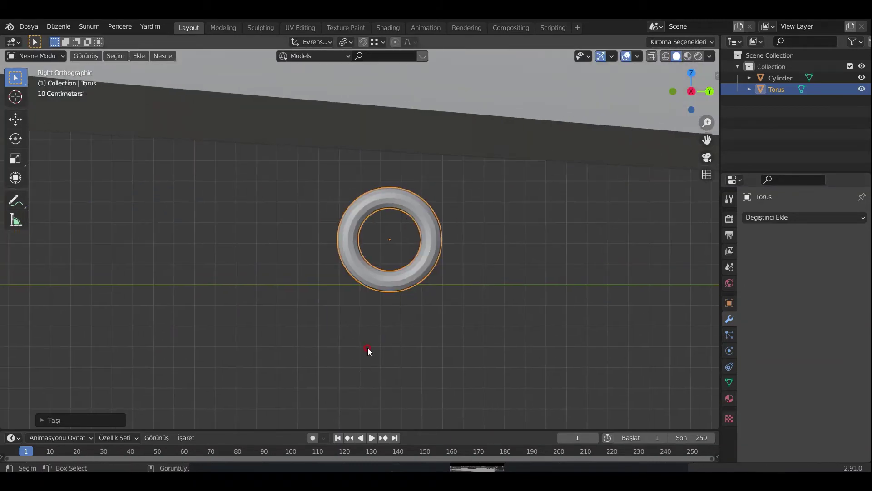
Step: Add a Cone for the wheel hub and rotate it 90° on Y to face sideways
{"action": "key", "text": "shift+a"}
{"action": "key", "text": "Escape"}
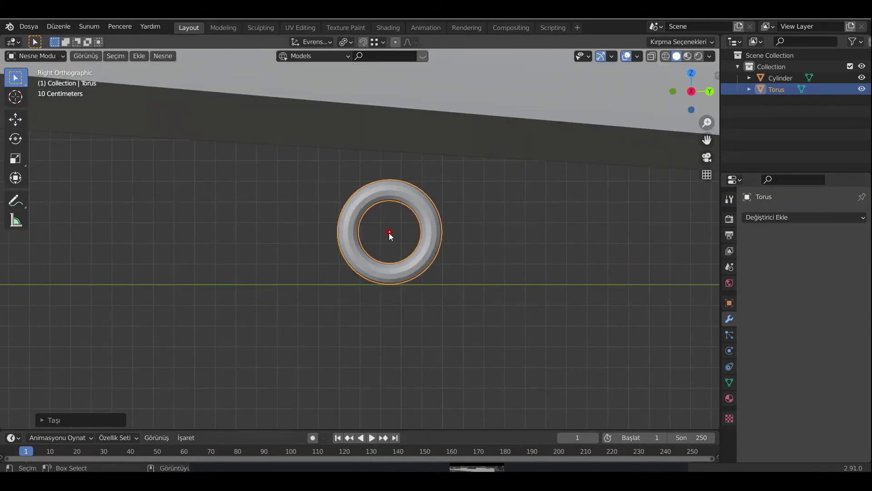
{"action": "key", "text": "shift+a"}
{"action": "left_click", "coordinate": [476, 303]}
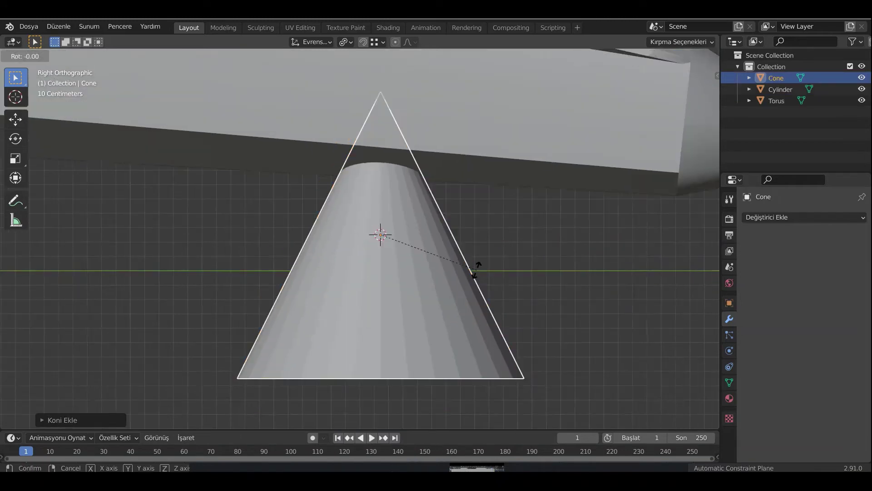
{"action": "key", "text": "r"}
{"action": "key", "text": "y"}
{"action": "key", "text": "9"}
{"action": "key", "text": "0"}
{"action": "key", "text": "Return"}
Step: Scale the cone to fit inside the wheel and place it beside the wheel
{"action": "key", "text": "s"}
{"action": "scroll", "coordinate": [372, 245], "scroll_direction": "up", "scroll_amount": 8}
{"action": "key", "text": "s"}
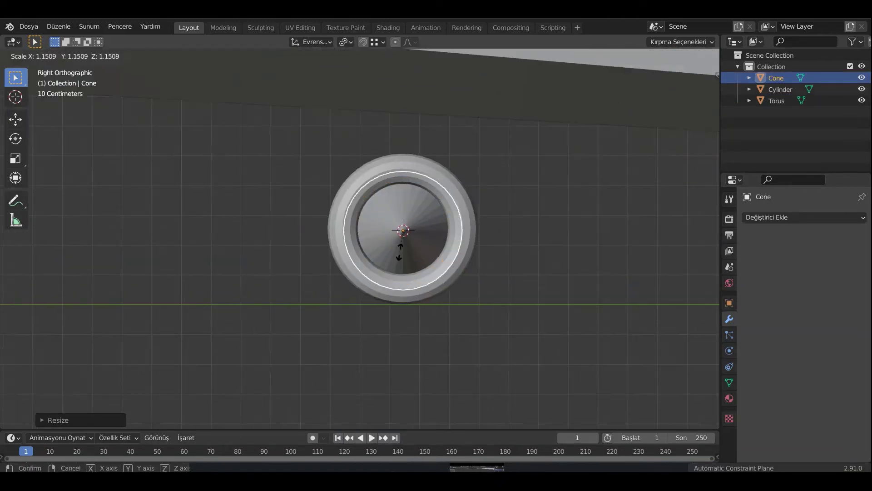
{"action": "scroll", "coordinate": [400, 252], "scroll_direction": "up", "scroll_amount": 5}
{"action": "key", "text": "g"}
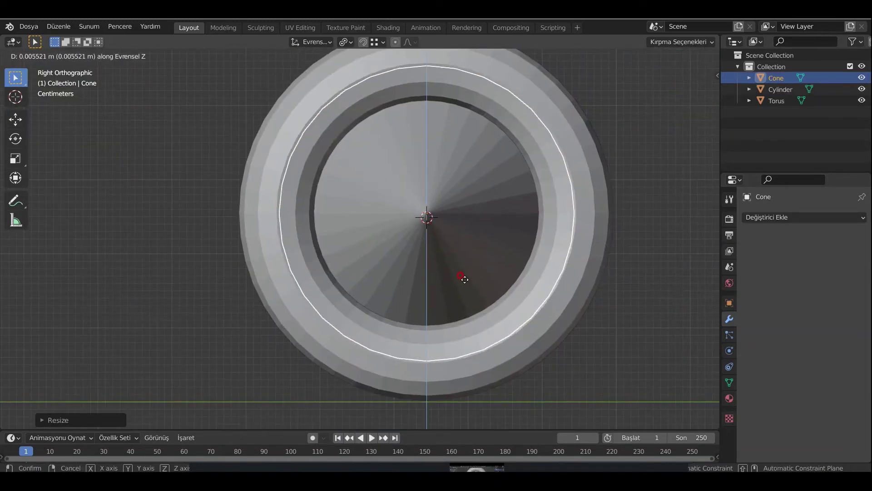
{"action": "key", "text": "KP_1"}
{"action": "scroll", "coordinate": [318, 286], "scroll_direction": "down", "scroll_amount": 3}
{"action": "scroll", "coordinate": [473, 316], "scroll_direction": "up", "scroll_amount": 3}
{"action": "key", "text": "g"}
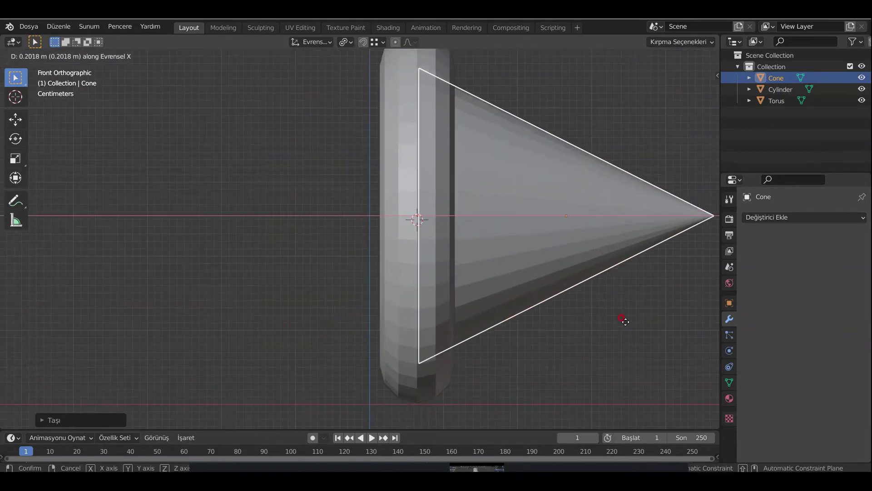
{"action": "left_click", "coordinate": [578, 334]}
Step: Flatten the cone's tip along X in Edit Mode, then snap the hub to the 3D cursor
{"action": "key", "text": "Tab"}
{"action": "key", "text": "g"}
{"action": "key", "text": "x"}
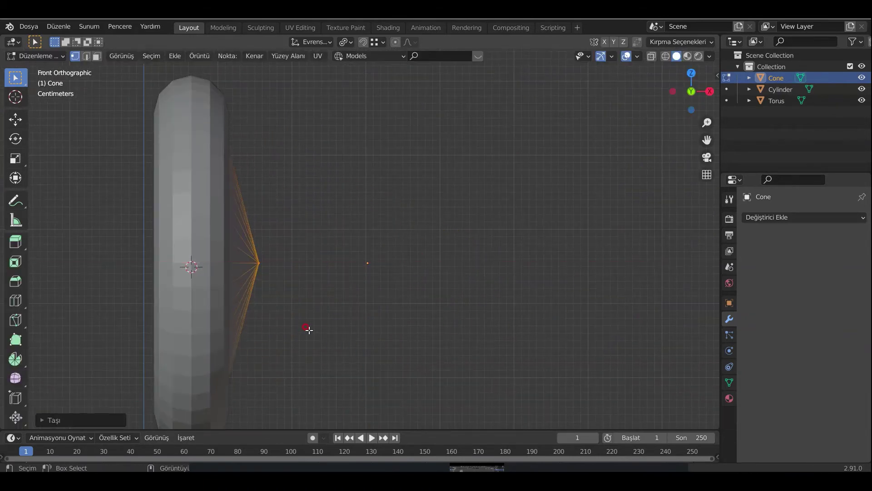
{"action": "left_click", "coordinate": [341, 336]}
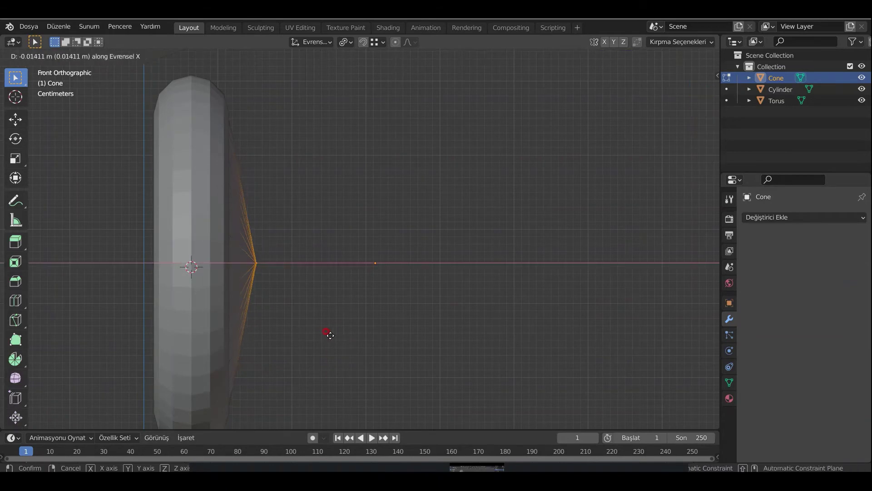
{"action": "right_click", "coordinate": [368, 326]}
{"action": "middle_click_drag", "start_coordinate": [368, 326], "coordinate": [331, 321]}
{"action": "key", "text": "Tab"}
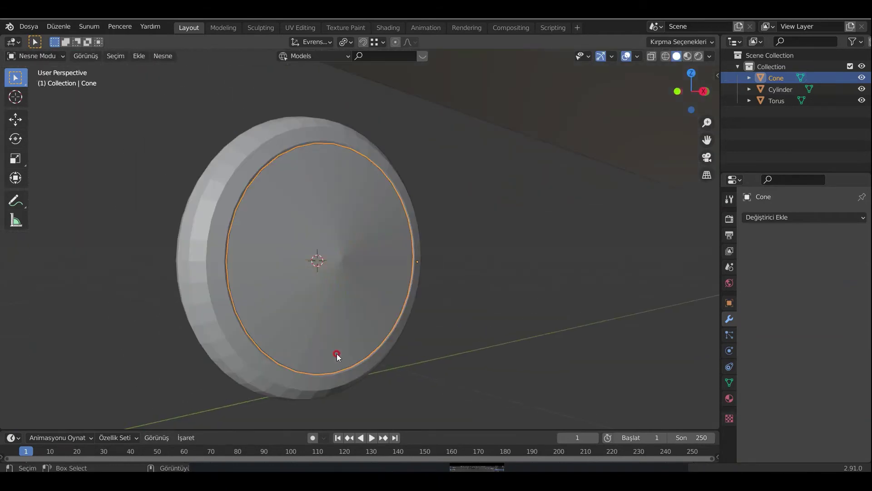
{"action": "key", "text": "s"}
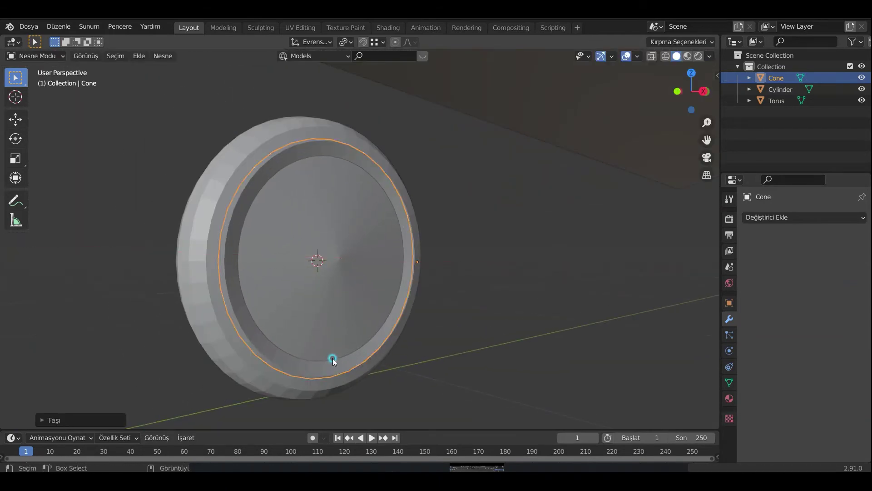
{"action": "mouse_move", "coordinate": [333, 361]}
{"action": "middle_mouse_down"}
{"action": "mouse_move", "coordinate": [530, 321]}
{"action": "mouse_move", "coordinate": [486, 319]}
{"action": "middle_mouse_up"}
{"action": "right_click", "coordinate": [485, 319]}
{"action": "mouse_move", "coordinate": [401, 285]}
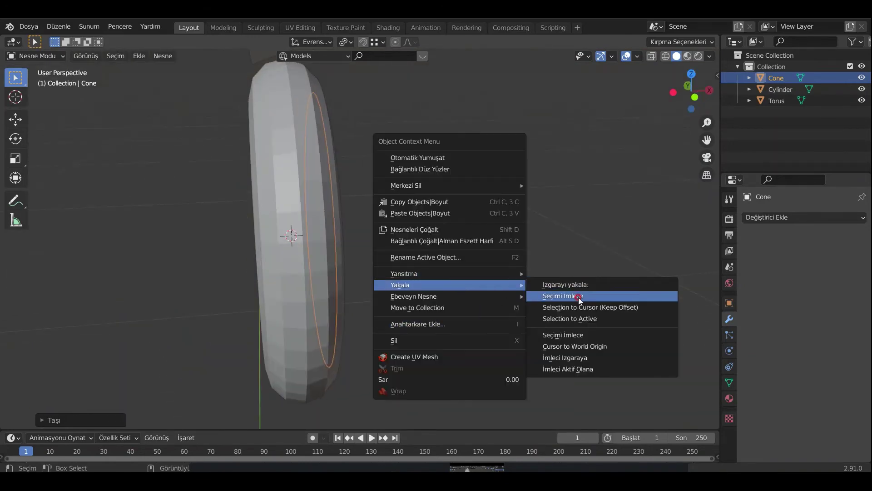
{"action": "left_click", "coordinate": [579, 297]}
Step: Duplicate the hub, turn it 90° on Y, and move it along X to the wheel's far side
{"action": "key", "text": "shift+d"}
{"action": "key", "text": "r"}
{"action": "key", "text": "y"}
{"action": "key", "text": "9"}
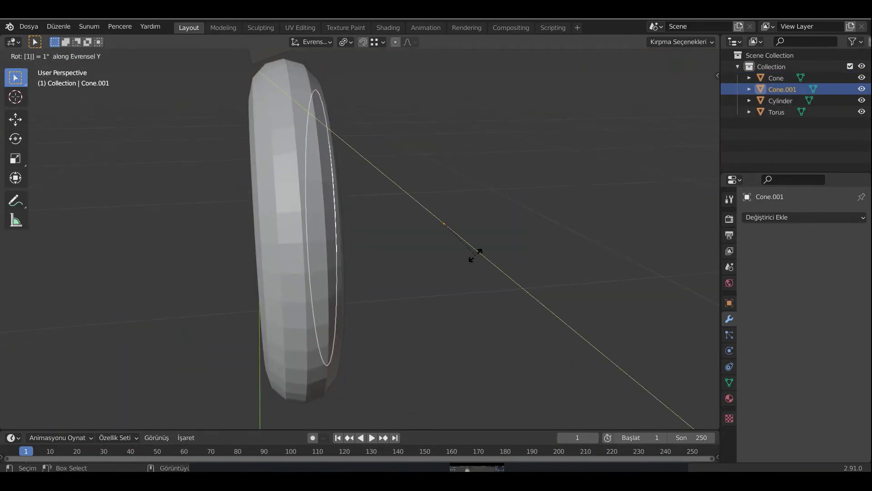
{"action": "key", "text": "Return"}
{"action": "key", "text": "g"}
{"action": "key", "text": "x"}
{"action": "key", "text": "Return"}
{"action": "key", "text": "KP_Decimal"}
Step: Select both hubs with the wheel and add a second Torus for the fender
{"action": "mouse_move", "coordinate": [293, 283]}
{"action": "middle_mouse_down"}
{"action": "mouse_move", "coordinate": [473, 220]}
{"action": "mouse_move", "coordinate": [297, 285]}
{"action": "middle_mouse_up"}
{"action": "scroll", "coordinate": [297, 285], "scroll_direction": "down", "scroll_amount": 2}
{"action": "left_click", "coordinate": [390, 257], "text": "shift"}
{"action": "mouse_move", "coordinate": [471, 305]}
{"action": "middle_mouse_down"}
{"action": "mouse_move", "coordinate": [628, 296]}
{"action": "mouse_move", "coordinate": [530, 288]}
{"action": "middle_mouse_up"}
{"action": "key", "text": "shift+a"}
{"action": "left_click", "coordinate": [586, 298]}
Step: Raise the second torus above the wheel, rotate it 90° on Y, and shrink it
{"action": "key", "text": "g"}
{"action": "key", "text": "z"}
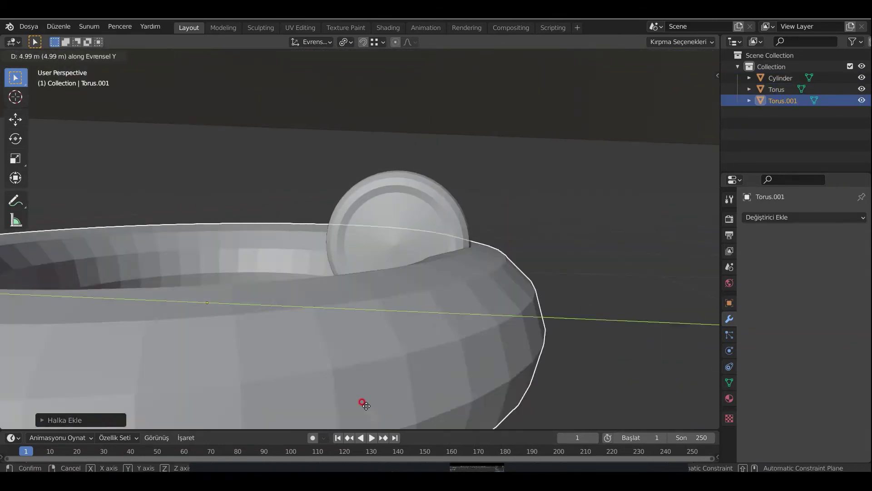
{"action": "left_click", "coordinate": [522, 395]}
{"action": "type", "text": "ry90"}
{"action": "key", "text": "Return"}
{"action": "key", "text": "s"}
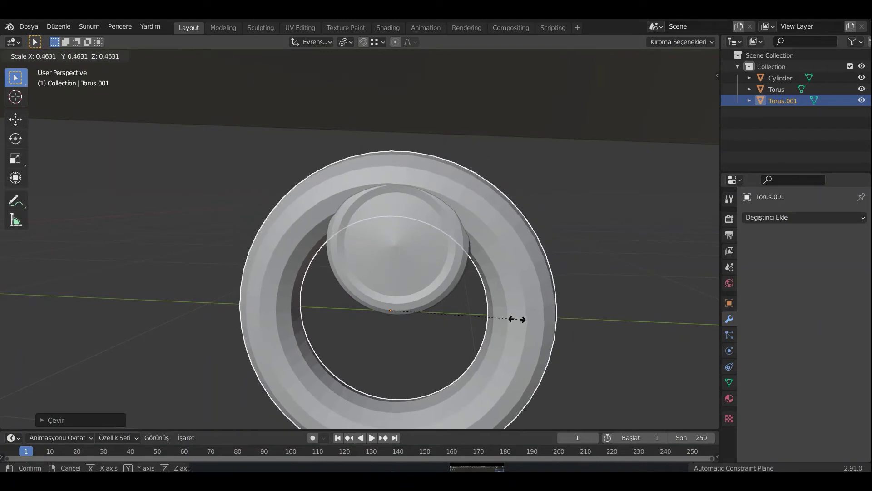
{"action": "key", "text": "KP_1"}
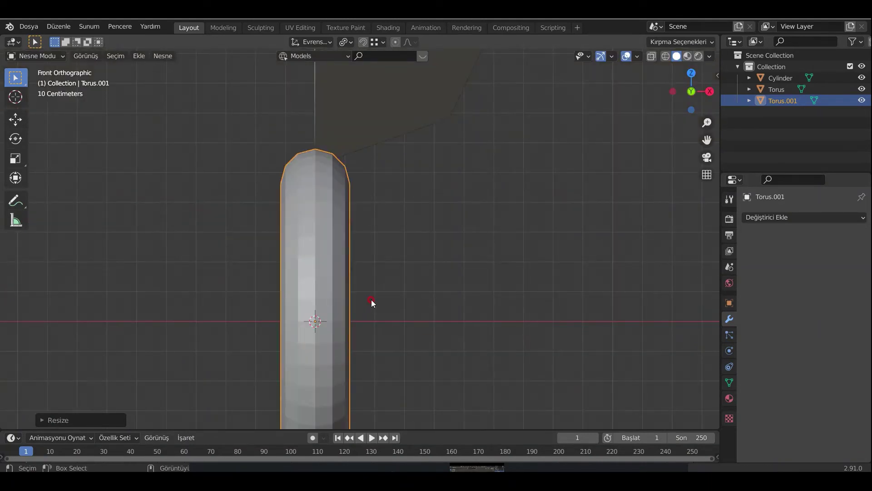
{"action": "key", "text": "KP_3"}
Step: Centre the torus over the wheel along Y and squash it sideways
{"action": "key", "text": "g"}
{"action": "key", "text": "y"}
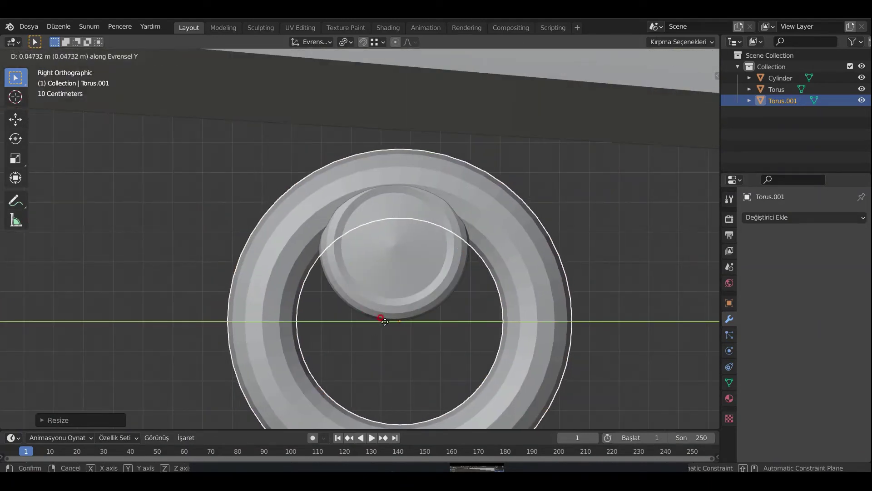
{"action": "left_click", "coordinate": [385, 322]}
{"action": "left_click", "coordinate": [565, 346]}
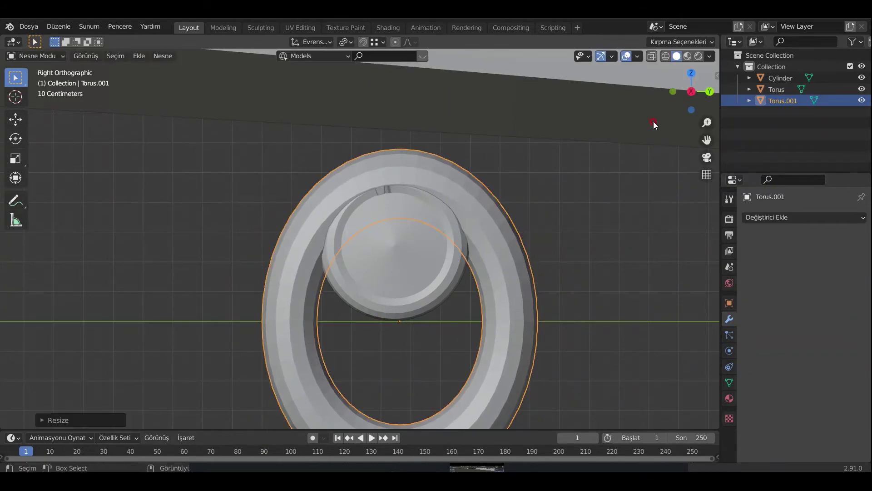
Step: Delete the lower half of the torus in Edit Mode
{"action": "key", "text": "Tab"}
{"action": "left_click", "coordinate": [507, 173], "text": "alt"}
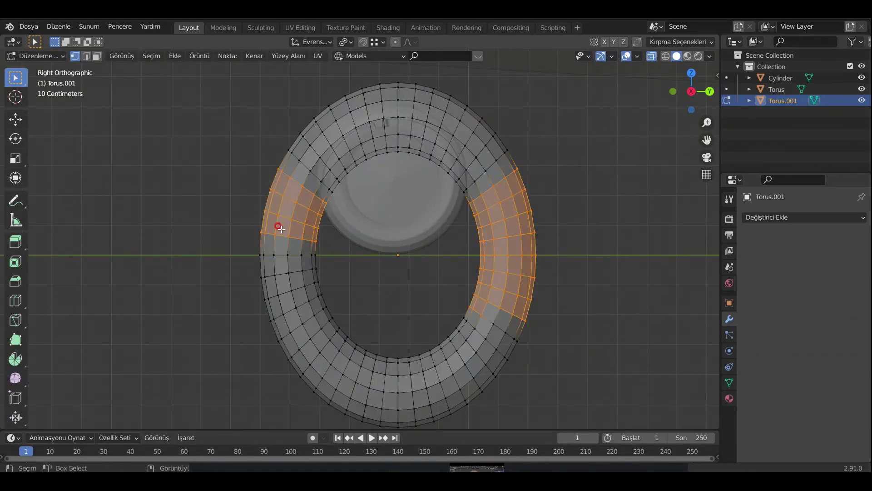
{"action": "left_click_drag", "start_coordinate": [280, 229], "coordinate": [564, 383], "text": "shift"}
{"action": "key", "text": "x"}
{"action": "left_click", "coordinate": [563, 382]}
Step: Try rotating the half ring from the front view, then undo the rotation
{"action": "middle_click_drag", "start_coordinate": [495, 245], "coordinate": [542, 210]}
{"action": "key", "text": "KP_1"}
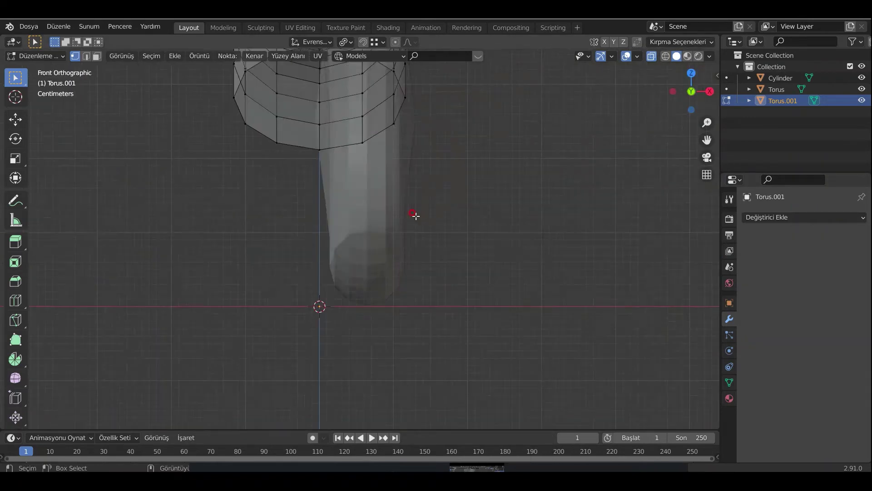
{"action": "middle_click_drag", "start_coordinate": [416, 216], "coordinate": [498, 287], "text": "shift"}
{"action": "left_click_drag", "start_coordinate": [296, 146], "coordinate": [400, 365]}
{"action": "key", "text": "r"}
{"action": "left_click", "coordinate": [393, 219]}
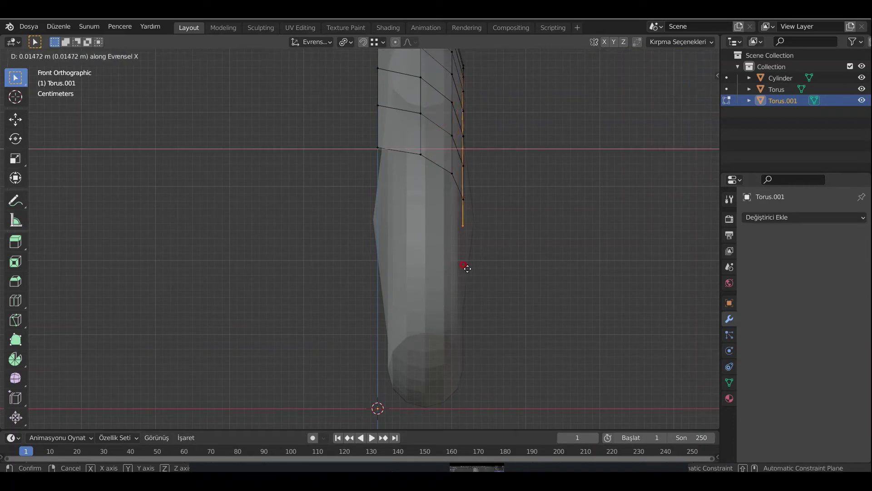
{"action": "key", "text": "ctrl+z"}
{"action": "key", "text": "ctrl+z"}
{"action": "key", "text": "ctrl+z"}
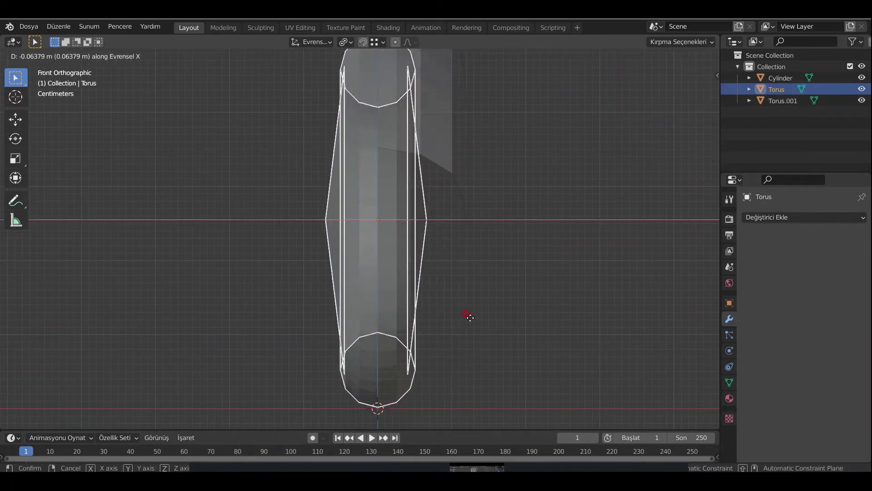
Step: Shrink the fender slightly and start moving its end points in Edit Mode
{"action": "mouse_move", "coordinate": [469, 315]}
{"action": "middle_mouse_down"}
{"action": "mouse_move", "coordinate": [587, 327]}
{"action": "mouse_move", "coordinate": [549, 307]}
{"action": "mouse_move", "coordinate": [407, 310]}
{"action": "mouse_move", "coordinate": [532, 210]}
{"action": "mouse_move", "coordinate": [576, 285]}
{"action": "mouse_move", "coordinate": [609, 370]}
{"action": "mouse_move", "coordinate": [495, 330]}
{"action": "mouse_move", "coordinate": [431, 343]}
{"action": "mouse_move", "coordinate": [335, 217]}
{"action": "middle_mouse_up"}
{"action": "key", "text": "Tab"}
{"action": "left_click", "coordinate": [408, 309]}
{"action": "key", "text": "s"}
{"action": "left_click", "coordinate": [579, 355]}
{"action": "key", "text": "Tab"}
{"action": "key", "text": "g"}
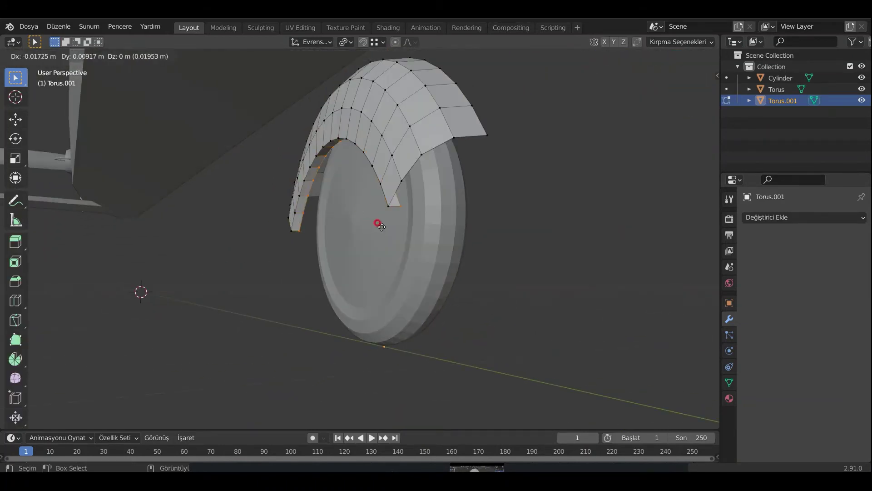
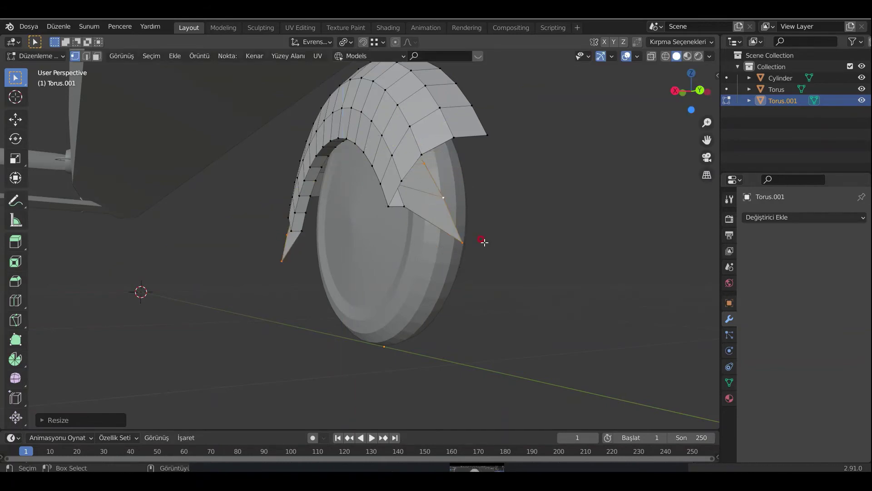
Step: Extrude the arch's lower edge loop along normals into two upward struts
{"action": "middle_click_drag", "start_coordinate": [484, 242], "coordinate": [328, 195]}
{"action": "left_click", "coordinate": [326, 195], "text": "alt"}
{"action": "mouse_move", "coordinate": [412, 235]}
{"action": "middle_mouse_down"}
{"action": "mouse_move", "coordinate": [445, 201]}
{"action": "mouse_move", "coordinate": [507, 318]}
{"action": "mouse_move", "coordinate": [602, 273]}
{"action": "mouse_move", "coordinate": [538, 300]}
{"action": "mouse_move", "coordinate": [695, 315]}
{"action": "mouse_move", "coordinate": [398, 235]}
{"action": "mouse_move", "coordinate": [453, 265]}
{"action": "middle_mouse_up"}
{"action": "key", "text": "Tab"}
{"action": "key", "text": "Tab"}
{"action": "key", "text": "3"}
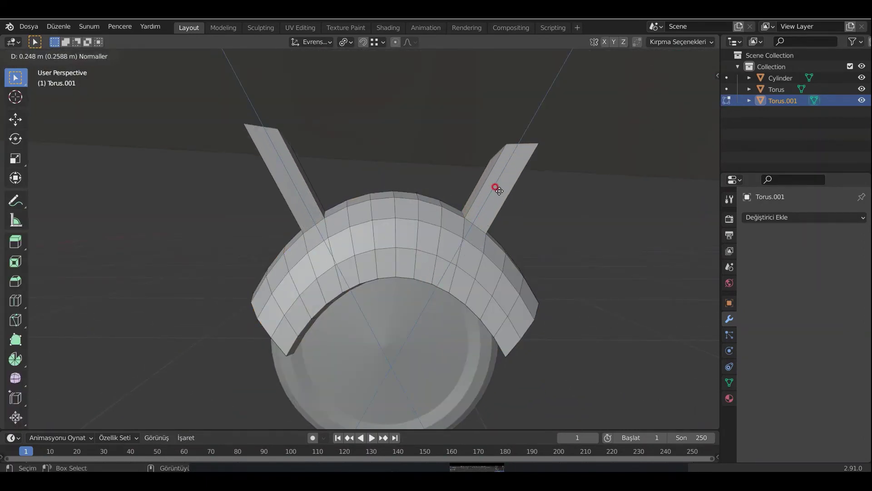
{"action": "left_click", "coordinate": [498, 190]}
{"action": "key", "text": "Tab"}
{"action": "mouse_move", "coordinate": [498, 190]}
{"action": "middle_mouse_down"}
{"action": "mouse_move", "coordinate": [483, 311]}
{"action": "mouse_move", "coordinate": [609, 335]}
{"action": "mouse_move", "coordinate": [504, 307]}
{"action": "mouse_move", "coordinate": [543, 324]}
{"action": "middle_mouse_up"}
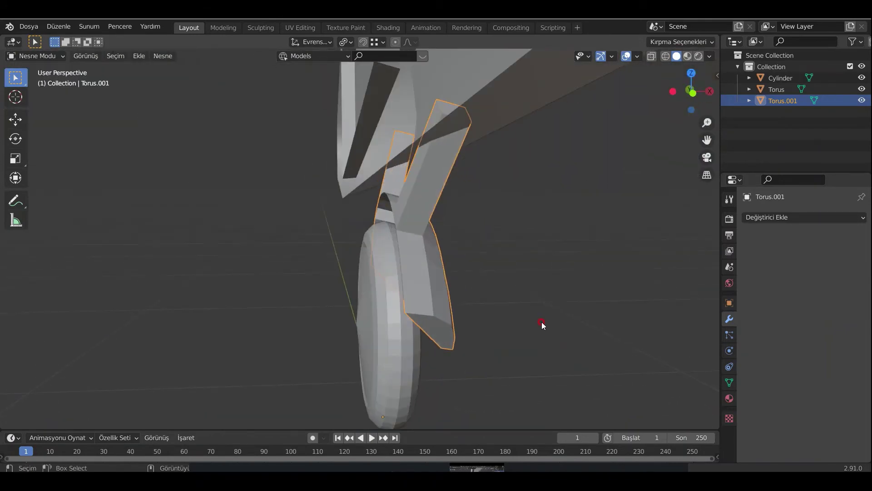
Step: Delete the left-side vertices of the wheel Torus from the front view
{"action": "key", "text": "KP_1"}
{"action": "left_click", "coordinate": [404, 332]}
{"action": "key", "text": "Tab"}
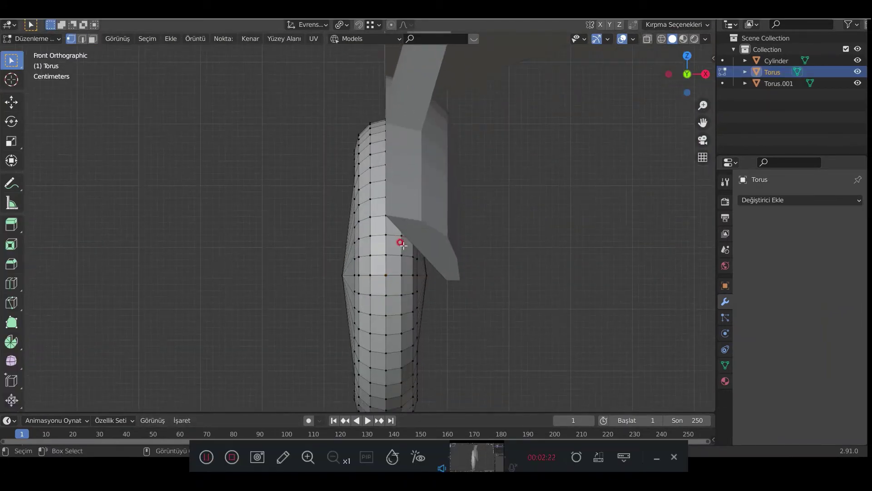
{"action": "scroll", "coordinate": [403, 245], "scroll_direction": "down", "scroll_amount": 2}
{"action": "left_click_drag", "start_coordinate": [304, 126], "coordinate": [369, 348]}
{"action": "key", "text": "x"}
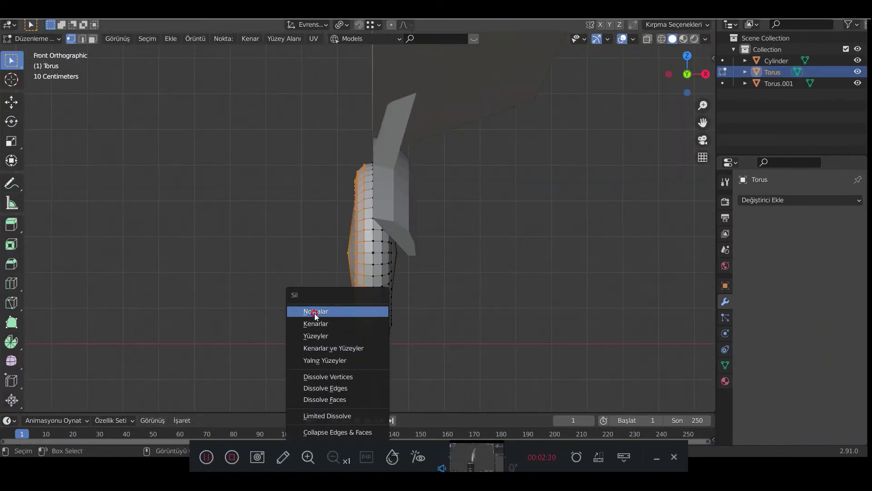
{"action": "left_click", "coordinate": [316, 311]}
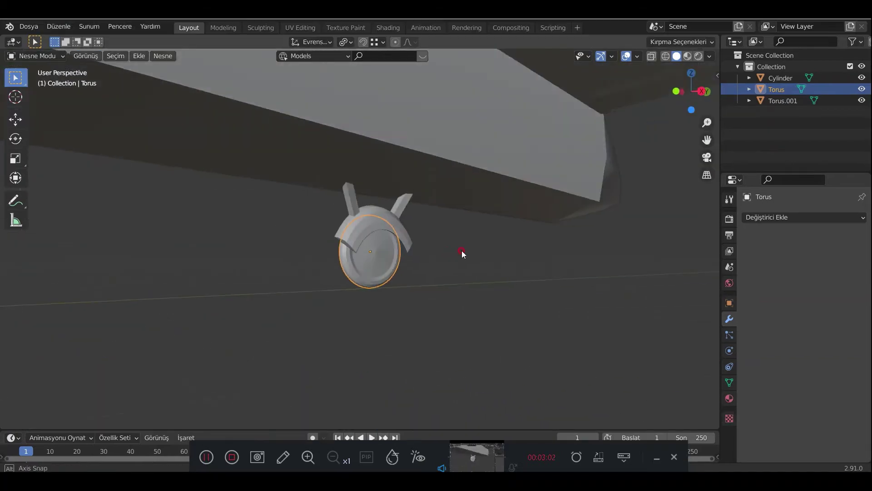
Step: Duplicate the wheel and arch set, then deselect the originals
{"action": "key", "text": "shift+d"}
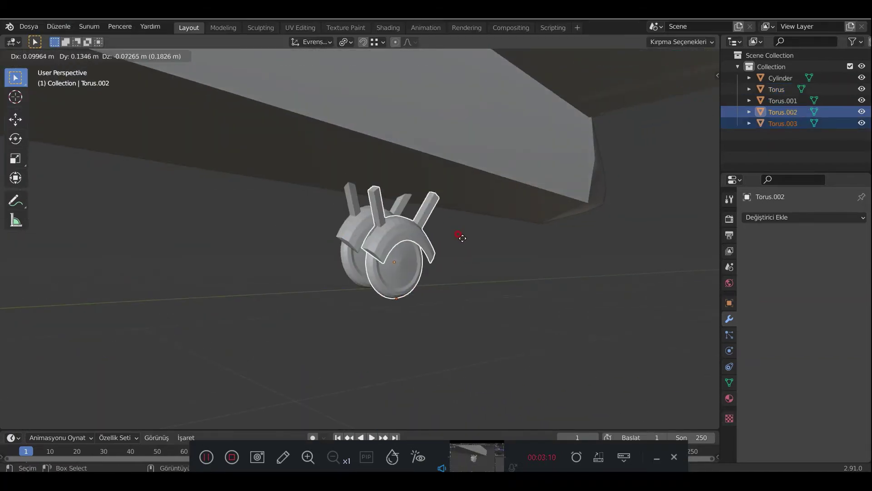
{"action": "left_click", "coordinate": [450, 214]}
{"action": "key", "text": "ctrl+i"}
{"action": "left_click", "coordinate": [393, 140], "text": "shift"}
{"action": "left_click", "coordinate": [422, 299]}
{"action": "mouse_move", "coordinate": [422, 299]}
{"action": "middle_mouse_down"}
{"action": "mouse_move", "coordinate": [493, 317]}
{"action": "mouse_move", "coordinate": [445, 315]}
{"action": "mouse_move", "coordinate": [497, 279]}
{"action": "mouse_move", "coordinate": [582, 277]}
{"action": "middle_mouse_up"}
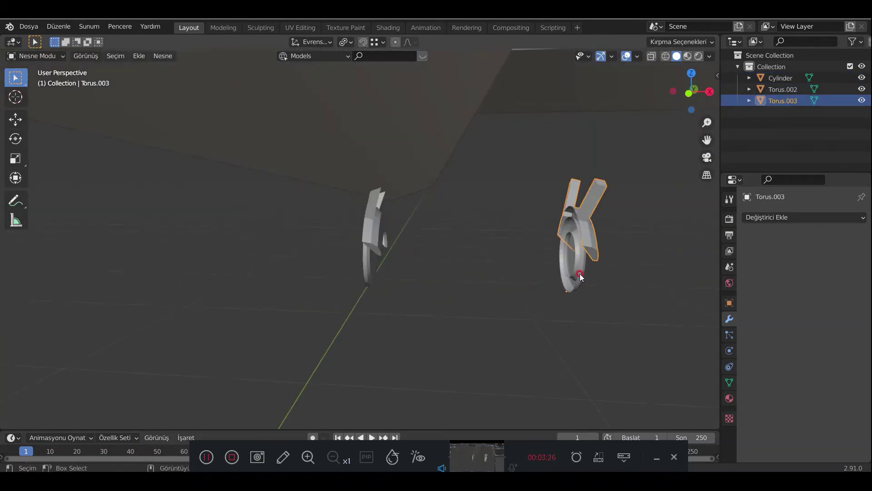
{"action": "middle_click_drag", "start_coordinate": [552, 251], "coordinate": [518, 277]}
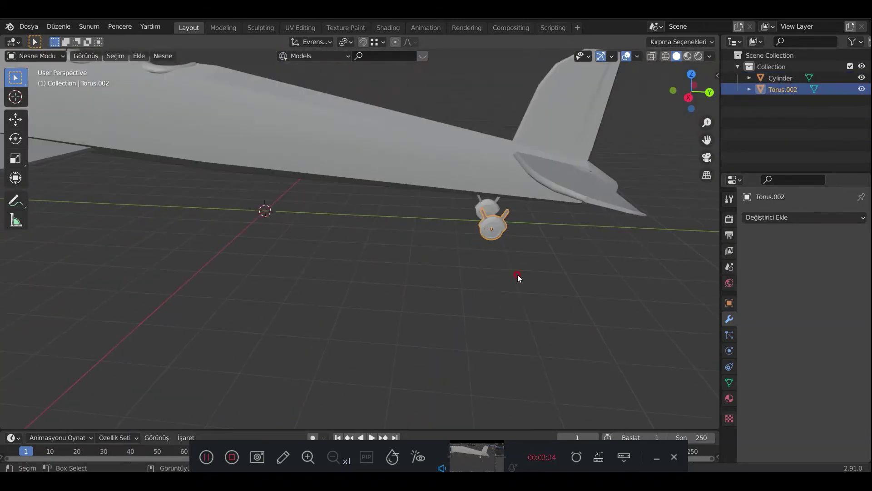
{"action": "middle_click_drag", "start_coordinate": [50, 251], "coordinate": [518, 260]}
Step: Scale Torus.002 down and move it up along Z under the lower wing
{"action": "key", "text": "s"}
{"action": "key", "text": "Return"}
{"action": "key", "text": "KP_1"}
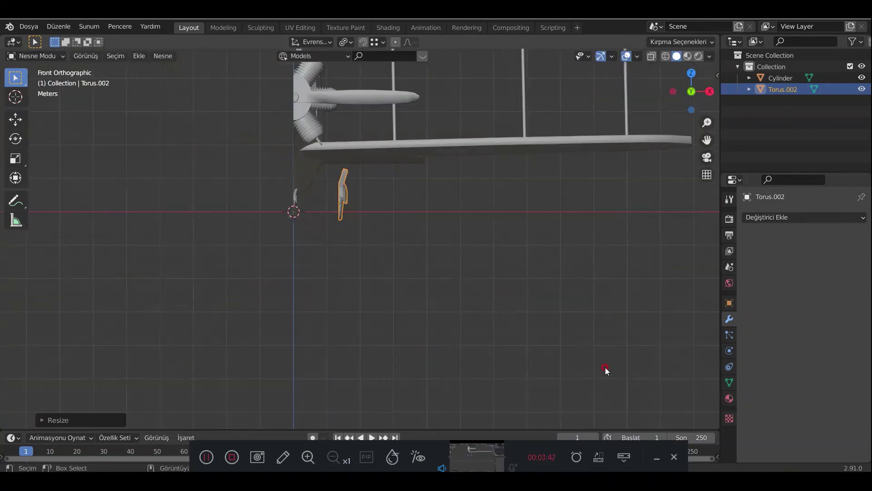
{"action": "key", "text": "g"}
{"action": "mouse_move", "coordinate": [376, 195]}
{"action": "middle_mouse_down", "text": "shift"}
{"action": "mouse_move", "coordinate": [396, 275]}
{"action": "mouse_move", "coordinate": [338, 248]}
{"action": "mouse_move", "coordinate": [620, 199]}
{"action": "mouse_move", "coordinate": [477, 276]}
{"action": "middle_mouse_up", "text": "shift"}
{"action": "left_click", "coordinate": [400, 254]}
{"action": "scroll", "coordinate": [573, 221], "scroll_direction": "down", "scroll_amount": 5}
{"action": "key", "text": "g"}
{"action": "scroll", "coordinate": [454, 254], "scroll_direction": "up", "scroll_amount": 6}
Step: Extend the gear strut faces along normals up to the wing
{"action": "key", "text": "Tab"}
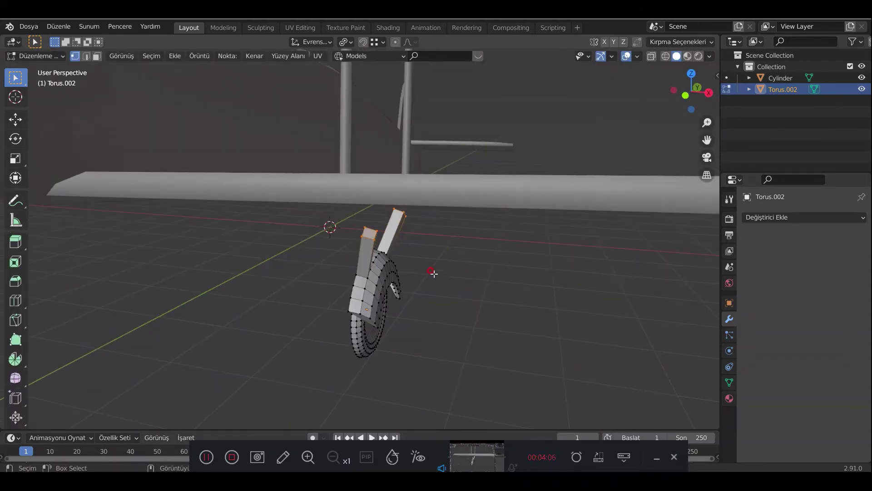
{"action": "key", "text": "KP_1"}
{"action": "key", "text": "e"}
{"action": "left_click", "coordinate": [538, 237]}
{"action": "mouse_move", "coordinate": [538, 237]}
{"action": "middle_mouse_down"}
{"action": "mouse_move", "coordinate": [571, 308]}
{"action": "mouse_move", "coordinate": [550, 304]}
{"action": "mouse_move", "coordinate": [602, 306]}
{"action": "mouse_move", "coordinate": [590, 309]}
{"action": "middle_mouse_up"}
{"action": "key", "text": "Tab"}
Step: Add a Mirror modifier to Torus.002 and apply it to the mesh
{"action": "left_click", "coordinate": [804, 217]}
{"action": "left_click", "coordinate": [632, 311]}
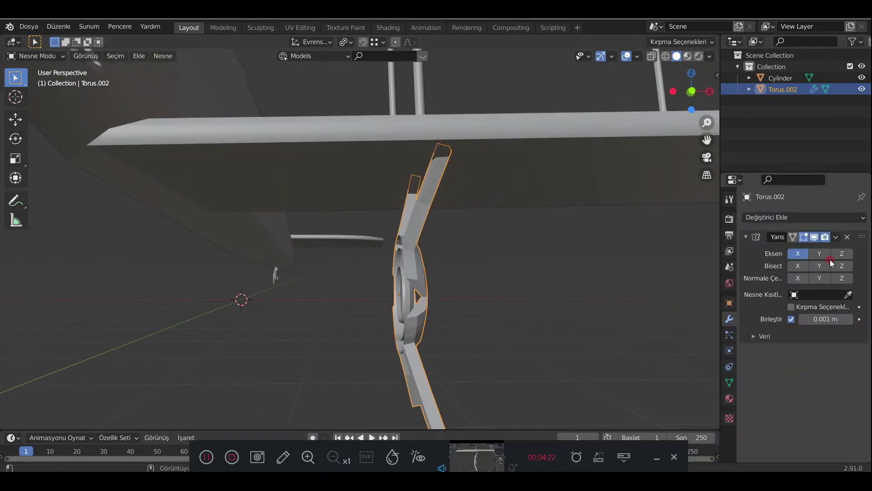
{"action": "middle_click_drag", "start_coordinate": [653, 290], "coordinate": [445, 318]}
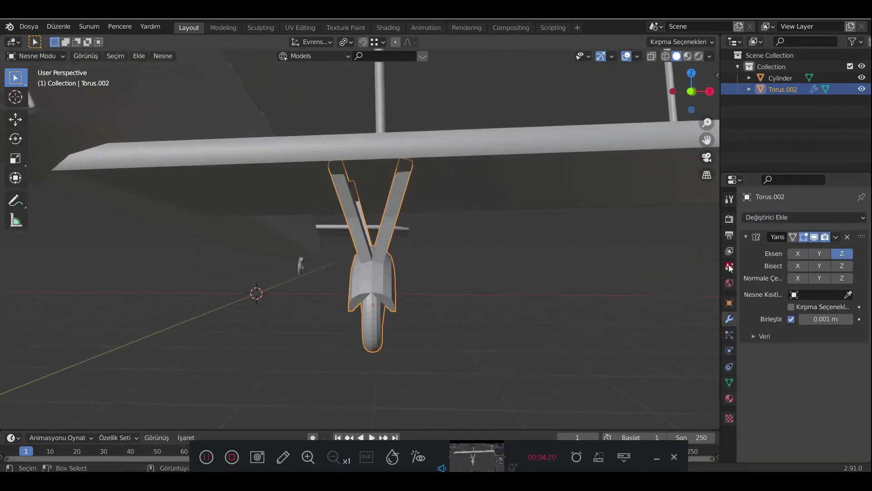
{"action": "key", "text": "ctrl+z"}
{"action": "key", "text": "Tab"}
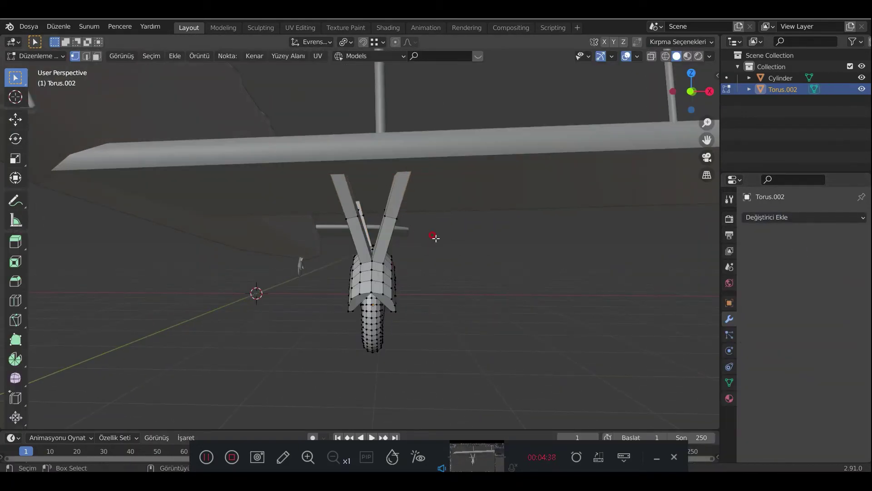
Step: In X-ray front view, move the strut segments outward along X
{"action": "key", "text": "KP_1"}
{"action": "left_click", "coordinate": [651, 56]}
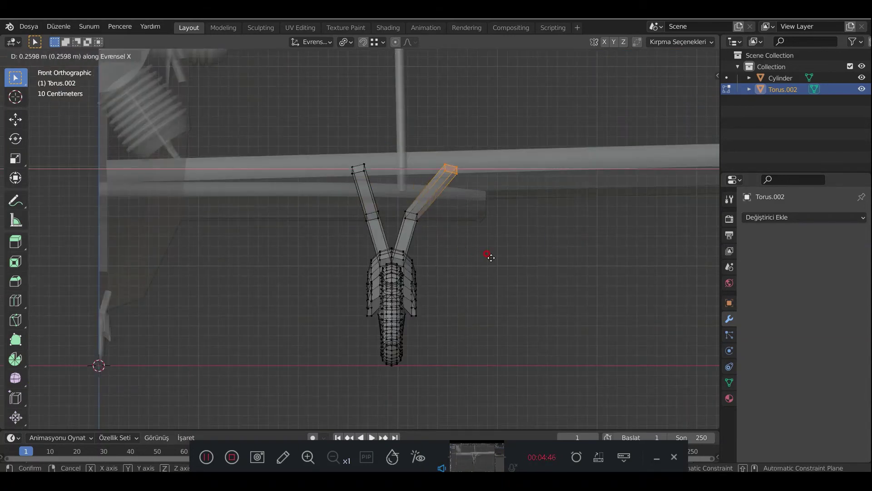
{"action": "left_click", "coordinate": [491, 257]}
{"action": "left_click", "coordinate": [424, 214]}
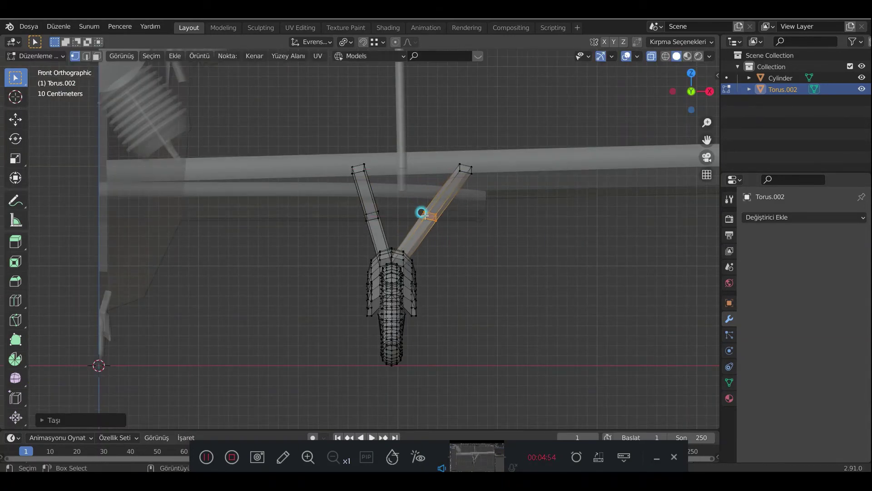
{"action": "key", "text": "g"}
{"action": "key", "text": "x"}
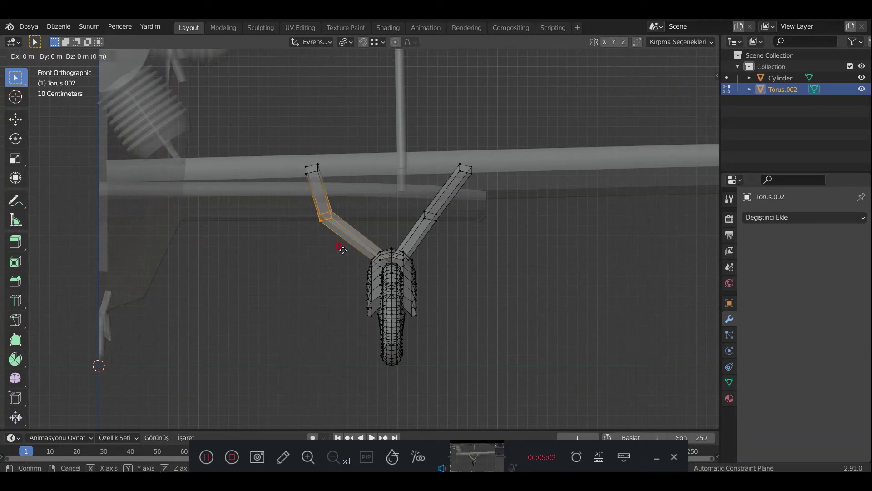
{"action": "left_click", "coordinate": [365, 247]}
{"action": "key", "text": "Tab"}
Step: Knife-cut a new edge loop across the hub and select the whole mesh
{"action": "mouse_move", "coordinate": [484, 298]}
{"action": "middle_mouse_down"}
{"action": "mouse_move", "coordinate": [454, 307]}
{"action": "mouse_move", "coordinate": [462, 289]}
{"action": "mouse_move", "coordinate": [386, 303]}
{"action": "middle_mouse_up"}
{"action": "scroll", "coordinate": [385, 304], "scroll_direction": "up", "scroll_amount": 5}
{"action": "key", "text": "Tab"}
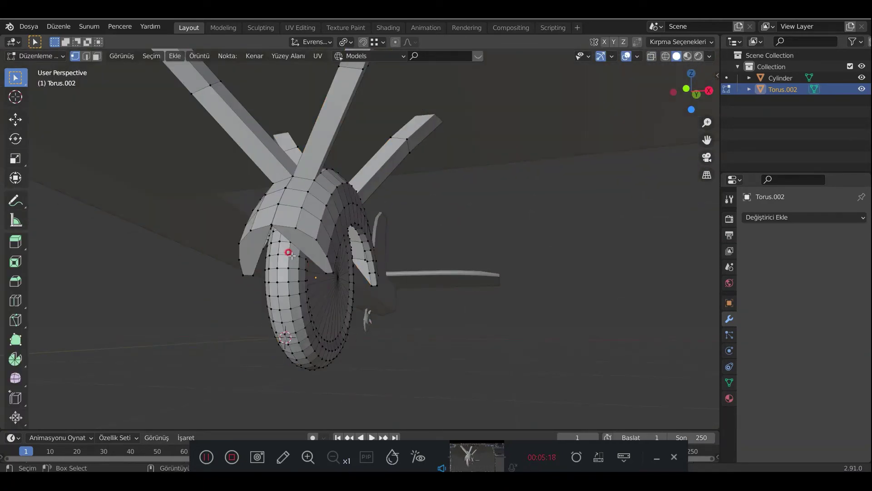
{"action": "mouse_move", "coordinate": [289, 249]}
{"action": "middle_mouse_down"}
{"action": "mouse_move", "coordinate": [502, 279]}
{"action": "mouse_move", "coordinate": [448, 271]}
{"action": "mouse_move", "coordinate": [459, 204]}
{"action": "mouse_move", "coordinate": [437, 248]}
{"action": "middle_mouse_up"}
{"action": "key", "text": "Return"}
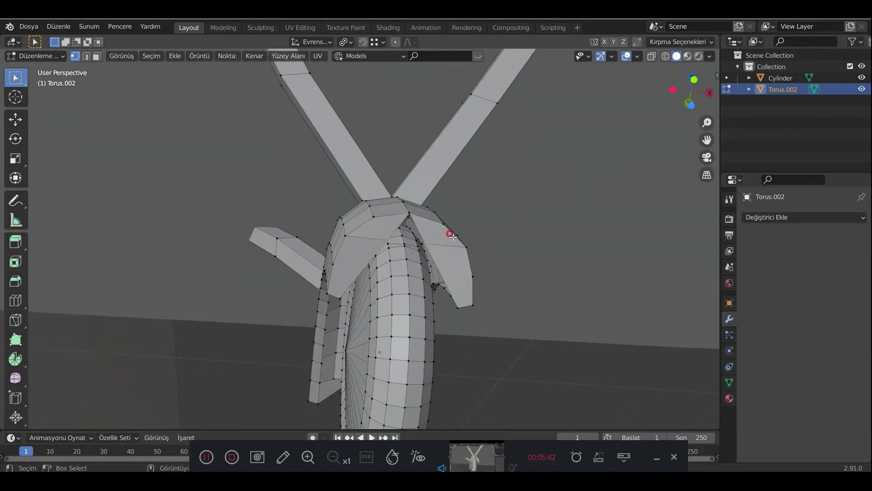
{"action": "mouse_move", "coordinate": [431, 240]}
{"action": "middle_mouse_down"}
{"action": "mouse_move", "coordinate": [477, 298]}
{"action": "mouse_move", "coordinate": [376, 211]}
{"action": "mouse_move", "coordinate": [389, 197]}
{"action": "middle_mouse_up"}
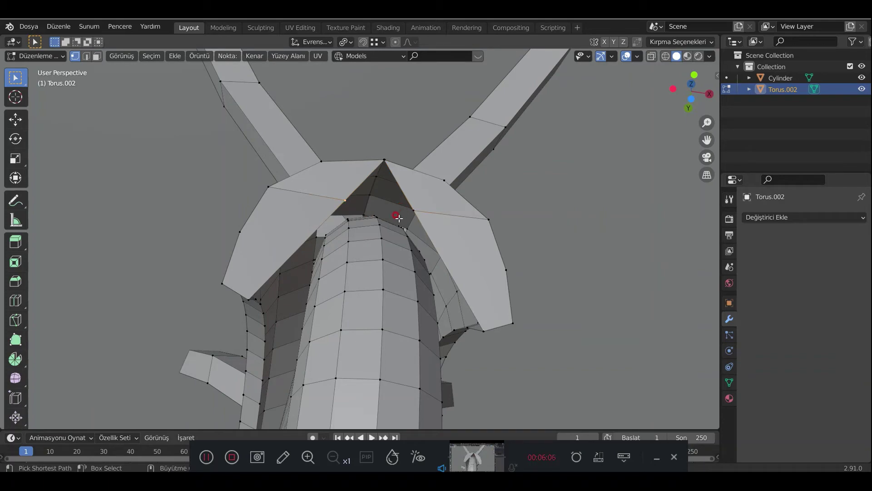
{"action": "mouse_move", "coordinate": [399, 218]}
{"action": "middle_mouse_down"}
{"action": "mouse_move", "coordinate": [382, 296]}
{"action": "mouse_move", "coordinate": [408, 233]}
{"action": "middle_mouse_up"}
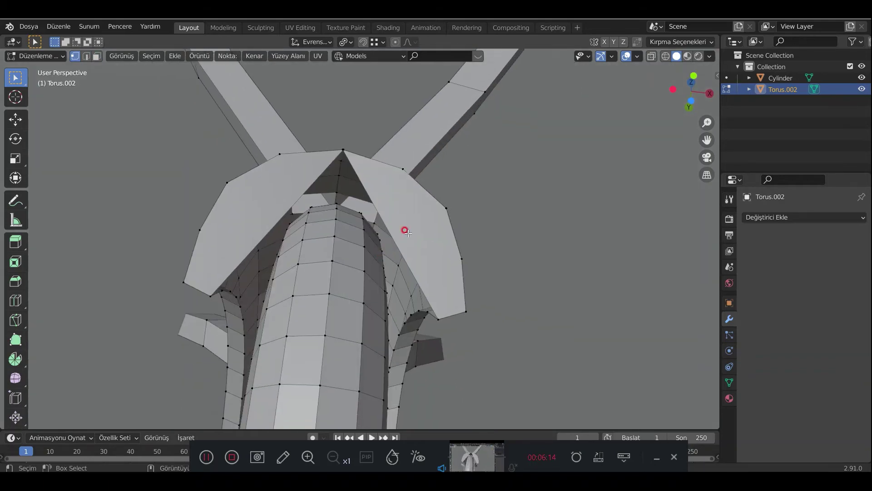
{"action": "key", "text": "a"}
{"action": "right_click", "coordinate": [312, 275]}
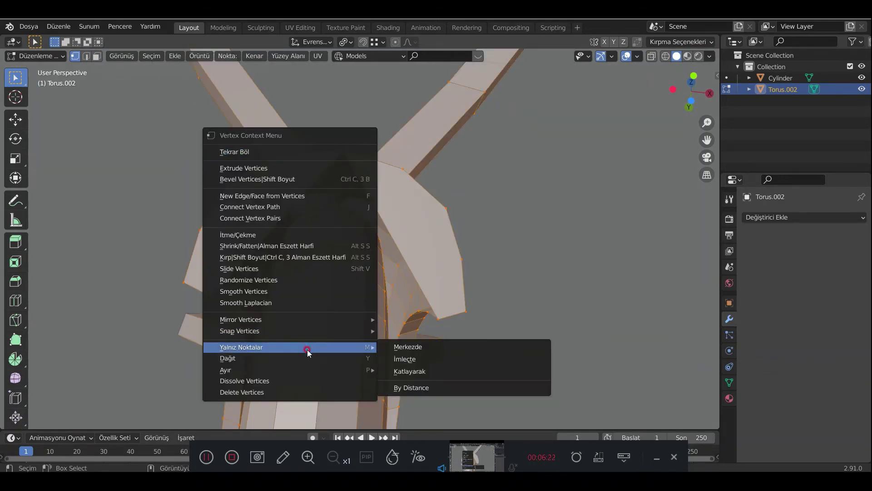
Step: Undo the vertex dissolve and select the hub's centre edge loop in X-ray front view
{"action": "left_click", "coordinate": [304, 377]}
{"action": "key", "text": "ctrl+z"}
{"action": "mouse_move", "coordinate": [304, 377]}
{"action": "middle_mouse_down"}
{"action": "mouse_move", "coordinate": [379, 241]}
{"action": "mouse_move", "coordinate": [380, 308]}
{"action": "mouse_move", "coordinate": [380, 259]}
{"action": "mouse_move", "coordinate": [392, 236]}
{"action": "mouse_move", "coordinate": [397, 240]}
{"action": "middle_mouse_up"}
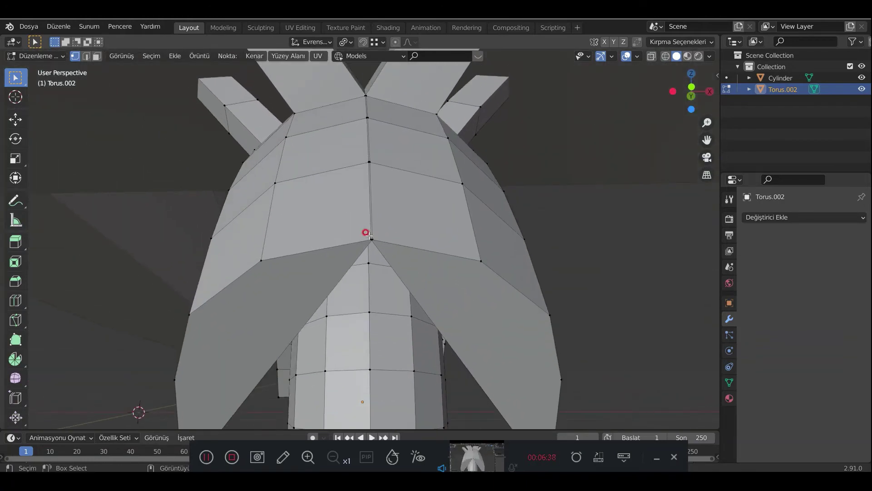
{"action": "left_click", "coordinate": [372, 235], "text": "alt"}
{"action": "scroll", "coordinate": [377, 241], "scroll_direction": "down", "scroll_amount": 2}
{"action": "left_click", "coordinate": [652, 57]}
{"action": "key", "text": "KP_1"}
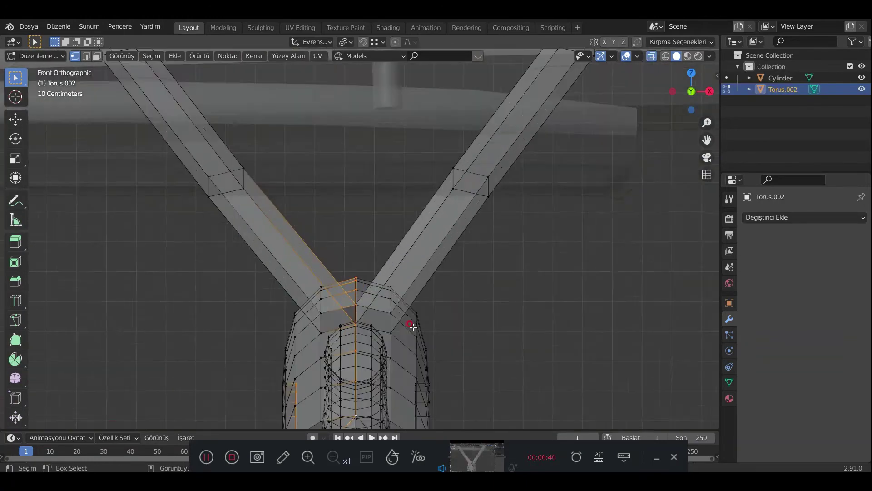
{"action": "scroll", "coordinate": [483, 263], "scroll_direction": "up", "scroll_amount": 4}
{"action": "scroll", "coordinate": [571, 208], "scroll_direction": "up", "scroll_amount": 2}
Step: Nudge the centre vertex column along X so the mirrored halves meet
{"action": "key", "text": "g"}
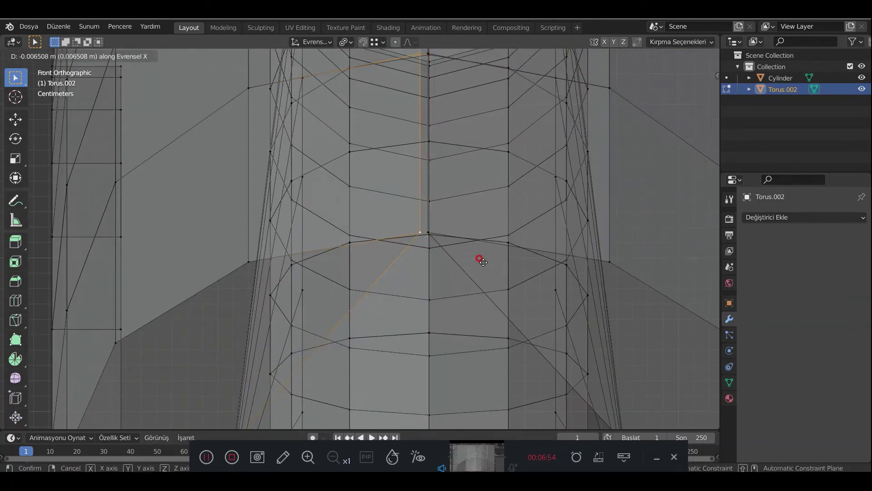
{"action": "left_click", "coordinate": [422, 214]}
{"action": "scroll", "coordinate": [455, 182], "scroll_direction": "down", "scroll_amount": 3}
{"action": "scroll", "coordinate": [397, 234], "scroll_direction": "up", "scroll_amount": 3}
{"action": "scroll", "coordinate": [398, 234], "scroll_direction": "up", "scroll_amount": 2}
{"action": "key", "text": "g"}
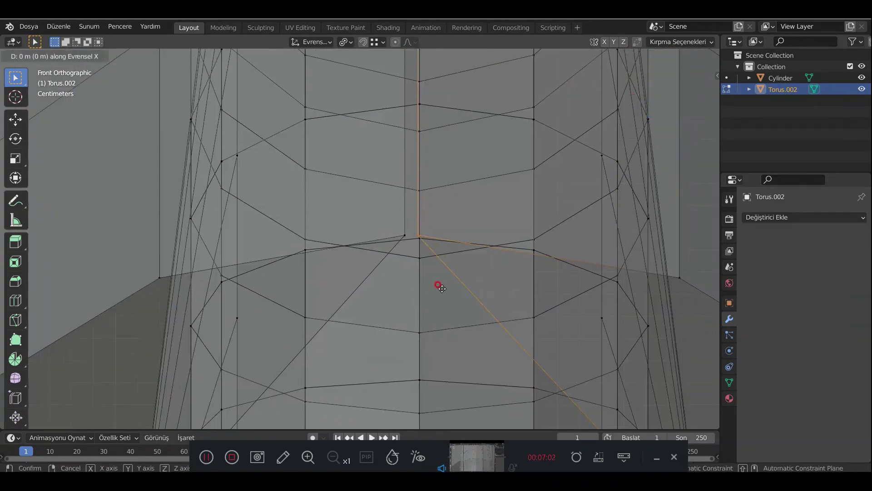
{"action": "left_click", "coordinate": [417, 250]}
{"action": "scroll", "coordinate": [195, 146], "scroll_direction": "down", "scroll_amount": 3}
{"action": "scroll", "coordinate": [358, 311], "scroll_direction": "up", "scroll_amount": 2}
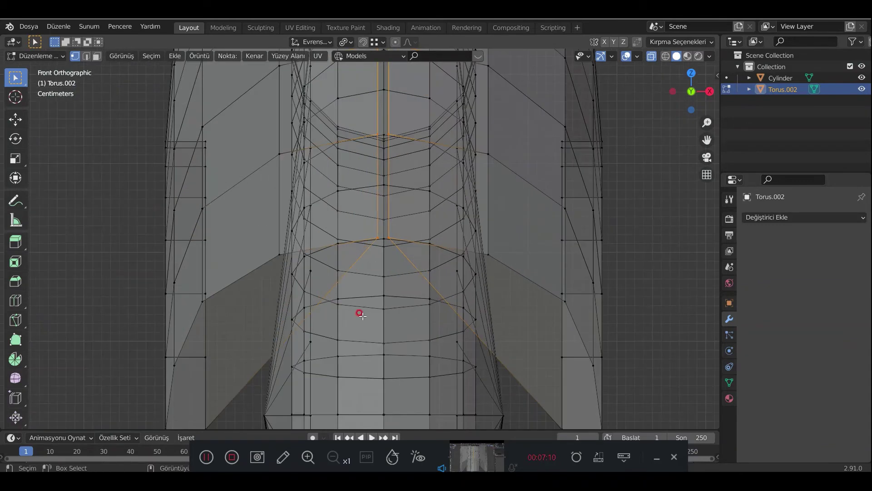
{"action": "key", "text": "alt+z"}
{"action": "scroll", "coordinate": [411, 273], "scroll_direction": "up", "scroll_amount": 2}
Step: Switch to edge select and inspect the centre seam from the side and below
{"action": "middle_click_drag", "start_coordinate": [411, 272], "coordinate": [441, 236]}
{"action": "scroll", "coordinate": [441, 236], "scroll_direction": "down", "scroll_amount": 4}
{"action": "key", "text": "2"}
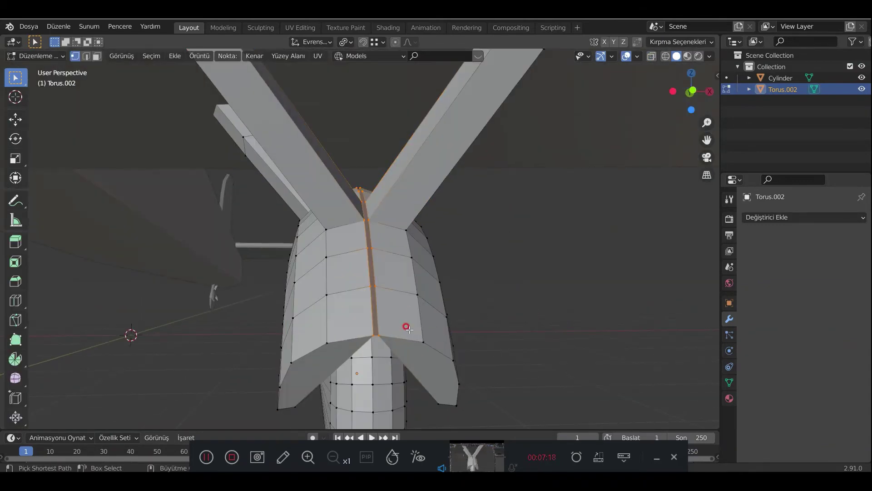
{"action": "left_click", "coordinate": [380, 313]}
{"action": "middle_click_drag", "start_coordinate": [375, 299], "coordinate": [363, 291]}
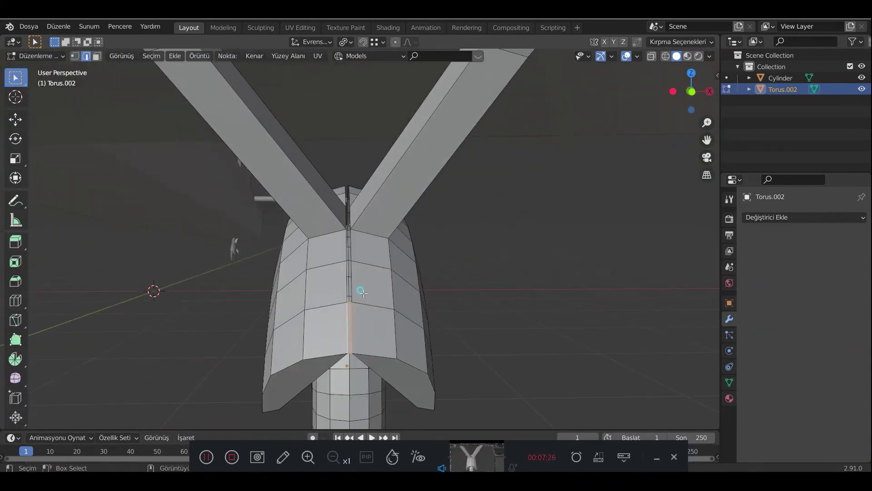
{"action": "scroll", "coordinate": [348, 299], "scroll_direction": "up", "scroll_amount": 4}
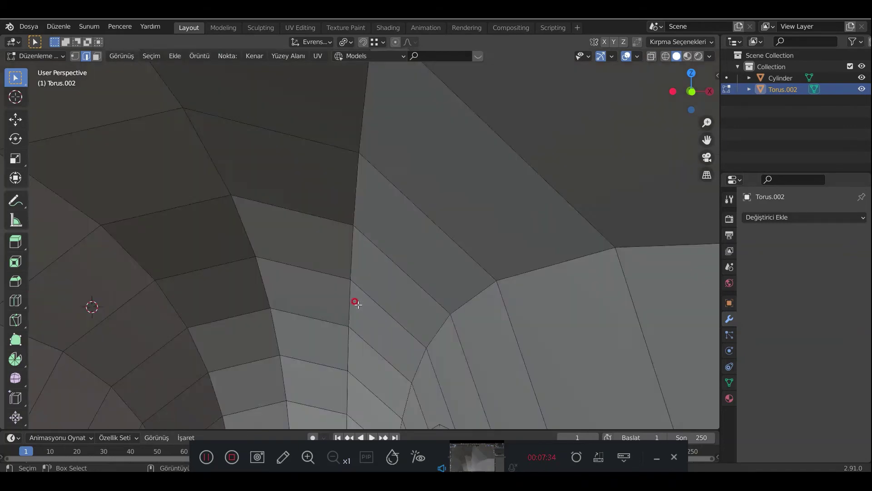
{"action": "scroll", "coordinate": [272, 301], "scroll_direction": "down", "scroll_amount": 1}
{"action": "middle_click_drag", "start_coordinate": [323, 237], "coordinate": [272, 320]}
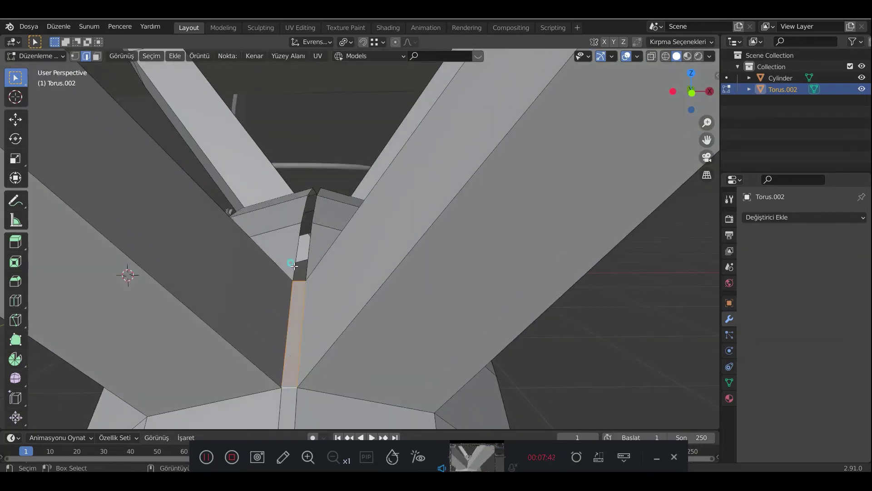
{"action": "mouse_move", "coordinate": [300, 266]}
{"action": "middle_mouse_down"}
{"action": "mouse_move", "coordinate": [318, 355]}
{"action": "mouse_move", "coordinate": [438, 286]}
{"action": "mouse_move", "coordinate": [359, 339]}
{"action": "middle_mouse_up"}
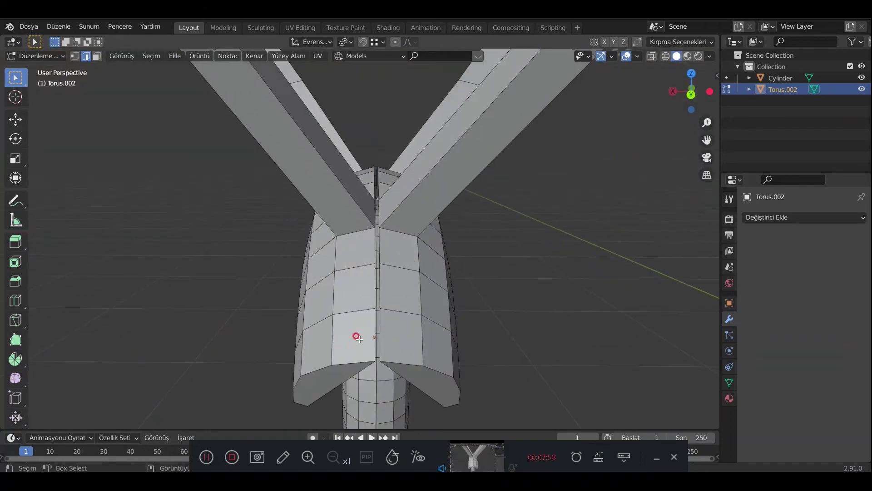
{"action": "left_click", "coordinate": [386, 299]}
Step: Select the edge running down the fairing and inspect the part from below
{"action": "scroll", "coordinate": [391, 277], "scroll_direction": "down", "scroll_amount": 5}
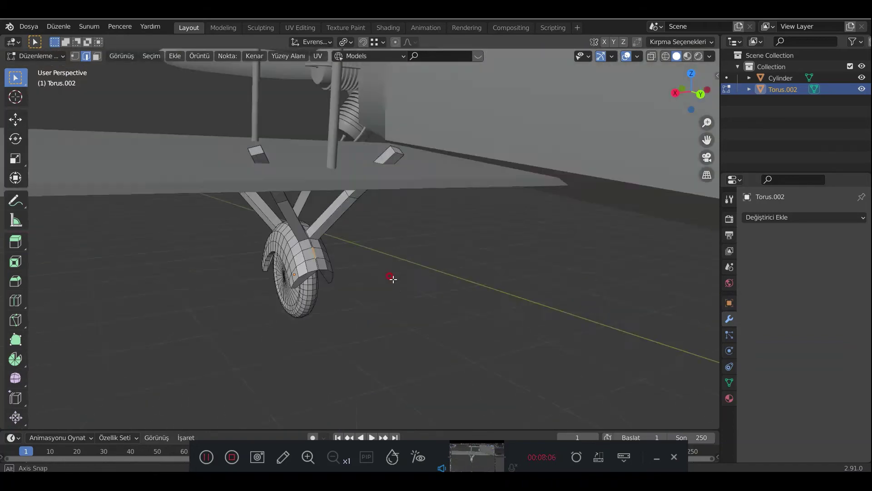
{"action": "scroll", "coordinate": [512, 313], "scroll_direction": "up", "scroll_amount": 5}
{"action": "scroll", "coordinate": [333, 292], "scroll_direction": "down", "scroll_amount": 3}
{"action": "scroll", "coordinate": [346, 356], "scroll_direction": "down", "scroll_amount": 2}
{"action": "scroll", "coordinate": [346, 348], "scroll_direction": "down", "scroll_amount": 2}
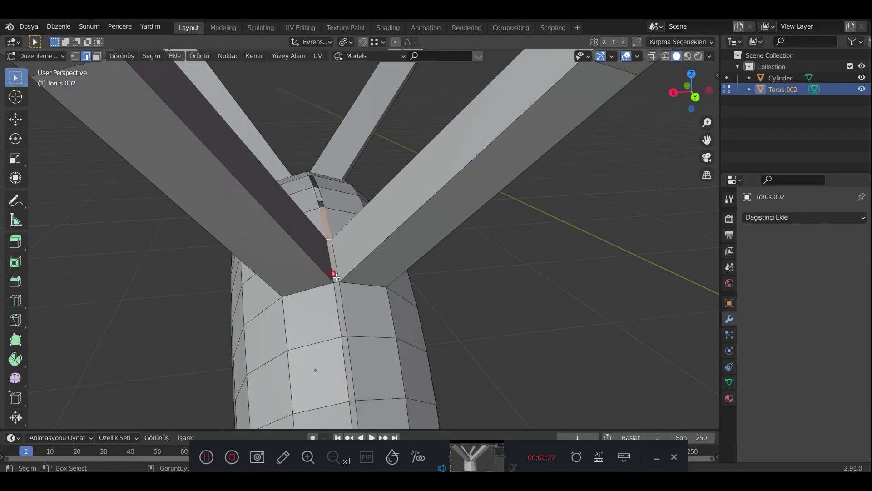
{"action": "middle_click_drag", "start_coordinate": [336, 277], "coordinate": [458, 400]}
{"action": "scroll", "coordinate": [390, 293], "scroll_direction": "up", "scroll_amount": 3}
{"action": "scroll", "coordinate": [456, 299], "scroll_direction": "down", "scroll_amount": 2}
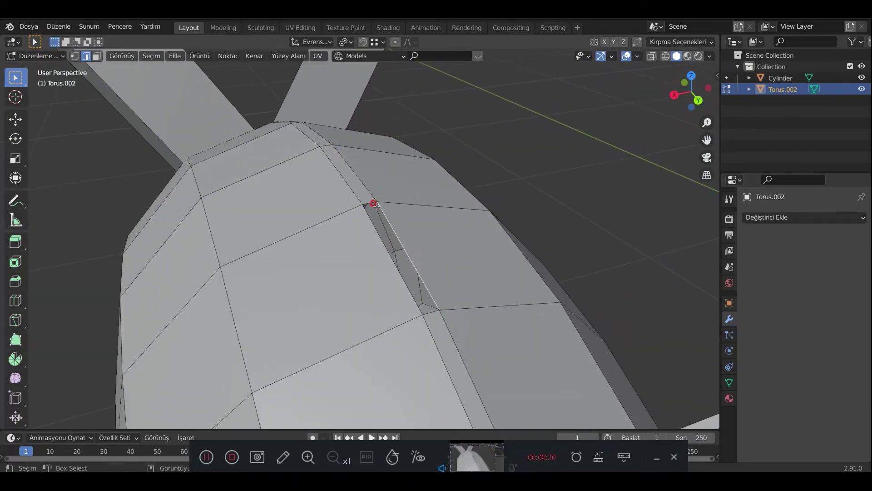
{"action": "left_click", "coordinate": [432, 317], "text": "ctrl"}
{"action": "key", "text": "Tab"}
{"action": "scroll", "coordinate": [505, 241], "scroll_direction": "down", "scroll_amount": 5}
{"action": "scroll", "coordinate": [462, 366], "scroll_direction": "up", "scroll_amount": 3}
{"action": "mouse_move", "coordinate": [505, 241]}
{"action": "middle_mouse_down"}
{"action": "mouse_move", "coordinate": [462, 367]}
{"action": "mouse_move", "coordinate": [459, 230]}
{"action": "mouse_move", "coordinate": [438, 322]}
{"action": "mouse_move", "coordinate": [377, 234]}
{"action": "middle_mouse_up"}
{"action": "key", "text": "Tab"}
{"action": "scroll", "coordinate": [355, 240], "scroll_direction": "up", "scroll_amount": 3}
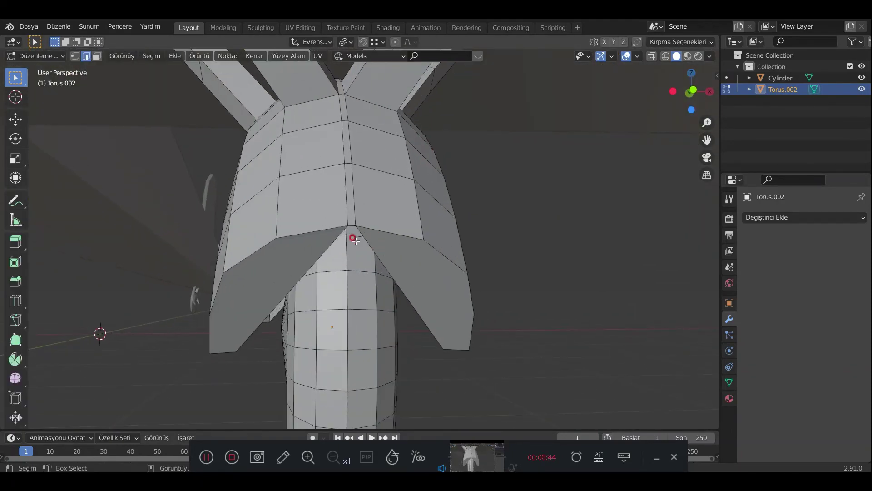
Step: In vertex select, pick a fairing flap vertex and reposition it
{"action": "key", "text": "1"}
{"action": "key", "text": "ctrl+r"}
{"action": "left_click", "coordinate": [396, 286]}
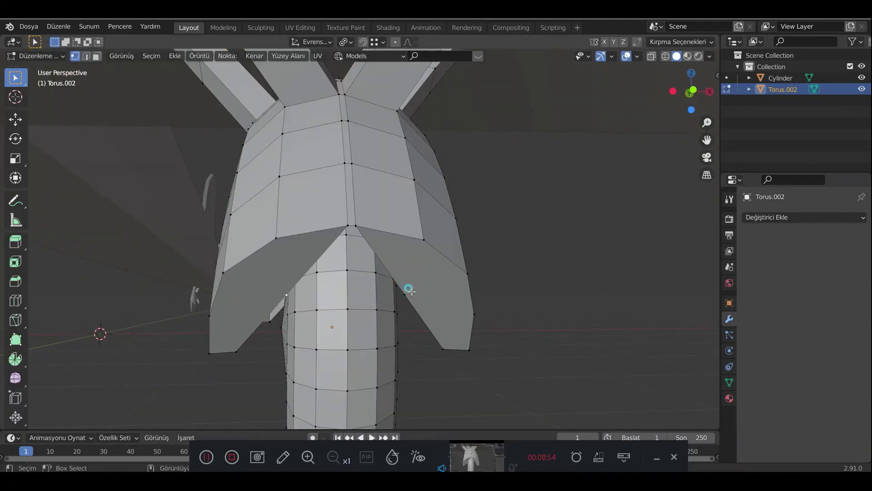
{"action": "middle_click_drag", "start_coordinate": [399, 268], "coordinate": [390, 193]}
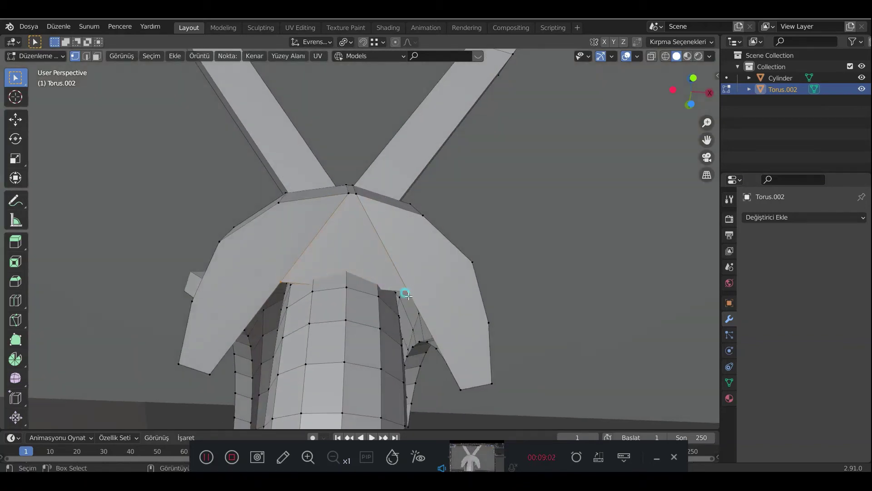
{"action": "middle_click_drag", "start_coordinate": [403, 296], "coordinate": [439, 347]}
{"action": "scroll", "coordinate": [439, 346], "scroll_direction": "up", "scroll_amount": 3}
{"action": "key", "text": "g"}
{"action": "key", "text": "y"}
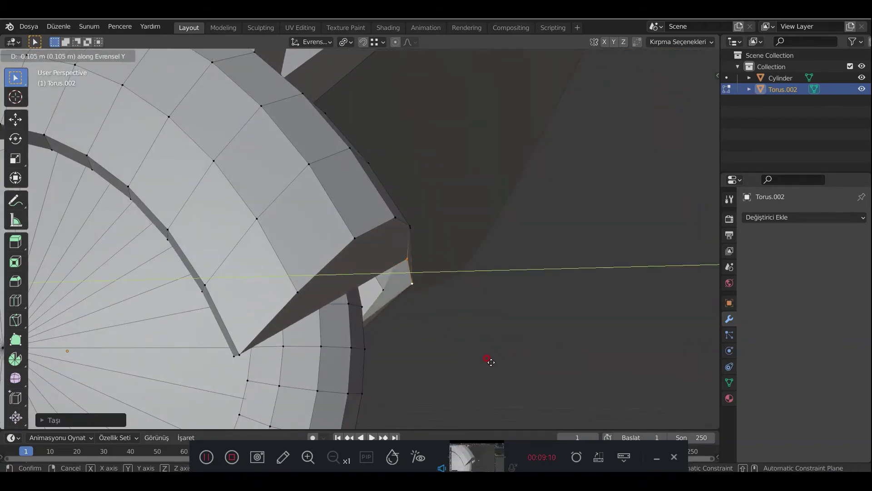
{"action": "right_click", "coordinate": [493, 346]}
{"action": "mouse_move", "coordinate": [487, 395]}
{"action": "middle_mouse_down"}
{"action": "mouse_move", "coordinate": [464, 366]}
{"action": "mouse_move", "coordinate": [455, 400]}
{"action": "mouse_move", "coordinate": [384, 347]}
{"action": "mouse_move", "coordinate": [353, 366]}
{"action": "mouse_move", "coordinate": [353, 310]}
{"action": "mouse_move", "coordinate": [409, 318]}
{"action": "middle_mouse_up"}
{"action": "key", "text": "g"}
{"action": "left_click", "coordinate": [404, 405]}
Step: Reselect the fairing, move its flap vertices along Y, and return to Object Mode
{"action": "key", "text": "Tab"}
{"action": "left_click", "coordinate": [730, 382]}
{"action": "key", "text": "Tab"}
{"action": "mouse_move", "coordinate": [305, 345]}
{"action": "middle_mouse_down"}
{"action": "mouse_move", "coordinate": [444, 304]}
{"action": "mouse_move", "coordinate": [380, 255]}
{"action": "mouse_move", "coordinate": [347, 273]}
{"action": "middle_mouse_up"}
{"action": "key", "text": "g"}
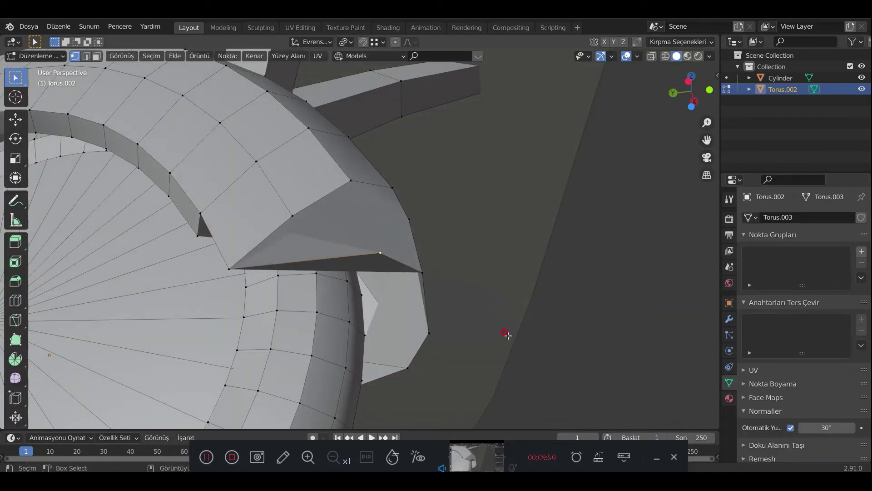
{"action": "key", "text": "y"}
{"action": "left_click", "coordinate": [463, 334]}
{"action": "key", "text": "Tab"}
{"action": "mouse_move", "coordinate": [463, 334]}
{"action": "middle_mouse_down"}
{"action": "mouse_move", "coordinate": [485, 350]}
{"action": "mouse_move", "coordinate": [502, 333]}
{"action": "mouse_move", "coordinate": [423, 253]}
{"action": "mouse_move", "coordinate": [201, 328]}
{"action": "mouse_move", "coordinate": [283, 272]}
{"action": "mouse_move", "coordinate": [403, 273]}
{"action": "mouse_move", "coordinate": [496, 237]}
{"action": "mouse_move", "coordinate": [354, 292]}
{"action": "middle_mouse_up"}
{"action": "scroll", "coordinate": [201, 328], "scroll_direction": "down", "scroll_amount": 8}
Step: Join the landing gear into the biplane body and shade the whole model smooth
{"action": "left_click", "coordinate": [460, 135], "text": "shift"}
{"action": "key", "text": "ctrl+j"}
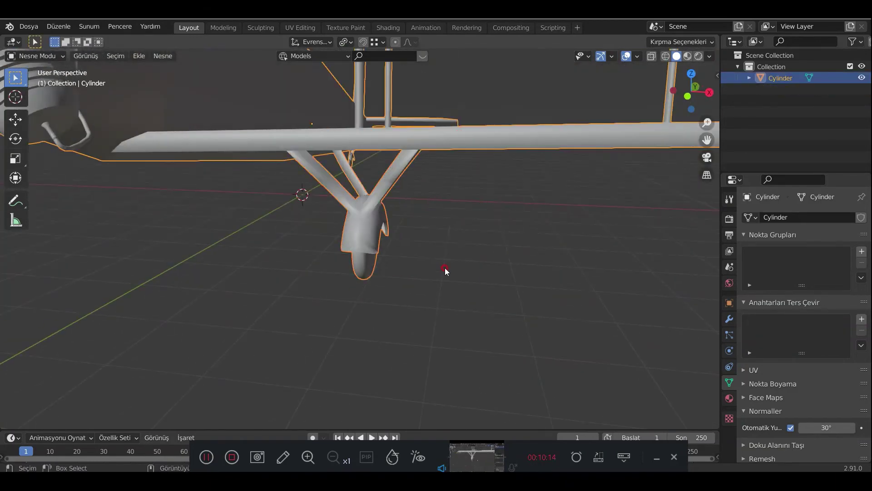
{"action": "mouse_move", "coordinate": [395, 263]}
{"action": "middle_mouse_down"}
{"action": "mouse_move", "coordinate": [499, 285]}
{"action": "mouse_move", "coordinate": [353, 228]}
{"action": "mouse_move", "coordinate": [326, 255]}
{"action": "mouse_move", "coordinate": [476, 318]}
{"action": "mouse_move", "coordinate": [390, 277]}
{"action": "mouse_move", "coordinate": [202, 298]}
{"action": "mouse_move", "coordinate": [354, 317]}
{"action": "mouse_move", "coordinate": [396, 309]}
{"action": "middle_mouse_up"}
{"action": "right_click", "coordinate": [352, 228]}
{"action": "left_click", "coordinate": [352, 228]}
{"action": "scroll", "coordinate": [396, 309], "scroll_direction": "up", "scroll_amount": 4}
Step: Create the first three material slots with new materials uçak, metal and kanat
{"action": "left_click", "coordinate": [730, 398]}
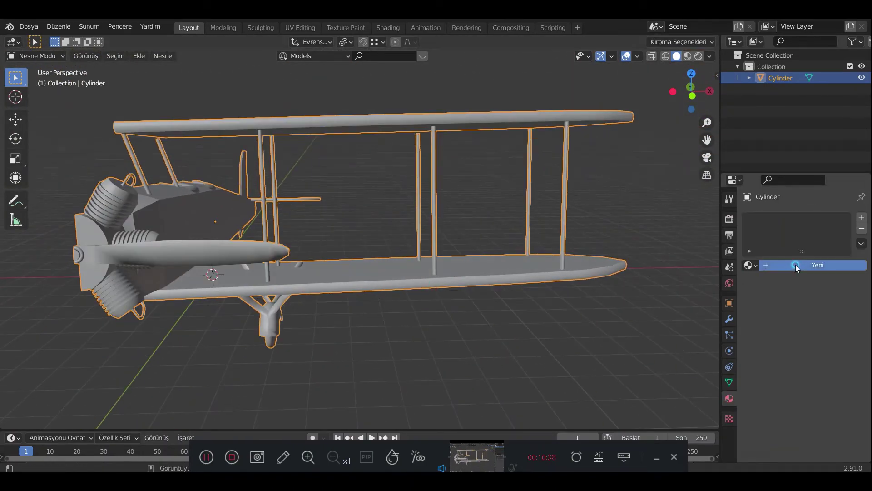
{"action": "left_click", "coordinate": [771, 271]}
{"action": "left_click", "coordinate": [778, 263]}
{"action": "type", "text": "uçak"}
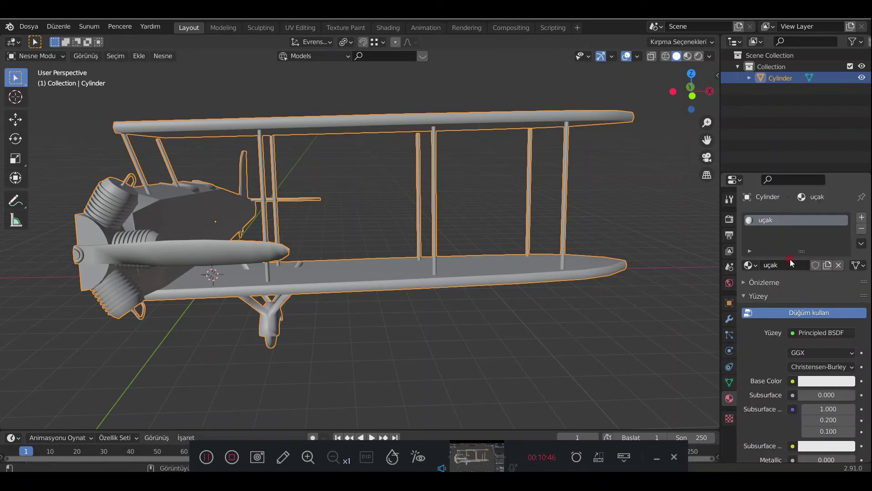
{"action": "left_click", "coordinate": [862, 218]}
{"action": "left_click", "coordinate": [780, 288]}
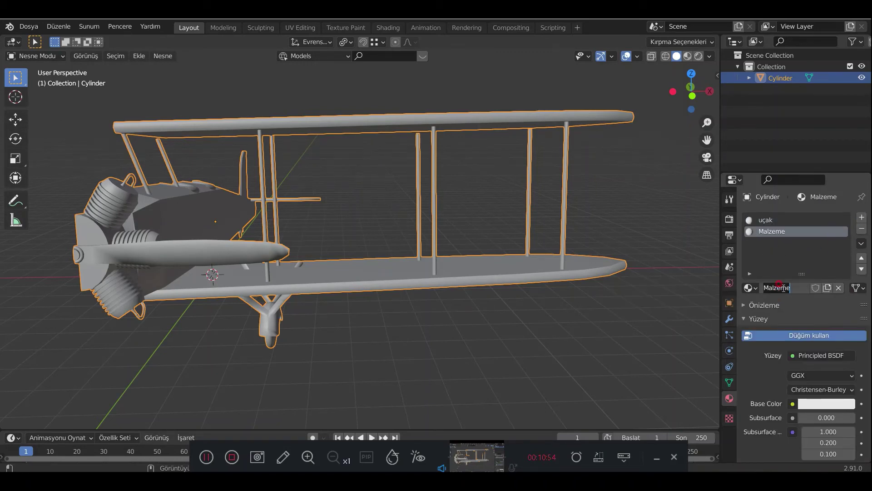
{"action": "double_click", "coordinate": [780, 288]}
{"action": "type", "text": "metal"}
{"action": "left_click", "coordinate": [865, 220]}
{"action": "left_click", "coordinate": [779, 287]}
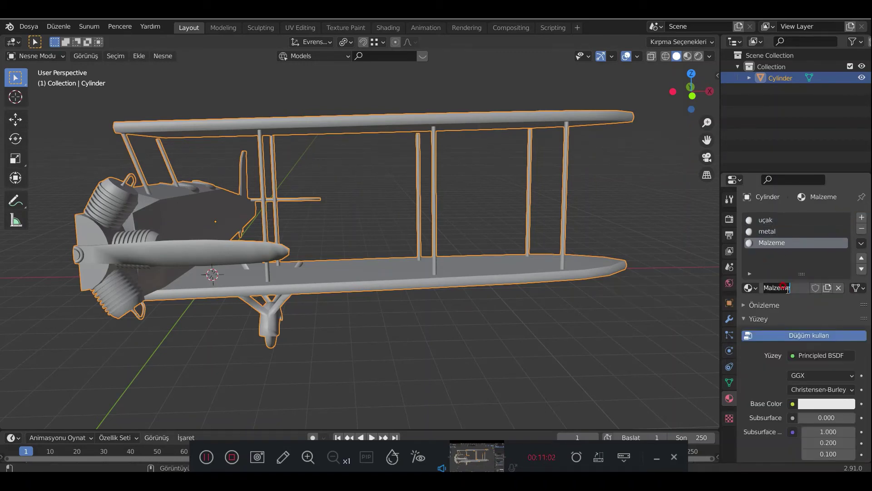
Step: Add slots four to seven with materials gövde, pervane, kablo and pilotkanbin
{"action": "left_click", "coordinate": [862, 217]}
{"action": "left_click", "coordinate": [773, 287]}
{"action": "double_click", "coordinate": [773, 287]}
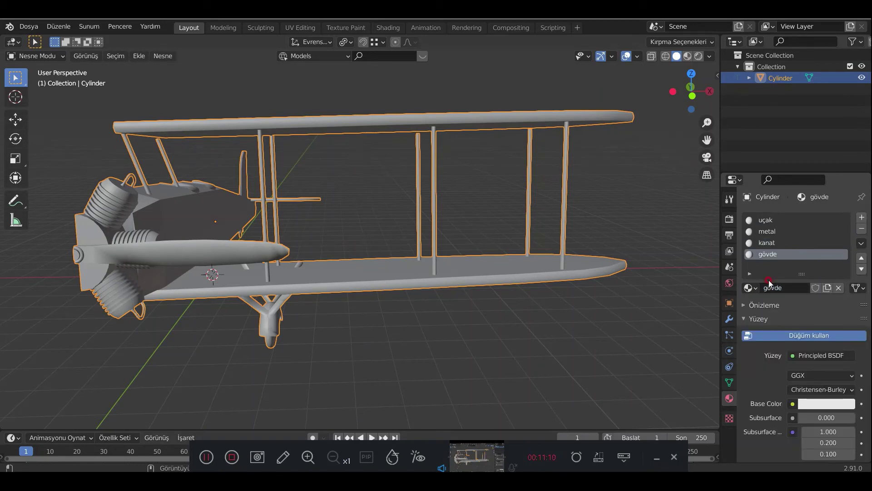
{"action": "left_click", "coordinate": [862, 218]}
{"action": "left_click", "coordinate": [780, 286]}
{"action": "double_click", "coordinate": [780, 287]}
{"action": "type", "text": "pervane"}
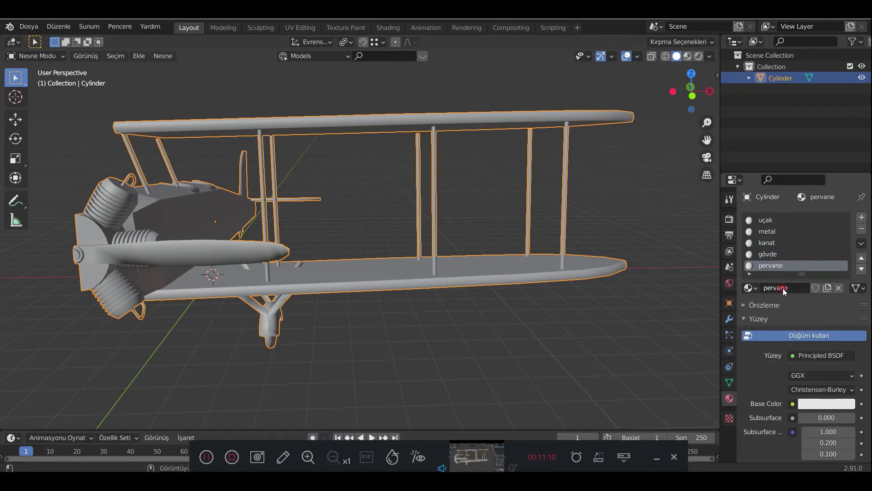
{"action": "left_click", "coordinate": [862, 218]}
{"action": "left_click", "coordinate": [781, 287]}
{"action": "type", "text": "kablo"}
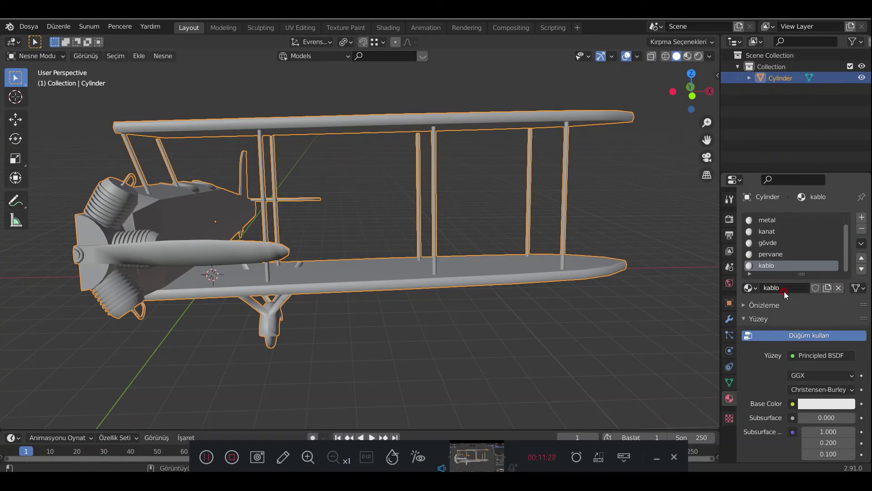
{"action": "left_click", "coordinate": [862, 218]}
{"action": "left_click", "coordinate": [784, 287]}
{"action": "double_click", "coordinate": [786, 286]}
{"action": "type", "text": "pilotkanbin"}
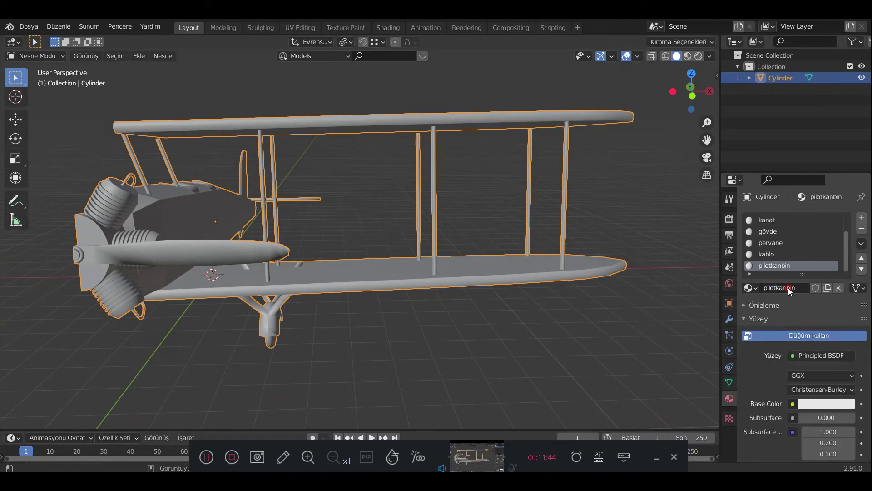
{"action": "key", "text": "Tab"}
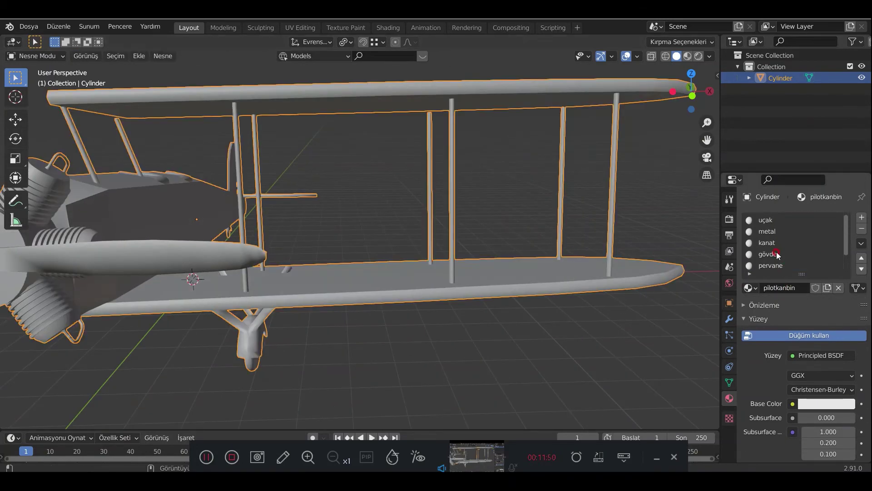
Step: In face select mode, select the wing struts, diagonal strut and landing-gear struts
{"action": "key", "text": "3"}
{"action": "left_click", "coordinate": [563, 263]}
{"action": "left_click", "coordinate": [529, 290]}
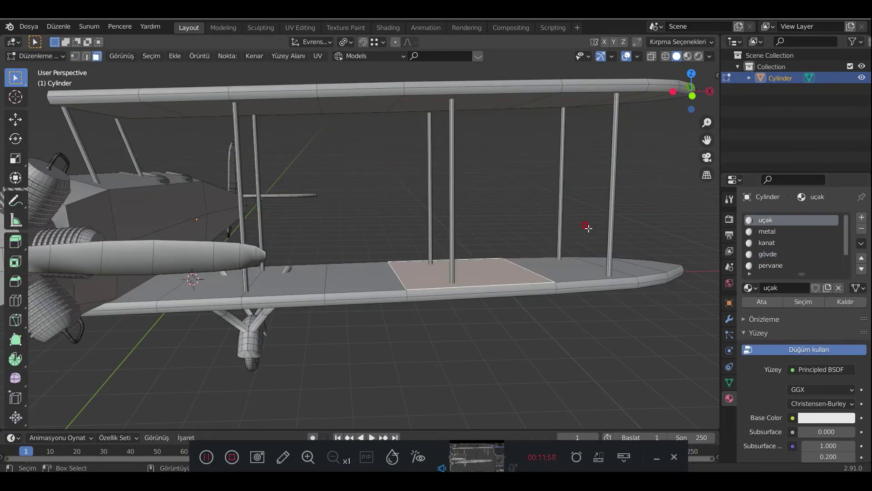
{"action": "left_click", "coordinate": [615, 204], "text": "alt"}
{"action": "left_click", "coordinate": [564, 200], "text": "alt+shift"}
{"action": "left_click", "coordinate": [452, 200], "text": "alt+shift"}
{"action": "left_click", "coordinate": [258, 207], "text": "alt+shift"}
{"action": "left_click", "coordinate": [239, 182], "text": "alt+shift"}
{"action": "left_click", "coordinate": [129, 145], "text": "alt+shift"}
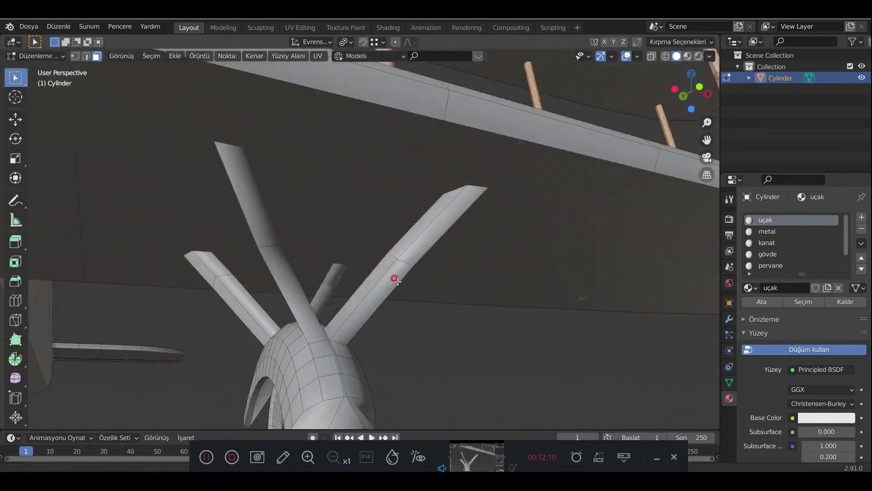
{"action": "left_click", "coordinate": [394, 278], "text": "alt+shift"}
{"action": "left_click", "coordinate": [326, 283], "text": "alt+shift"}
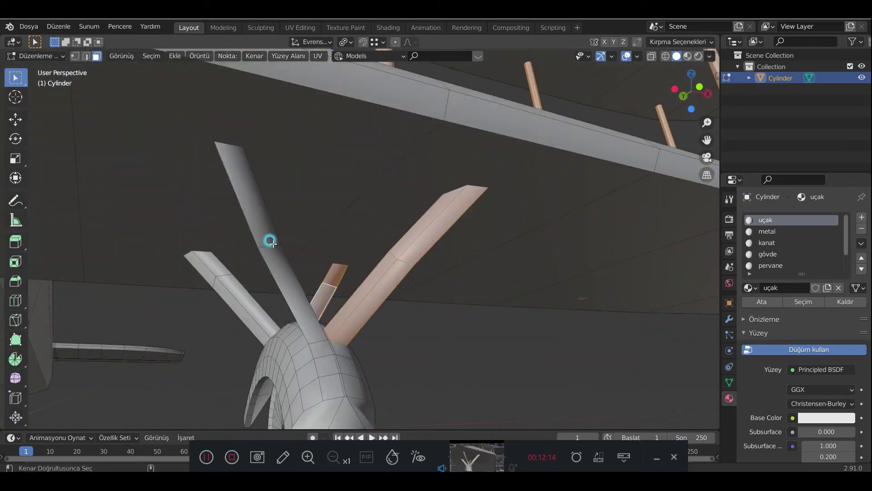
{"action": "left_click", "coordinate": [283, 275], "text": "alt+shift"}
Step: Complete the long gear strut selection and assign the struts the metal material
{"action": "left_click", "coordinate": [220, 268], "text": "alt+shift"}
{"action": "scroll", "coordinate": [220, 268], "scroll_direction": "down", "scroll_amount": 2}
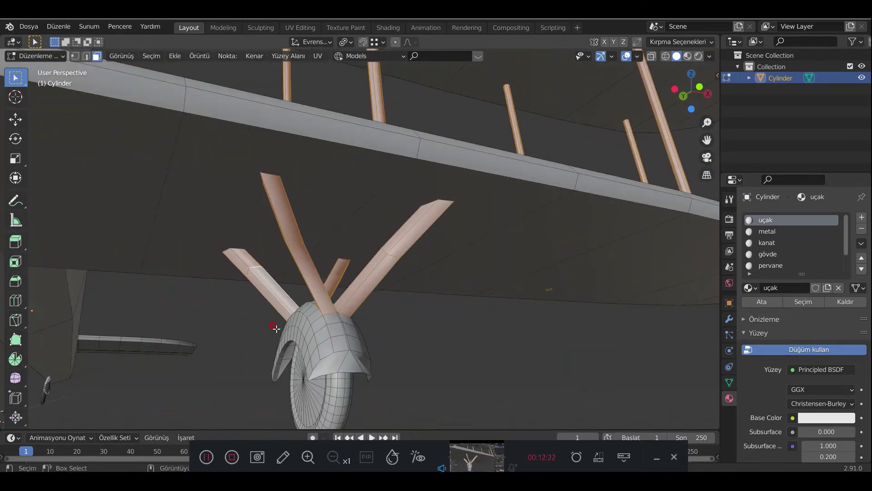
{"action": "left_click", "coordinate": [768, 232]}
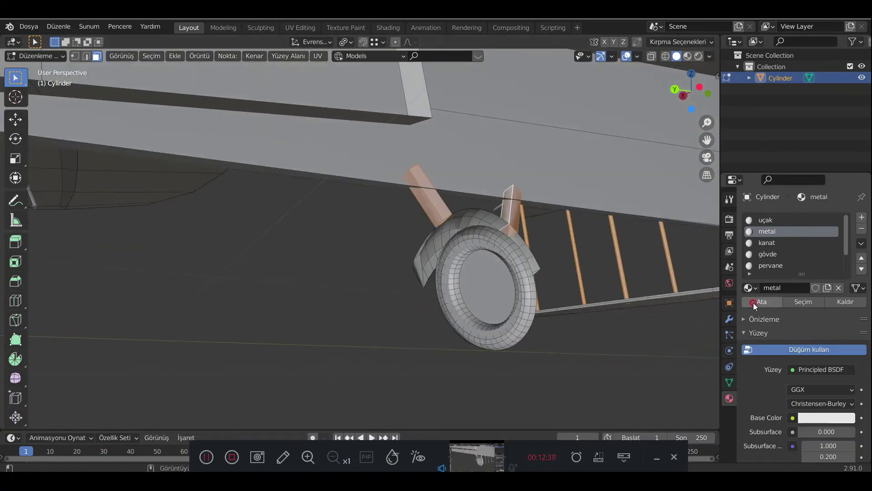
{"action": "middle_click_drag", "start_coordinate": [497, 386], "coordinate": [409, 308]}
{"action": "left_click", "coordinate": [418, 282], "text": "alt"}
Step: Select the tail fin and stabilizer faces and choose the kanat slot for them
{"action": "left_click", "coordinate": [470, 297], "text": "alt+shift"}
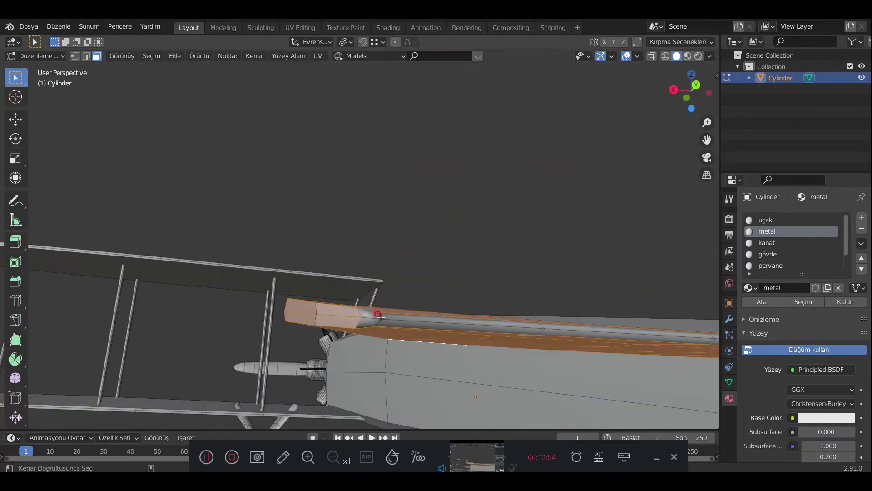
{"action": "mouse_move", "coordinate": [383, 275]}
{"action": "middle_mouse_down"}
{"action": "mouse_move", "coordinate": [457, 332]}
{"action": "mouse_move", "coordinate": [519, 308]}
{"action": "middle_mouse_up"}
{"action": "left_click", "coordinate": [767, 242]}
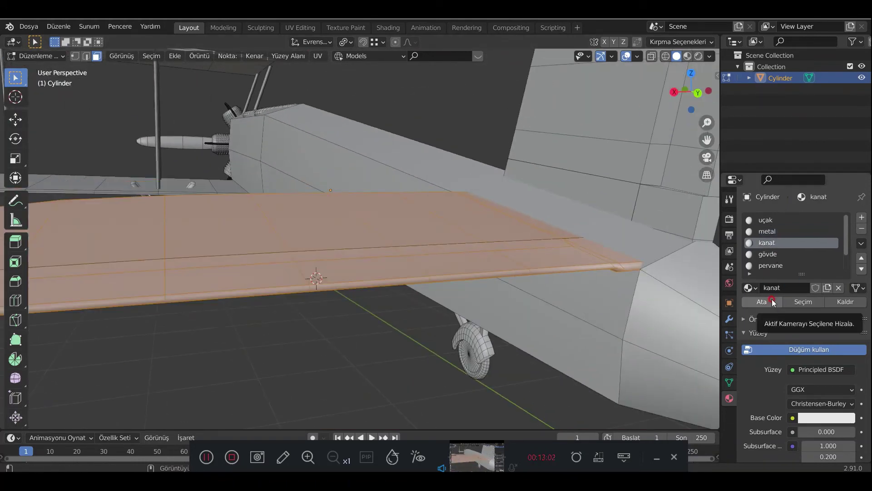
{"action": "middle_click_drag", "start_coordinate": [591, 273], "coordinate": [626, 264]}
{"action": "left_click", "coordinate": [625, 265], "text": "alt+shift"}
{"action": "mouse_move", "coordinate": [604, 205]}
{"action": "middle_mouse_down"}
{"action": "mouse_move", "coordinate": [652, 244]}
{"action": "mouse_move", "coordinate": [534, 211]}
{"action": "middle_mouse_up"}
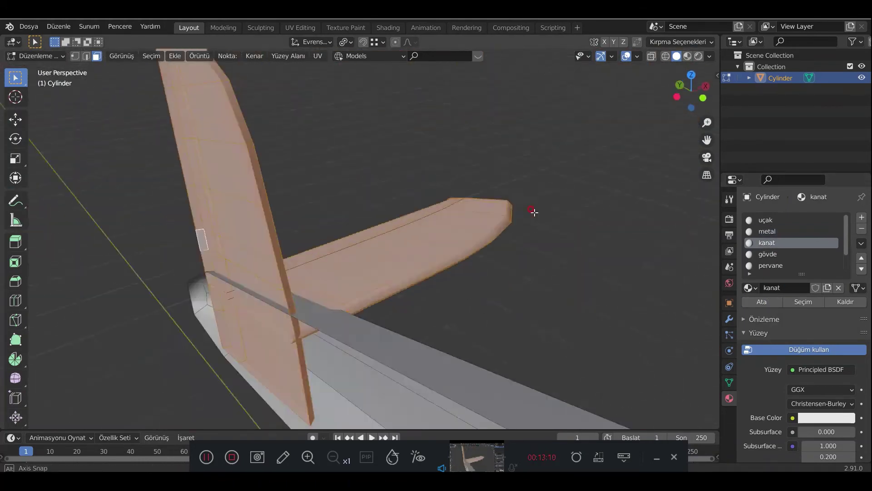
Step: Clear the selection and select face loops on the upper wing
{"action": "key", "text": "alt+a"}
{"action": "scroll", "coordinate": [352, 278], "scroll_direction": "down", "scroll_amount": 2}
{"action": "mouse_move", "coordinate": [507, 317]}
{"action": "middle_mouse_down"}
{"action": "mouse_move", "coordinate": [564, 333]}
{"action": "mouse_move", "coordinate": [288, 248]}
{"action": "mouse_move", "coordinate": [486, 267]}
{"action": "mouse_move", "coordinate": [512, 308]}
{"action": "mouse_move", "coordinate": [472, 365]}
{"action": "mouse_move", "coordinate": [465, 212]}
{"action": "mouse_move", "coordinate": [645, 319]}
{"action": "mouse_move", "coordinate": [335, 335]}
{"action": "middle_mouse_up"}
{"action": "left_click", "coordinate": [287, 248], "text": "alt"}
{"action": "left_click", "coordinate": [466, 211], "text": "alt"}
Step: Select wing and engine faces, pick the pervane slot, and frame them in view
{"action": "key", "text": "alt+a"}
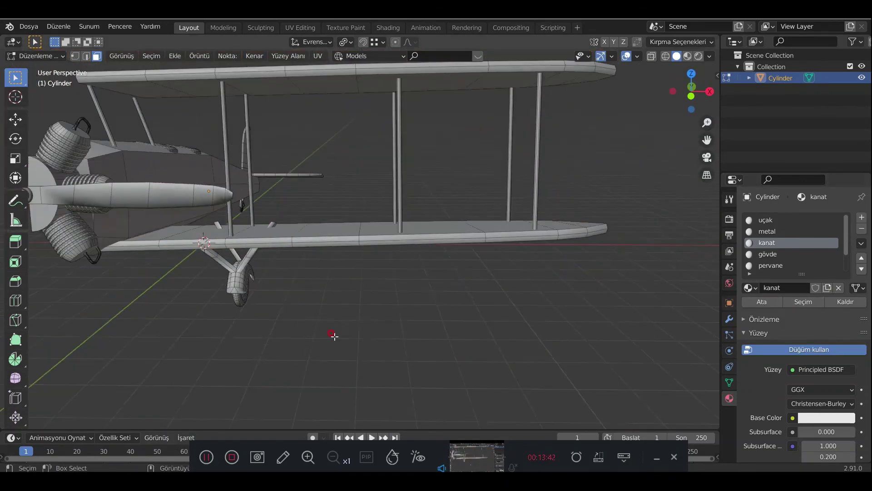
{"action": "scroll", "coordinate": [307, 283], "scroll_direction": "up", "scroll_amount": 3}
{"action": "left_click", "coordinate": [307, 282], "text": "alt"}
{"action": "middle_click_drag", "start_coordinate": [307, 282], "coordinate": [294, 368]}
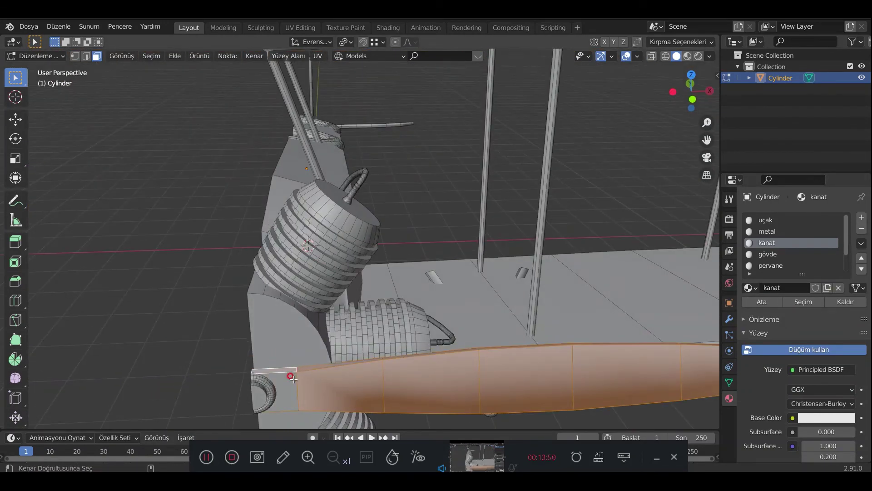
{"action": "left_click", "coordinate": [293, 379], "text": "shift"}
{"action": "left_click", "coordinate": [771, 265]}
{"action": "key", "text": "KP_Decimal"}
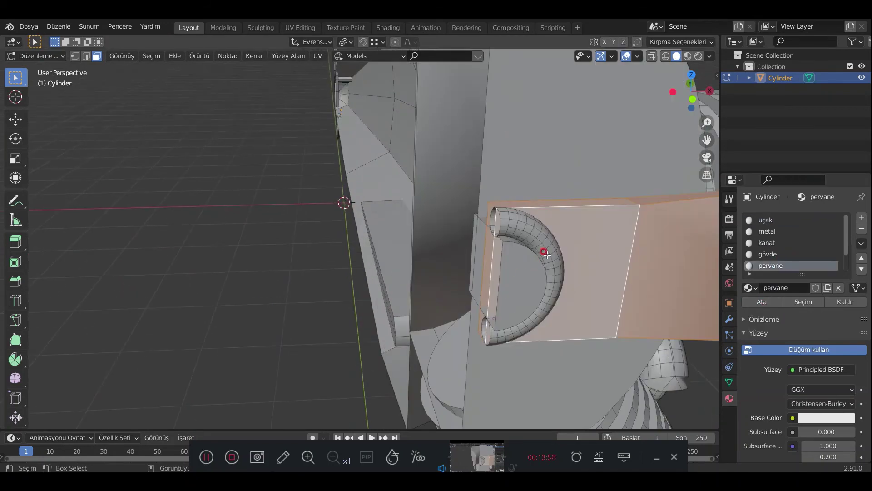
{"action": "key", "text": "alt+a"}
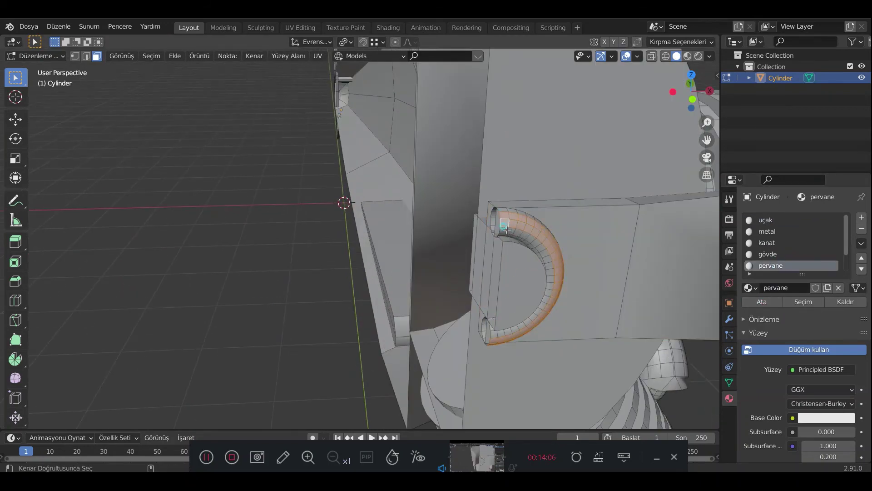
Step: Pick the uçak slot and select a face loop on the engine ring
{"action": "middle_click_drag", "start_coordinate": [508, 221], "coordinate": [487, 199]}
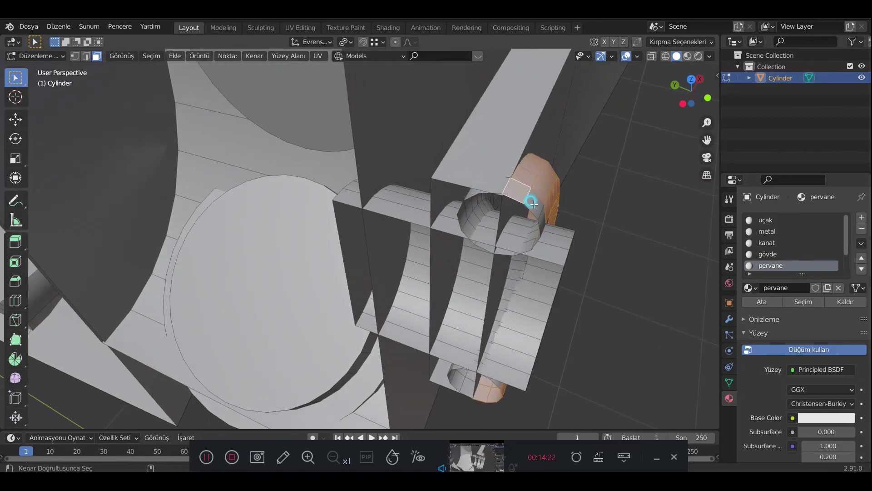
{"action": "left_click", "coordinate": [532, 203]}
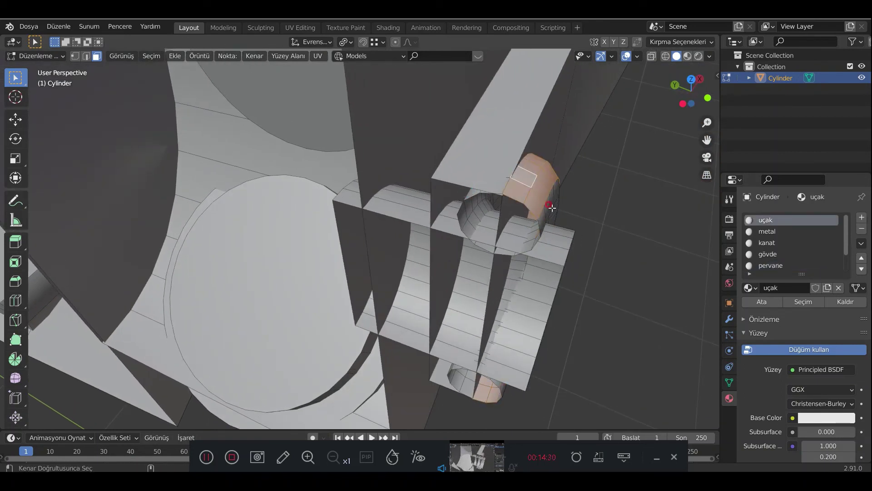
{"action": "left_click", "coordinate": [550, 206], "text": "alt"}
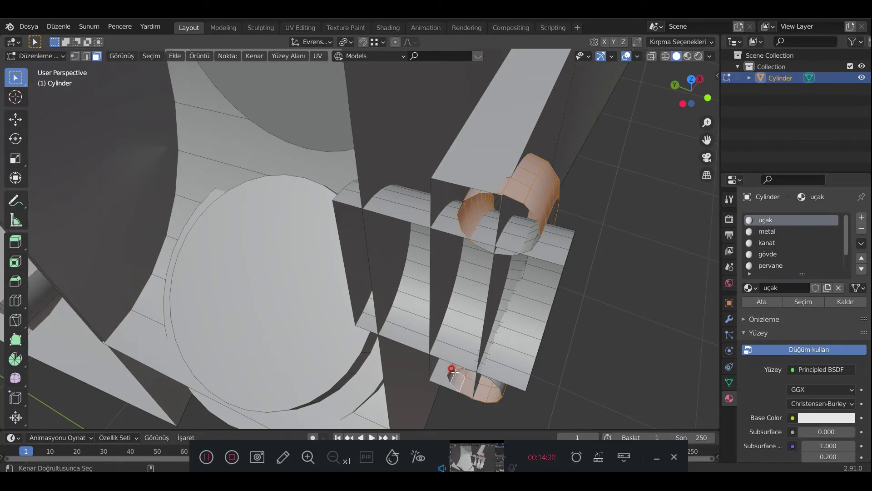
{"action": "middle_click_drag", "start_coordinate": [475, 256], "coordinate": [507, 107]}
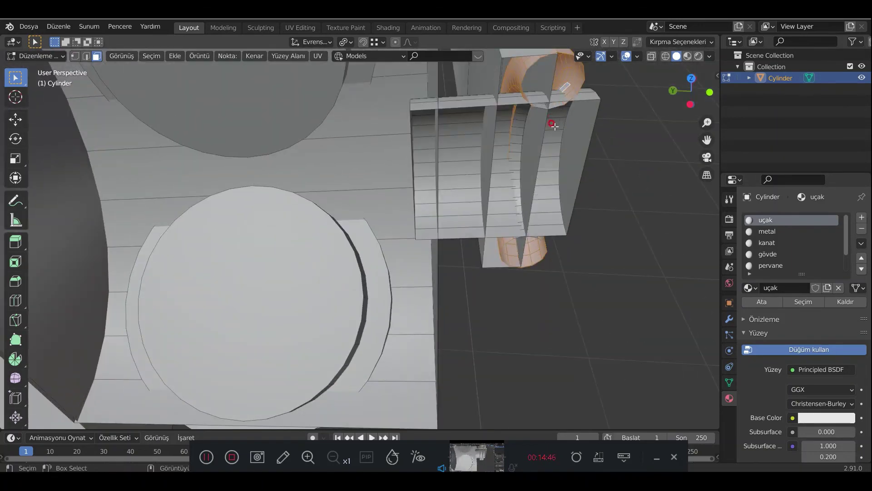
{"action": "mouse_move", "coordinate": [554, 126]}
{"action": "middle_mouse_down"}
{"action": "mouse_move", "coordinate": [525, 263]}
{"action": "mouse_move", "coordinate": [437, 242]}
{"action": "middle_mouse_up"}
Step: Select the propeller shaft loop and highlight the faces using the metal material
{"action": "left_click", "coordinate": [434, 262], "text": "alt"}
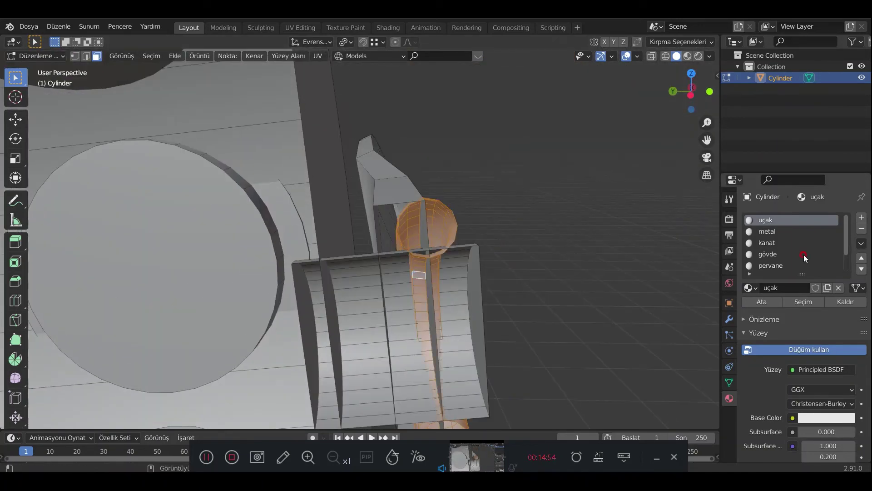
{"action": "left_click", "coordinate": [767, 231]}
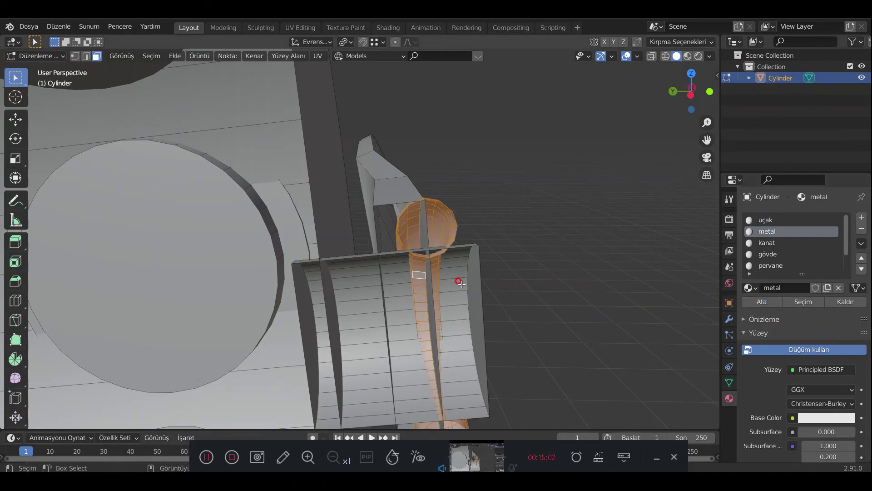
{"action": "double_click", "coordinate": [470, 303]}
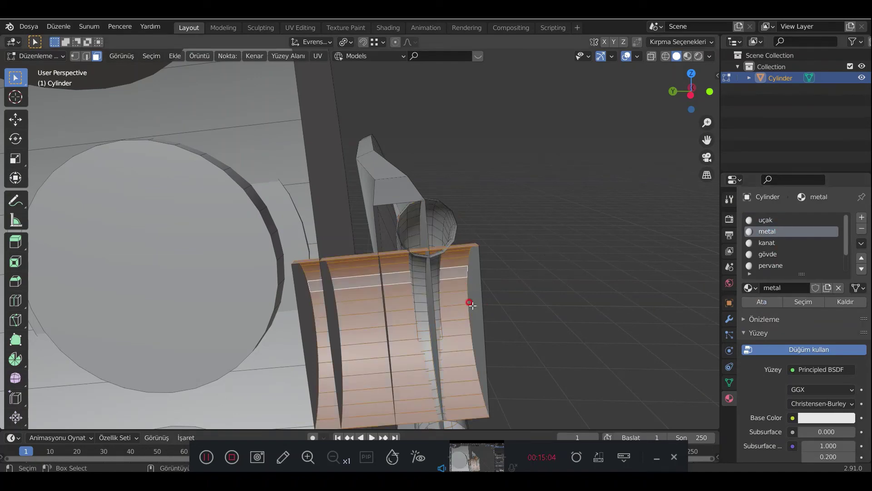
{"action": "left_click", "coordinate": [615, 279]}
{"action": "mouse_move", "coordinate": [615, 279]}
{"action": "middle_mouse_down"}
{"action": "mouse_move", "coordinate": [610, 290]}
{"action": "mouse_move", "coordinate": [541, 323]}
{"action": "middle_mouse_up"}
{"action": "scroll", "coordinate": [542, 323], "scroll_direction": "down", "scroll_amount": 4}
Step: Select the half-disc face and the ribbed engine cylinder's rings
{"action": "middle_click_drag", "start_coordinate": [386, 266], "coordinate": [433, 275]}
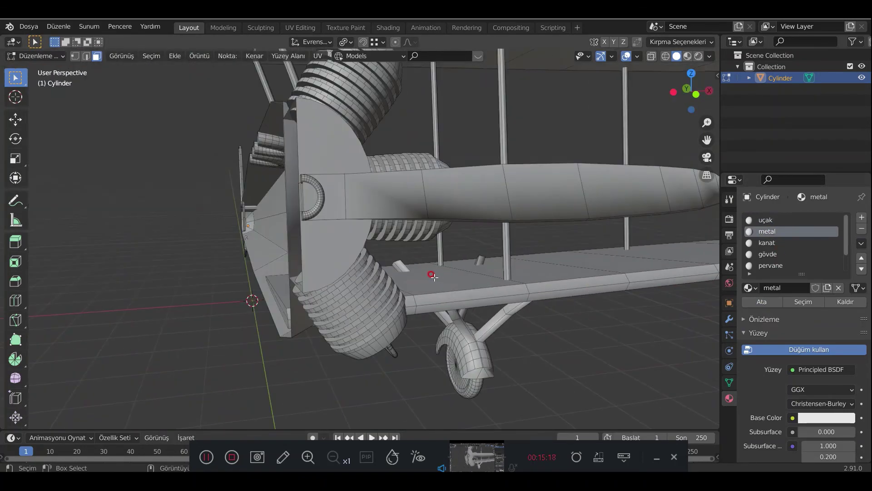
{"action": "mouse_move", "coordinate": [356, 203]}
{"action": "middle_mouse_down"}
{"action": "mouse_move", "coordinate": [403, 229]}
{"action": "mouse_move", "coordinate": [349, 222]}
{"action": "mouse_move", "coordinate": [397, 218]}
{"action": "mouse_move", "coordinate": [377, 214]}
{"action": "middle_mouse_up"}
{"action": "left_click", "coordinate": [404, 228]}
{"action": "left_click", "coordinate": [348, 218], "text": "alt+shift"}
{"action": "left_click", "coordinate": [377, 214], "text": "alt+shift"}
{"action": "left_click", "coordinate": [400, 169], "text": "alt+shift"}
{"action": "left_click", "coordinate": [418, 137], "text": "alt+shift"}
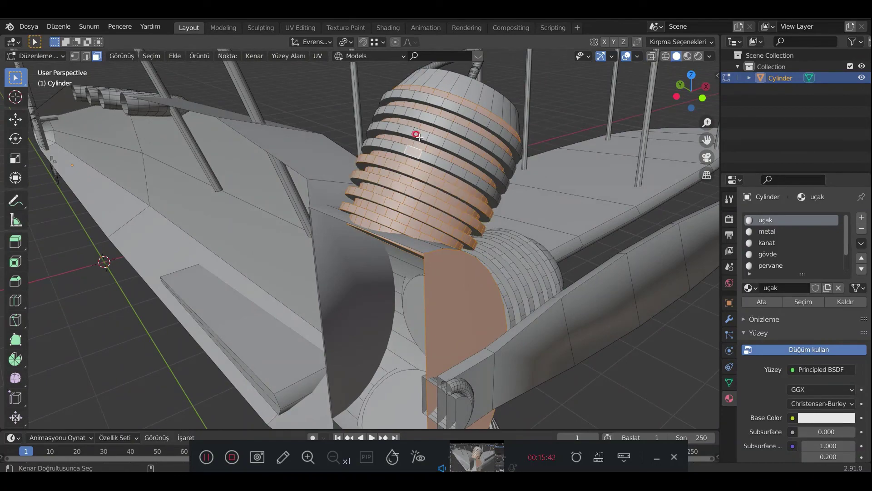
{"action": "left_click", "coordinate": [409, 131], "text": "alt+shift"}
{"action": "left_click", "coordinate": [412, 100], "text": "alt+shift"}
{"action": "middle_click_drag", "start_coordinate": [411, 100], "coordinate": [422, 150]}
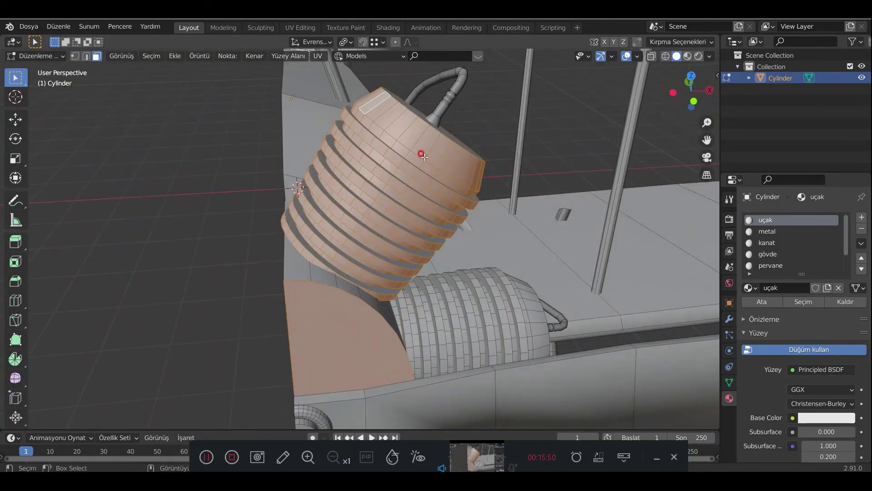
Step: Put a cylinder ring on the metal slot and the top cap on uçak
{"action": "left_click", "coordinate": [773, 243]}
{"action": "scroll", "coordinate": [781, 254], "scroll_direction": "down", "scroll_amount": 2}
{"action": "scroll", "coordinate": [778, 255], "scroll_direction": "up", "scroll_amount": 1}
{"action": "scroll", "coordinate": [774, 255], "scroll_direction": "up", "scroll_amount": 1}
{"action": "left_click", "coordinate": [773, 232]}
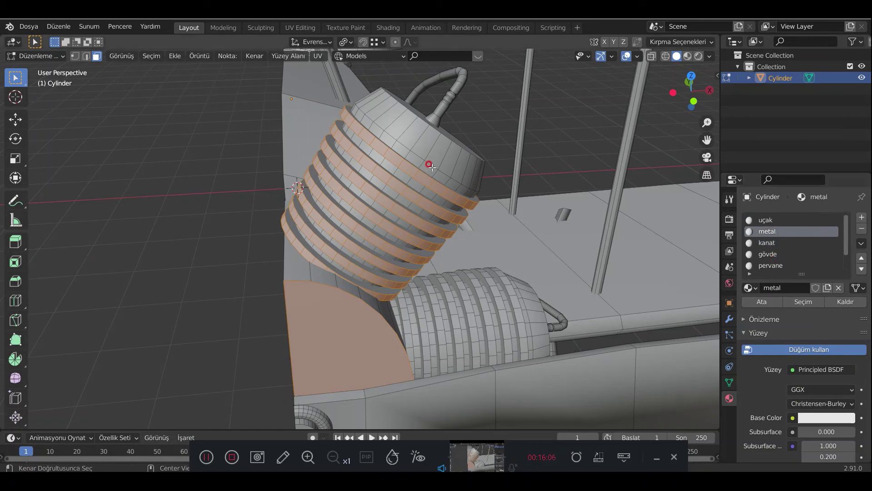
{"action": "left_click", "coordinate": [426, 154], "text": "alt"}
{"action": "left_click", "coordinate": [768, 220]}
{"action": "left_click", "coordinate": [762, 302]}
{"action": "middle_click_drag", "start_coordinate": [446, 200], "coordinate": [471, 215]}
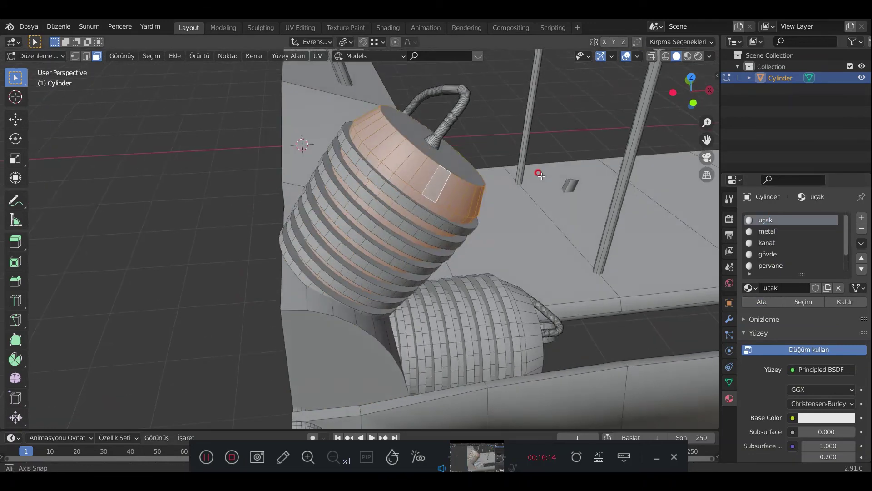
{"action": "scroll", "coordinate": [471, 215], "scroll_direction": "up", "scroll_amount": 3}
{"action": "scroll", "coordinate": [471, 215], "scroll_direction": "down", "scroll_amount": 2}
Step: Select the pipe handle segment by segment with L, then clear the selection
{"action": "key", "text": "l"}
{"action": "key", "text": "l"}
{"action": "mouse_move", "coordinate": [473, 82]}
{"action": "middle_mouse_down"}
{"action": "mouse_move", "coordinate": [432, 121]}
{"action": "mouse_move", "coordinate": [450, 184]}
{"action": "mouse_move", "coordinate": [445, 314]}
{"action": "middle_mouse_up"}
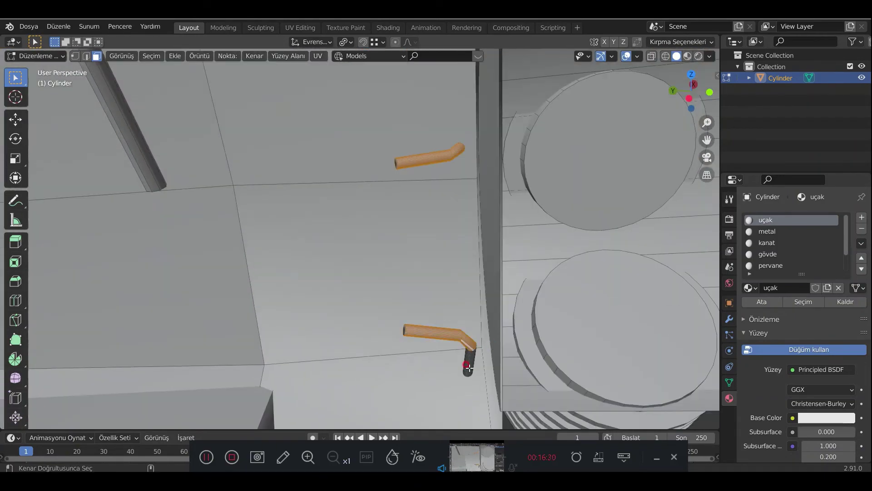
{"action": "key", "text": "l"}
{"action": "mouse_move", "coordinate": [468, 367]}
{"action": "middle_mouse_down"}
{"action": "mouse_move", "coordinate": [306, 269]}
{"action": "mouse_move", "coordinate": [356, 189]}
{"action": "mouse_move", "coordinate": [230, 184]}
{"action": "middle_mouse_up"}
{"action": "key", "text": "l"}
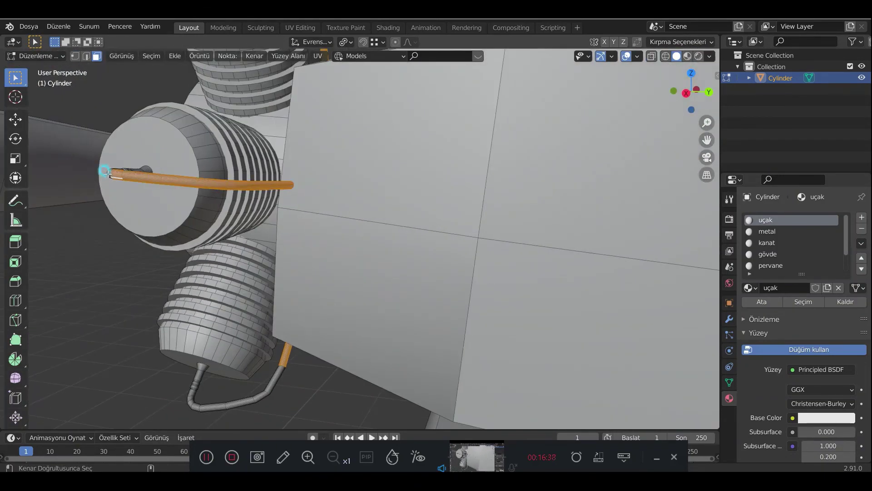
{"action": "mouse_move", "coordinate": [194, 406]}
{"action": "middle_mouse_down"}
{"action": "mouse_move", "coordinate": [253, 336]}
{"action": "mouse_move", "coordinate": [357, 302]}
{"action": "mouse_move", "coordinate": [352, 104]}
{"action": "middle_mouse_up"}
{"action": "key", "text": "l"}
{"action": "left_click", "coordinate": [348, 97]}
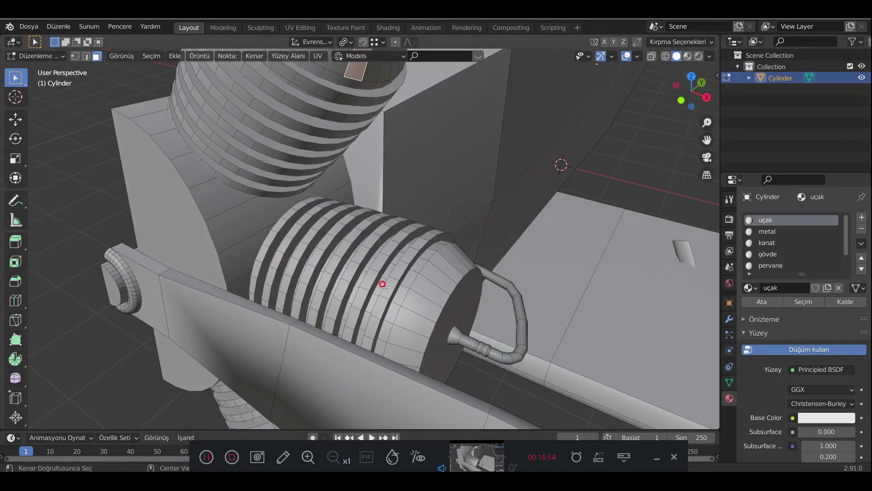
{"action": "middle_click_drag", "start_coordinate": [281, 233], "coordinate": [321, 285]}
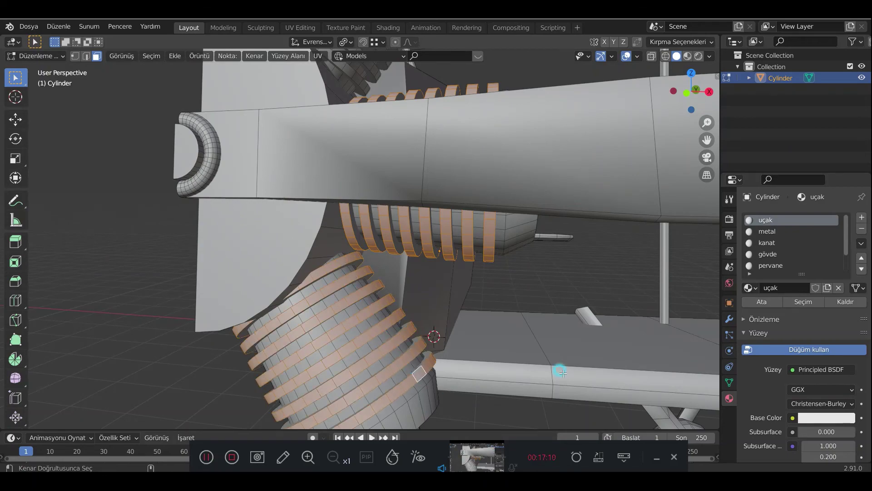
{"action": "left_click", "coordinate": [500, 331]}
{"action": "mouse_move", "coordinate": [501, 331]}
{"action": "middle_mouse_down"}
{"action": "mouse_move", "coordinate": [400, 278]}
{"action": "mouse_move", "coordinate": [468, 225]}
{"action": "middle_mouse_up"}
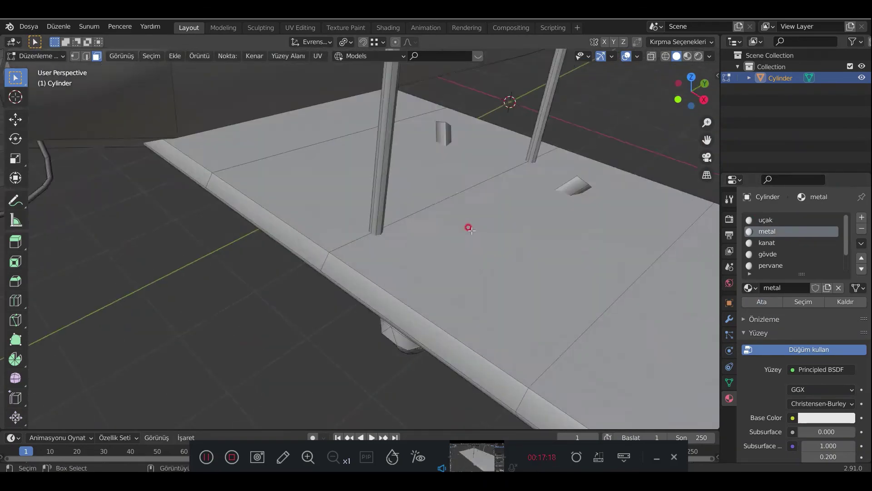
Step: Raise a small face on the wing's top along the Z axis
{"action": "scroll", "coordinate": [468, 226], "scroll_direction": "up", "scroll_amount": 4}
{"action": "left_click", "coordinate": [610, 305]}
{"action": "middle_click_drag", "start_coordinate": [610, 304], "coordinate": [560, 234]}
{"action": "key", "text": "g"}
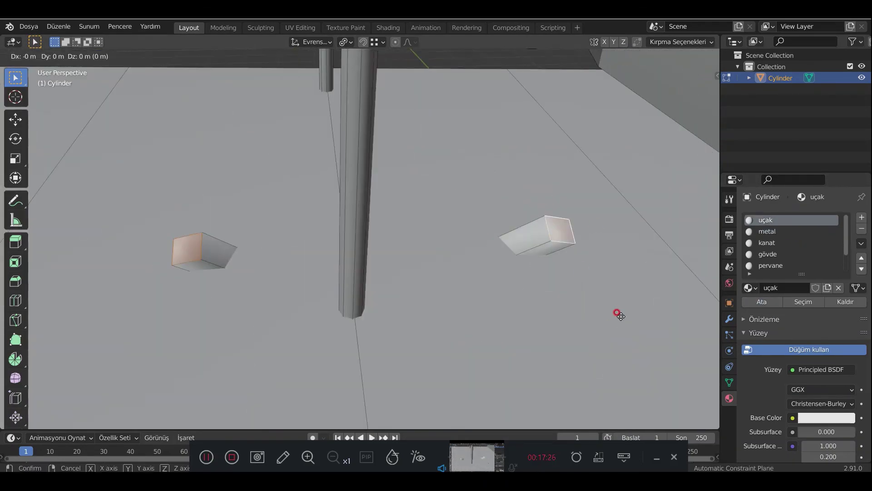
{"action": "key", "text": "z"}
{"action": "left_click", "coordinate": [604, 357]}
{"action": "mouse_move", "coordinate": [604, 356]}
{"action": "middle_mouse_down"}
{"action": "mouse_move", "coordinate": [494, 253]}
{"action": "mouse_move", "coordinate": [574, 273]}
{"action": "mouse_move", "coordinate": [255, 220]}
{"action": "mouse_move", "coordinate": [347, 292]}
{"action": "middle_mouse_up"}
Step: Select the curved cockpit tube and place a duplicate beside the original
{"action": "left_click", "coordinate": [453, 264], "text": "alt"}
{"action": "key", "text": "ctrl+KP_Add"}
{"action": "key", "text": "ctrl+KP_Add"}
{"action": "key", "text": "ctrl+KP_Add"}
{"action": "key", "text": "ctrl+KP_Add"}
{"action": "key", "text": "ctrl+KP_Add"}
{"action": "key", "text": "ctrl+KP_Add"}
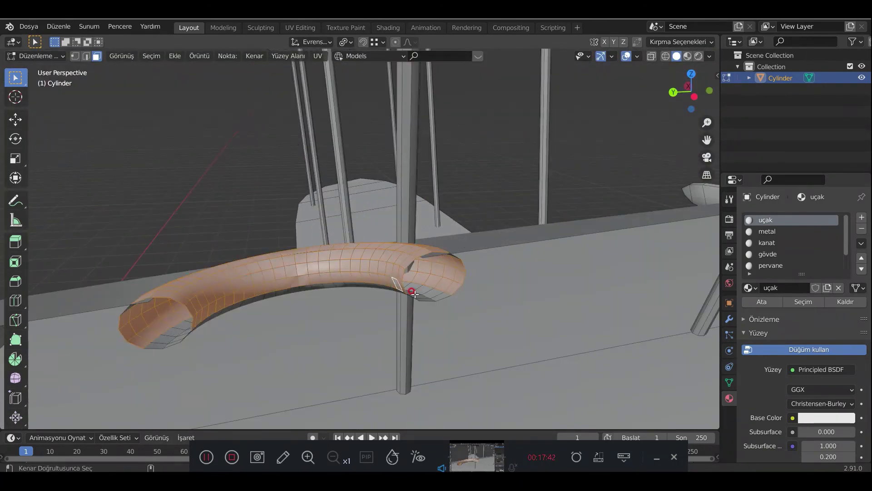
{"action": "left_click", "coordinate": [354, 275], "text": "alt+shift"}
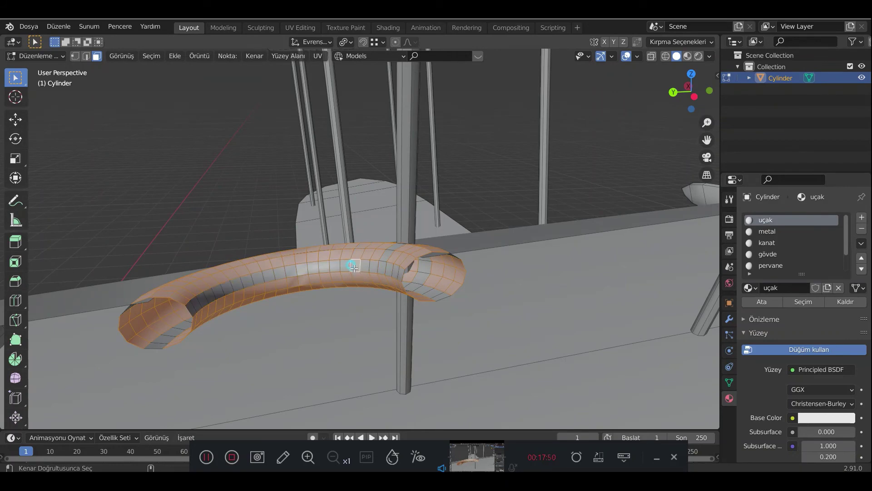
{"action": "middle_click_drag", "start_coordinate": [425, 288], "coordinate": [318, 318]}
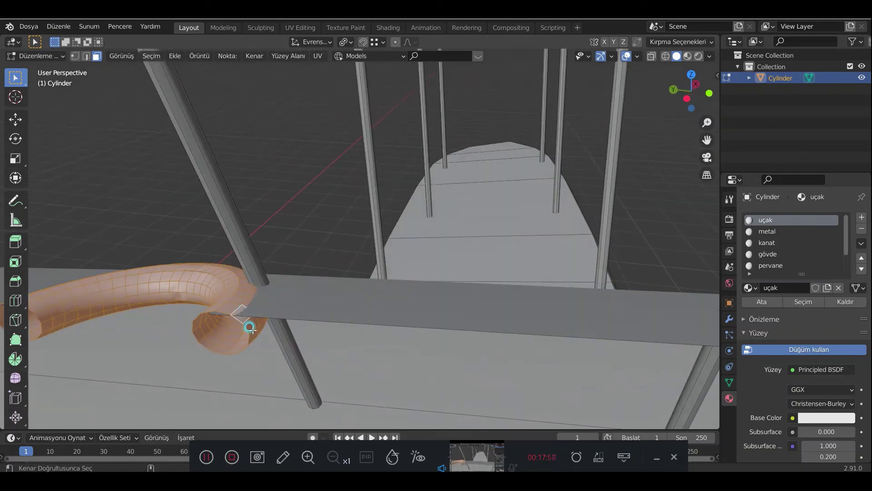
{"action": "key", "text": "shift+d"}
{"action": "left_click", "coordinate": [309, 333]}
{"action": "key", "text": "ctrl+KP_Add"}
{"action": "key", "text": "ctrl+KP_Add"}
{"action": "key", "text": "ctrl+KP_Add"}
{"action": "key", "text": "ctrl+KP_Add"}
{"action": "key", "text": "ctrl+KP_Add"}
{"action": "key", "text": "ctrl+KP_Add"}
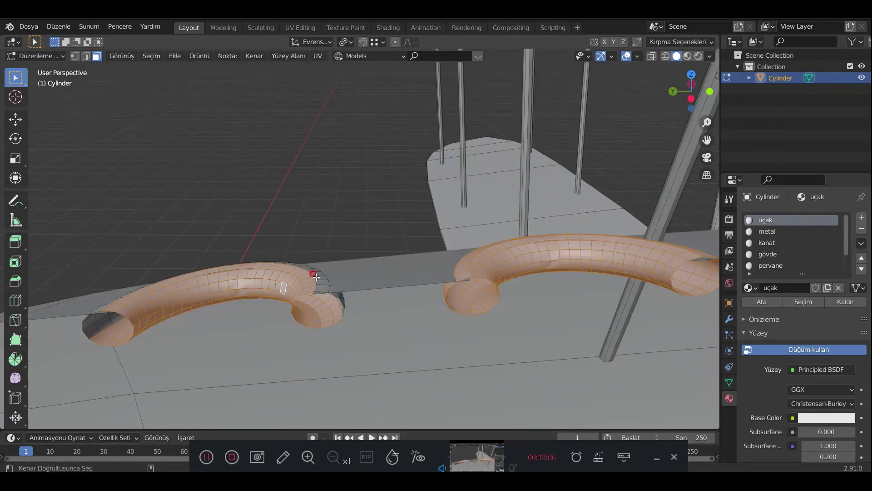
Step: Assign the pilotkanbin material to both cockpit tubes
{"action": "middle_click_drag", "start_coordinate": [298, 312], "coordinate": [250, 259]}
{"action": "scroll", "coordinate": [262, 268], "scroll_direction": "up", "scroll_amount": 3}
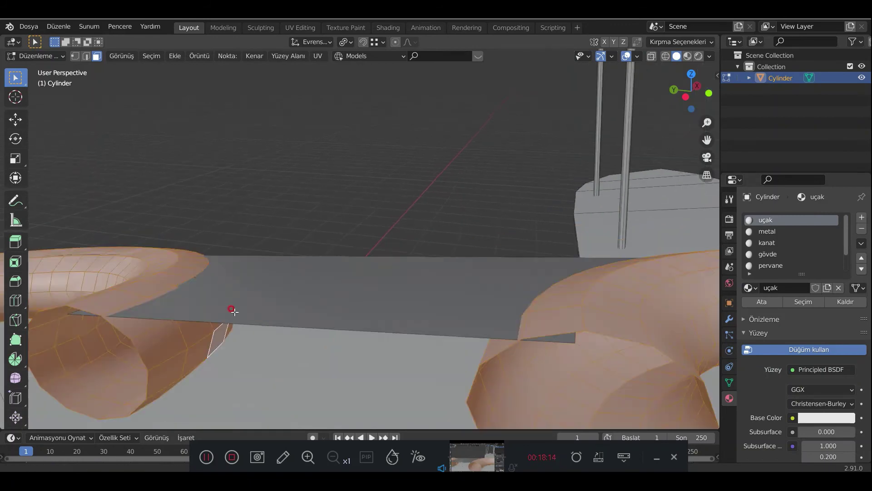
{"action": "scroll", "coordinate": [267, 305], "scroll_direction": "up", "scroll_amount": 2}
{"action": "scroll", "coordinate": [275, 301], "scroll_direction": "down", "scroll_amount": 2}
{"action": "left_click", "coordinate": [775, 265]}
{"action": "left_click", "coordinate": [762, 302]}
{"action": "scroll", "coordinate": [413, 359], "scroll_direction": "down", "scroll_amount": 4}
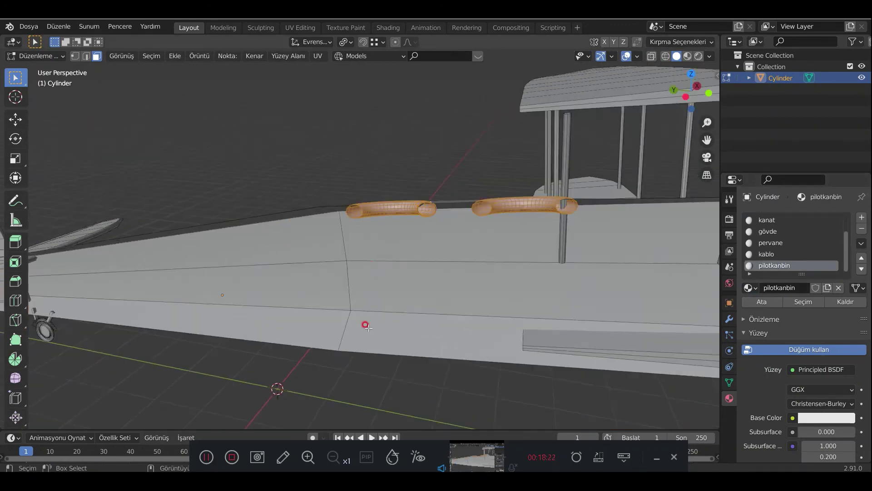
{"action": "scroll", "coordinate": [413, 363], "scroll_direction": "down", "scroll_amount": 3}
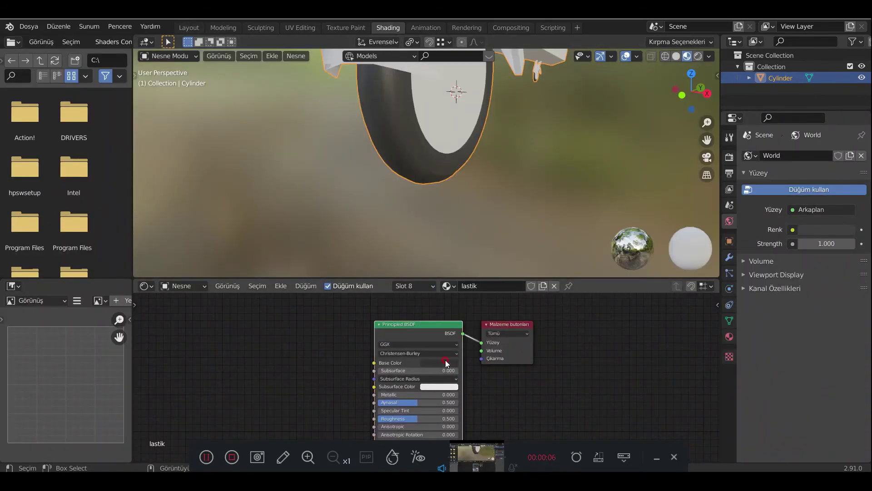
Step: Raise the tyre material's Metallic to 0.978 and check its base colour
{"action": "left_click", "coordinate": [446, 363]}
{"action": "left_click_drag", "start_coordinate": [409, 394], "coordinate": [455, 394]}
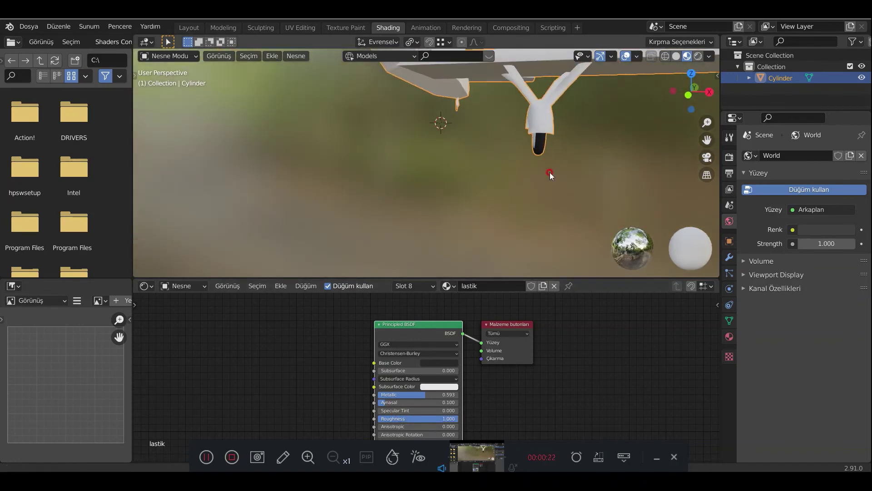
{"action": "left_click", "coordinate": [438, 363]}
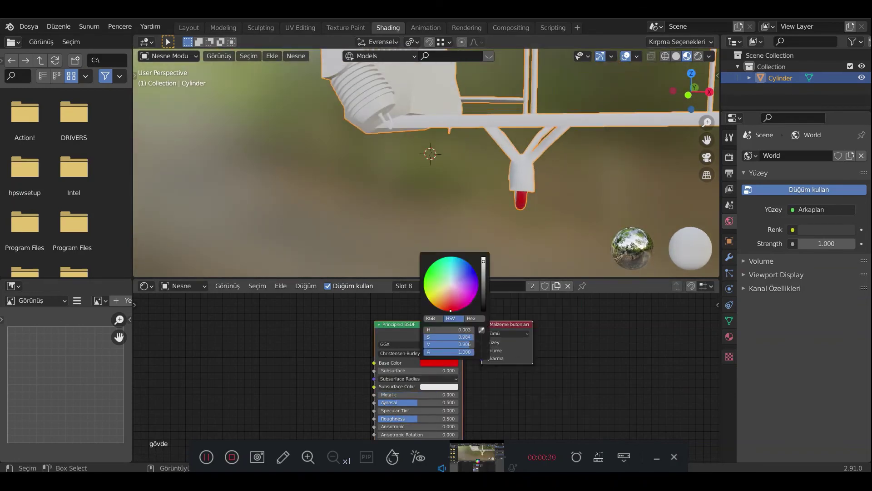
{"action": "left_click", "coordinate": [448, 286]}
{"action": "left_click", "coordinate": [468, 338]}
Step: Make the uçak material dark grey with Metallic 1.000 and Roughness 0.282
{"action": "left_click", "coordinate": [432, 286]}
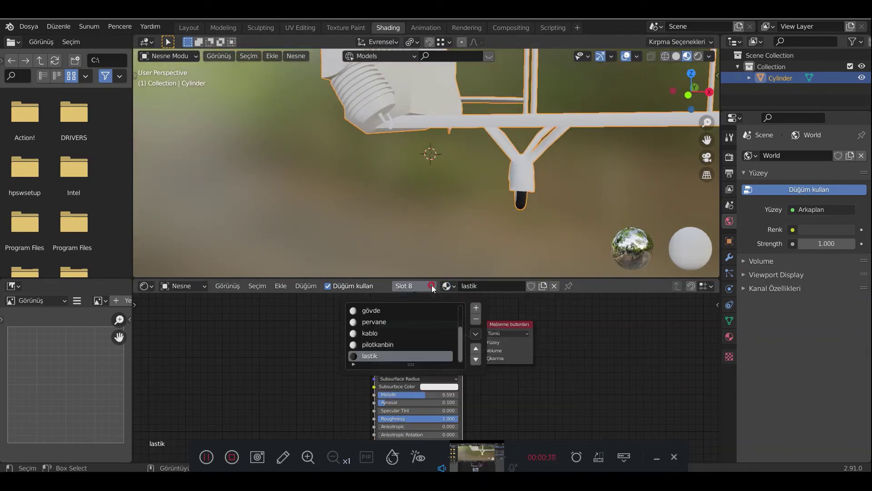
{"action": "left_click", "coordinate": [382, 317]}
{"action": "left_click", "coordinate": [439, 363]}
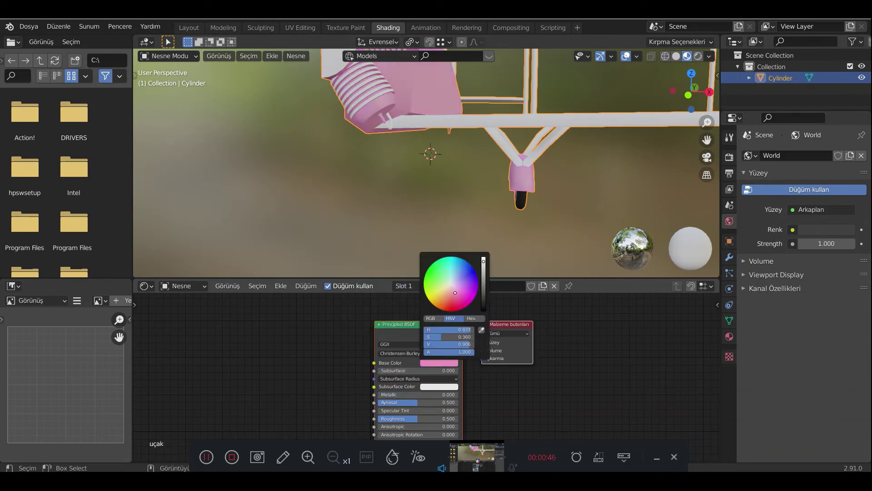
{"action": "left_click_drag", "start_coordinate": [489, 295], "coordinate": [486, 298]}
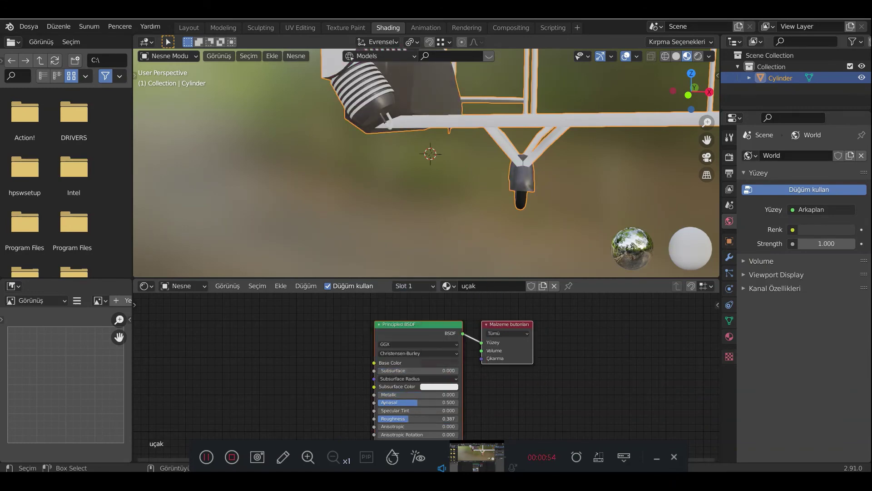
{"action": "left_click_drag", "start_coordinate": [382, 395], "coordinate": [459, 395]}
{"action": "middle_click_drag", "start_coordinate": [497, 166], "coordinate": [548, 195]}
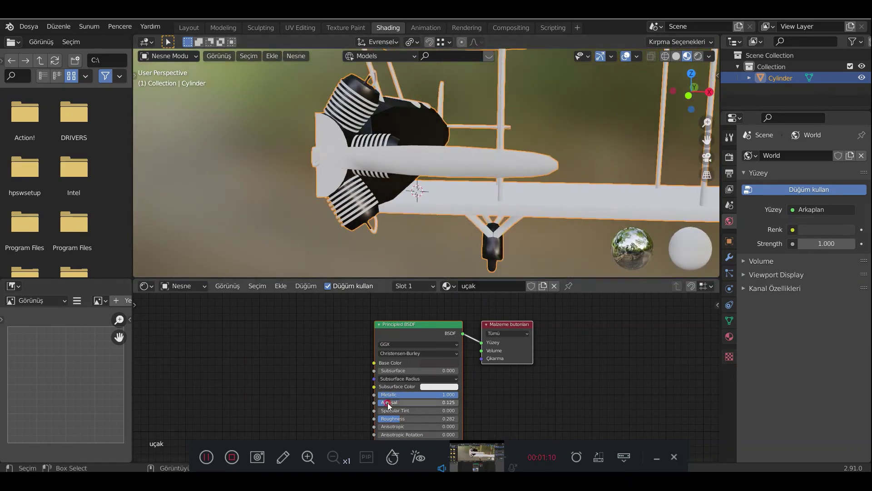
Step: Give the metal material a grey base, Metallic 1.000 and Roughness 0.111
{"action": "left_click", "coordinate": [434, 291]}
{"action": "left_click", "coordinate": [409, 323]}
{"action": "left_click", "coordinate": [439, 362]}
{"action": "left_click_drag", "start_coordinate": [484, 288], "coordinate": [484, 298]}
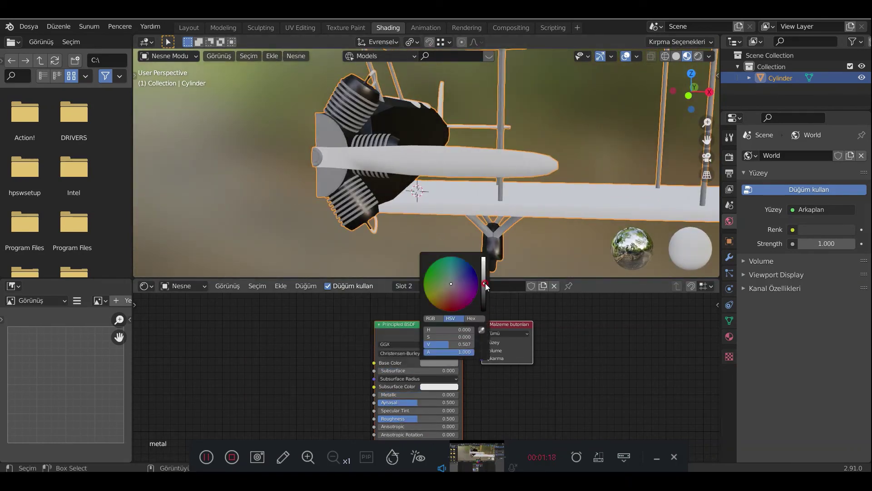
{"action": "left_click_drag", "start_coordinate": [386, 394], "coordinate": [459, 394]}
{"action": "left_click_drag", "start_coordinate": [409, 418], "coordinate": [383, 419]}
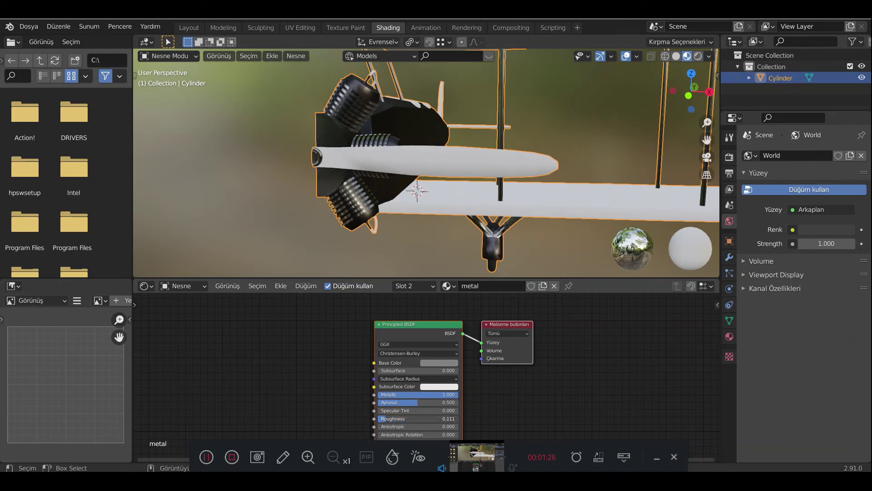
Step: Make the kanat wing material dark grey with Metallic 0.578 and Roughness 0.427
{"action": "left_click", "coordinate": [432, 287]}
{"action": "left_click", "coordinate": [409, 334]}
{"action": "left_click", "coordinate": [439, 363]}
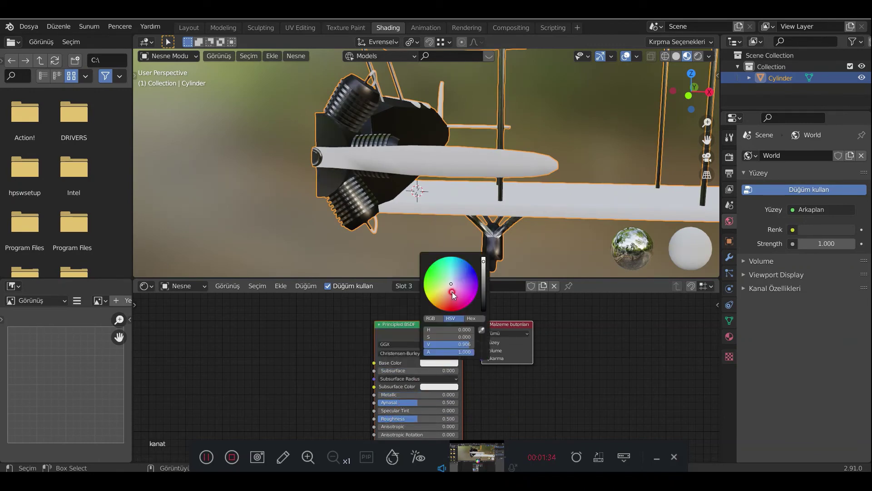
{"action": "left_click_drag", "start_coordinate": [451, 284], "coordinate": [451, 285]}
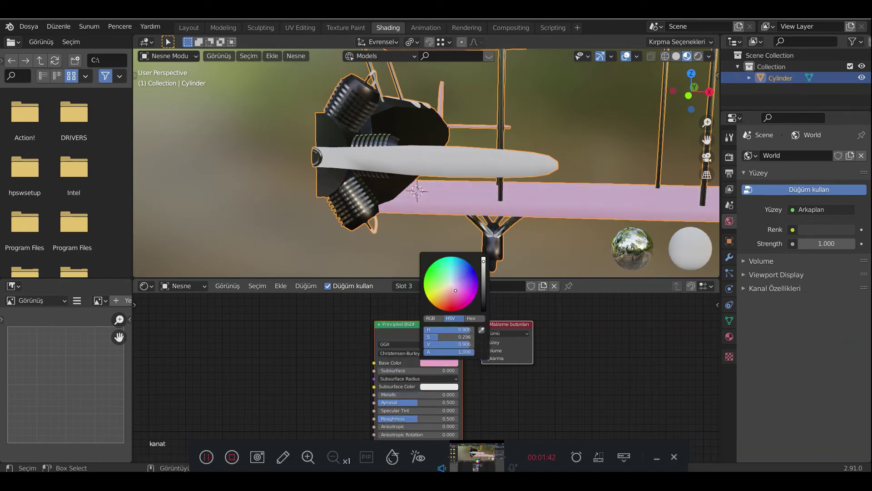
{"action": "left_click_drag", "start_coordinate": [483, 261], "coordinate": [483, 297]}
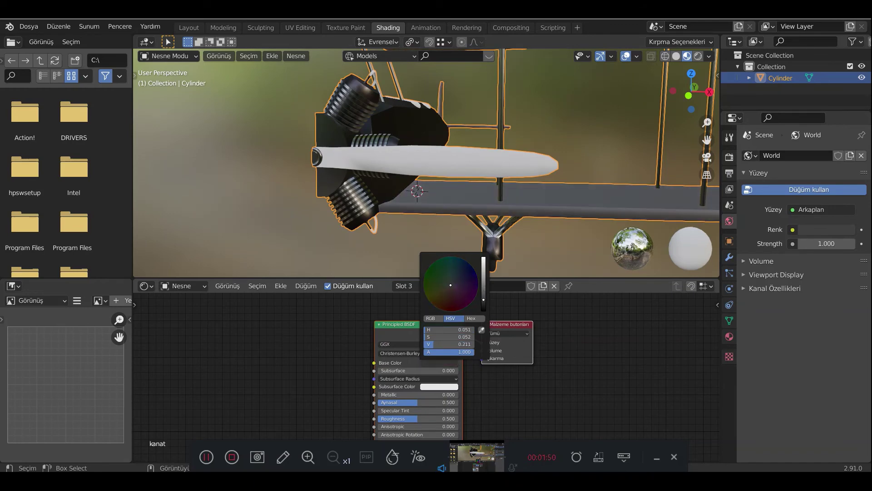
{"action": "left_click_drag", "start_coordinate": [404, 395], "coordinate": [418, 395]}
{"action": "middle_click_drag", "start_coordinate": [520, 200], "coordinate": [502, 230]}
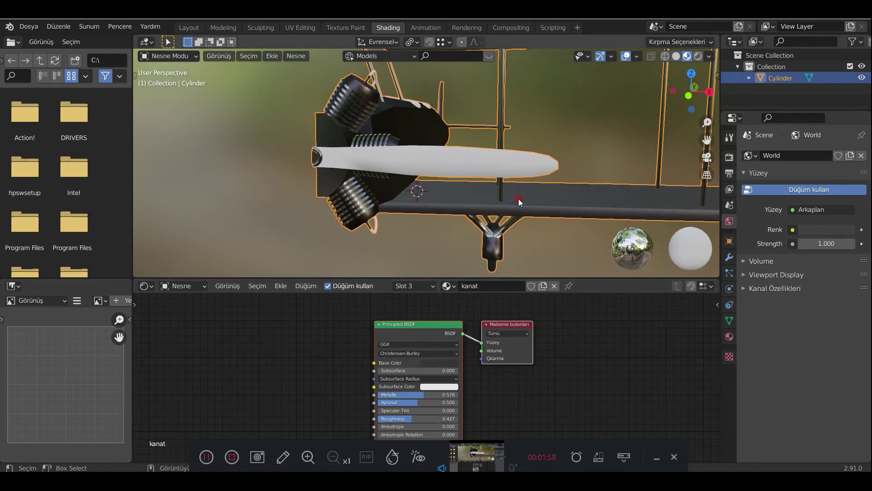
Step: Check the gövde body material, then colour the pervane propeller material purple-blue
{"action": "left_click", "coordinate": [427, 285]}
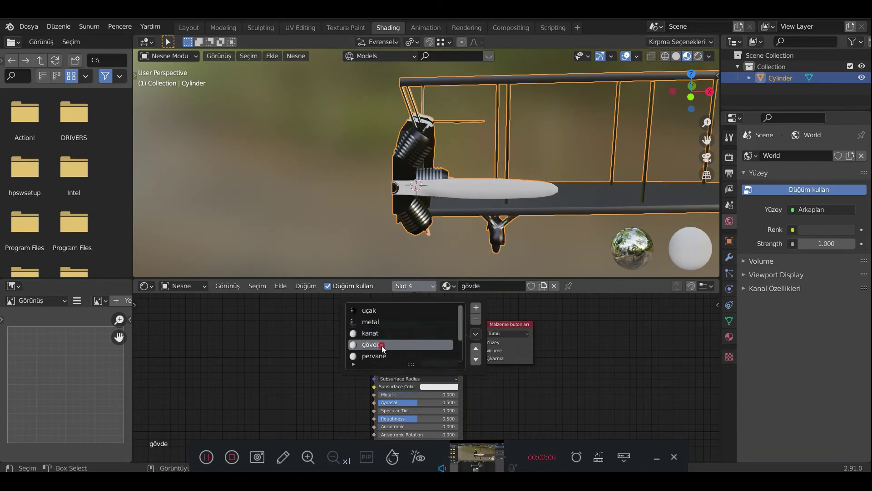
{"action": "left_click", "coordinate": [400, 344]}
{"action": "left_click", "coordinate": [439, 363]}
{"action": "mouse_move", "coordinate": [416, 240]}
{"action": "middle_mouse_down"}
{"action": "mouse_move", "coordinate": [554, 179]}
{"action": "mouse_move", "coordinate": [342, 168]}
{"action": "mouse_move", "coordinate": [389, 206]}
{"action": "middle_mouse_up"}
{"action": "left_click", "coordinate": [414, 286]}
{"action": "left_click", "coordinate": [374, 356]}
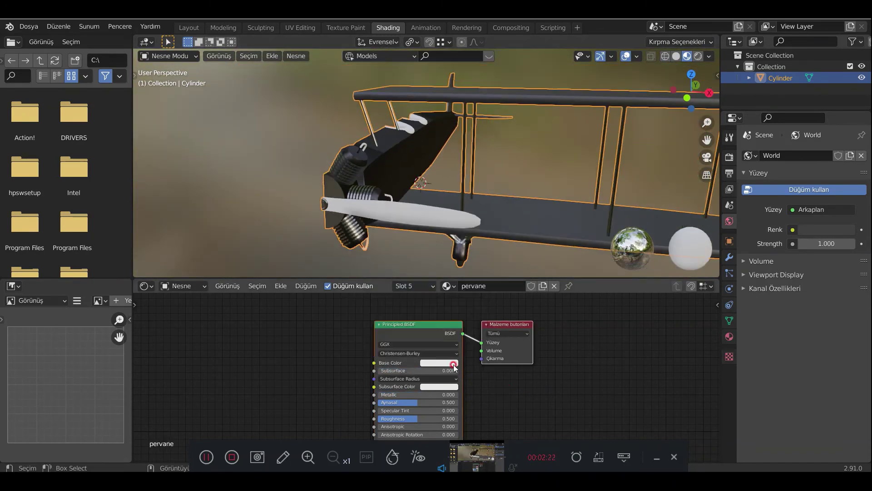
{"action": "left_click", "coordinate": [439, 363]}
{"action": "left_click", "coordinate": [461, 298]}
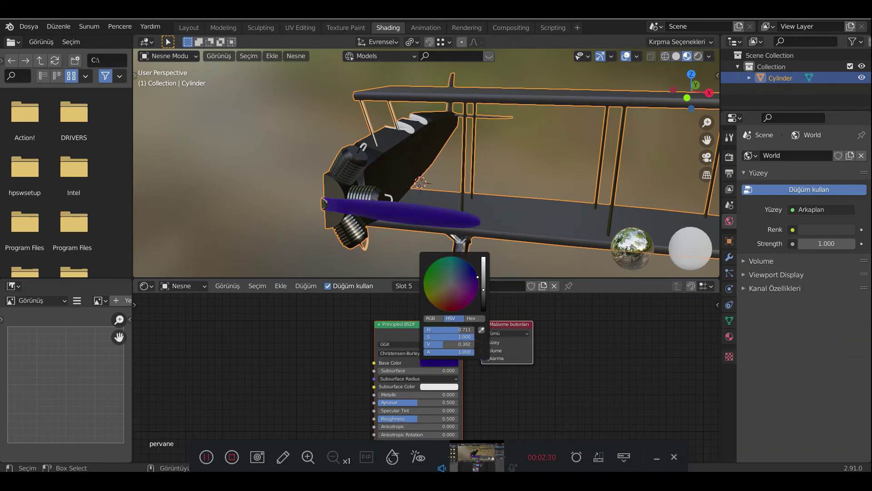
Step: Colour the kablo cable material red
{"action": "left_click", "coordinate": [432, 286]}
{"action": "left_click", "coordinate": [383, 333]}
{"action": "left_click", "coordinate": [439, 363]}
{"action": "left_click", "coordinate": [457, 295]}
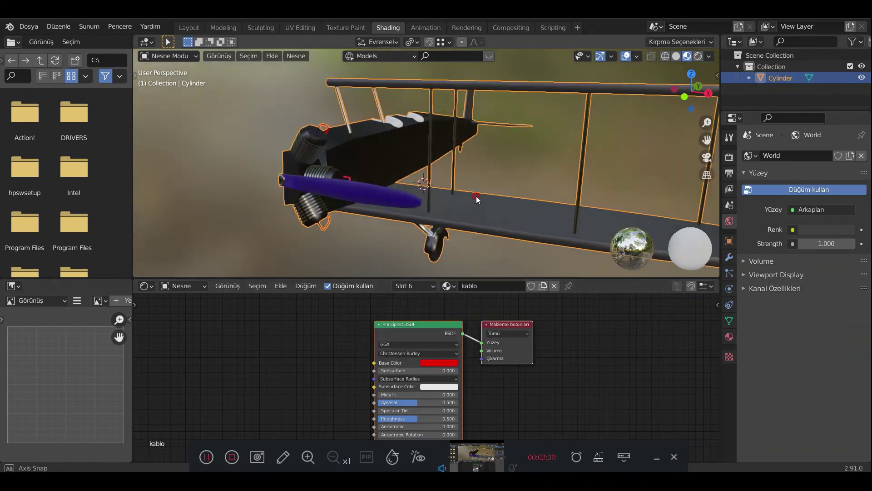
{"action": "scroll", "coordinate": [438, 184], "scroll_direction": "up", "scroll_amount": 5}
{"action": "middle_click_drag", "start_coordinate": [427, 191], "coordinate": [438, 183]}
{"action": "scroll", "coordinate": [454, 185], "scroll_direction": "down", "scroll_amount": 5}
Step: Make the pilotkanbin cockpit material light grey and fully rough (Roughness 1.000)
{"action": "left_click", "coordinate": [413, 286]}
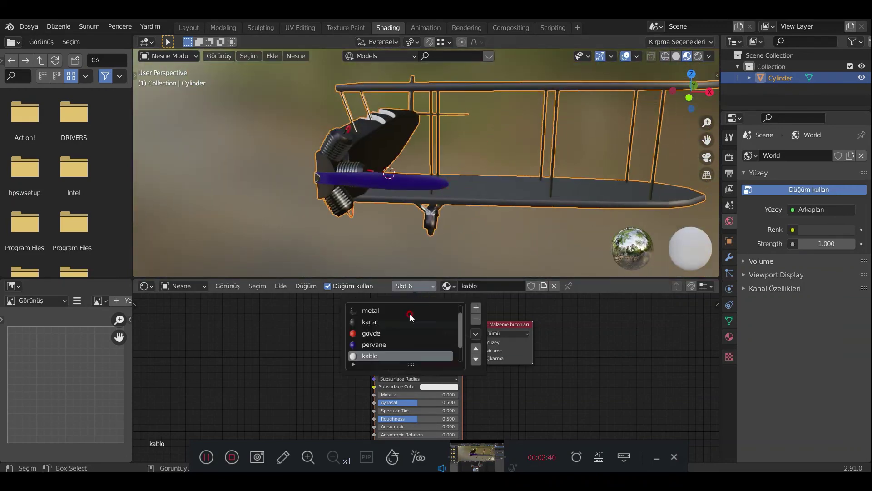
{"action": "left_click", "coordinate": [384, 345]}
{"action": "left_click", "coordinate": [439, 362]}
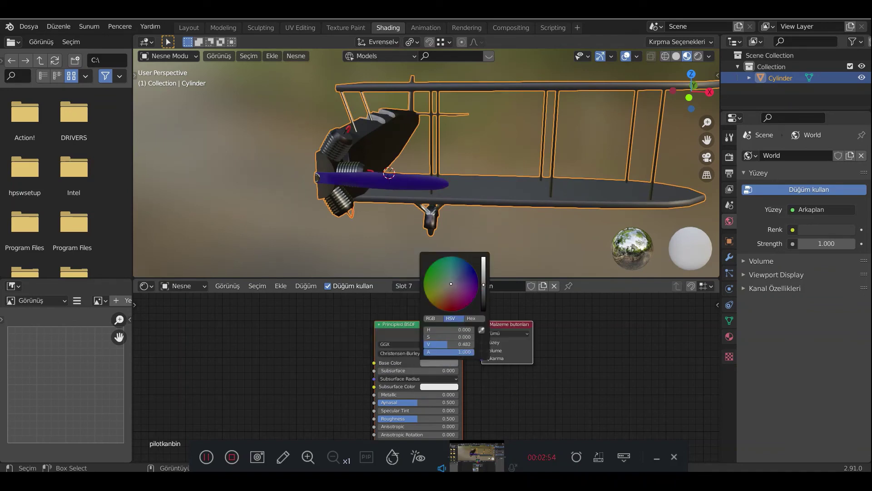
{"action": "scroll", "coordinate": [373, 147], "scroll_direction": "up", "scroll_amount": 5}
{"action": "middle_click_drag", "start_coordinate": [434, 168], "coordinate": [600, 141]}
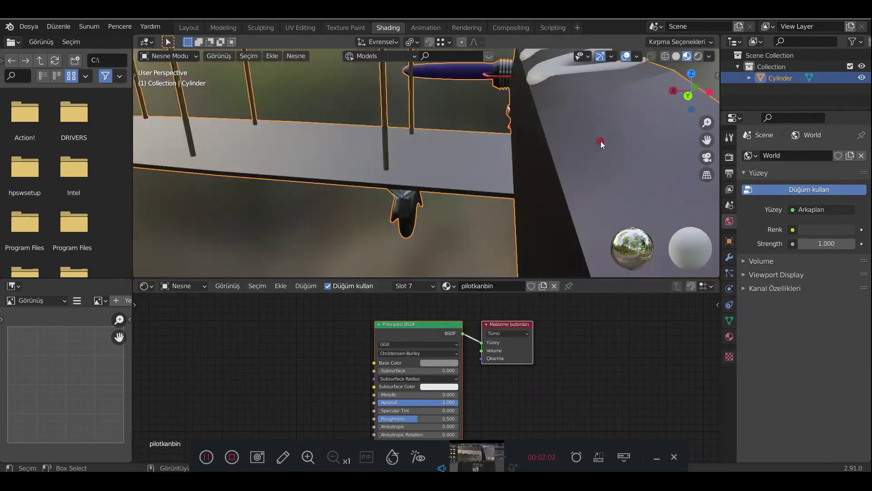
{"action": "mouse_move", "coordinate": [427, 254]}
{"action": "middle_mouse_down"}
{"action": "mouse_move", "coordinate": [380, 222]}
{"action": "mouse_move", "coordinate": [319, 136]}
{"action": "middle_mouse_up"}
{"action": "left_click", "coordinate": [425, 286]}
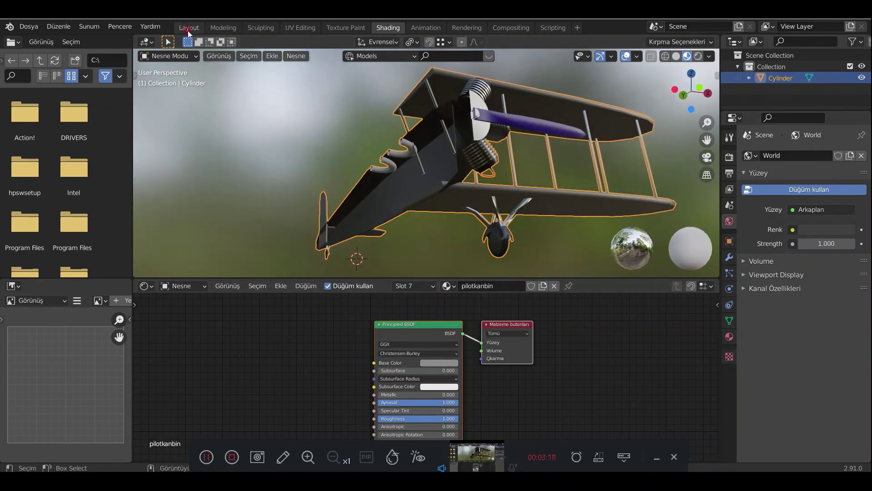
{"action": "left_click", "coordinate": [189, 28]}
Step: Add a Mirror modifier on the Y axis only, with X turned off
{"action": "left_click", "coordinate": [729, 319]}
{"action": "left_click", "coordinate": [804, 218]}
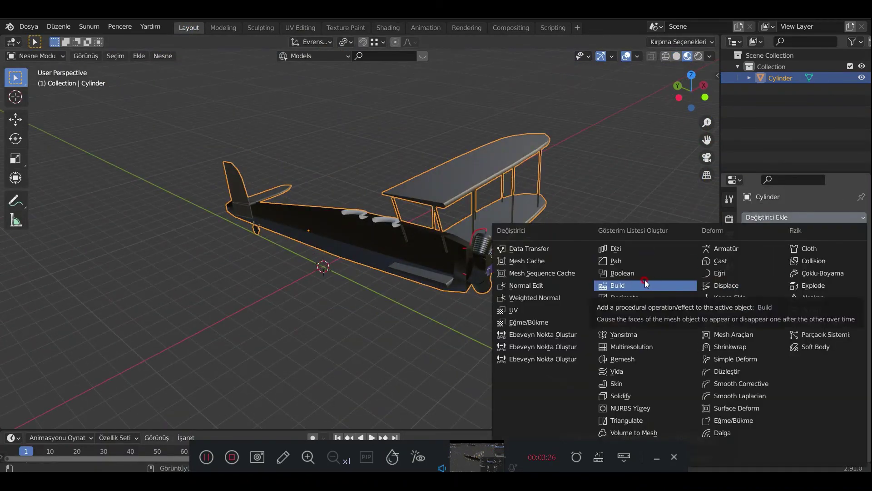
{"action": "left_click", "coordinate": [635, 335]}
{"action": "left_click", "coordinate": [798, 253]}
{"action": "left_click", "coordinate": [820, 253]}
{"action": "mouse_move", "coordinate": [532, 239]}
{"action": "middle_mouse_down"}
{"action": "mouse_move", "coordinate": [462, 263]}
{"action": "mouse_move", "coordinate": [449, 287]}
{"action": "mouse_move", "coordinate": [440, 260]}
{"action": "mouse_move", "coordinate": [375, 274]}
{"action": "mouse_move", "coordinate": [303, 269]}
{"action": "mouse_move", "coordinate": [502, 239]}
{"action": "mouse_move", "coordinate": [415, 247]}
{"action": "mouse_move", "coordinate": [413, 274]}
{"action": "mouse_move", "coordinate": [465, 255]}
{"action": "mouse_move", "coordinate": [509, 254]}
{"action": "mouse_move", "coordinate": [414, 265]}
{"action": "mouse_move", "coordinate": [556, 272]}
{"action": "mouse_move", "coordinate": [305, 356]}
{"action": "mouse_move", "coordinate": [500, 319]}
{"action": "middle_mouse_up"}
Step: Return to the Shading workspace and select the uçak body material slot
{"action": "left_click", "coordinate": [729, 399]}
{"action": "left_click", "coordinate": [385, 33]}
{"action": "mouse_move", "coordinate": [436, 181]}
{"action": "middle_mouse_down"}
{"action": "mouse_move", "coordinate": [454, 191]}
{"action": "mouse_move", "coordinate": [460, 177]}
{"action": "middle_mouse_up"}
{"action": "left_click", "coordinate": [414, 286]}
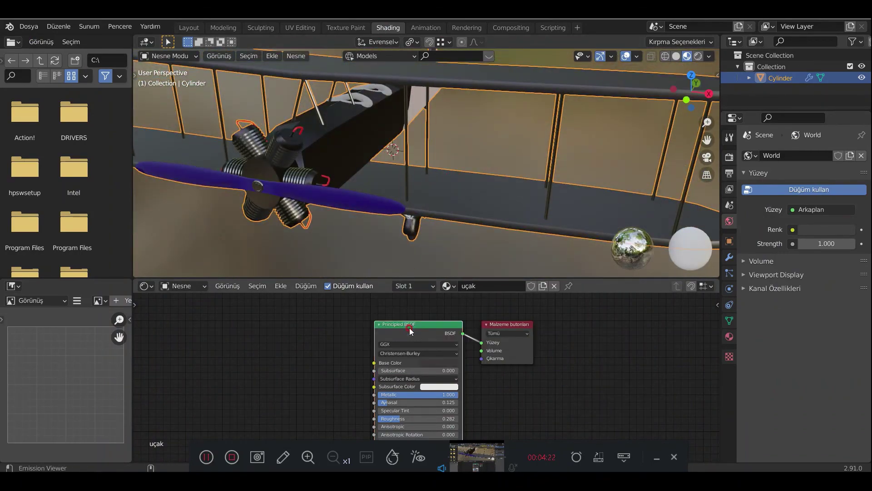
Step: Apply the paslıkirlimetal rusty-metal textures to the body with Principled Texture Setup
{"action": "key", "text": "ctrl+shift+t"}
{"action": "left_click", "coordinate": [168, 369]}
{"action": "left_click", "coordinate": [317, 220]}
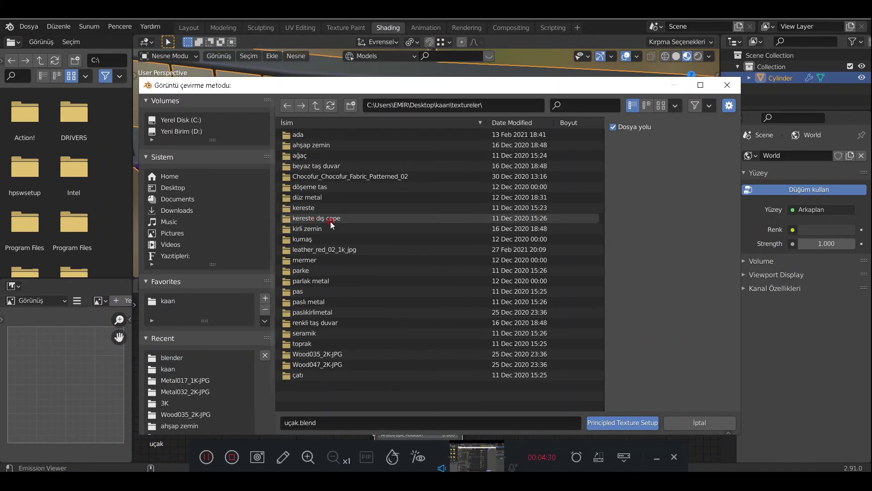
{"action": "double_click", "coordinate": [328, 312]}
{"action": "key", "text": "a"}
{"action": "left_click", "coordinate": [623, 422]}
{"action": "middle_click_drag", "start_coordinate": [537, 282], "coordinate": [503, 268]}
{"action": "scroll", "coordinate": [406, 238], "scroll_direction": "up", "scroll_amount": 5}
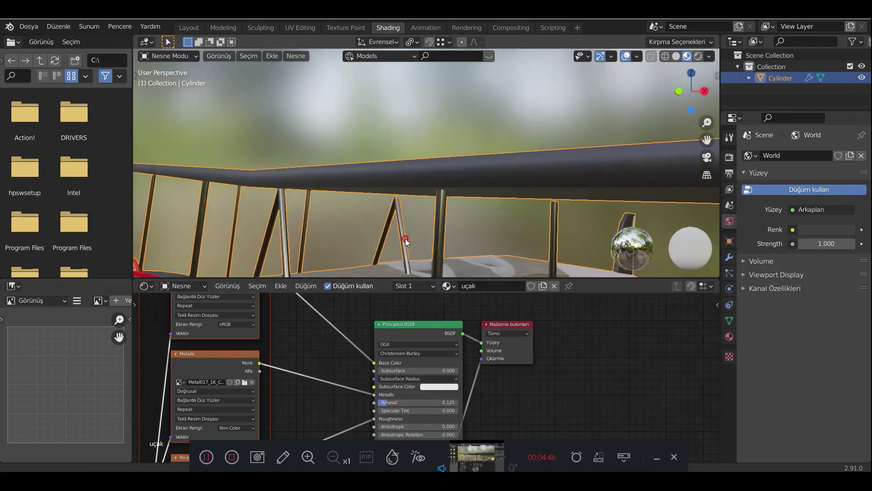
{"action": "mouse_move", "coordinate": [405, 239]}
{"action": "middle_mouse_down"}
{"action": "mouse_move", "coordinate": [340, 166]}
{"action": "mouse_move", "coordinate": [449, 201]}
{"action": "middle_mouse_up"}
{"action": "scroll", "coordinate": [449, 202], "scroll_direction": "down", "scroll_amount": 5}
Step: Undo the rusty-metal setup and browse to the parlak metal stainless-steel texture folder
{"action": "key", "text": "ctrl+z"}
{"action": "scroll", "coordinate": [441, 166], "scroll_direction": "up", "scroll_amount": 6}
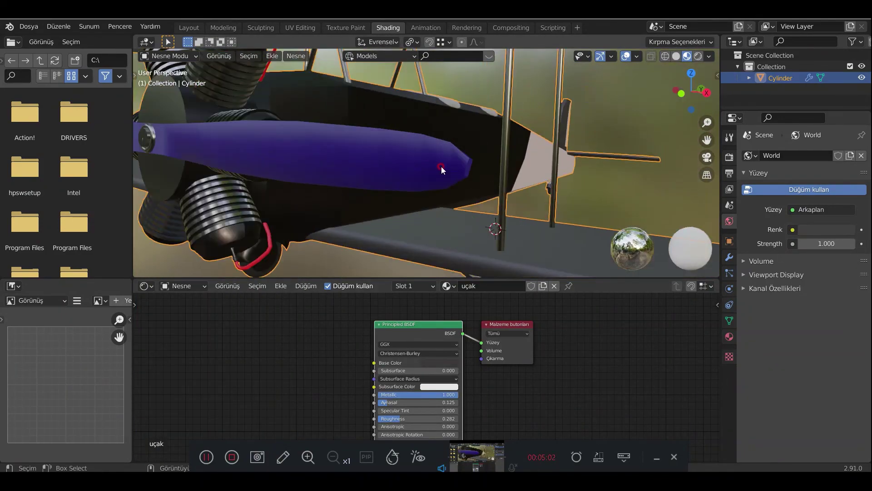
{"action": "scroll", "coordinate": [441, 166], "scroll_direction": "down", "scroll_amount": 2}
{"action": "key", "text": "ctrl+z"}
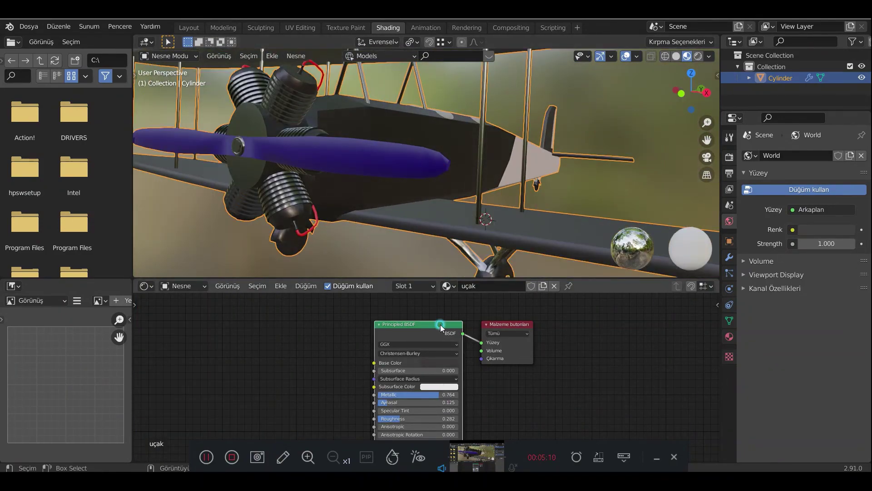
{"action": "key", "text": "ctrl+shift+t"}
{"action": "key", "text": "BackSpace"}
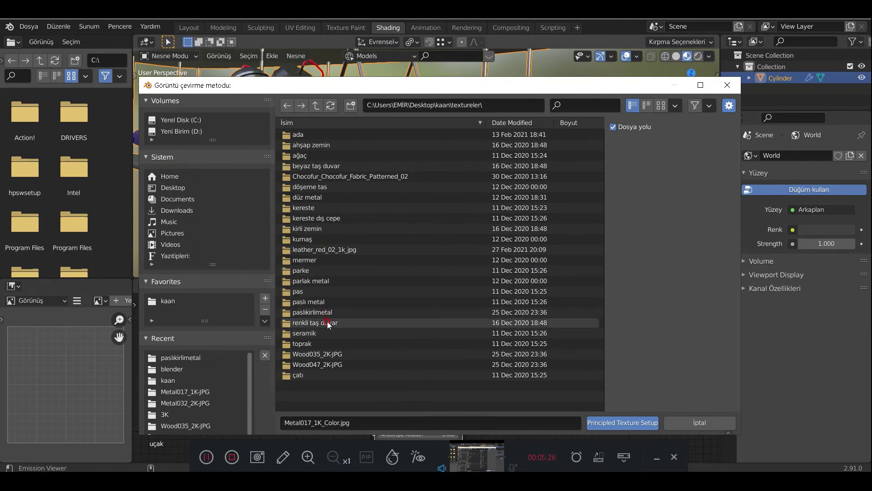
{"action": "double_click", "coordinate": [324, 281]}
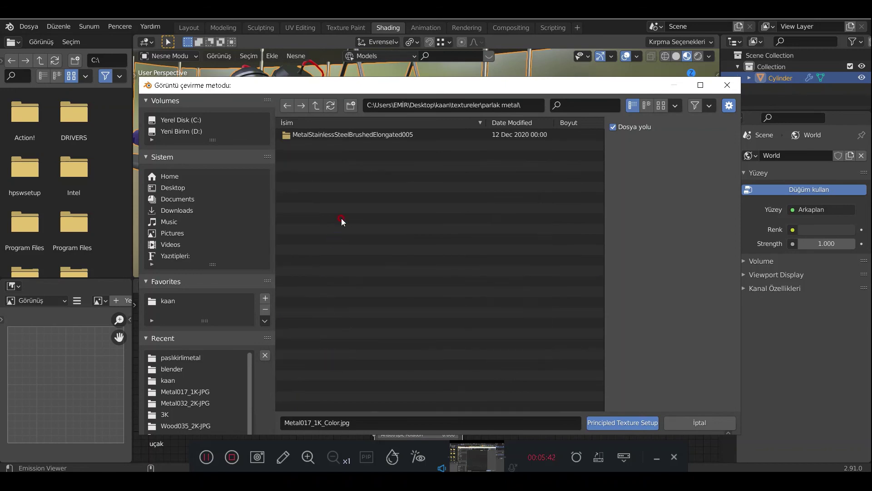
{"action": "double_click", "coordinate": [325, 135]}
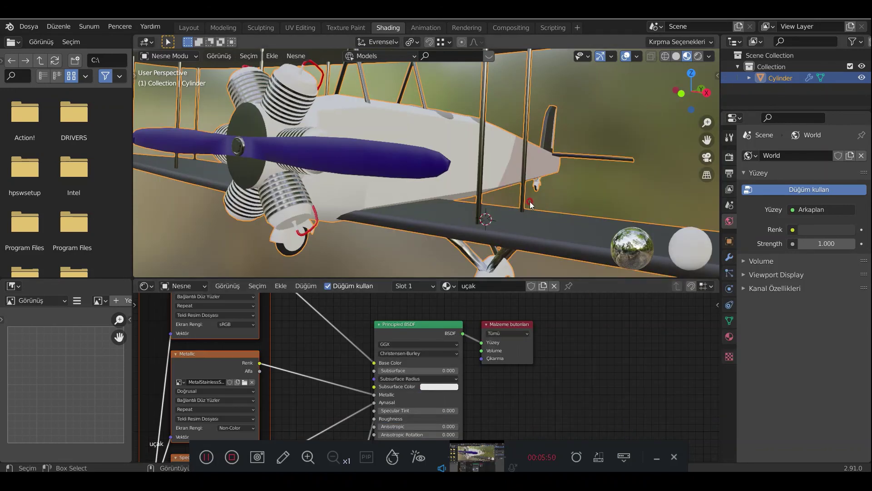
Step: Bring the new stainless-steel texture nodes and the biplane body into view
{"action": "middle_click_drag", "start_coordinate": [523, 216], "coordinate": [466, 202]}
{"action": "scroll", "coordinate": [326, 379], "scroll_direction": "down", "scroll_amount": 3}
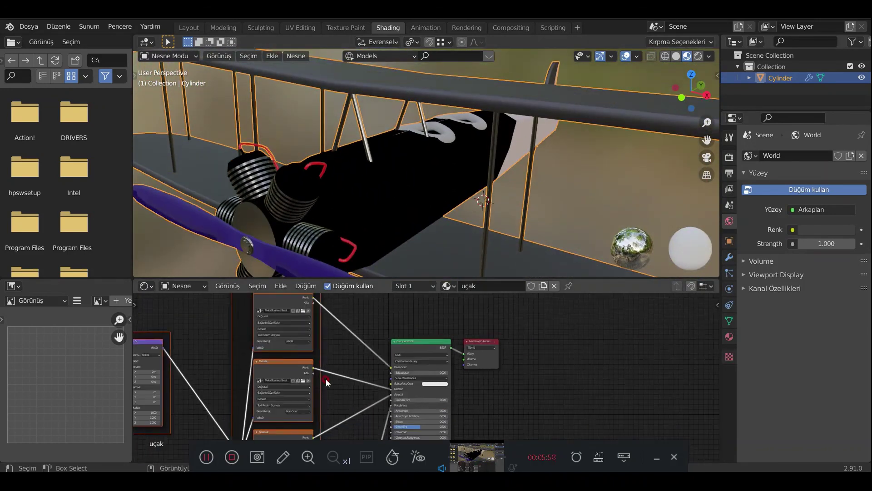
{"action": "middle_click_drag", "start_coordinate": [326, 379], "coordinate": [431, 380]}
{"action": "middle_click_drag", "start_coordinate": [343, 218], "coordinate": [440, 220]}
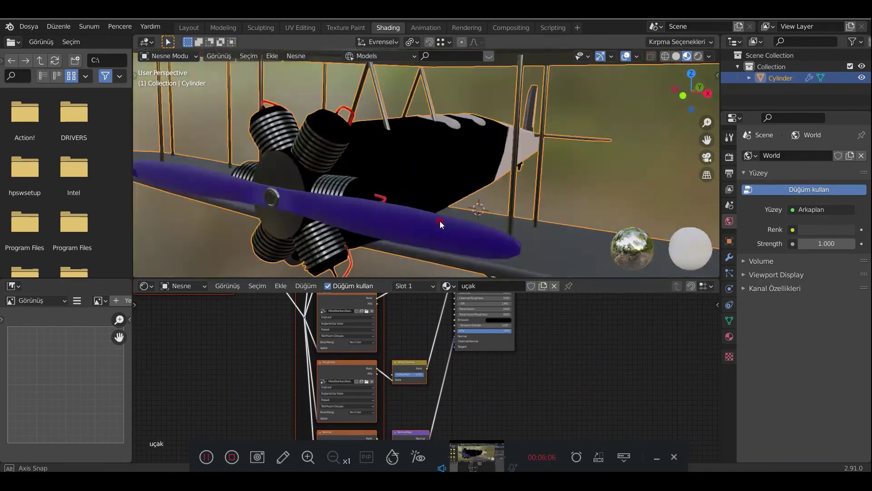
{"action": "scroll", "coordinate": [428, 376], "scroll_direction": "up", "scroll_amount": 3}
{"action": "mouse_move", "coordinate": [428, 377]}
{"action": "middle_mouse_down"}
{"action": "mouse_move", "coordinate": [331, 341]}
{"action": "mouse_move", "coordinate": [237, 368]}
{"action": "middle_mouse_up"}
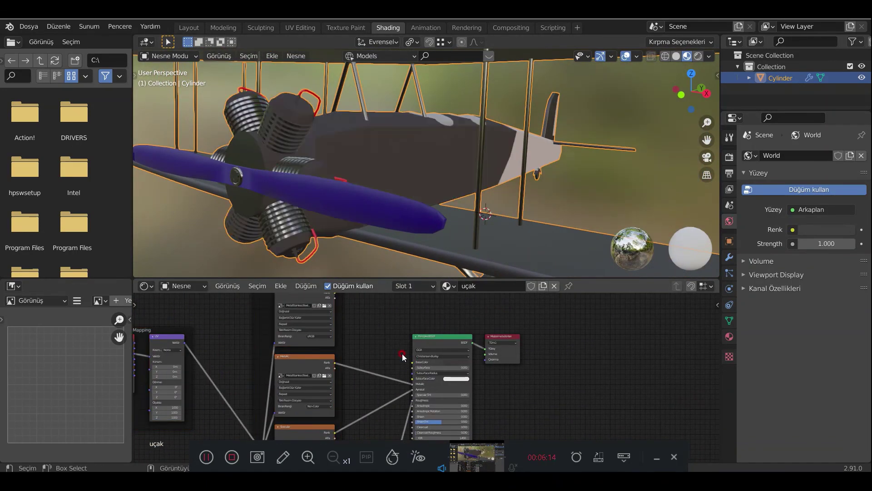
{"action": "scroll", "coordinate": [397, 207], "scroll_direction": "up", "scroll_amount": 5}
{"action": "middle_click_drag", "start_coordinate": [397, 206], "coordinate": [427, 204]}
{"action": "scroll", "coordinate": [426, 203], "scroll_direction": "down", "scroll_amount": 4}
{"action": "middle_click_drag", "start_coordinate": [333, 295], "coordinate": [332, 300]}
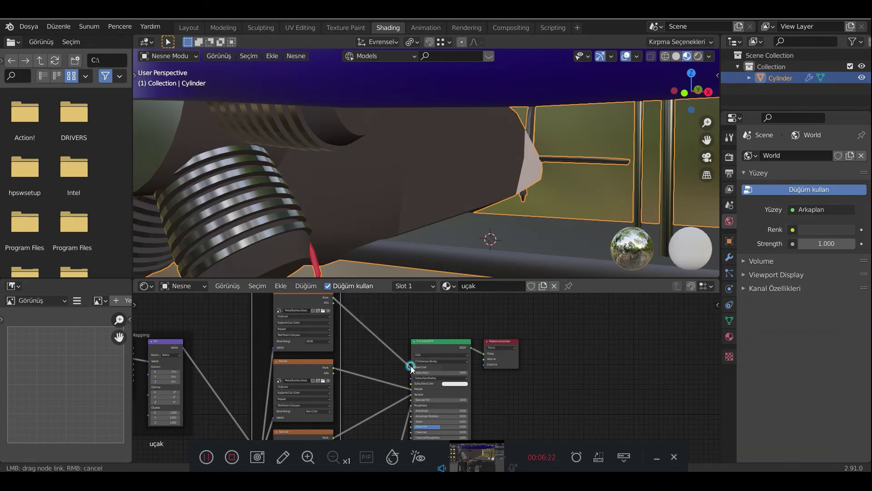
Step: Reconnect the texture outputs to the Principled BSDF shader inputs
{"action": "left_click_drag", "start_coordinate": [411, 368], "coordinate": [411, 367]}
{"action": "middle_click_drag", "start_coordinate": [459, 364], "coordinate": [397, 361]}
{"action": "scroll", "coordinate": [397, 361], "scroll_direction": "up", "scroll_amount": 3}
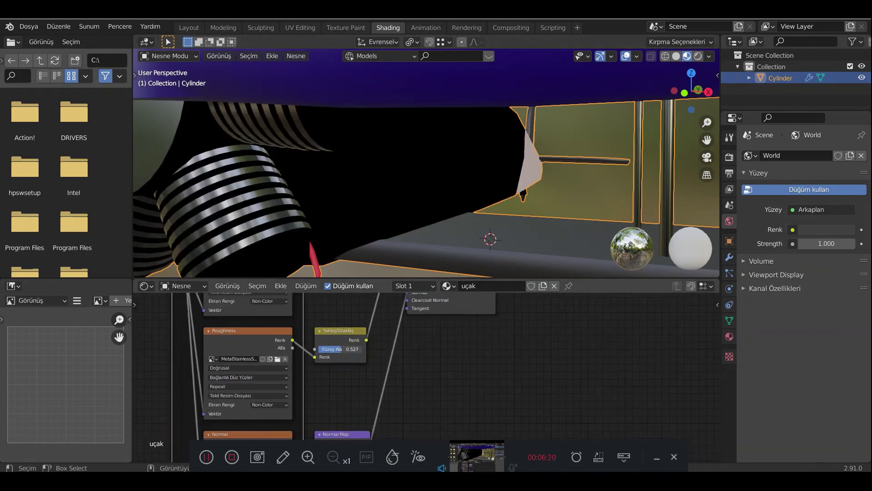
{"action": "scroll", "coordinate": [338, 372], "scroll_direction": "down", "scroll_amount": 4, "text": "shift"}
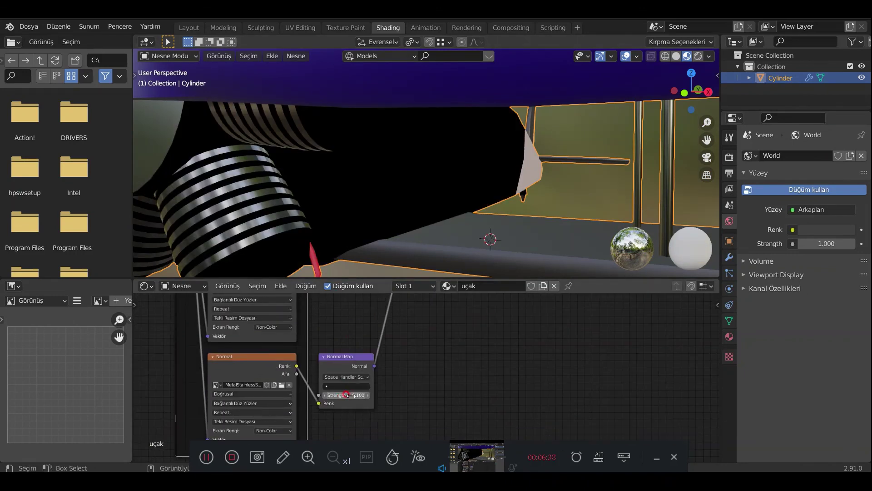
{"action": "middle_click_drag", "start_coordinate": [351, 395], "coordinate": [413, 366]}
{"action": "scroll", "coordinate": [443, 214], "scroll_direction": "down", "scroll_amount": 3}
{"action": "middle_click_drag", "start_coordinate": [442, 214], "coordinate": [416, 363]}
Step: Set the Emission colour back to black and choose UV as the texture coordinate source
{"action": "left_click", "coordinate": [415, 327]}
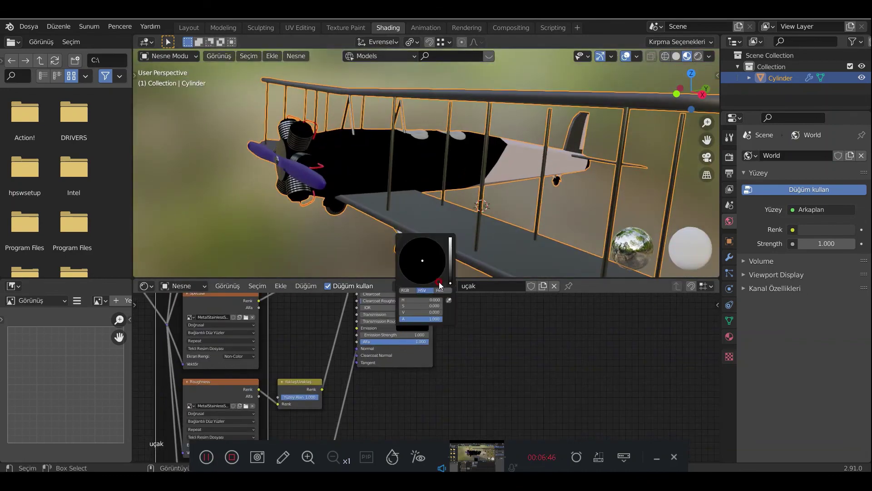
{"action": "left_click", "coordinate": [452, 238]}
{"action": "left_click_drag", "start_coordinate": [452, 272], "coordinate": [452, 275]}
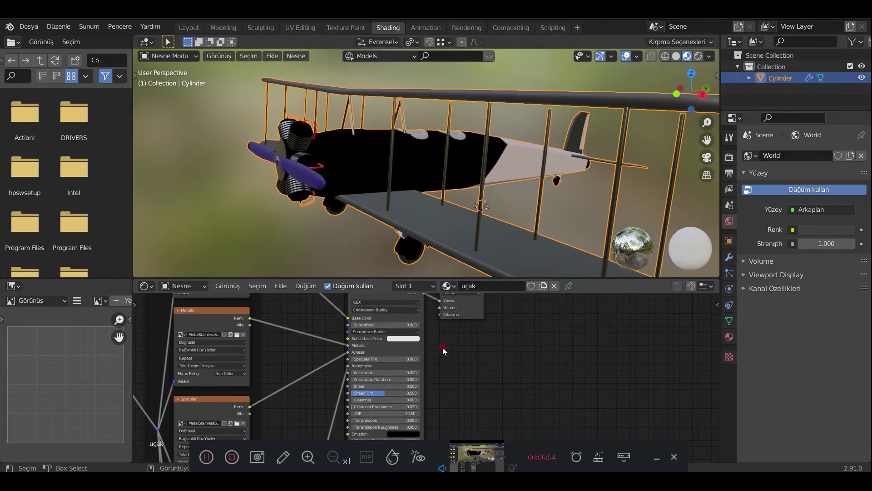
{"action": "scroll", "coordinate": [445, 351], "scroll_direction": "up", "scroll_amount": 3, "text": "shift"}
{"action": "scroll", "coordinate": [371, 374], "scroll_direction": "left", "scroll_amount": 5, "text": "ctrl"}
{"action": "left_click", "coordinate": [339, 317]}
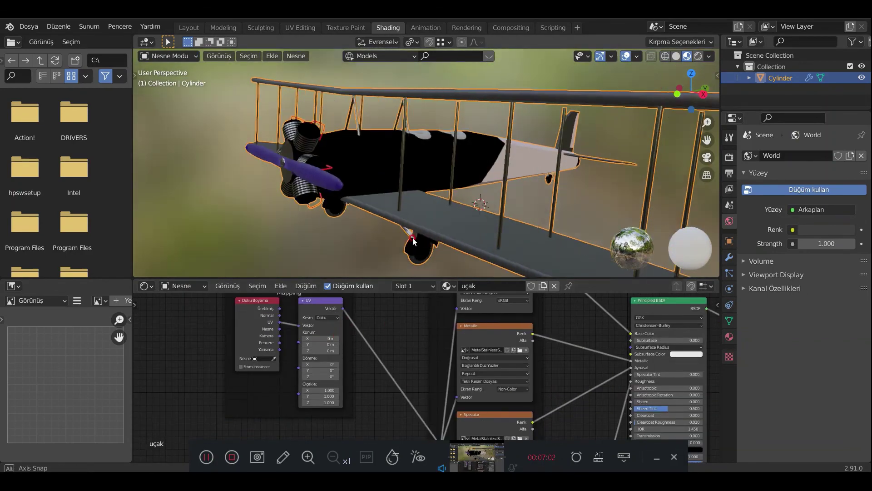
{"action": "scroll", "coordinate": [405, 362], "scroll_direction": "down", "scroll_amount": 5}
{"action": "scroll", "coordinate": [430, 353], "scroll_direction": "up", "scroll_amount": 5}
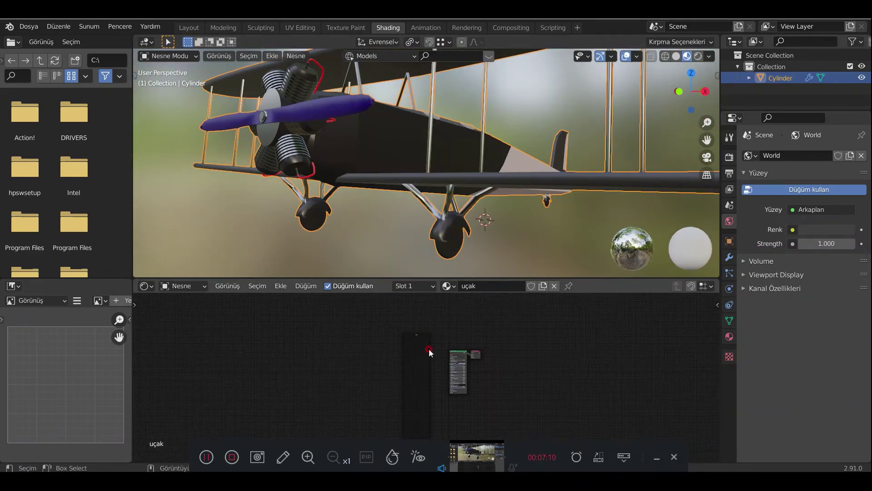
{"action": "middle_click_drag", "start_coordinate": [486, 227], "coordinate": [454, 197]}
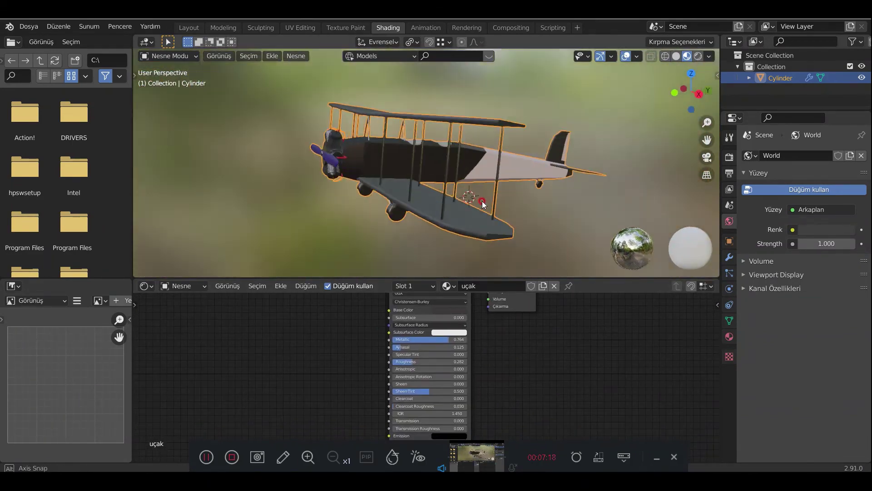